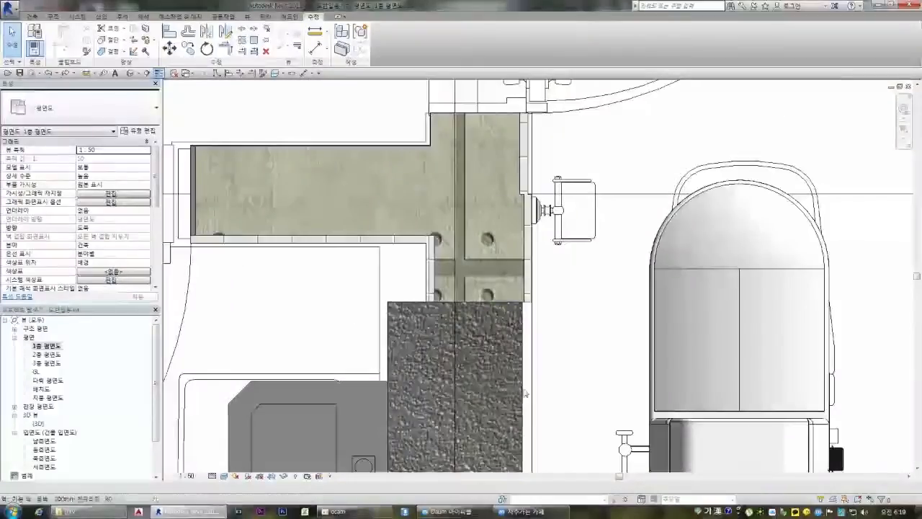
- Split the 300 mm concrete retaining wall beside the upper washbasin and delete the short segment adjoining the exposed concrete wall
{"action": "left_click", "coordinate": [524, 394]}
{"action": "key", "text": "s"}
{"action": "key", "text": "l"}
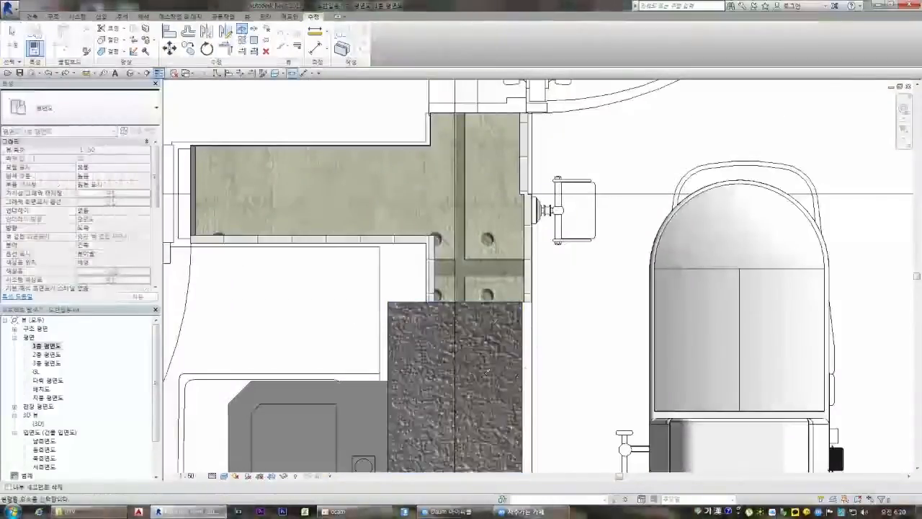
{"action": "left_click", "coordinate": [459, 394]}
{"action": "key", "text": "Escape"}
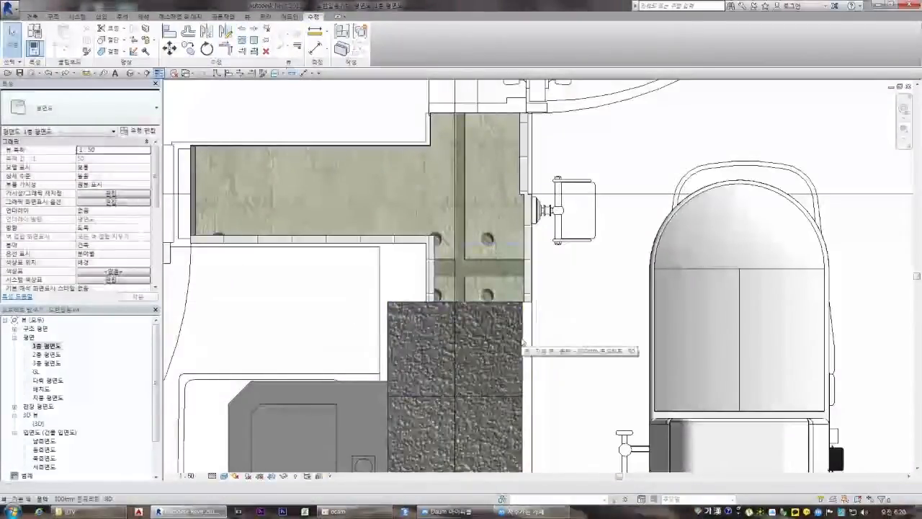
{"action": "scroll", "coordinate": [523, 343], "scroll_direction": "down", "scroll_amount": 4}
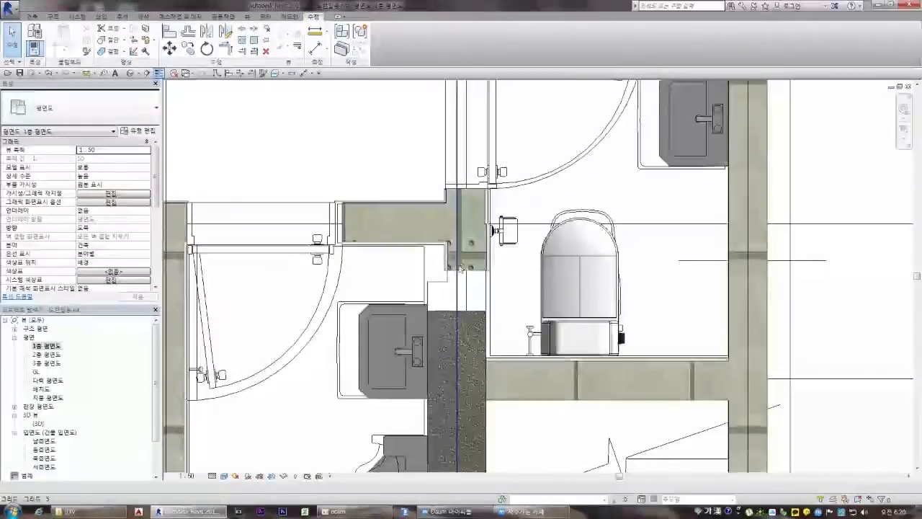
- Try to move the remaining 300 mm retaining wall up against the end of the exposed concrete wall, and undo the move
{"action": "scroll", "coordinate": [476, 281], "scroll_direction": "up", "scroll_amount": 5}
{"action": "left_click", "coordinate": [440, 315]}
{"action": "scroll", "coordinate": [461, 289], "scroll_direction": "up", "scroll_amount": 2}
{"action": "left_click", "coordinate": [169, 48]}
{"action": "scroll", "coordinate": [484, 337], "scroll_direction": "up", "scroll_amount": 2}
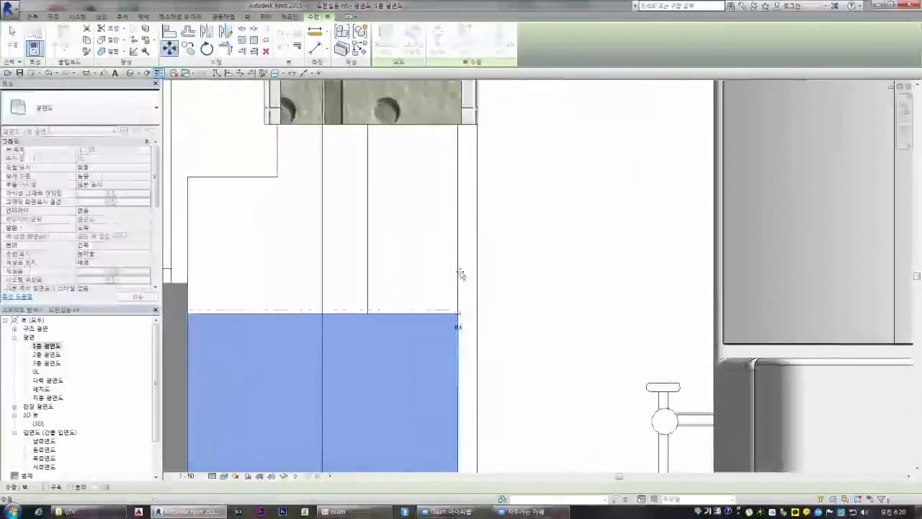
{"action": "left_click", "coordinate": [472, 148]}
{"action": "scroll", "coordinate": [468, 162], "scroll_direction": "down", "scroll_amount": 5}
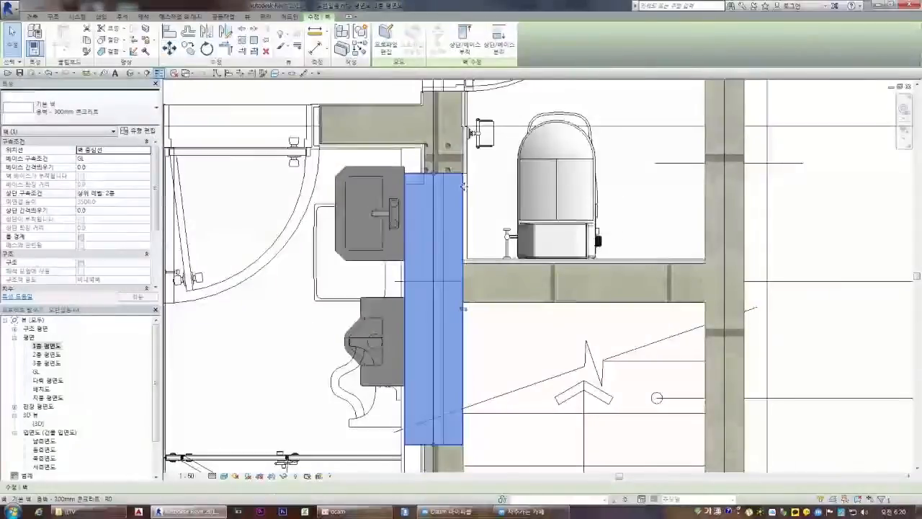
{"action": "scroll", "coordinate": [479, 421], "scroll_direction": "up", "scroll_amount": 1}
{"action": "key", "text": "ctrl+z"}
- Try once more to bring the retaining wall flush with the exposed concrete wall above it, and undo that move
{"action": "scroll", "coordinate": [462, 144], "scroll_direction": "up", "scroll_amount": 8}
{"action": "scroll", "coordinate": [450, 216], "scroll_direction": "up", "scroll_amount": 3}
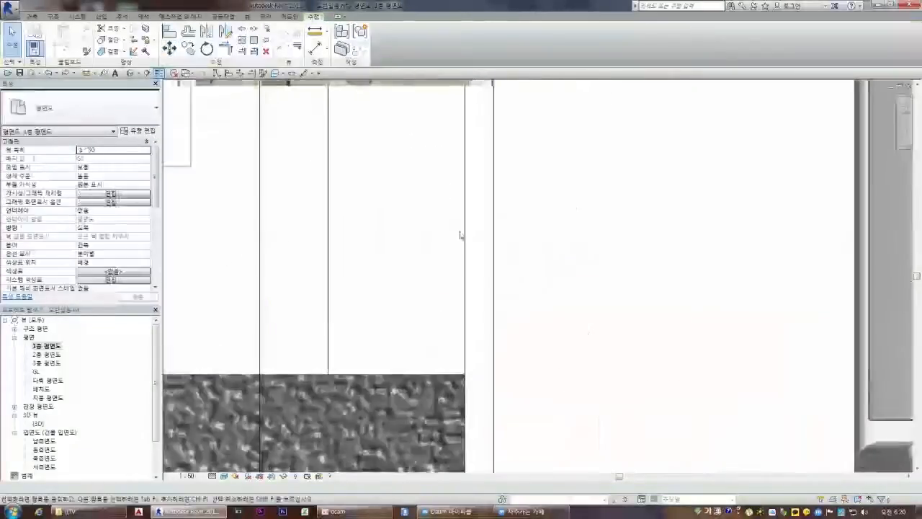
{"action": "left_click", "coordinate": [449, 378]}
{"action": "scroll", "coordinate": [488, 187], "scroll_direction": "down", "scroll_amount": 5}
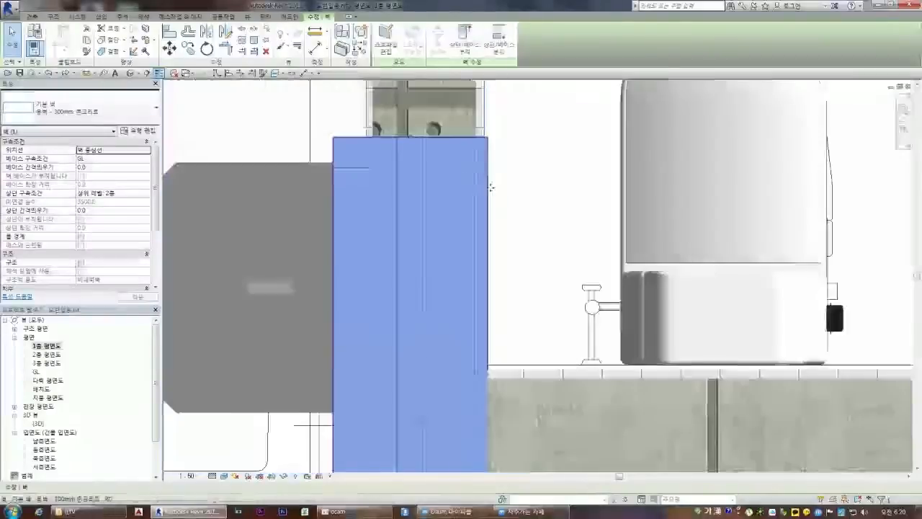
{"action": "key", "text": "ctrl+z"}
{"action": "scroll", "coordinate": [508, 198], "scroll_direction": "down", "scroll_amount": 9}
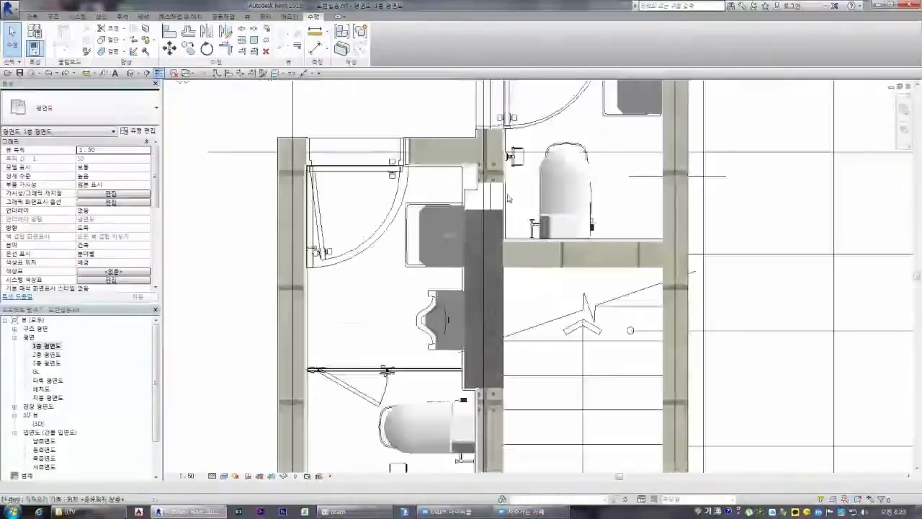
- Split the wall running past the lower toilet and delete the segment directly below the retaining wall
{"action": "scroll", "coordinate": [481, 289], "scroll_direction": "up", "scroll_amount": 3}
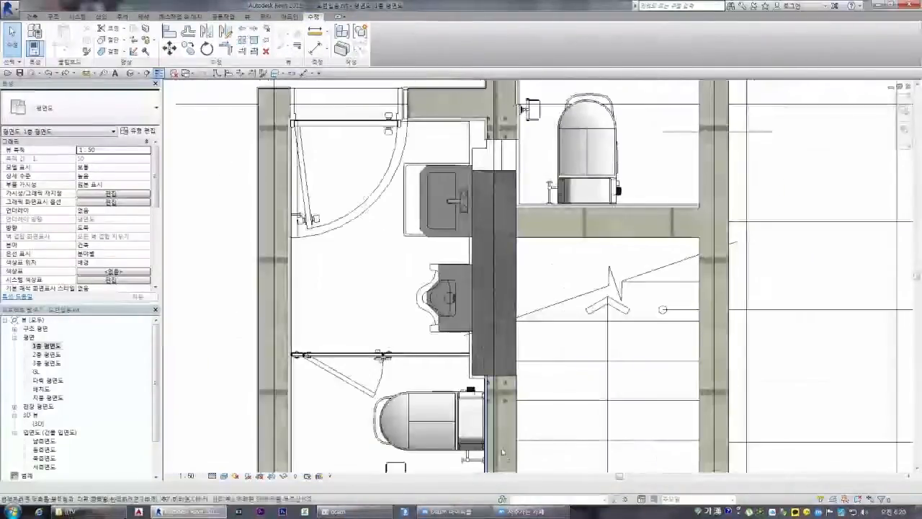
{"action": "left_click", "coordinate": [502, 422]}
{"action": "key", "text": "s"}
{"action": "key", "text": "l"}
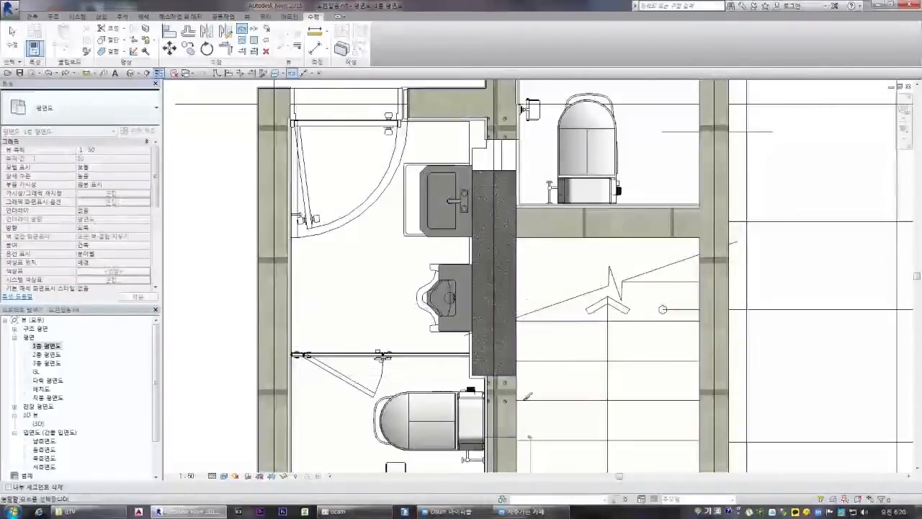
{"action": "key", "text": "Escape"}
{"action": "left_click", "coordinate": [516, 406]}
{"action": "key", "text": "Delete"}
- Move the 300 mm retaining wall from its upper corner to the end of the wall above, closing the gap
{"action": "scroll", "coordinate": [506, 138], "scroll_direction": "up", "scroll_amount": 4}
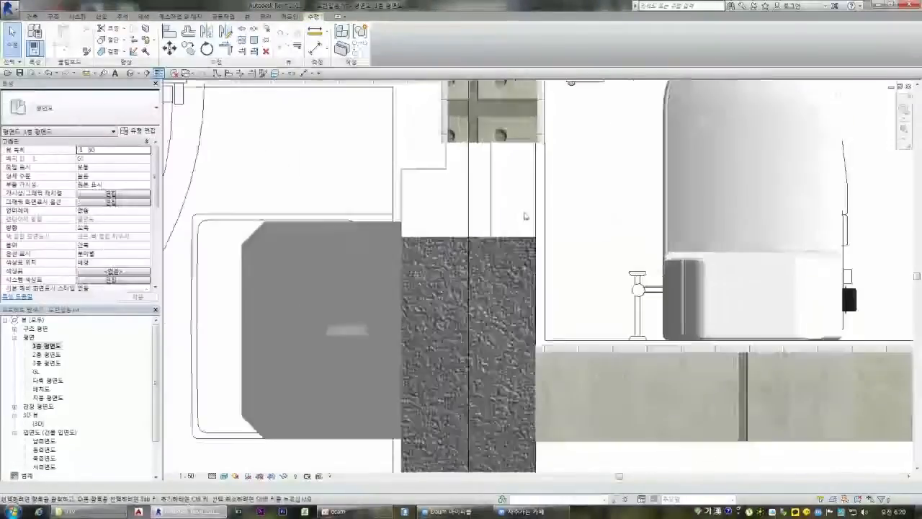
{"action": "scroll", "coordinate": [528, 221], "scroll_direction": "up", "scroll_amount": 1}
{"action": "left_click", "coordinate": [502, 243]}
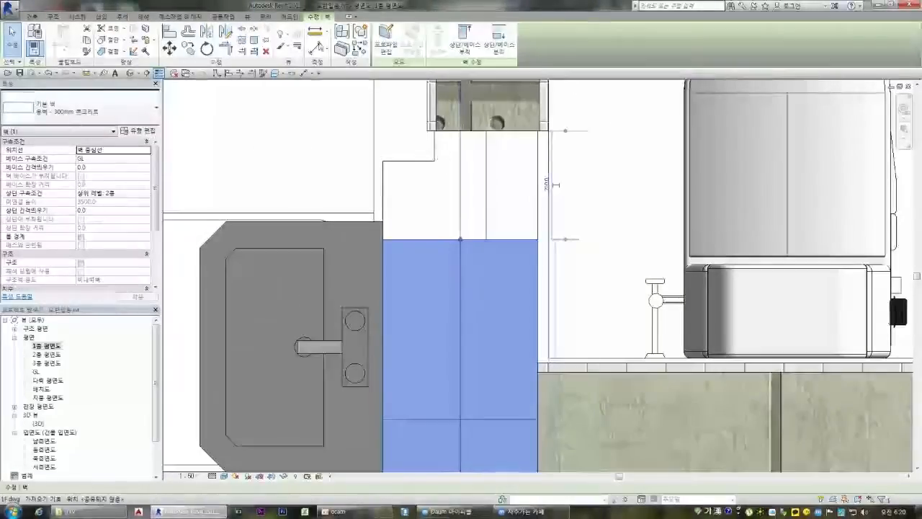
{"action": "key", "text": "m"}
{"action": "key", "text": "v"}
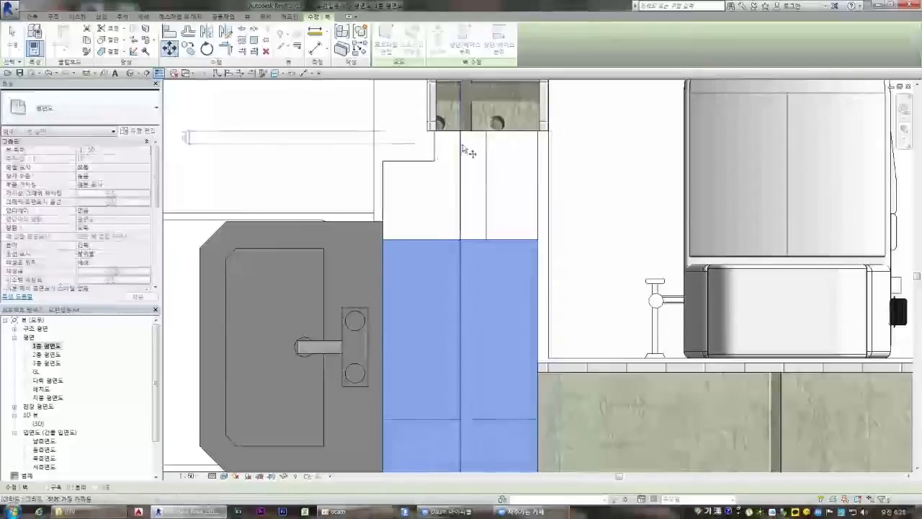
{"action": "left_click", "coordinate": [537, 240]}
{"action": "scroll", "coordinate": [537, 131], "scroll_direction": "up", "scroll_amount": 5}
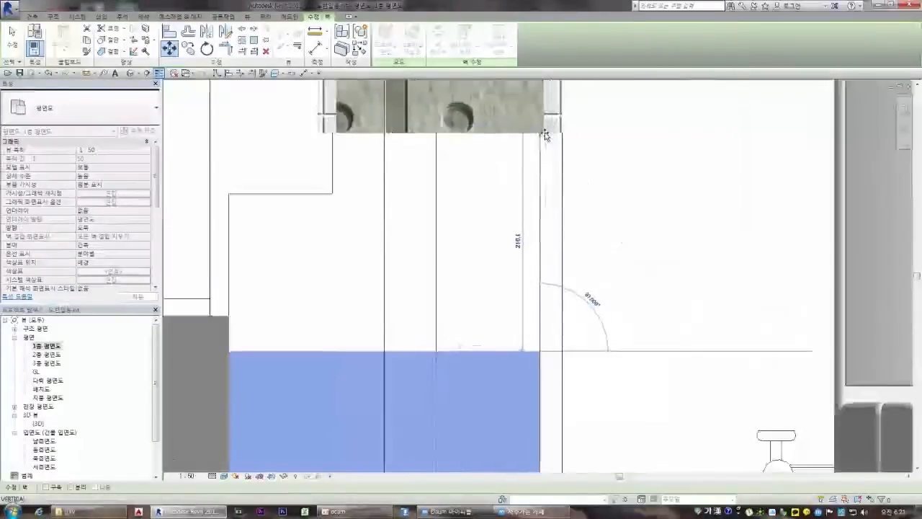
{"action": "left_click", "coordinate": [543, 134]}
{"action": "scroll", "coordinate": [564, 164], "scroll_direction": "down", "scroll_amount": 8}
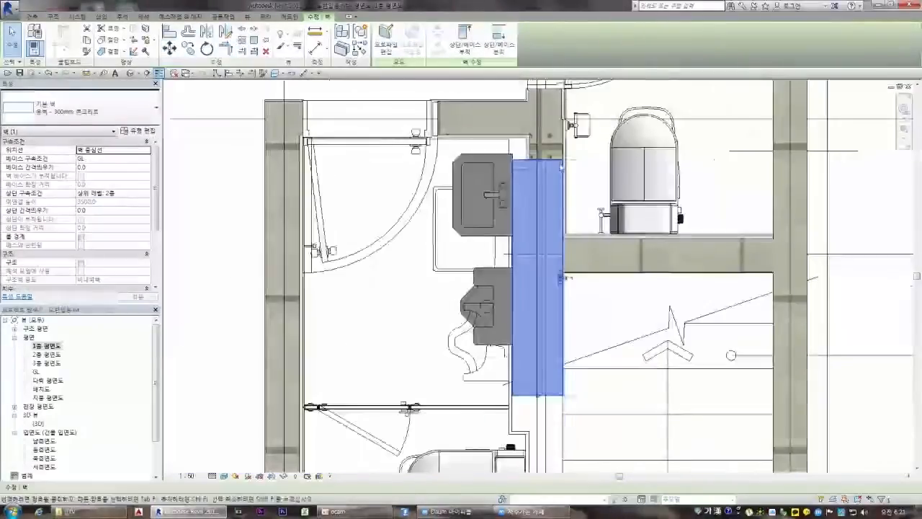
- Examine the gap below the retaining wall and the corner joint at the far end of the 200 mm exposed concrete wall
{"action": "middle_click_drag", "start_coordinate": [533, 461], "coordinate": [522, 360]}
{"action": "scroll", "coordinate": [513, 281], "scroll_direction": "up", "scroll_amount": 7}
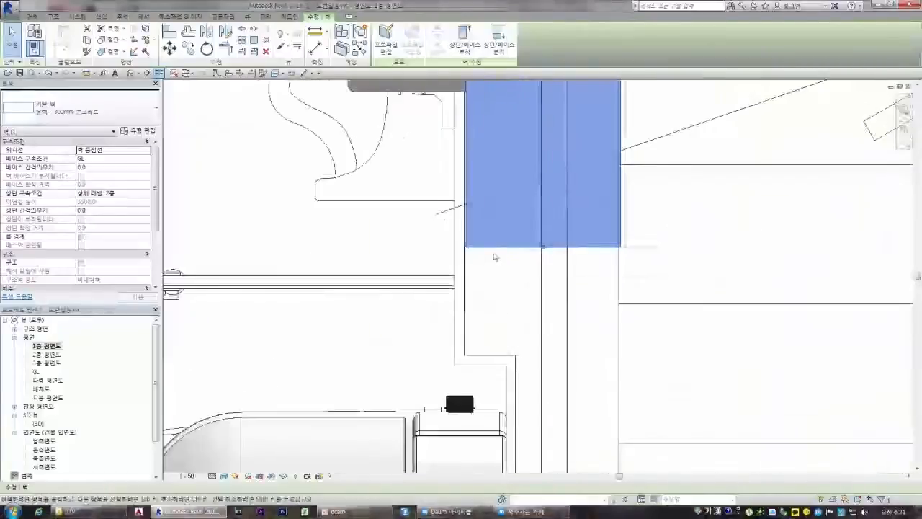
{"action": "key", "text": "Escape"}
{"action": "scroll", "coordinate": [504, 266], "scroll_direction": "down", "scroll_amount": 10}
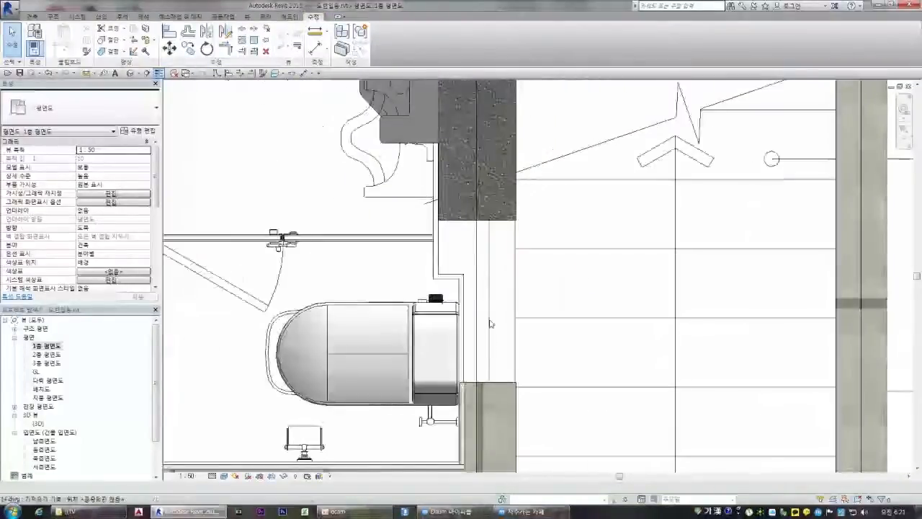
{"action": "scroll", "coordinate": [449, 140], "scroll_direction": "down", "scroll_amount": 2}
{"action": "scroll", "coordinate": [511, 403], "scroll_direction": "up", "scroll_amount": 10}
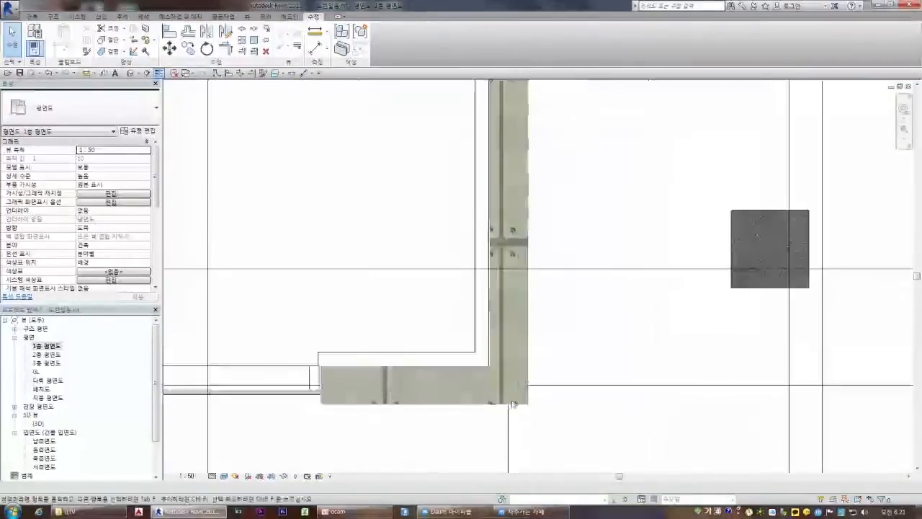
{"action": "left_click", "coordinate": [521, 406]}
{"action": "scroll", "coordinate": [518, 408], "scroll_direction": "up", "scroll_amount": 5}
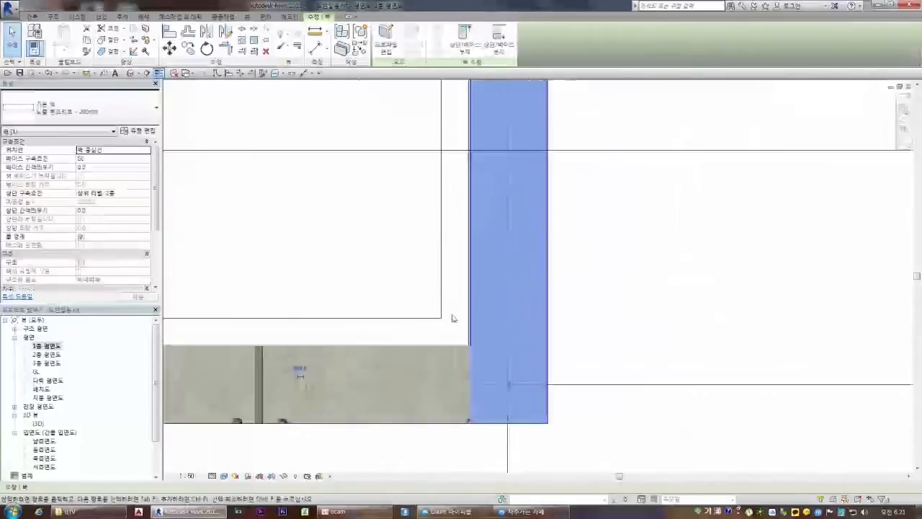
{"action": "scroll", "coordinate": [456, 372], "scroll_direction": "down", "scroll_amount": 5}
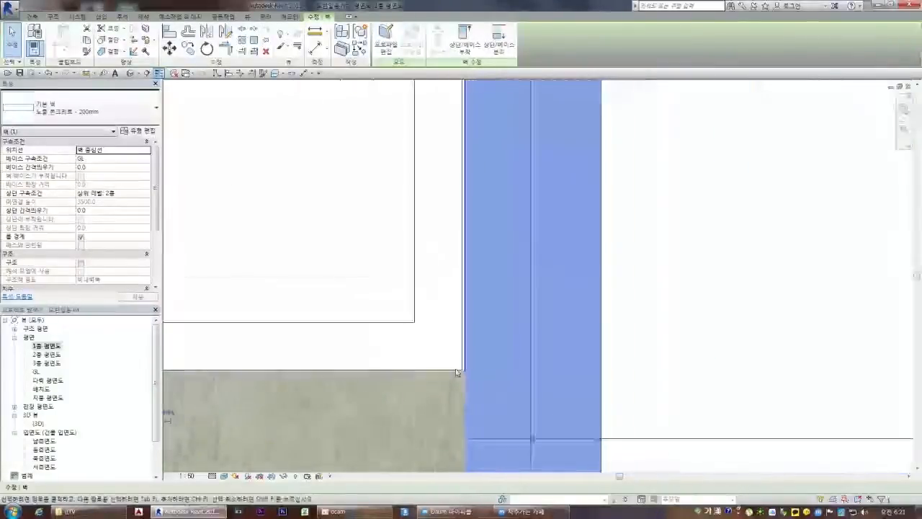
{"action": "scroll", "coordinate": [463, 353], "scroll_direction": "up", "scroll_amount": 8}
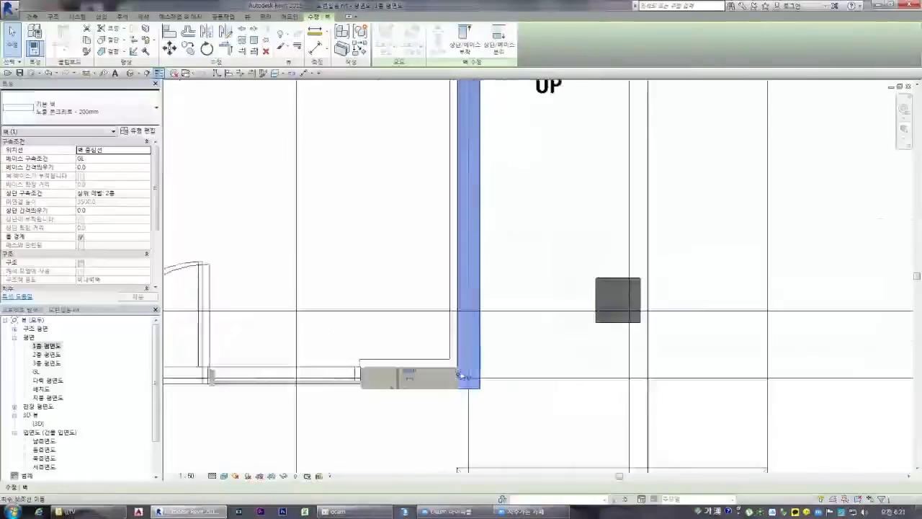
{"action": "scroll", "coordinate": [464, 369], "scroll_direction": "down", "scroll_amount": 5}
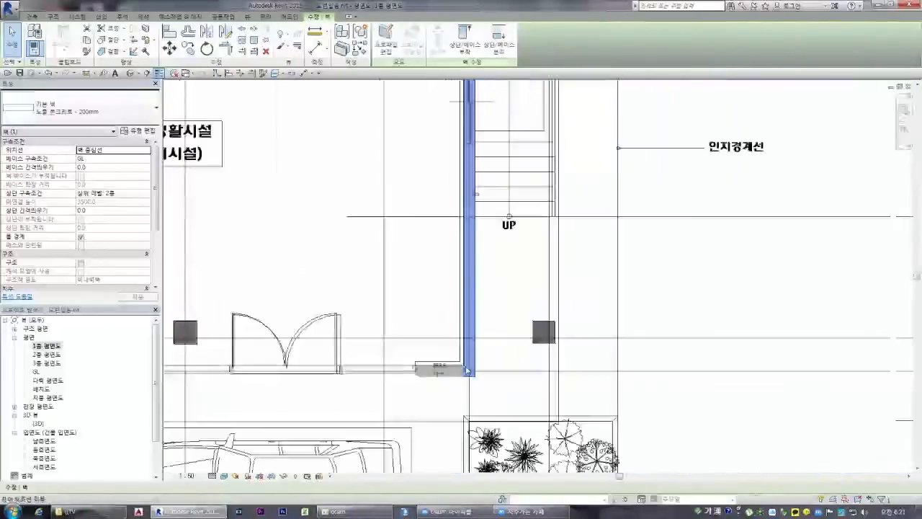
{"action": "scroll", "coordinate": [440, 115], "scroll_direction": "up", "scroll_amount": 2}
{"action": "scroll", "coordinate": [435, 105], "scroll_direction": "down", "scroll_amount": 2}
{"action": "scroll", "coordinate": [435, 105], "scroll_direction": "up", "scroll_amount": 6}
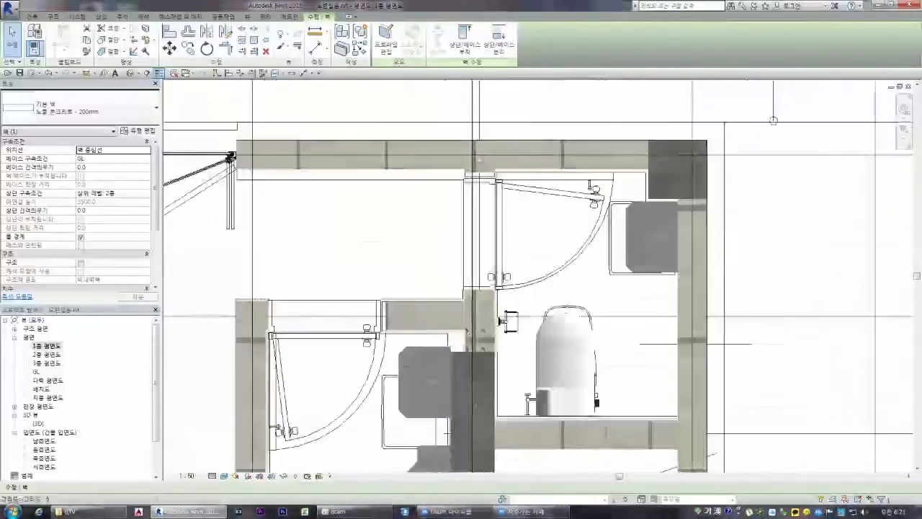
- Try to move the 200 mm washroom tile wall at the upper toilet doorway onto the underlying plan lines
{"action": "left_click", "coordinate": [469, 193]}
{"action": "left_click", "coordinate": [479, 193]}
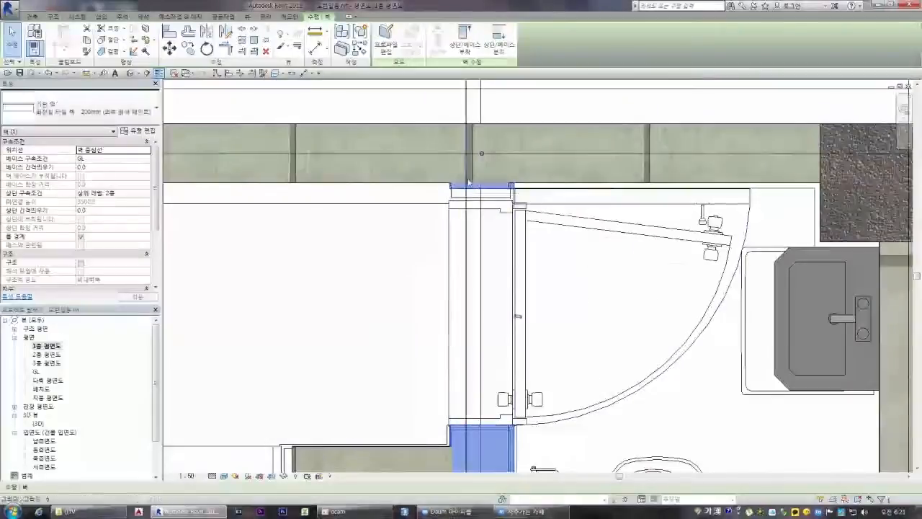
{"action": "scroll", "coordinate": [489, 178], "scroll_direction": "up", "scroll_amount": 4}
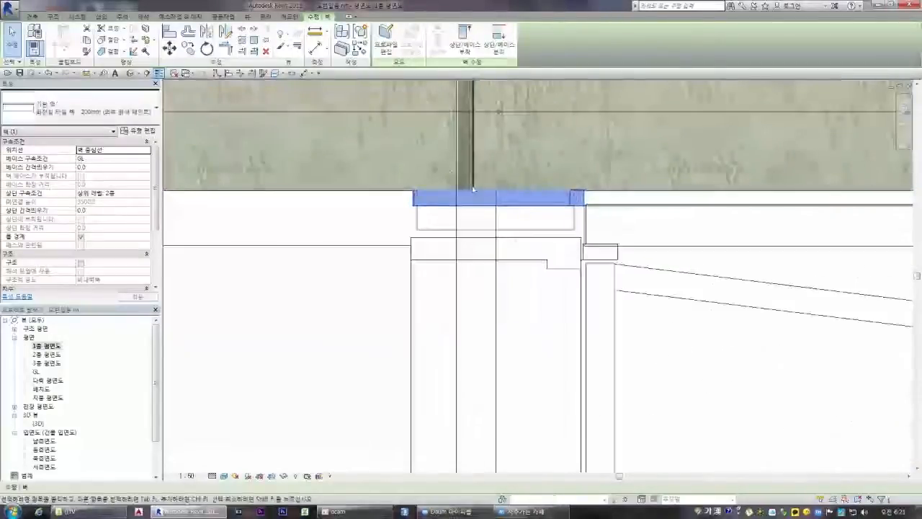
{"action": "scroll", "coordinate": [543, 186], "scroll_direction": "down", "scroll_amount": 2}
{"action": "scroll", "coordinate": [509, 209], "scroll_direction": "up", "scroll_amount": 4}
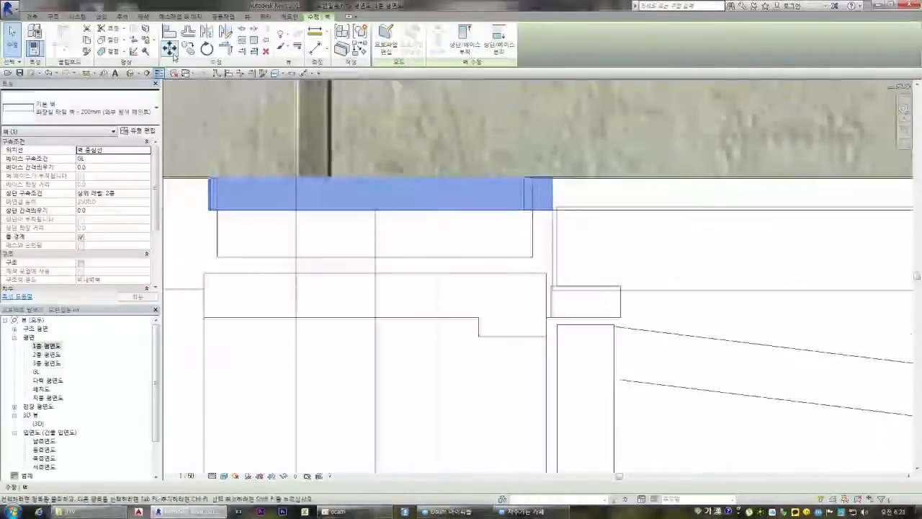
{"action": "key", "text": "m"}
{"action": "key", "text": "v"}
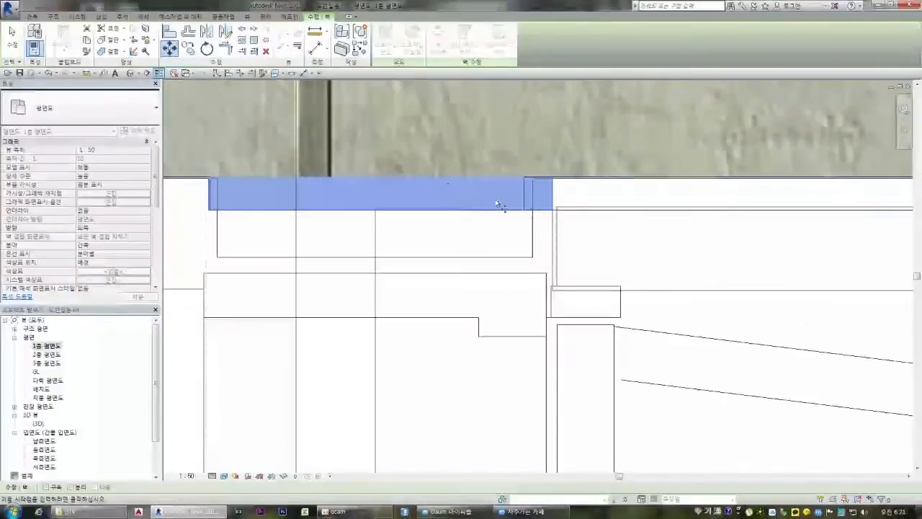
{"action": "left_click", "coordinate": [531, 210]}
{"action": "scroll", "coordinate": [475, 179], "scroll_direction": "down", "scroll_amount": 7}
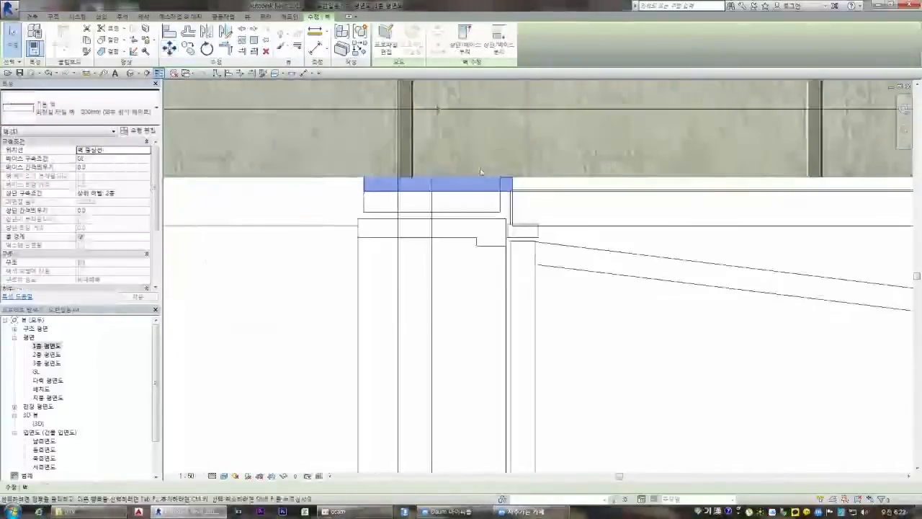
- Inspect the tile wall's joints at both sides of the doorway and undo its move
{"action": "scroll", "coordinate": [497, 273], "scroll_direction": "up", "scroll_amount": 4}
{"action": "scroll", "coordinate": [475, 274], "scroll_direction": "up", "scroll_amount": 4}
{"action": "left_click", "coordinate": [543, 237]}
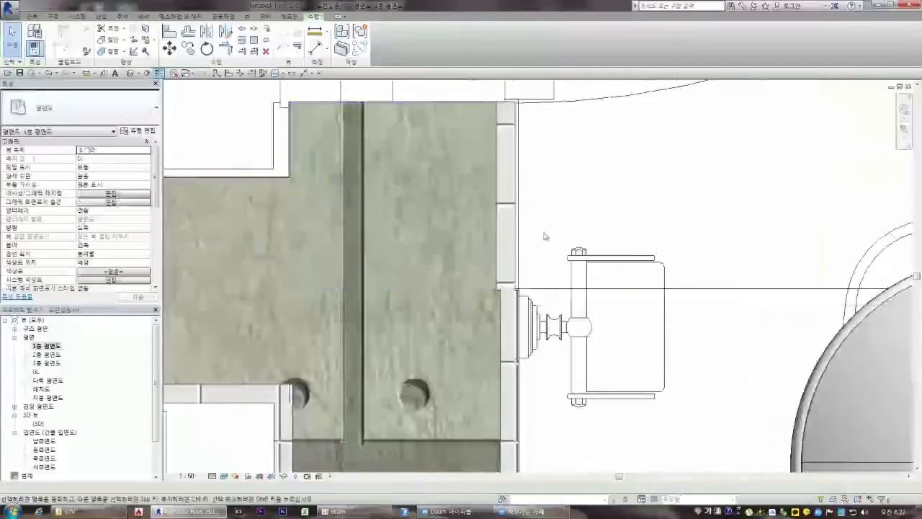
{"action": "scroll", "coordinate": [526, 242], "scroll_direction": "down", "scroll_amount": 3}
{"action": "scroll", "coordinate": [509, 217], "scroll_direction": "down", "scroll_amount": 2}
{"action": "scroll", "coordinate": [509, 217], "scroll_direction": "up", "scroll_amount": 6}
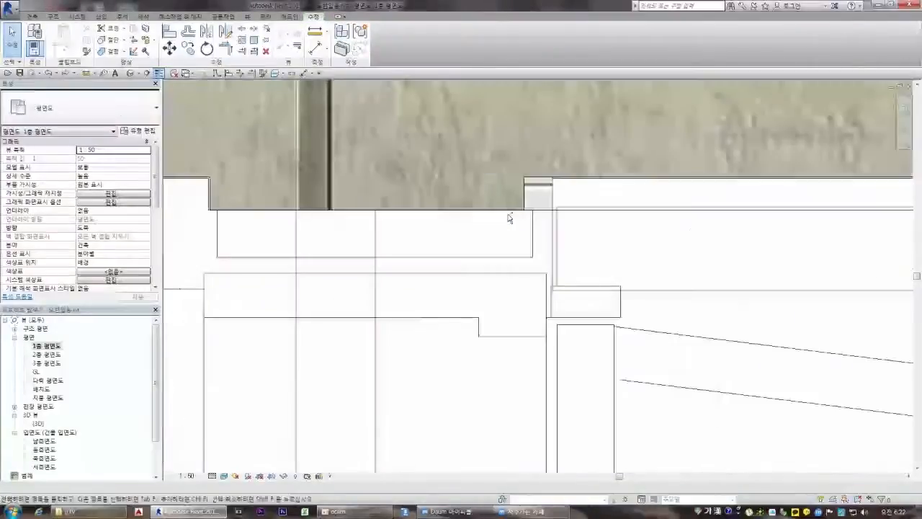
{"action": "scroll", "coordinate": [509, 217], "scroll_direction": "down", "scroll_amount": 4}
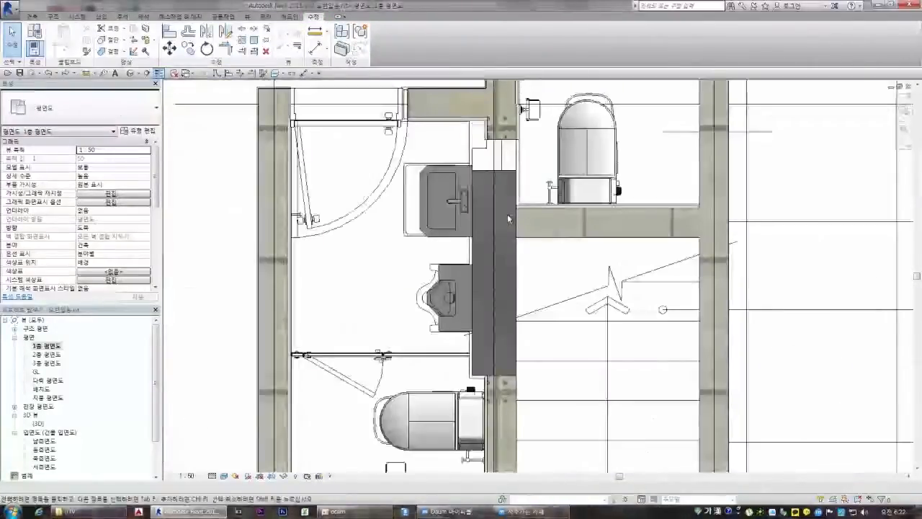
{"action": "scroll", "coordinate": [506, 216], "scroll_direction": "up", "scroll_amount": 3}
{"action": "scroll", "coordinate": [503, 223], "scroll_direction": "down", "scroll_amount": 4}
{"action": "scroll", "coordinate": [583, 210], "scroll_direction": "up", "scroll_amount": 6}
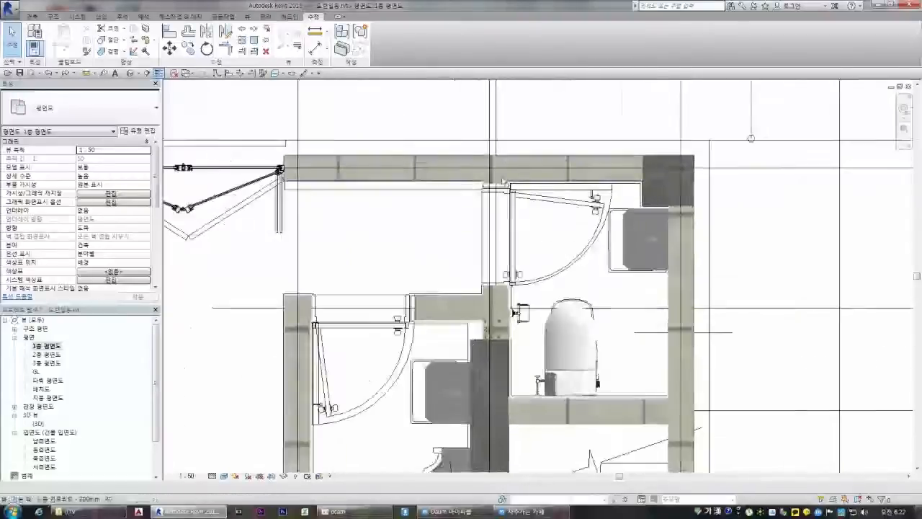
- Move the 200 mm washroom tile wall at the upper toilet doorway so its edges line up with the underlying plan lines
{"action": "left_click", "coordinate": [583, 210]}
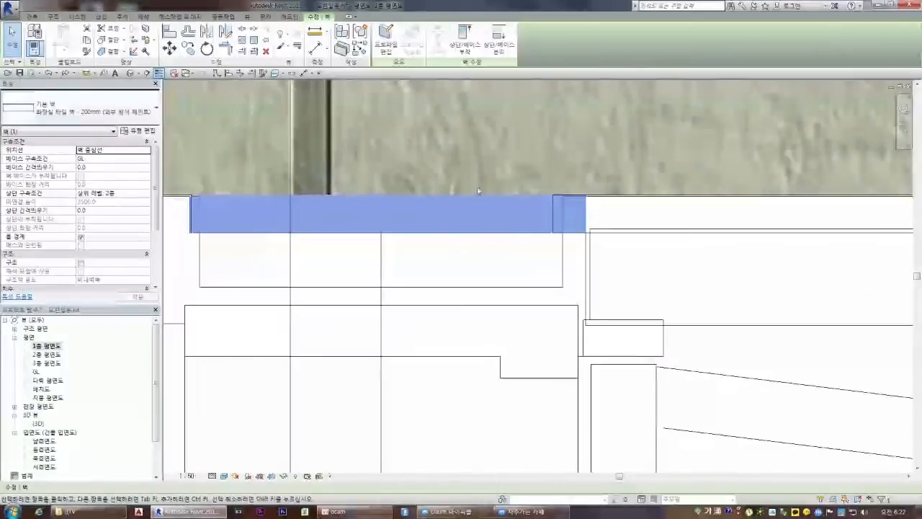
{"action": "scroll", "coordinate": [547, 205], "scroll_direction": "down", "scroll_amount": 2}
{"action": "scroll", "coordinate": [534, 196], "scroll_direction": "up", "scroll_amount": 3}
{"action": "key", "text": "m"}
{"action": "key", "text": "v"}
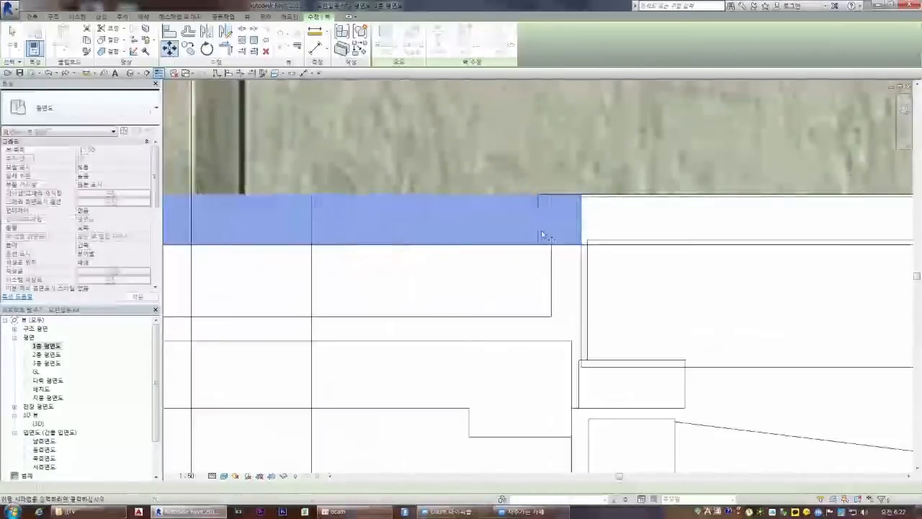
{"action": "left_click", "coordinate": [551, 245]}
{"action": "scroll", "coordinate": [561, 218], "scroll_direction": "down", "scroll_amount": 5}
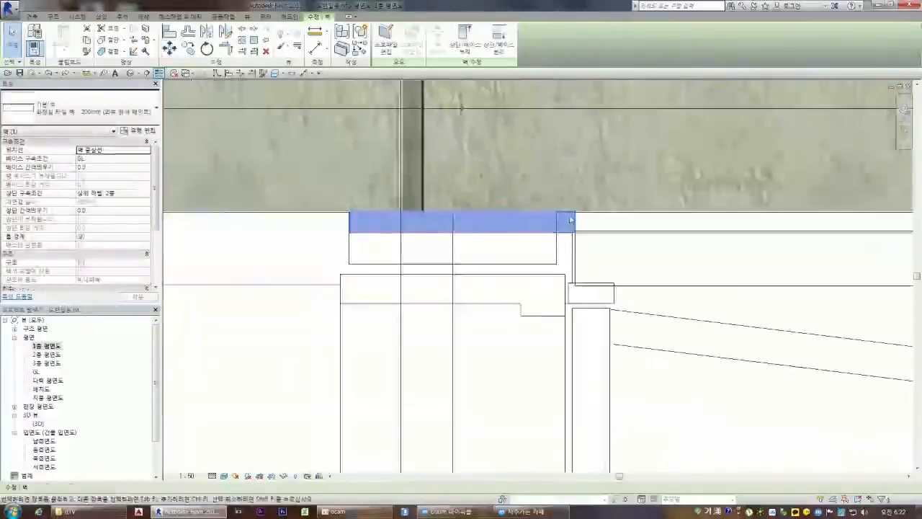
- Split the 200 mm double-sided washroom tile wall near the paper holder and delete its upper segment
{"action": "scroll", "coordinate": [513, 193], "scroll_direction": "down", "scroll_amount": 5}
{"action": "scroll", "coordinate": [520, 317], "scroll_direction": "up", "scroll_amount": 6}
{"action": "key", "text": "Escape"}
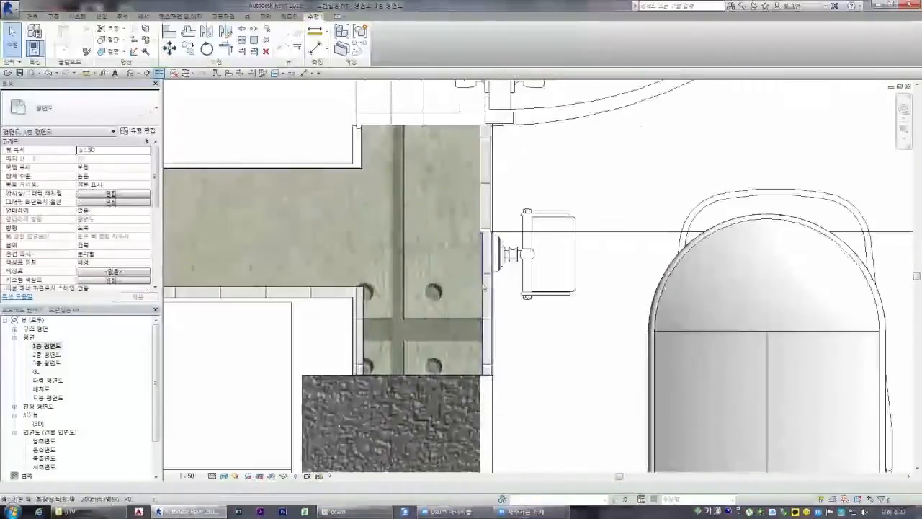
{"action": "left_click", "coordinate": [481, 288]}
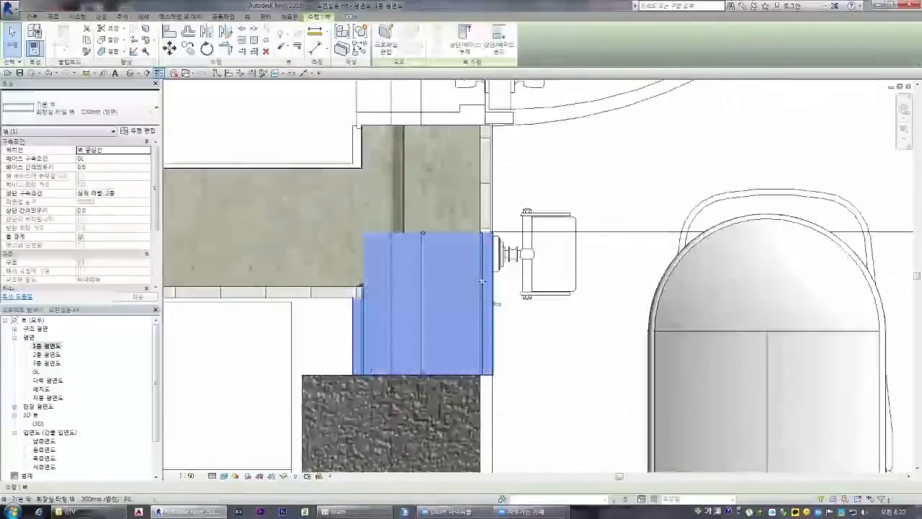
{"action": "scroll", "coordinate": [482, 281], "scroll_direction": "up", "scroll_amount": 3}
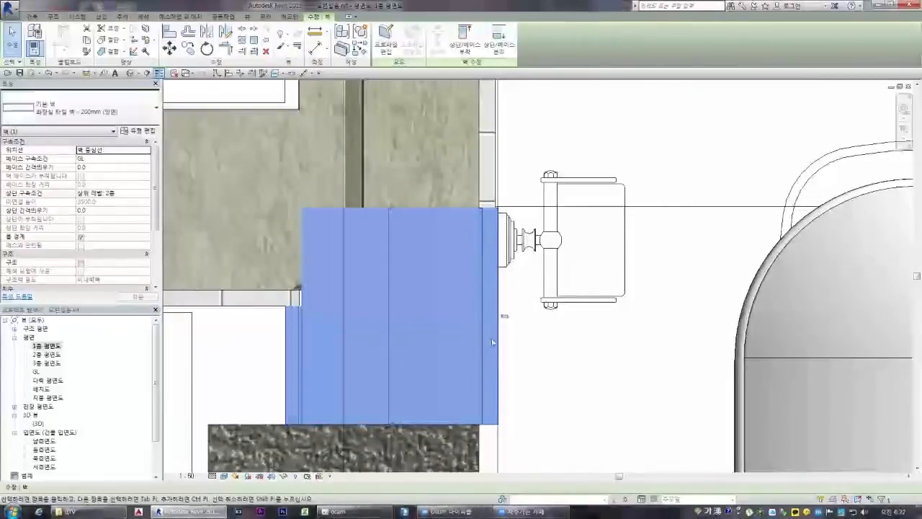
{"action": "key", "text": "Escape"}
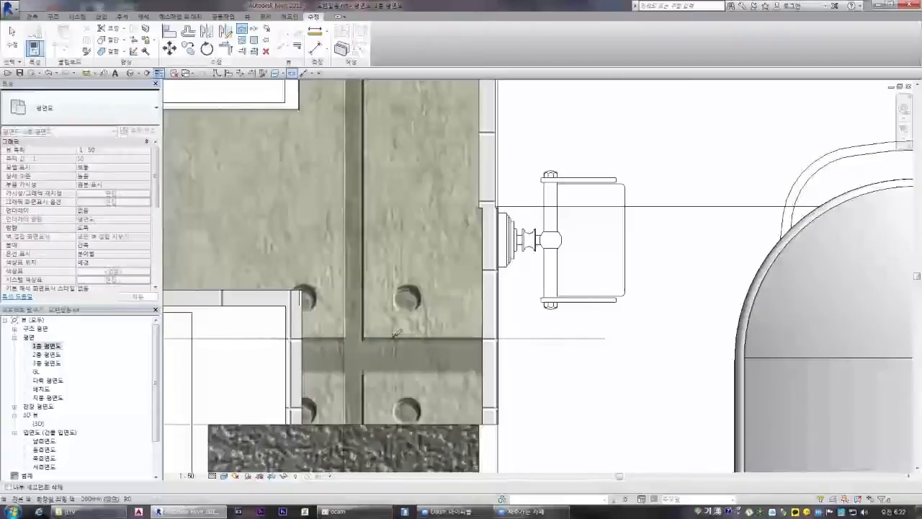
{"action": "key", "text": "Escape"}
{"action": "left_click", "coordinate": [485, 323]}
{"action": "key", "text": "Delete"}
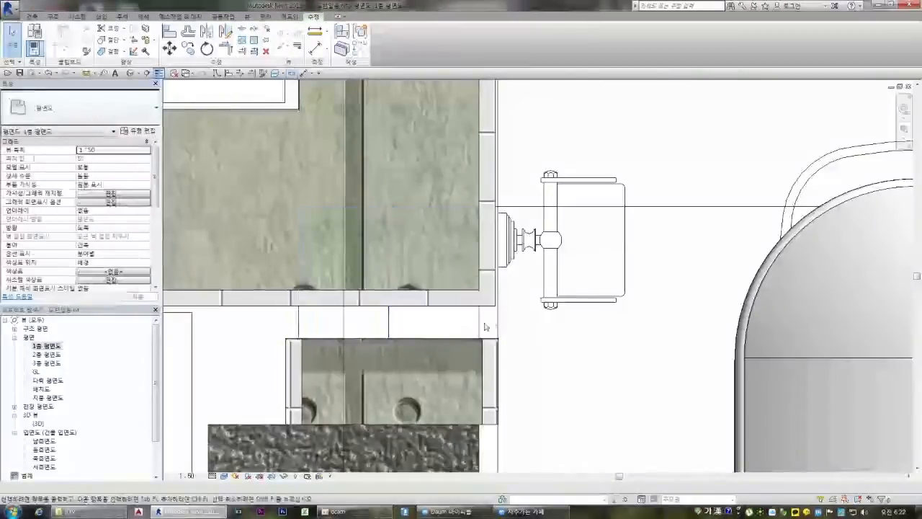
- Move the leftover tile wall stub above the dark concrete wall sideways onto the underlying plan lines
{"action": "scroll", "coordinate": [482, 349], "scroll_direction": "up", "scroll_amount": 1}
{"action": "scroll", "coordinate": [293, 335], "scroll_direction": "up", "scroll_amount": 1}
{"action": "left_click", "coordinate": [295, 335]}
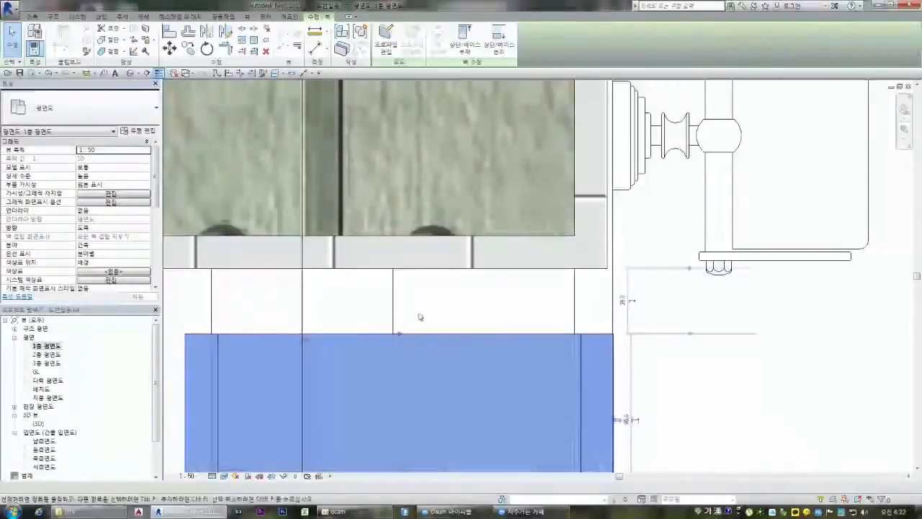
{"action": "scroll", "coordinate": [421, 311], "scroll_direction": "down", "scroll_amount": 1}
{"action": "scroll", "coordinate": [373, 305], "scroll_direction": "up", "scroll_amount": 2}
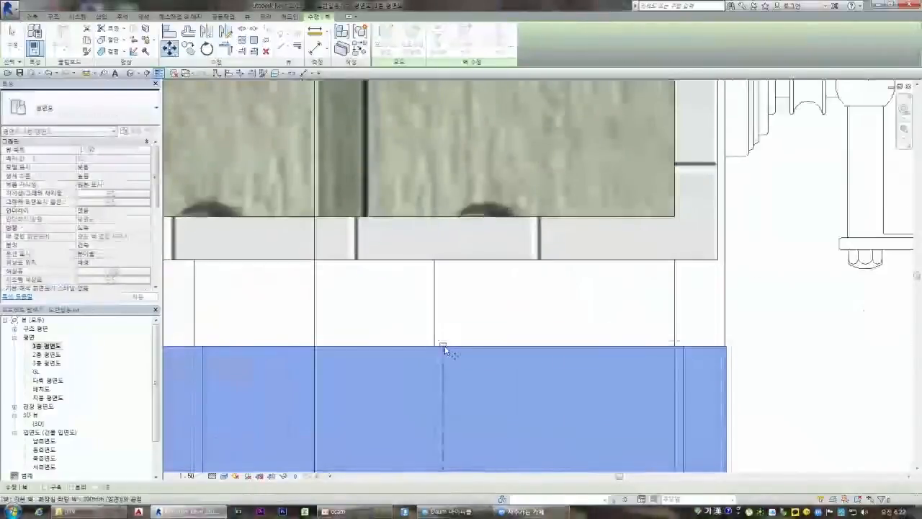
{"action": "left_click", "coordinate": [434, 349]}
{"action": "scroll", "coordinate": [432, 314], "scroll_direction": "down", "scroll_amount": 3}
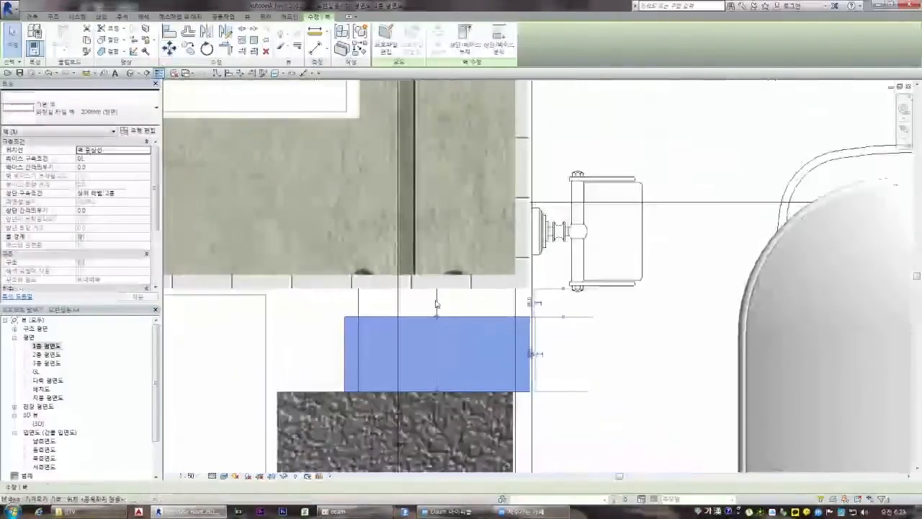
- Align the stub's upper end with the underside of the washroom tile wall corner to close the gap
{"action": "key", "text": "Escape"}
{"action": "left_click", "coordinate": [425, 289]}
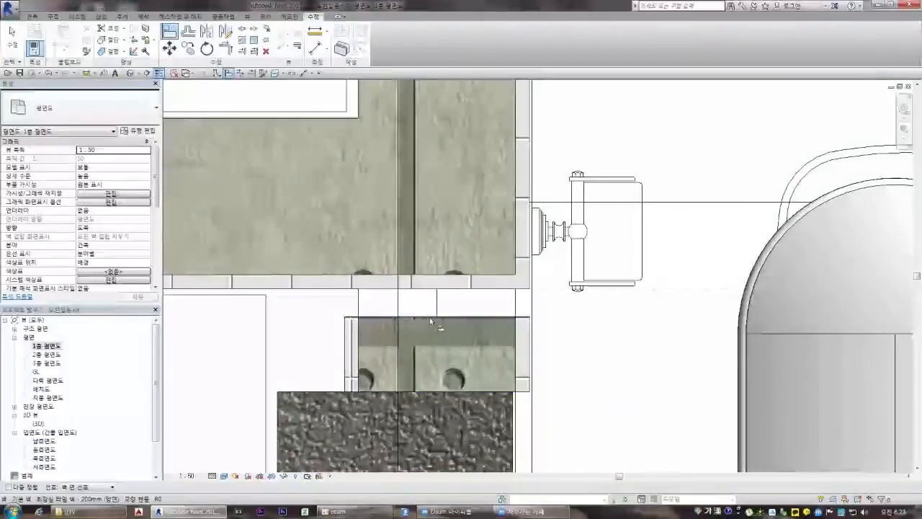
{"action": "left_click", "coordinate": [427, 316]}
{"action": "scroll", "coordinate": [459, 218], "scroll_direction": "down", "scroll_amount": 1}
{"action": "scroll", "coordinate": [459, 216], "scroll_direction": "down", "scroll_amount": 3}
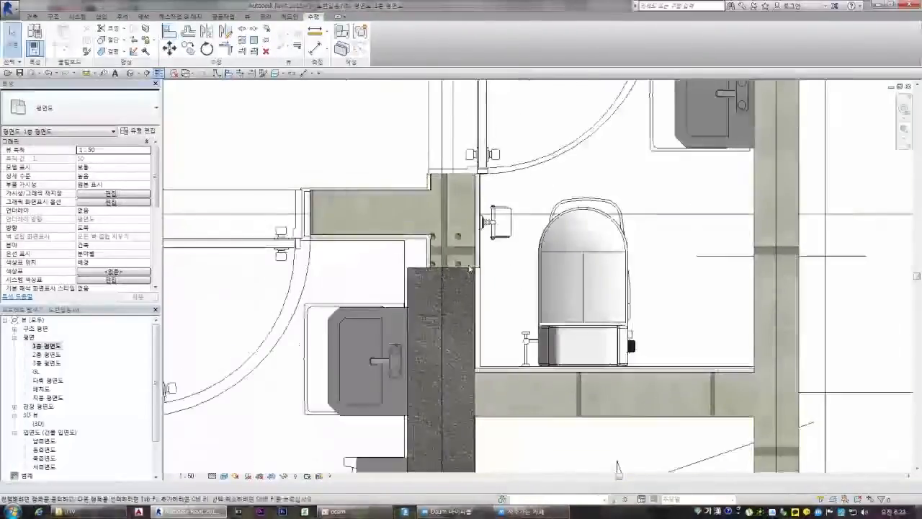
{"action": "scroll", "coordinate": [473, 268], "scroll_direction": "up", "scroll_amount": 4}
{"action": "scroll", "coordinate": [503, 227], "scroll_direction": "down", "scroll_amount": 3}
{"action": "key", "text": "Escape"}
{"action": "scroll", "coordinate": [482, 200], "scroll_direction": "down", "scroll_amount": 3}
{"action": "scroll", "coordinate": [482, 199], "scroll_direction": "down", "scroll_amount": 2}
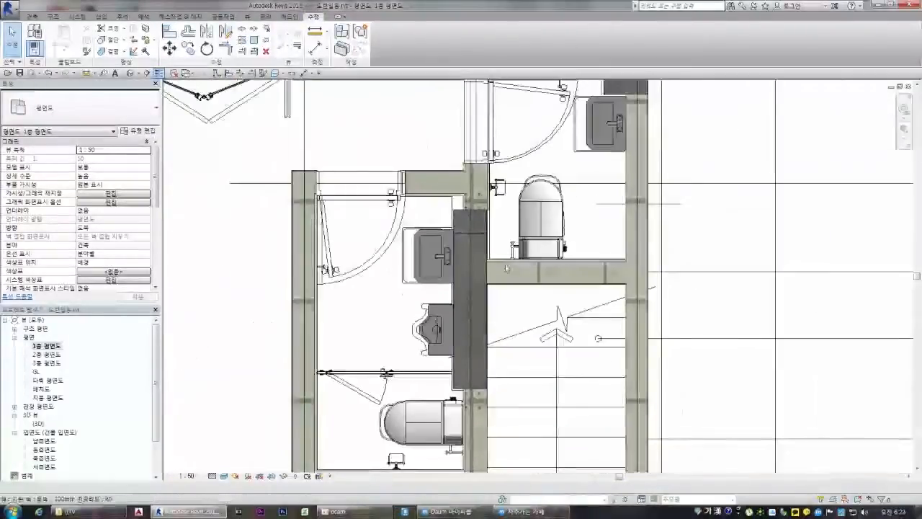
- Delete the short upper segment of the dark concrete wall between the two toilets, just below the tile wall stub
{"action": "scroll", "coordinate": [484, 208], "scroll_direction": "up", "scroll_amount": 4}
{"action": "scroll", "coordinate": [490, 231], "scroll_direction": "down", "scroll_amount": 5}
{"action": "scroll", "coordinate": [496, 259], "scroll_direction": "up", "scroll_amount": 2}
{"action": "scroll", "coordinate": [495, 259], "scroll_direction": "up", "scroll_amount": 6}
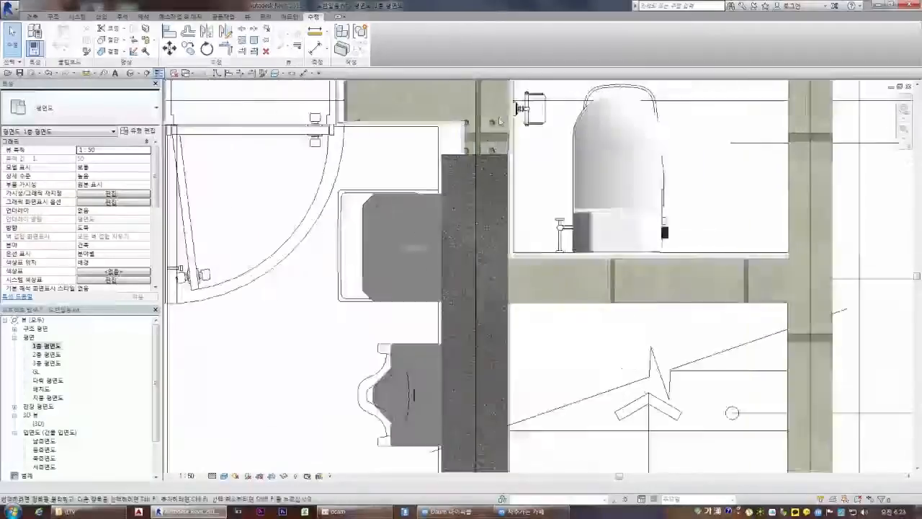
{"action": "scroll", "coordinate": [582, 242], "scroll_direction": "down", "scroll_amount": 1}
{"action": "scroll", "coordinate": [582, 242], "scroll_direction": "down", "scroll_amount": 2}
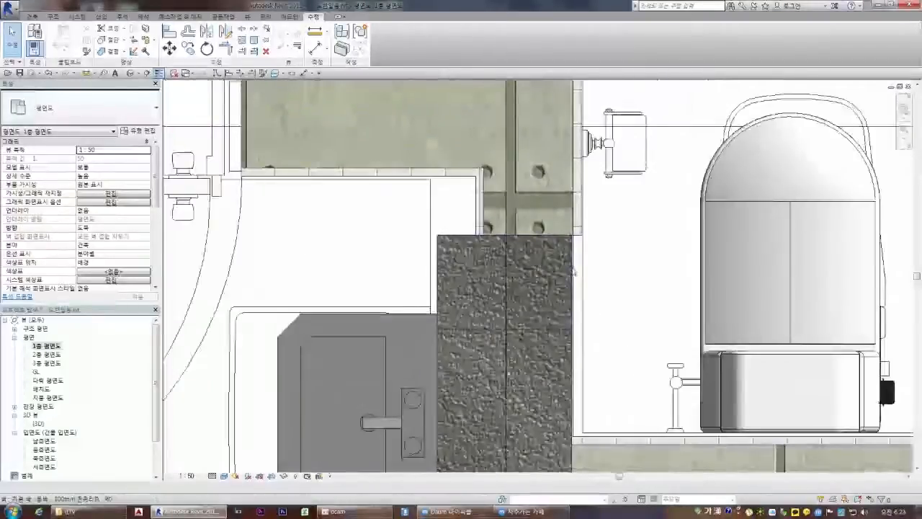
{"action": "left_click", "coordinate": [560, 240]}
{"action": "key", "text": "Escape"}
{"action": "scroll", "coordinate": [560, 241], "scroll_direction": "down", "scroll_amount": 4}
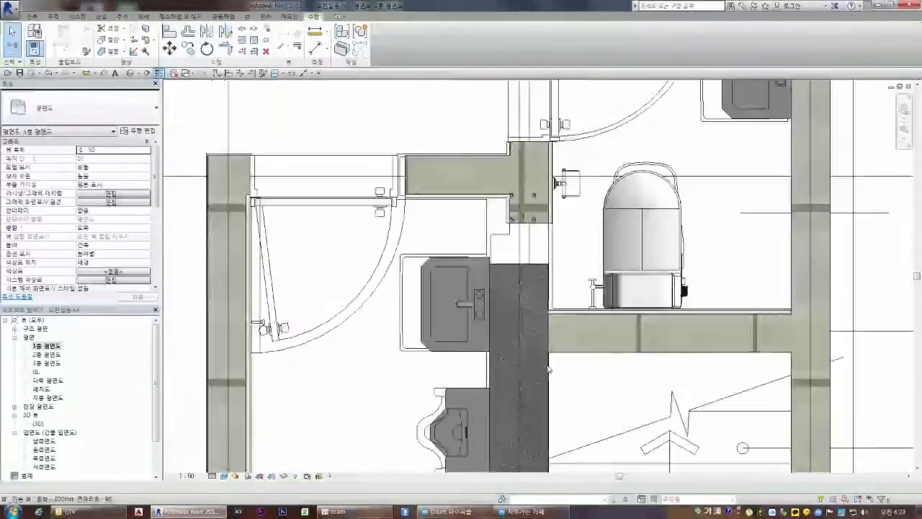
- Move the remaining dark concrete wall so its stair-side edge lines up with the underlying plan line
{"action": "scroll", "coordinate": [535, 276], "scroll_direction": "up", "scroll_amount": 4}
{"action": "scroll", "coordinate": [536, 276], "scroll_direction": "up", "scroll_amount": 2}
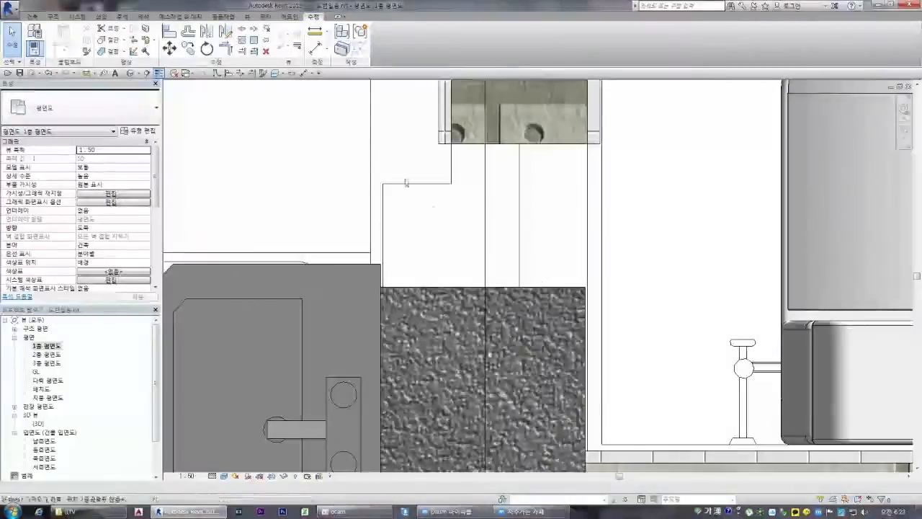
{"action": "left_click", "coordinate": [469, 291]}
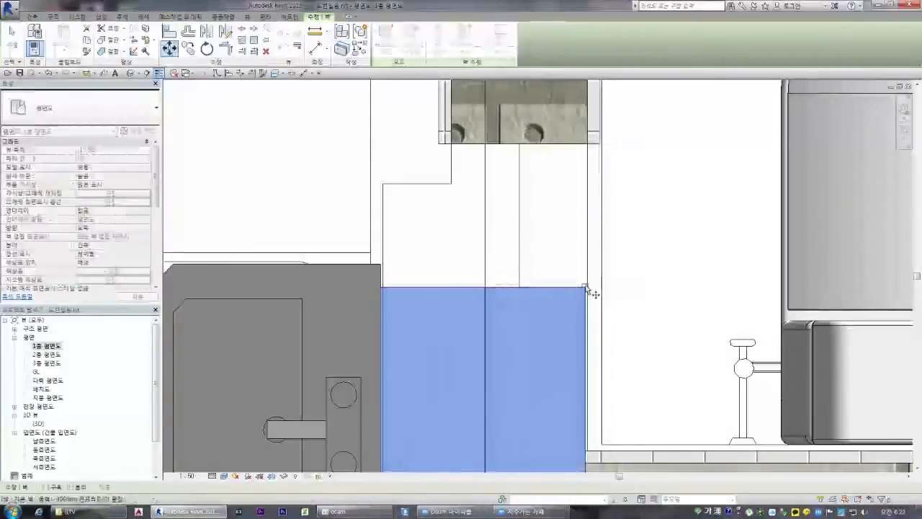
{"action": "scroll", "coordinate": [588, 139], "scroll_direction": "up", "scroll_amount": 4}
{"action": "left_click", "coordinate": [591, 160]}
{"action": "scroll", "coordinate": [565, 128], "scroll_direction": "down", "scroll_amount": 8}
{"action": "scroll", "coordinate": [564, 375], "scroll_direction": "up", "scroll_amount": 8}
{"action": "key", "text": "Escape"}
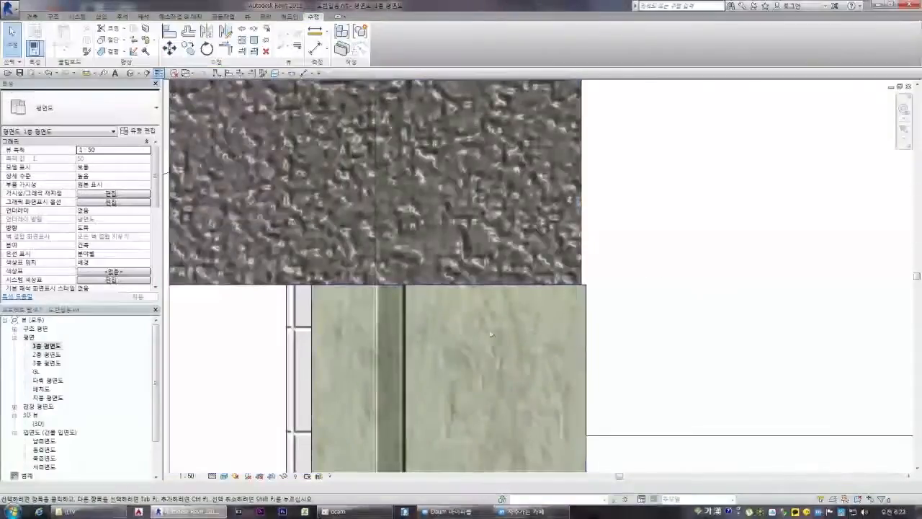
- Split the 200 mm tile wall with exposed concrete below the dark wall and delete its top segment
{"action": "left_click", "coordinate": [244, 30]}
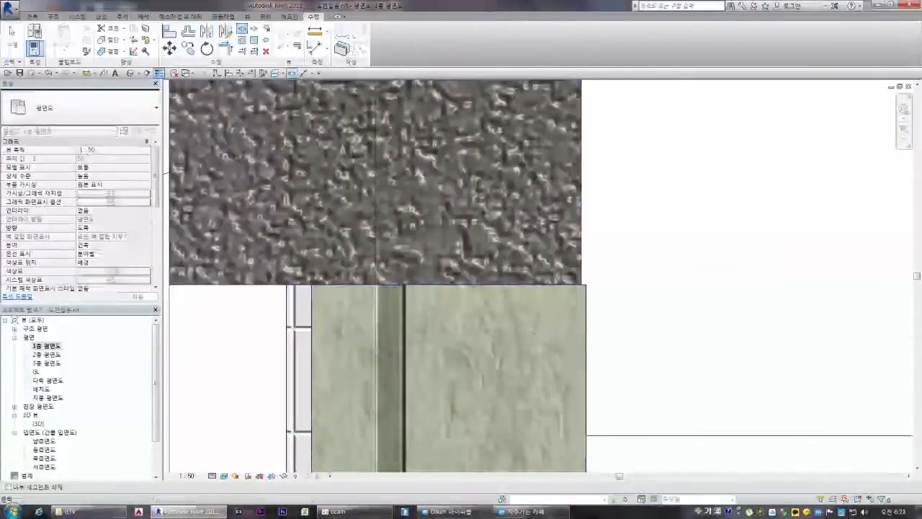
{"action": "scroll", "coordinate": [317, 55], "scroll_direction": "down", "scroll_amount": 2}
{"action": "left_click", "coordinate": [456, 261]}
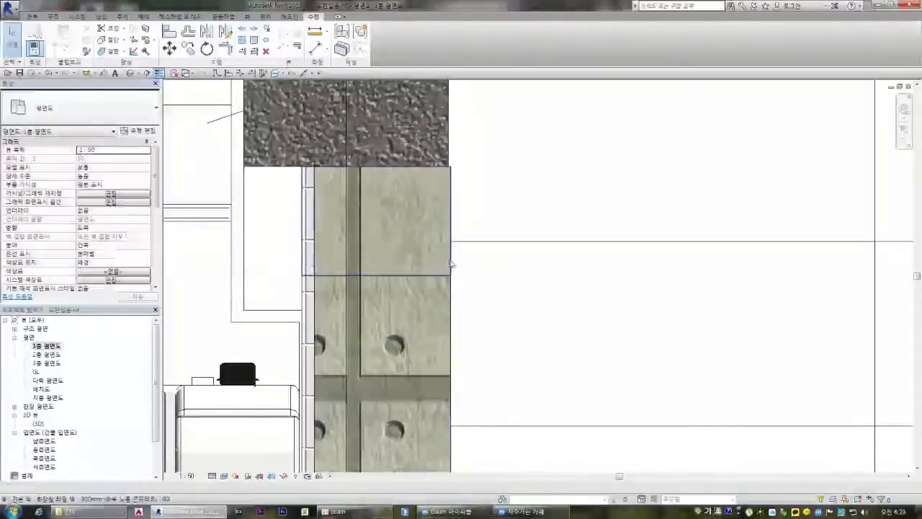
{"action": "key", "text": "Escape"}
{"action": "scroll", "coordinate": [459, 230], "scroll_direction": "down", "scroll_amount": 4}
{"action": "scroll", "coordinate": [460, 231], "scroll_direction": "up", "scroll_amount": 6}
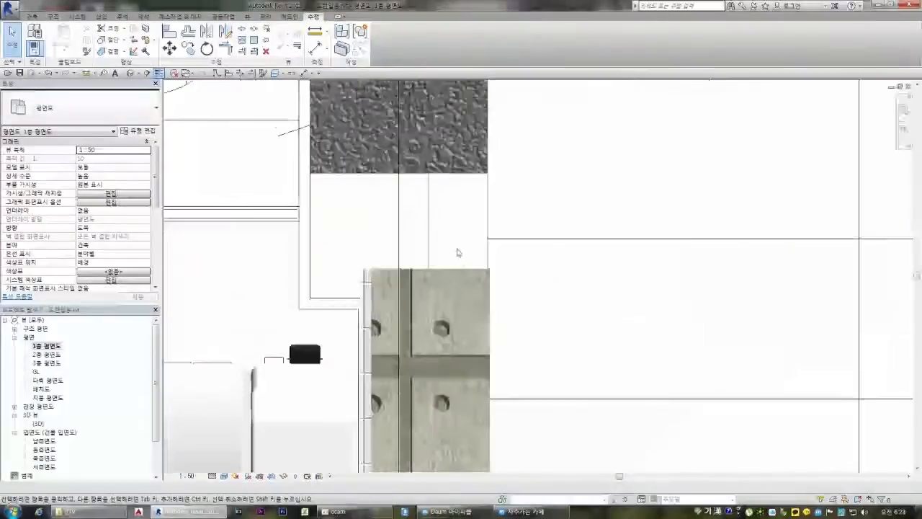
- Move the remaining 200 mm tile wall onto the plan's stair-side line and bring its end up to the dark concrete wall
{"action": "left_click", "coordinate": [467, 277]}
{"action": "scroll", "coordinate": [504, 266], "scroll_direction": "up", "scroll_amount": 2}
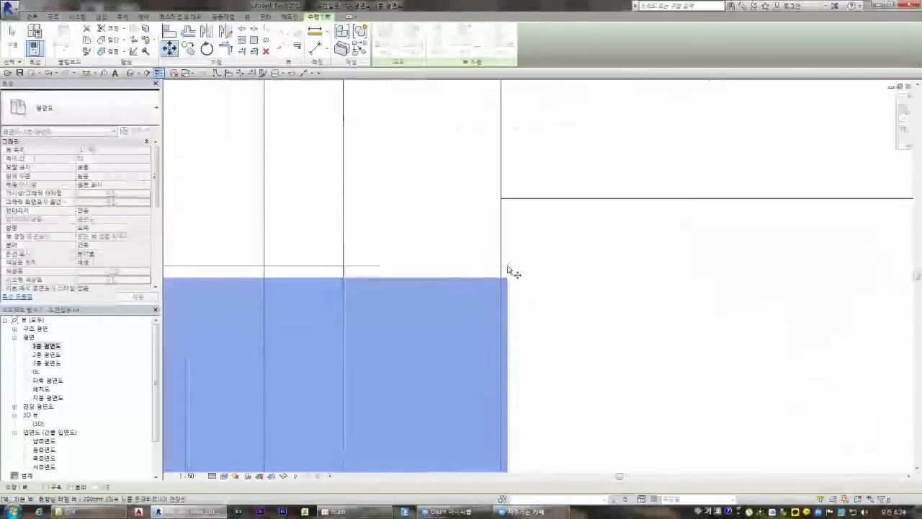
{"action": "scroll", "coordinate": [508, 281], "scroll_direction": "down", "scroll_amount": 3}
{"action": "scroll", "coordinate": [512, 156], "scroll_direction": "up", "scroll_amount": 2}
{"action": "left_click", "coordinate": [504, 144]}
{"action": "scroll", "coordinate": [513, 173], "scroll_direction": "down", "scroll_amount": 9}
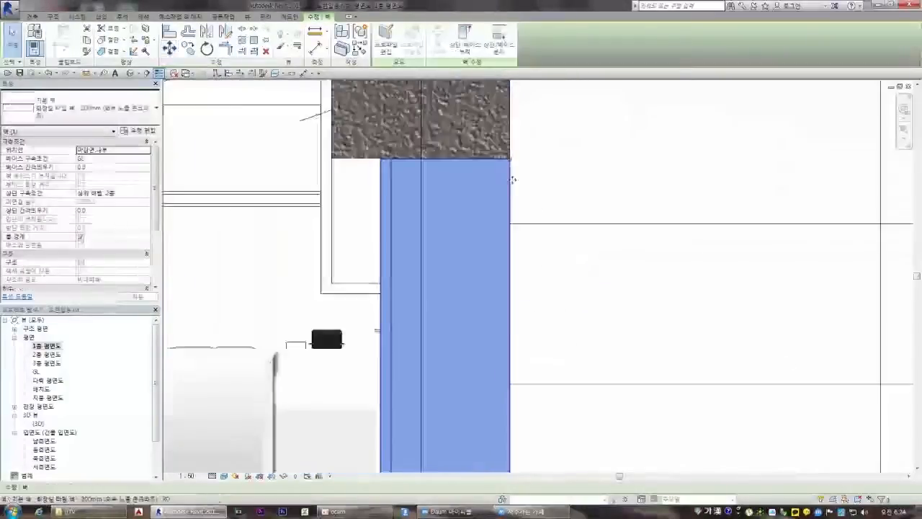
{"action": "scroll", "coordinate": [512, 240], "scroll_direction": "up", "scroll_amount": 7}
{"action": "key", "text": "Escape"}
- Shorten the upper end of the 200 mm exposed concrete wall to the washroom's lower corner
{"action": "left_click", "coordinate": [485, 284]}
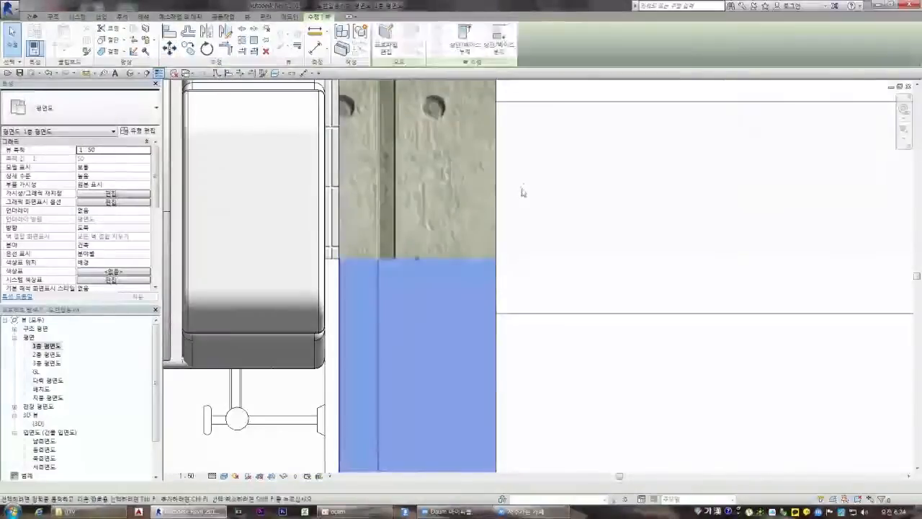
{"action": "scroll", "coordinate": [523, 191], "scroll_direction": "down", "scroll_amount": 5}
{"action": "left_click_drag", "start_coordinate": [500, 201], "coordinate": [498, 280]}
{"action": "left_click", "coordinate": [507, 242]}
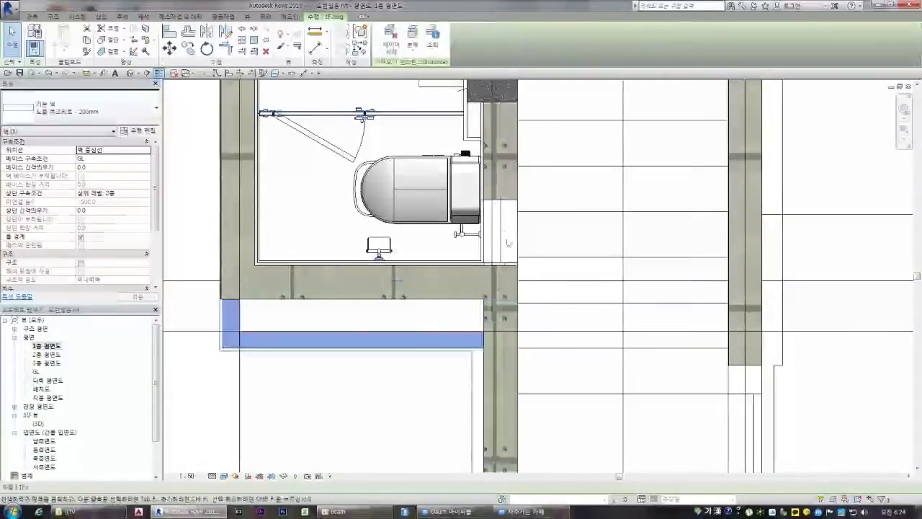
- Extend the tile wall behind the lower toilet down to the washroom's lower wall with Trim/Extend
{"action": "scroll", "coordinate": [507, 245], "scroll_direction": "up", "scroll_amount": 1}
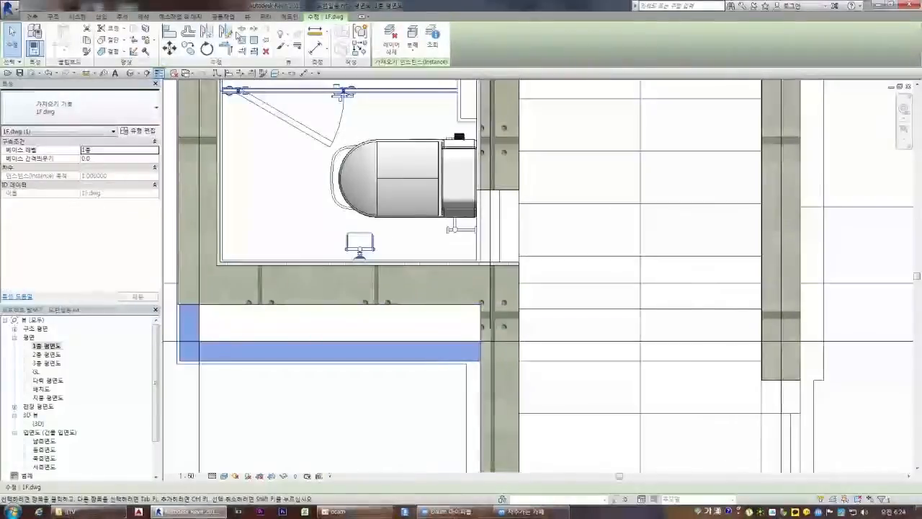
{"action": "key", "text": "Escape"}
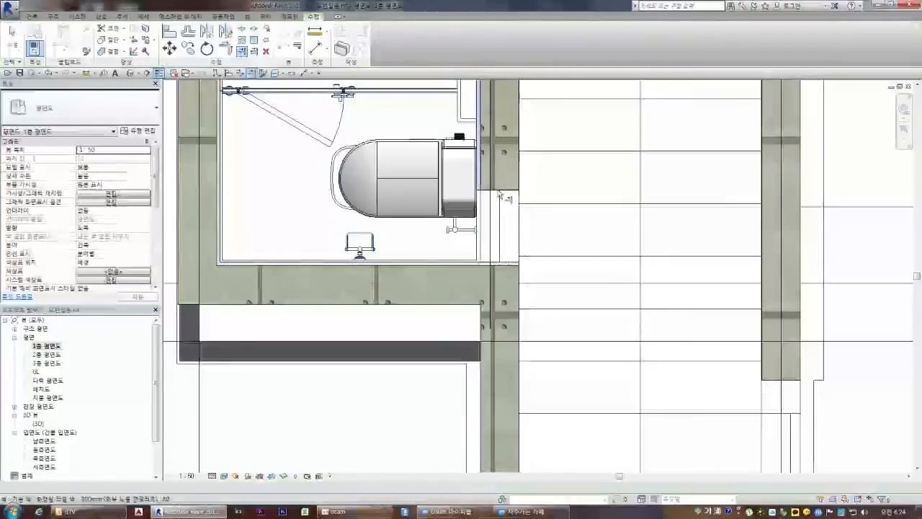
{"action": "scroll", "coordinate": [514, 261], "scroll_direction": "up", "scroll_amount": 3}
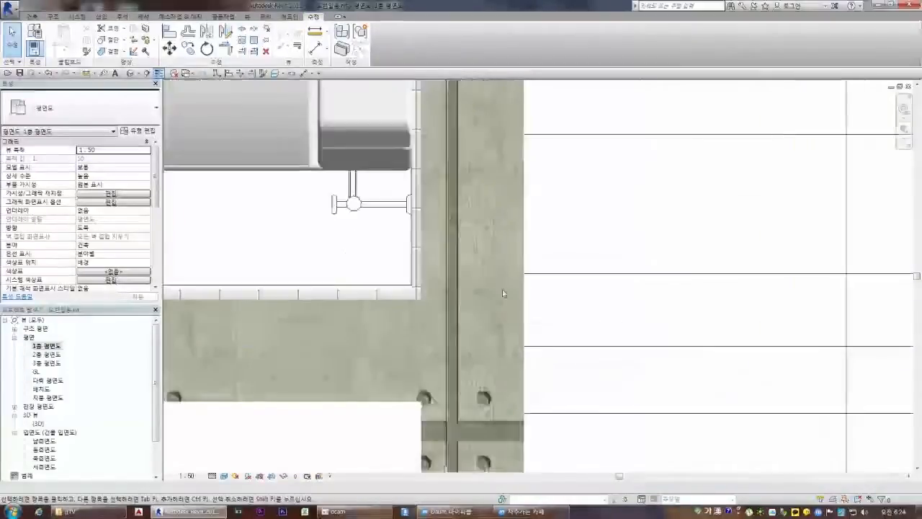
- Examine the lower corner of the long 200 mm exposed concrete wall and the washroom walls against the underlying plan
{"action": "scroll", "coordinate": [506, 287], "scroll_direction": "down", "scroll_amount": 12}
{"action": "scroll", "coordinate": [490, 373], "scroll_direction": "up", "scroll_amount": 6}
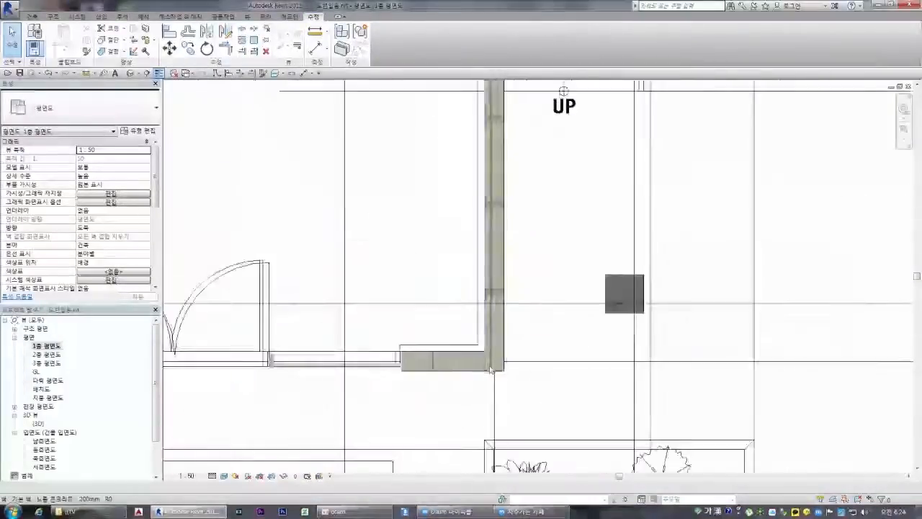
{"action": "left_click", "coordinate": [488, 373]}
{"action": "scroll", "coordinate": [487, 376], "scroll_direction": "up", "scroll_amount": 2}
{"action": "scroll", "coordinate": [488, 376], "scroll_direction": "down", "scroll_amount": 8}
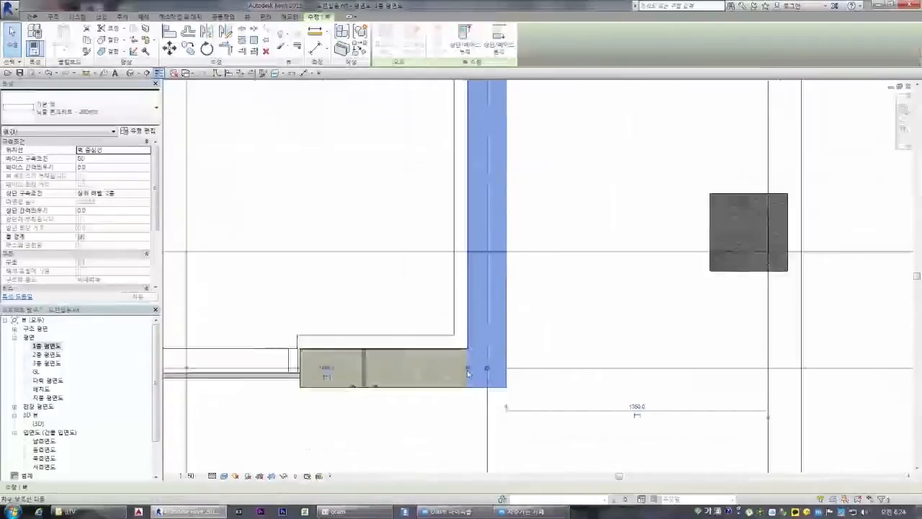
{"action": "scroll", "coordinate": [470, 141], "scroll_direction": "up", "scroll_amount": 2}
{"action": "left_click", "coordinate": [502, 197]}
{"action": "scroll", "coordinate": [503, 197], "scroll_direction": "down", "scroll_amount": 6}
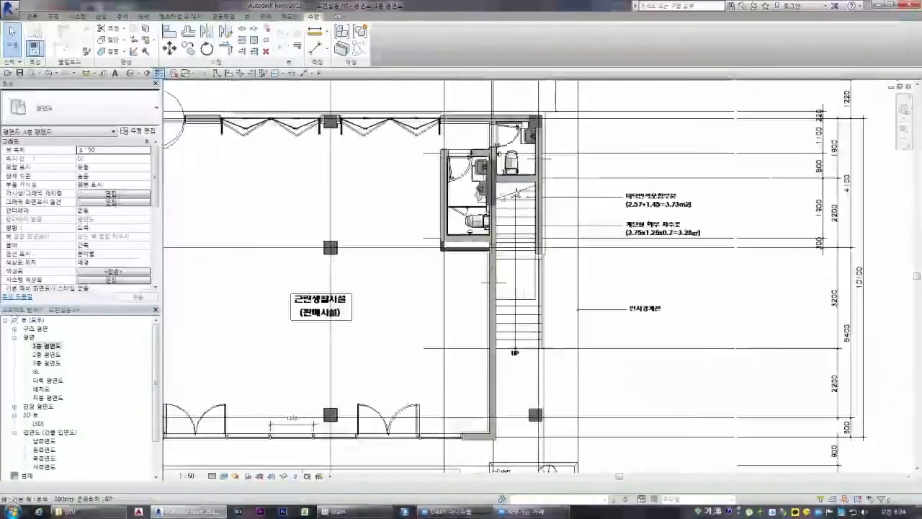
{"action": "scroll", "coordinate": [481, 134], "scroll_direction": "up", "scroll_amount": 8}
{"action": "scroll", "coordinate": [481, 134], "scroll_direction": "up", "scroll_amount": 1}
{"action": "scroll", "coordinate": [468, 195], "scroll_direction": "up", "scroll_amount": 3}
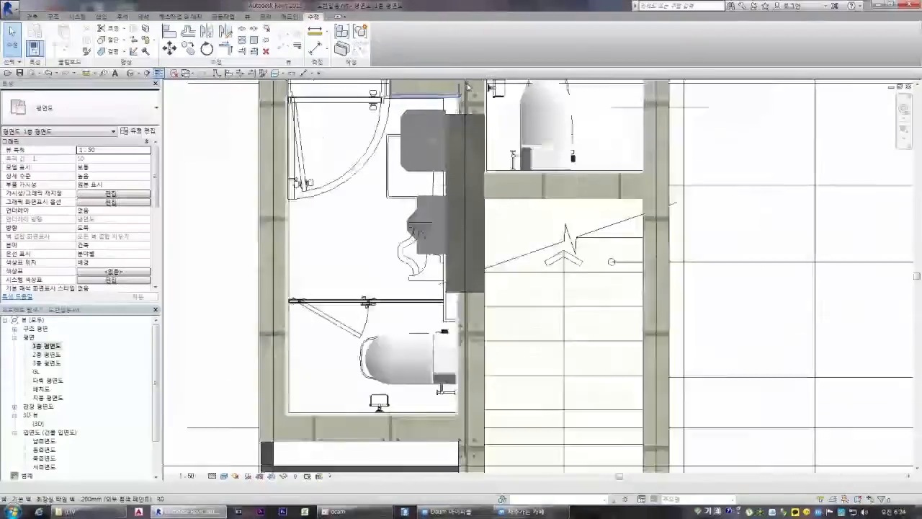
- Try shortening the tile wall behind the lower toilet and aligning the dark concrete wall's lower end to it
{"action": "left_click", "coordinate": [468, 317]}
{"action": "scroll", "coordinate": [464, 327], "scroll_direction": "up", "scroll_amount": 2}
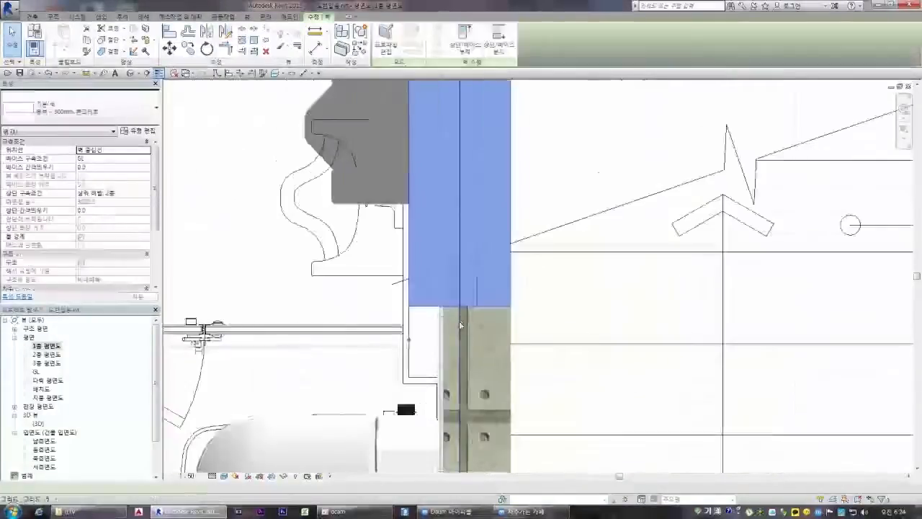
{"action": "left_click", "coordinate": [404, 389]}
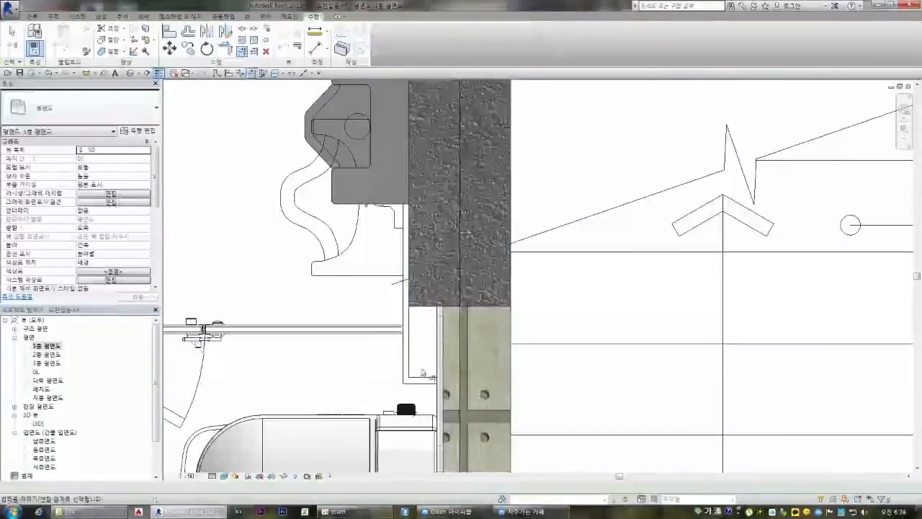
{"action": "scroll", "coordinate": [418, 388], "scroll_direction": "up", "scroll_amount": 2}
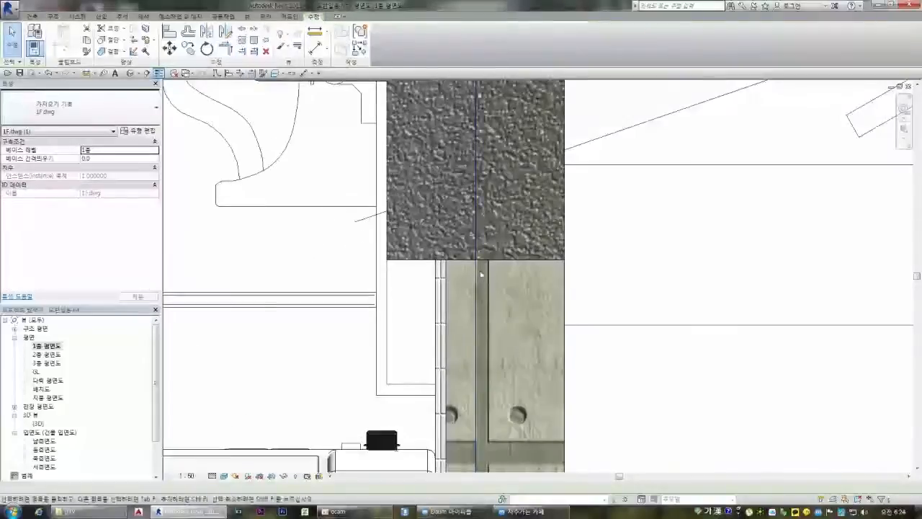
{"action": "left_click", "coordinate": [481, 260]}
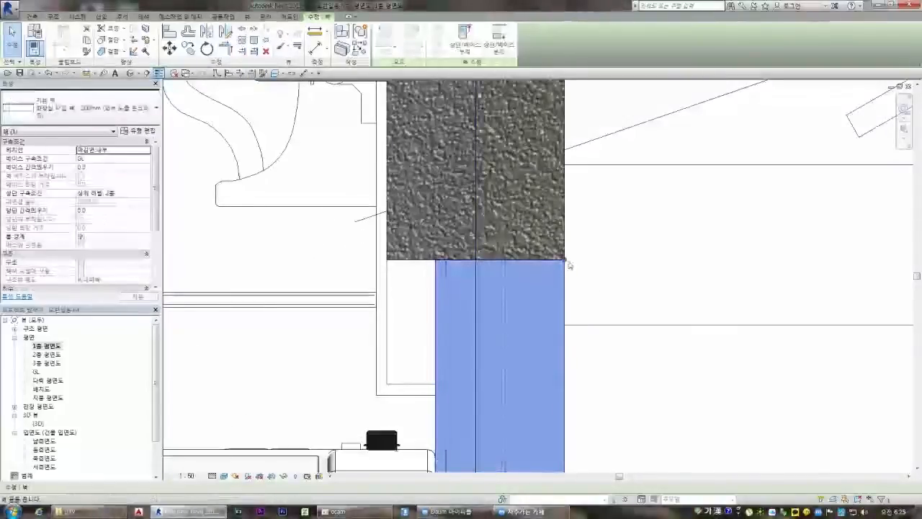
{"action": "left_click_drag", "start_coordinate": [565, 265], "coordinate": [564, 421]}
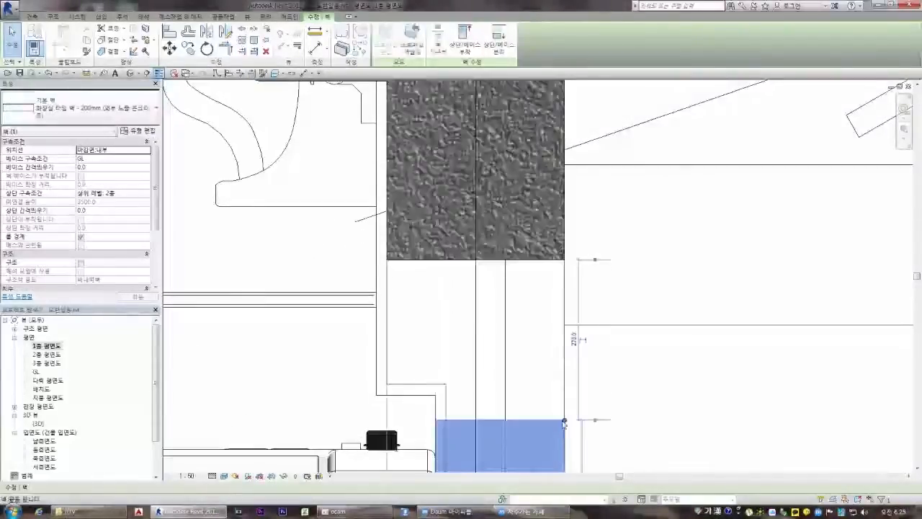
{"action": "left_click", "coordinate": [491, 263]}
{"action": "left_click", "coordinate": [170, 32]}
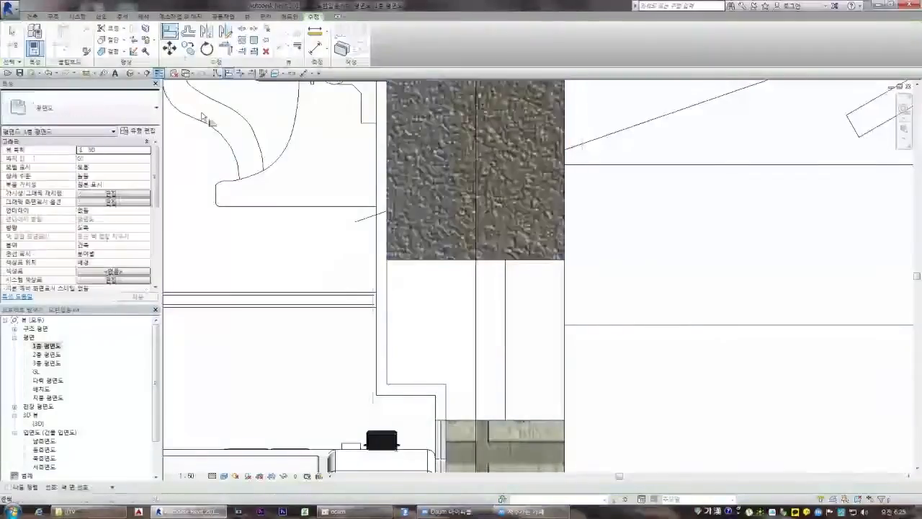
{"action": "left_click", "coordinate": [457, 420]}
{"action": "left_click", "coordinate": [455, 260]}
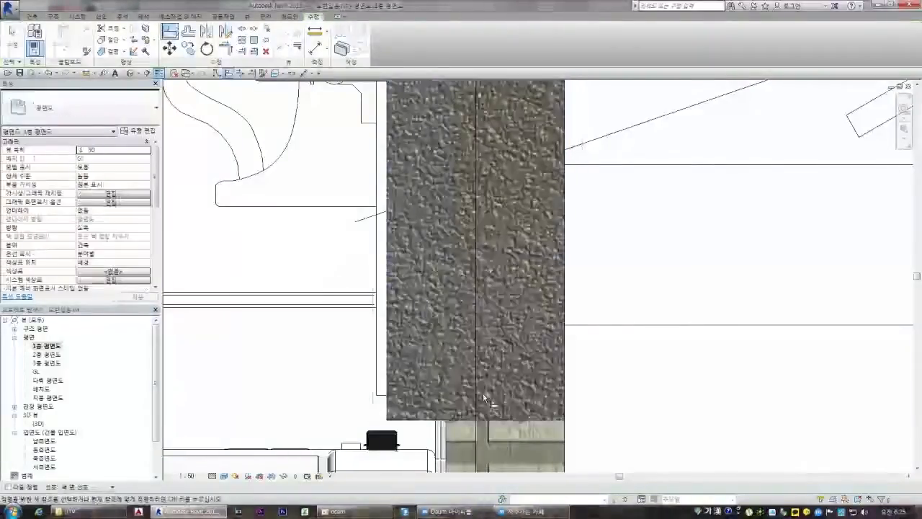
{"action": "key", "text": "ctrl+z"}
- Align the dark concrete wall's lower end to the plan line near the lower toilet and fit the tile wall's end against it
{"action": "scroll", "coordinate": [456, 261], "scroll_direction": "down", "scroll_amount": 5}
{"action": "left_click", "coordinate": [479, 297]}
{"action": "left_click_drag", "start_coordinate": [481, 292], "coordinate": [481, 358]}
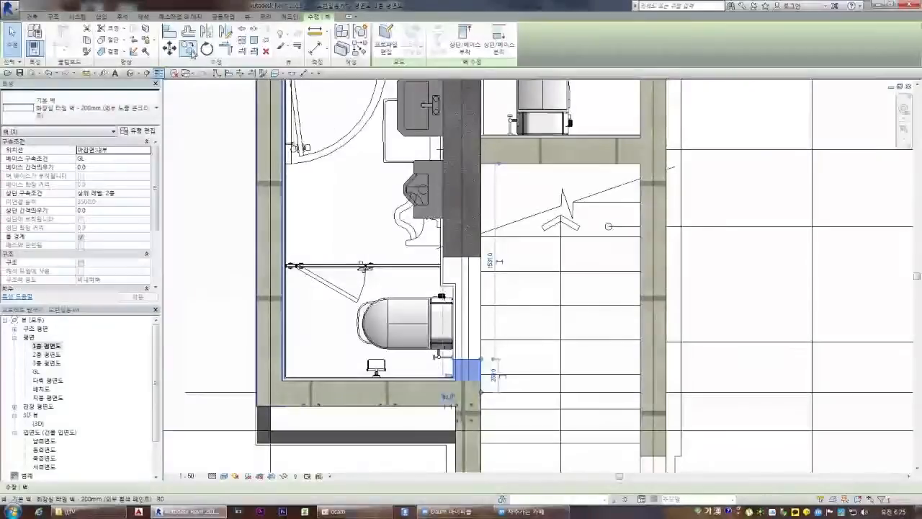
{"action": "left_click", "coordinate": [170, 32]}
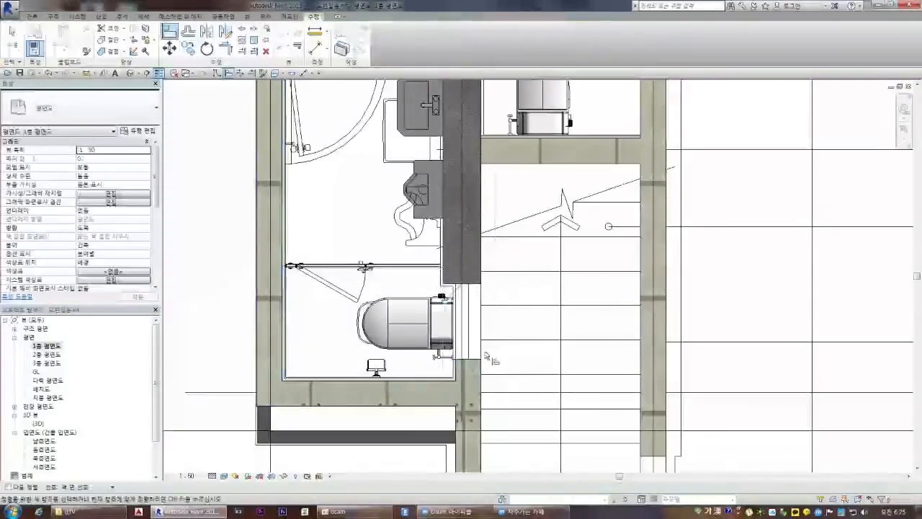
{"action": "scroll", "coordinate": [484, 303], "scroll_direction": "up", "scroll_amount": 2}
{"action": "scroll", "coordinate": [468, 230], "scroll_direction": "down", "scroll_amount": 4}
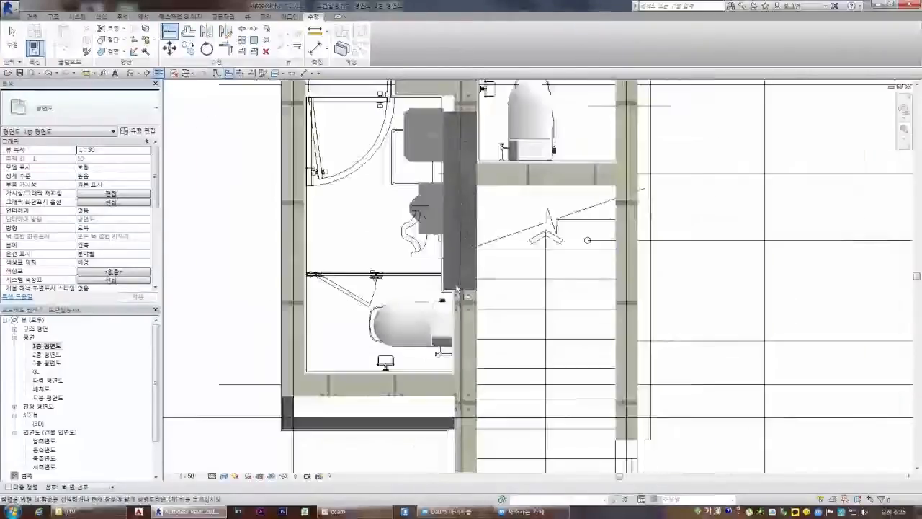
{"action": "scroll", "coordinate": [455, 209], "scroll_direction": "up", "scroll_amount": 3}
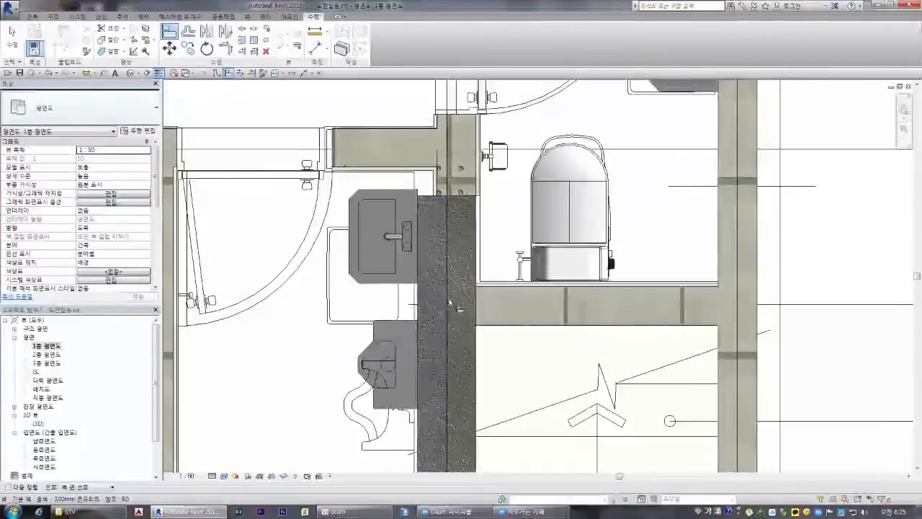
{"action": "key", "text": "Escape"}
- Split the upper 200 mm exposed concrete exterior wall at the door-side face of the upper washroom's partition
{"action": "scroll", "coordinate": [455, 264], "scroll_direction": "down", "scroll_amount": 3}
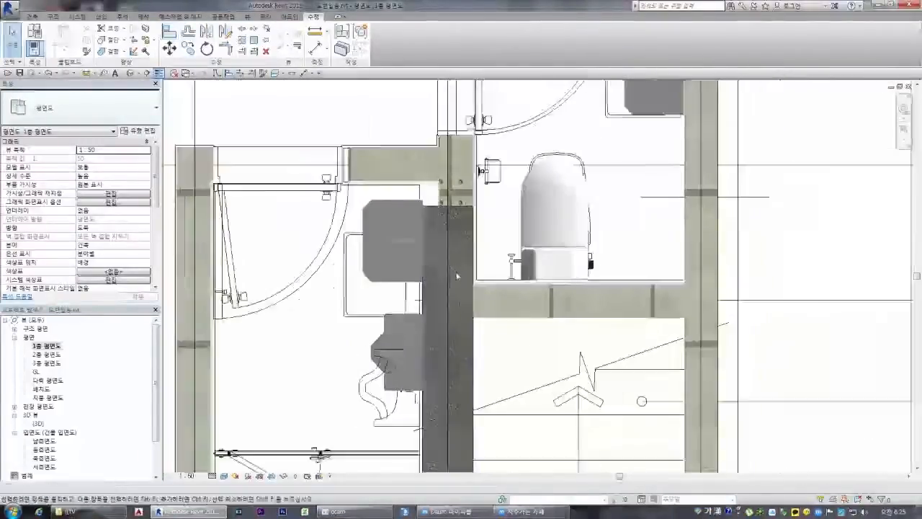
{"action": "scroll", "coordinate": [476, 216], "scroll_direction": "up", "scroll_amount": 2}
{"action": "scroll", "coordinate": [475, 187], "scroll_direction": "down", "scroll_amount": 2}
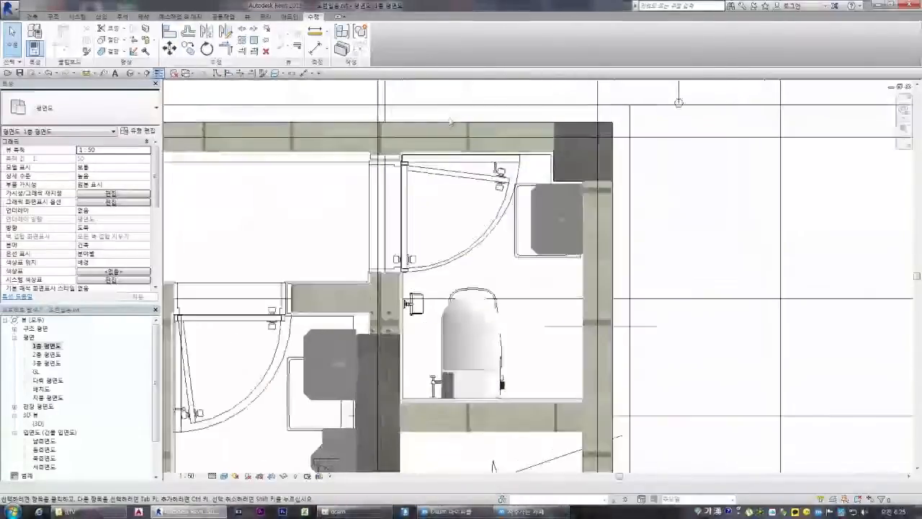
{"action": "scroll", "coordinate": [454, 144], "scroll_direction": "up", "scroll_amount": 3}
{"action": "left_click", "coordinate": [450, 121]}
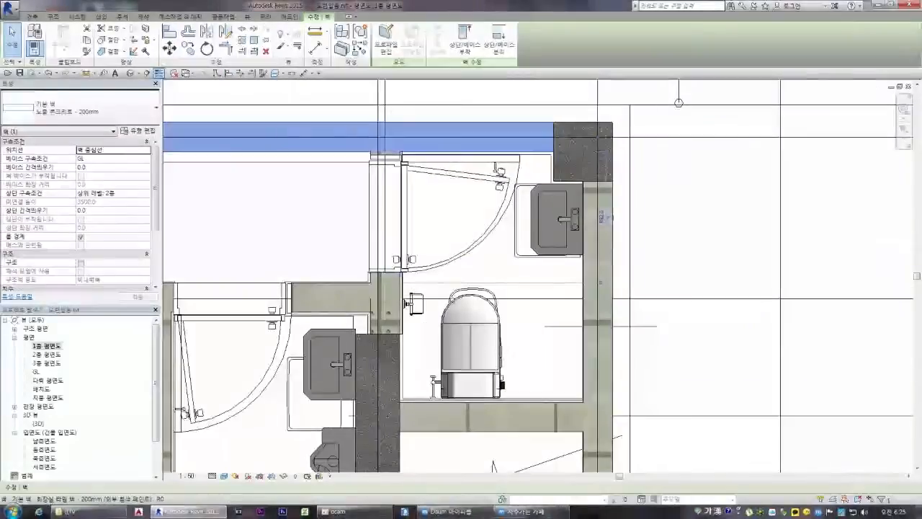
{"action": "scroll", "coordinate": [437, 193], "scroll_direction": "down", "scroll_amount": 2}
{"action": "scroll", "coordinate": [396, 79], "scroll_direction": "up", "scroll_amount": 4}
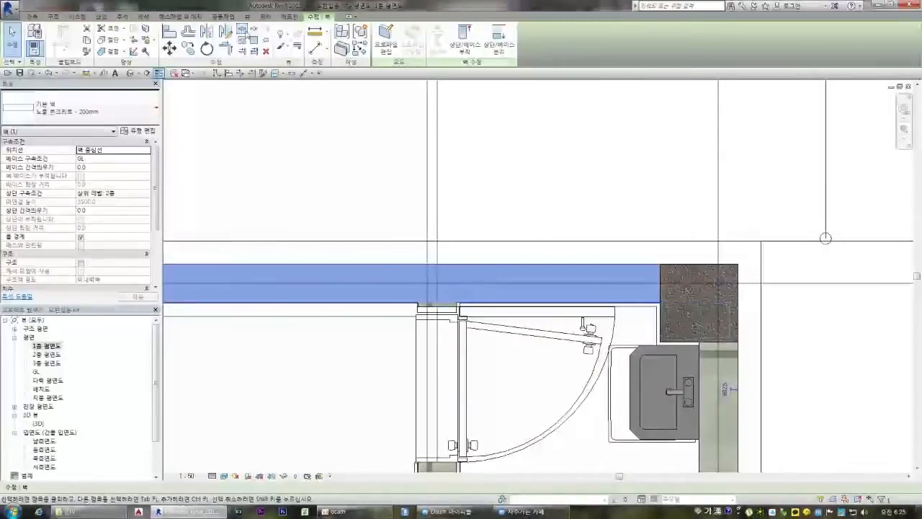
{"action": "key", "text": "Escape"}
{"action": "scroll", "coordinate": [465, 282], "scroll_direction": "up", "scroll_amount": 2}
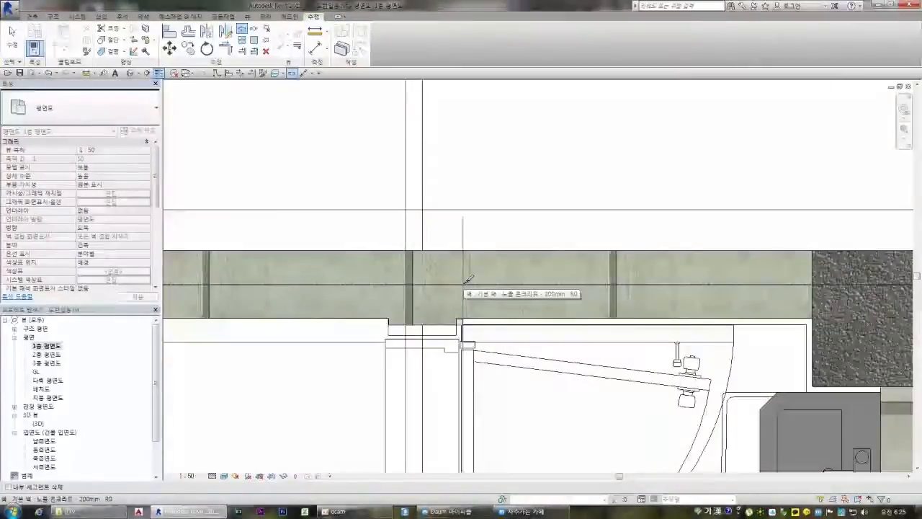
- Split the upper washroom's outer side wall where it meets the wall between the washroom and the stairs
{"action": "scroll", "coordinate": [461, 279], "scroll_direction": "down", "scroll_amount": 5}
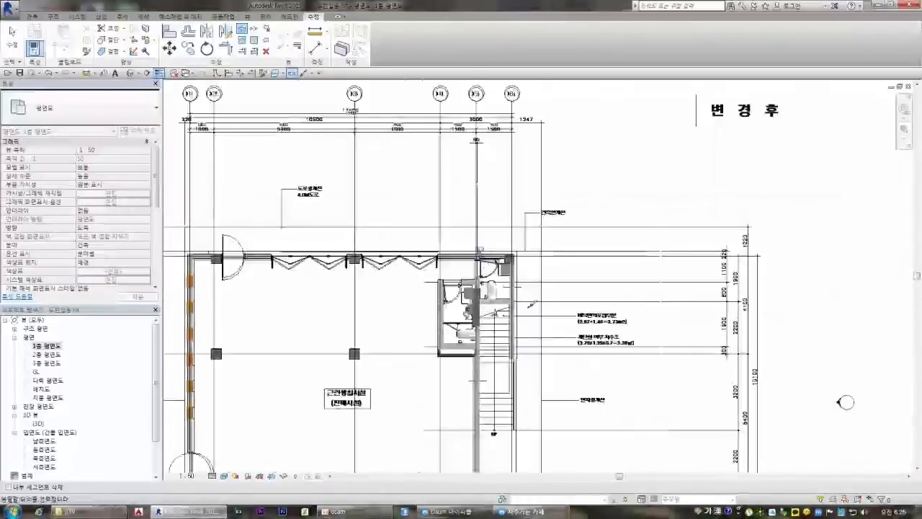
{"action": "scroll", "coordinate": [487, 294], "scroll_direction": "up", "scroll_amount": 6}
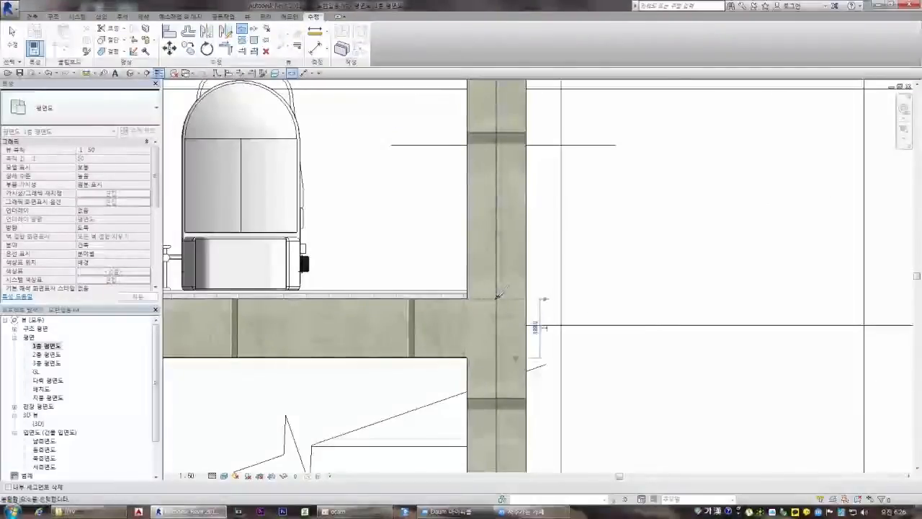
{"action": "scroll", "coordinate": [497, 295], "scroll_direction": "down", "scroll_amount": 3}
{"action": "scroll", "coordinate": [480, 346], "scroll_direction": "up", "scroll_amount": 4}
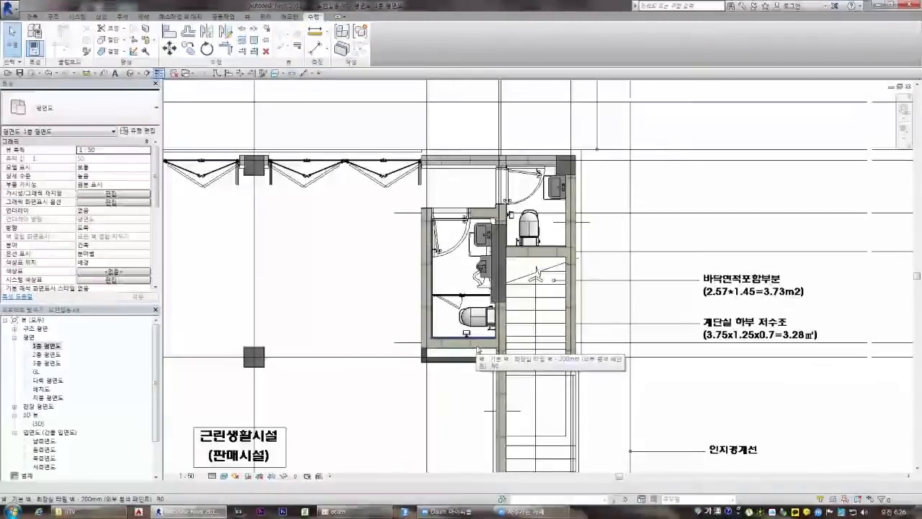
- Match both split exterior segments around the upper washroom to the tile wall type behind the lower toilet, 화장실 타일 벽 - 200mm (외부 노출 콘크리트)
{"action": "left_click", "coordinate": [502, 333]}
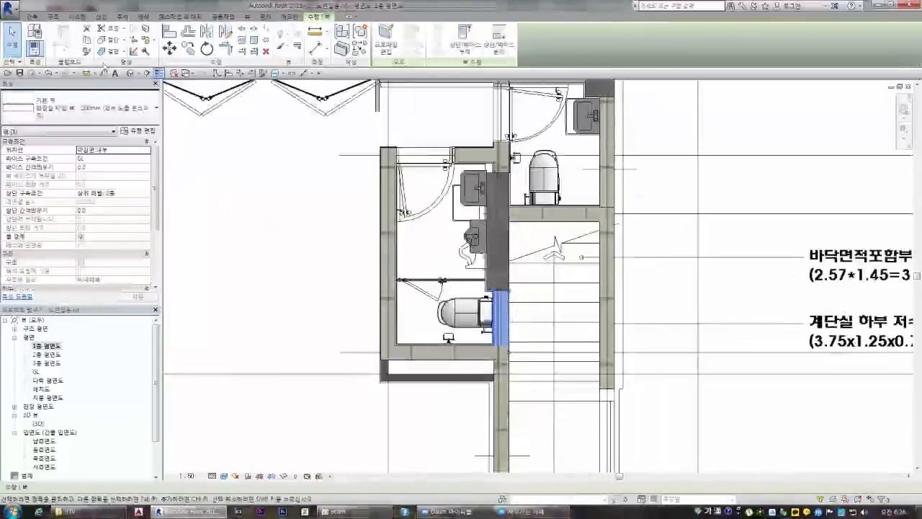
{"action": "left_click", "coordinate": [86, 51]}
{"action": "scroll", "coordinate": [504, 288], "scroll_direction": "down", "scroll_amount": 2}
{"action": "scroll", "coordinate": [535, 191], "scroll_direction": "up", "scroll_amount": 3}
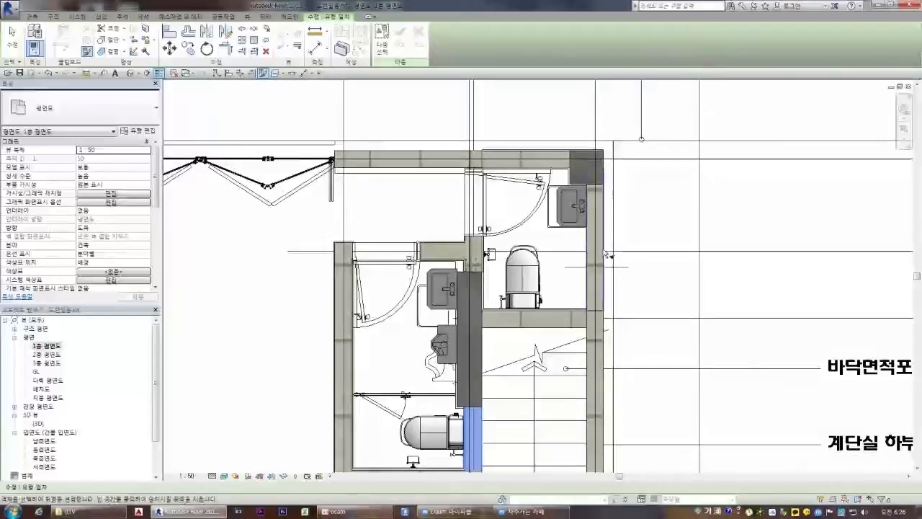
{"action": "scroll", "coordinate": [605, 292], "scroll_direction": "up", "scroll_amount": 4}
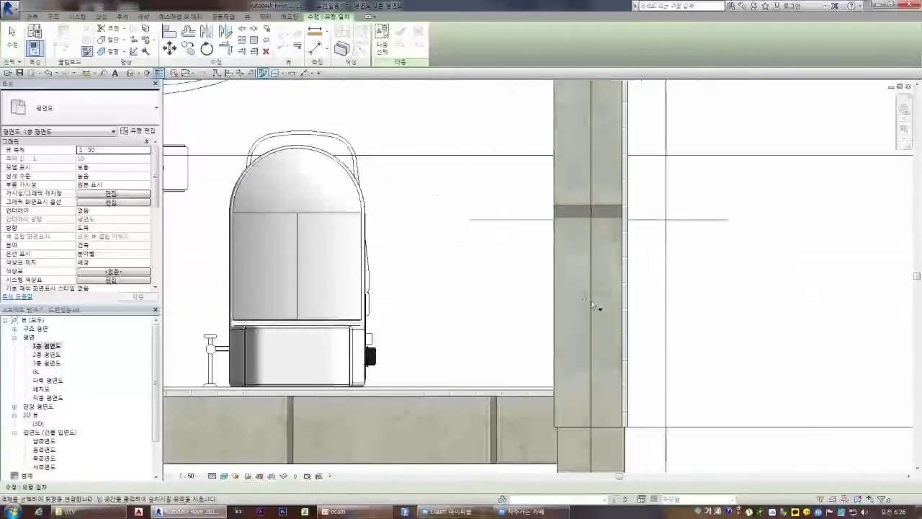
{"action": "scroll", "coordinate": [591, 300], "scroll_direction": "down", "scroll_amount": 2}
{"action": "key", "text": "Escape"}
{"action": "key", "text": "Escape"}
- Try flipping the upper washroom's outer side wall, then undo the flip
{"action": "left_click", "coordinate": [611, 286]}
{"action": "left_click", "coordinate": [616, 189]}
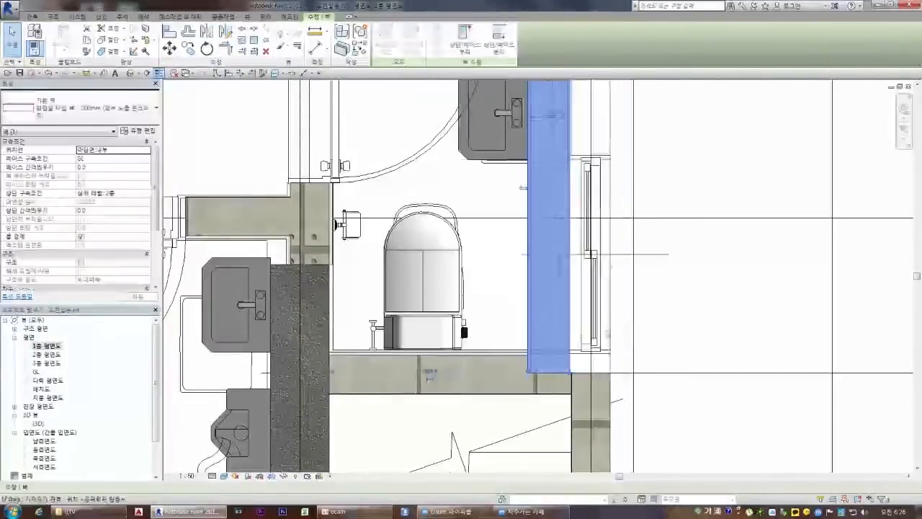
{"action": "key", "text": "ctrl+z"}
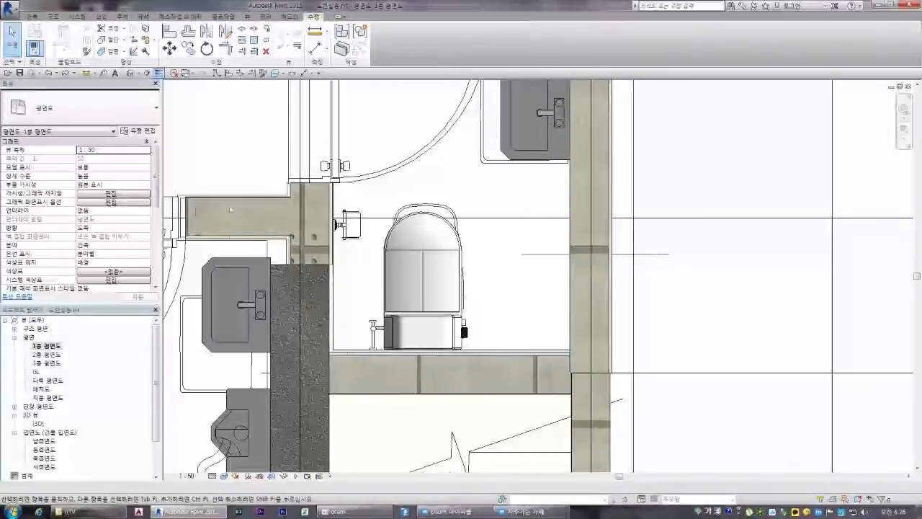
- Set the outer side wall's location line to 구조체 중심선 and flip the wall so its tile faces the washroom
{"action": "left_click", "coordinate": [612, 200]}
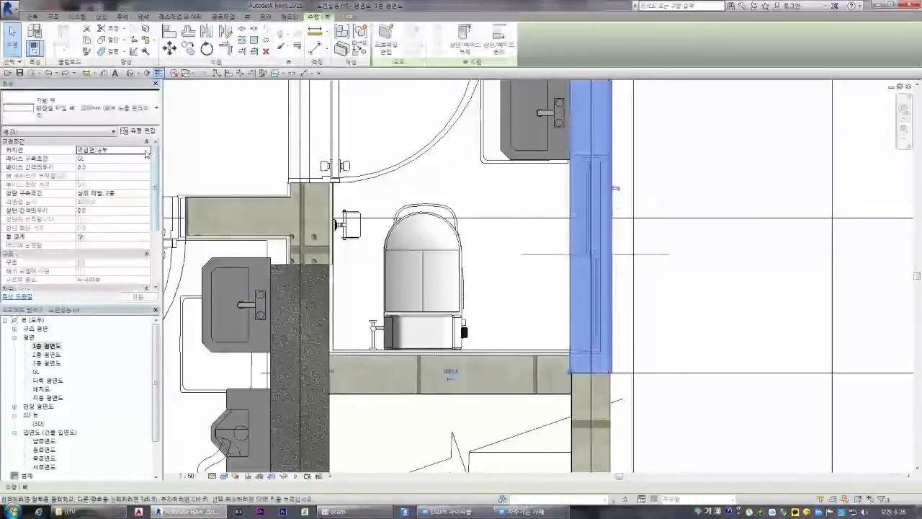
{"action": "left_click", "coordinate": [127, 165]}
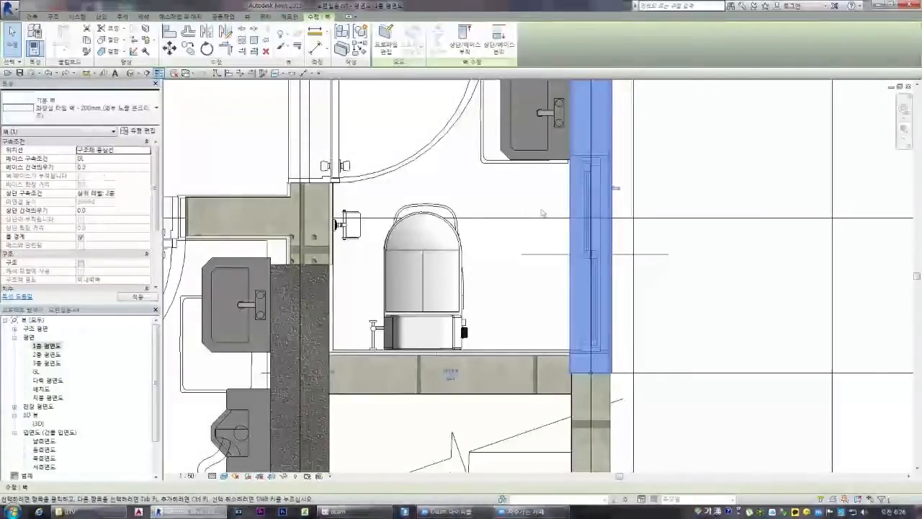
{"action": "left_click", "coordinate": [620, 351]}
{"action": "scroll", "coordinate": [601, 349], "scroll_direction": "up", "scroll_amount": 2}
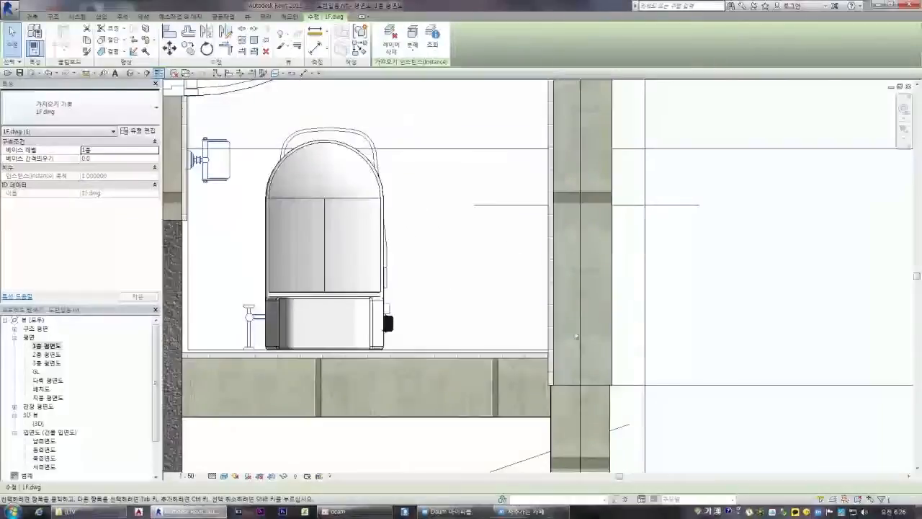
- Set the upper exterior wall segment's location line to 구조체 중심선 and flip it so its tile faces the upper washroom
{"action": "scroll", "coordinate": [545, 331], "scroll_direction": "down", "scroll_amount": 2}
{"action": "middle_click_drag", "start_coordinate": [574, 293], "coordinate": [617, 444]}
{"action": "left_click", "coordinate": [442, 184]}
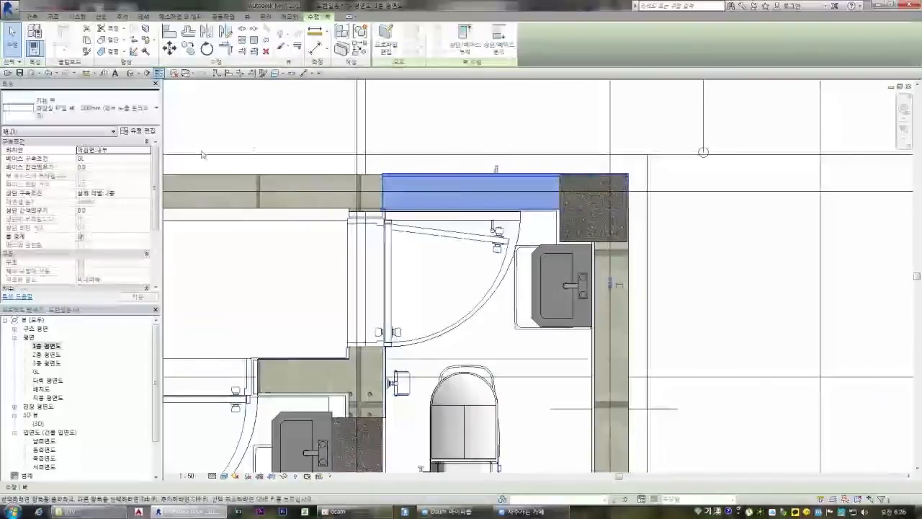
{"action": "left_click", "coordinate": [149, 152]}
{"action": "left_click", "coordinate": [116, 165]}
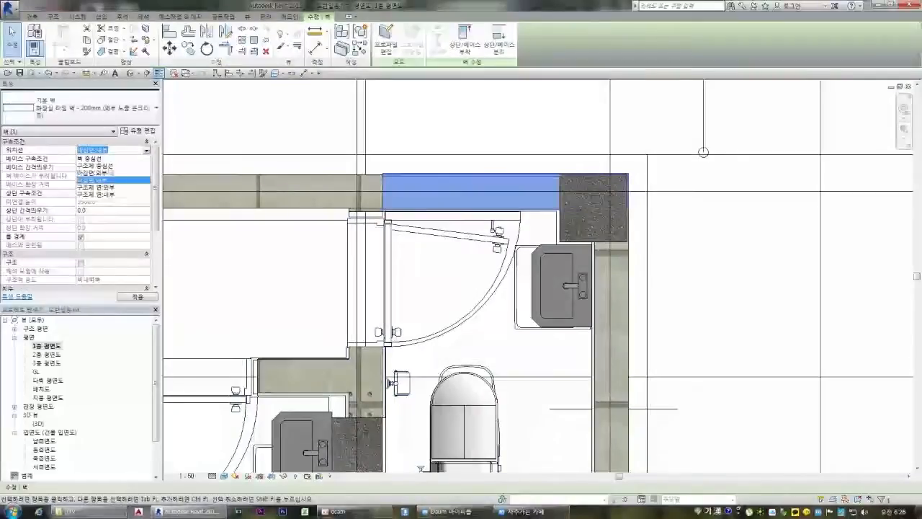
{"action": "key", "text": "Escape"}
{"action": "middle_click_drag", "start_coordinate": [496, 171], "coordinate": [529, 183]}
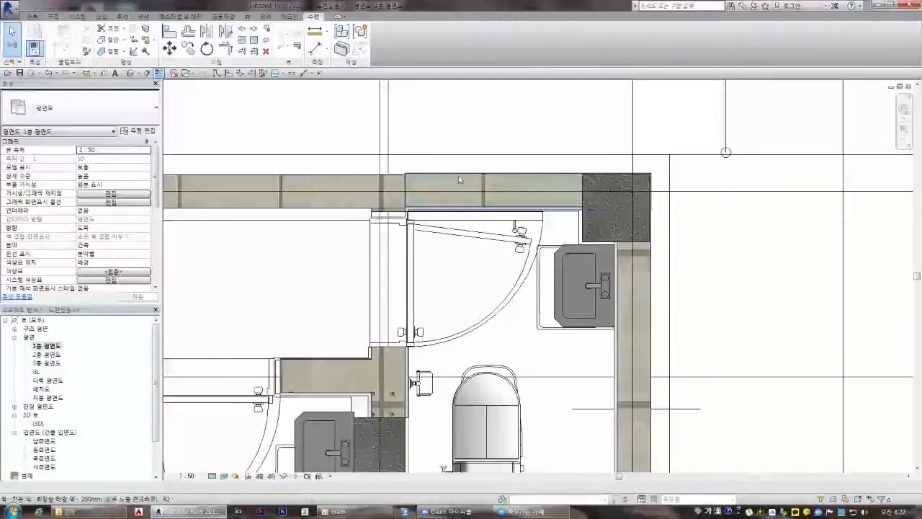
- Edit the structure of wall type 화장실 타일 벽 - 200mm (외부 노출 콘크리트), removing its tile layer for a total width of 200 mm
{"action": "scroll", "coordinate": [379, 187], "scroll_direction": "up", "scroll_amount": 3}
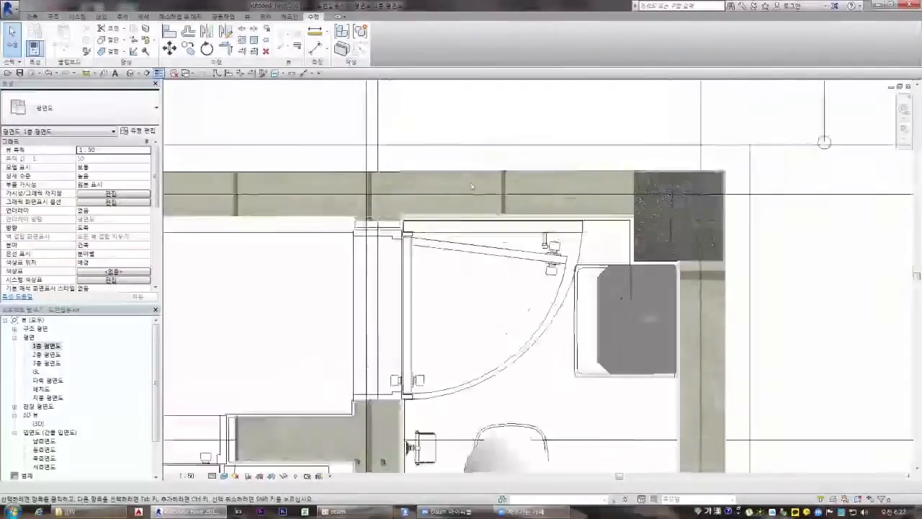
{"action": "left_click", "coordinate": [368, 198]}
{"action": "left_click", "coordinate": [139, 130]}
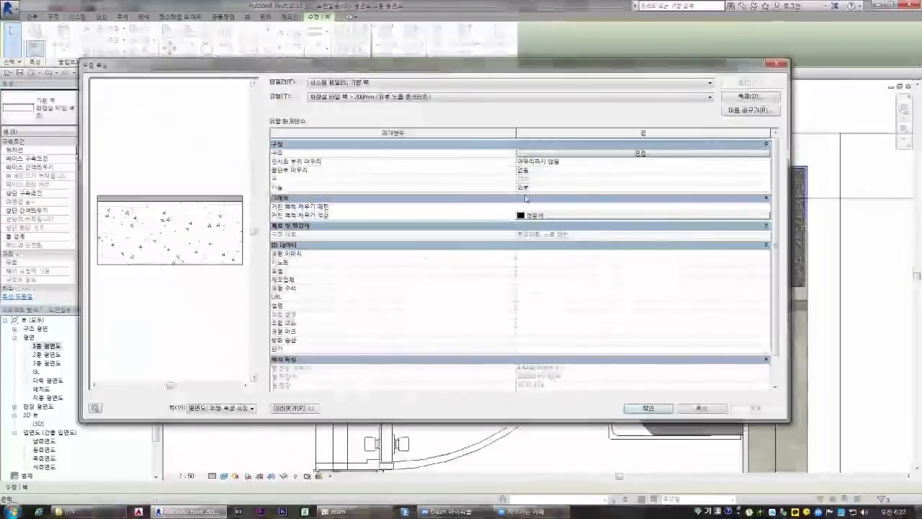
{"action": "left_click", "coordinate": [638, 152]}
{"action": "left_click", "coordinate": [558, 160]}
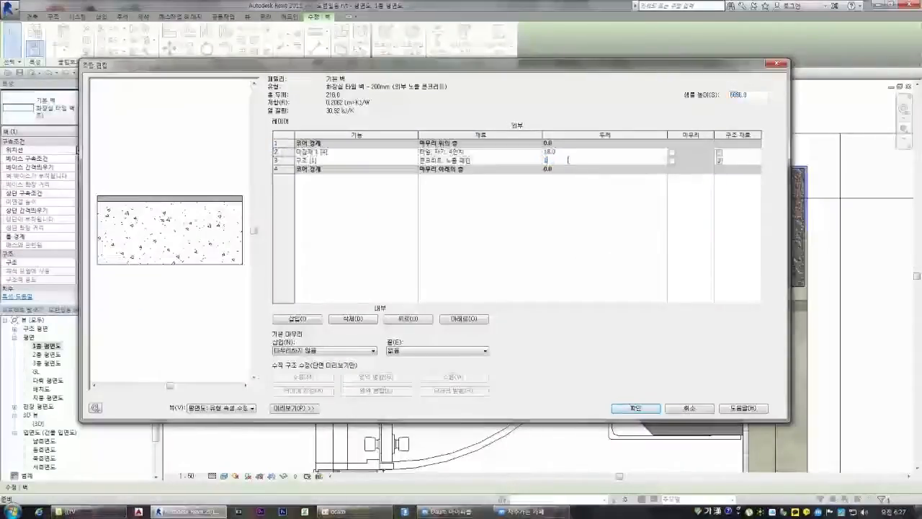
{"action": "type", "text": "10"}
{"action": "left_click", "coordinate": [631, 408]}
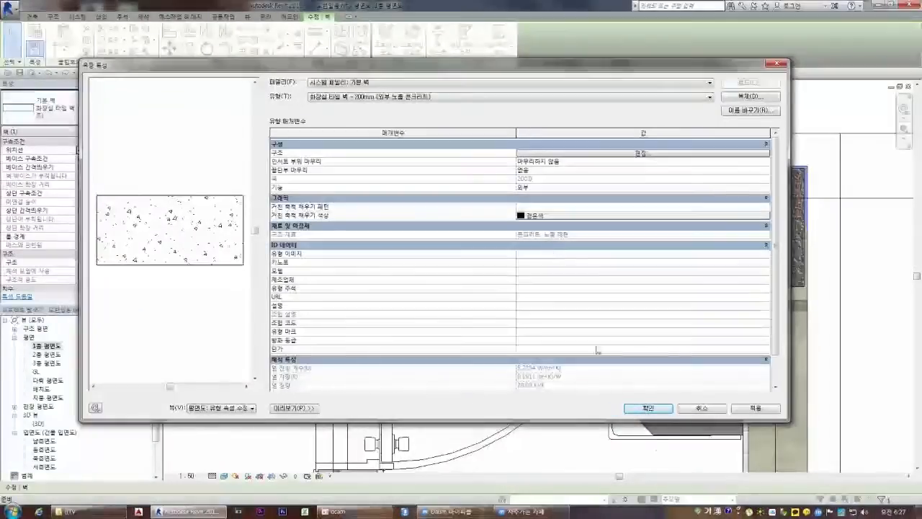
{"action": "left_click", "coordinate": [640, 407]}
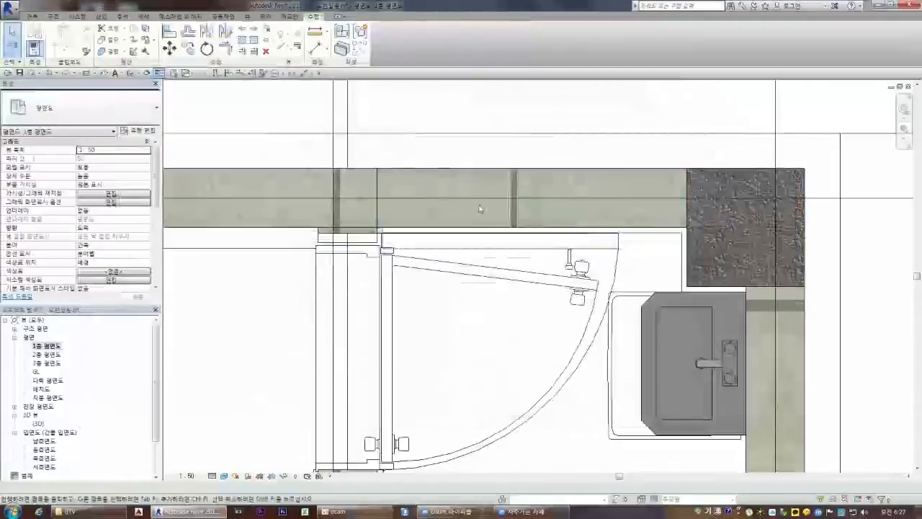
- Edit wall type 화장실 타일 벽 - 200mm (외부 노출 콘크리트), moving its tile finish layer outside the core at 18 mm thick
{"action": "left_click", "coordinate": [493, 177]}
{"action": "left_click", "coordinate": [138, 131]}
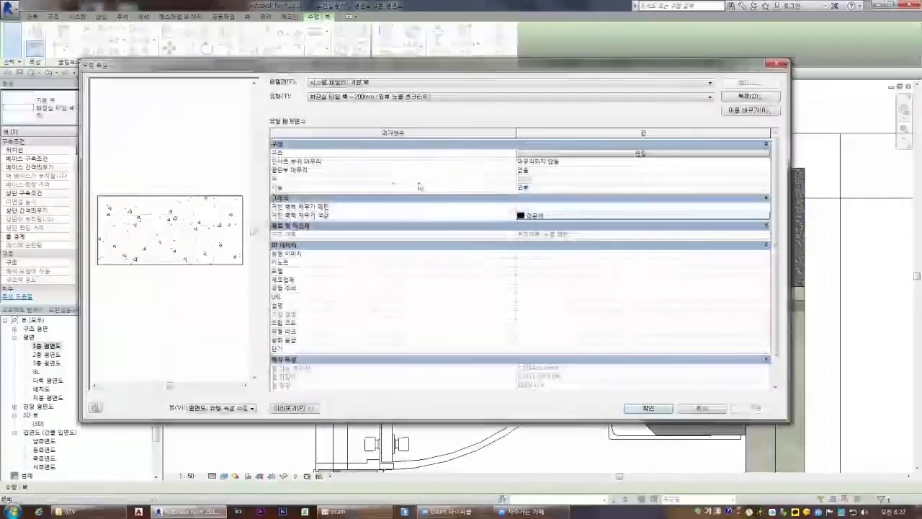
{"action": "left_click", "coordinate": [638, 152]}
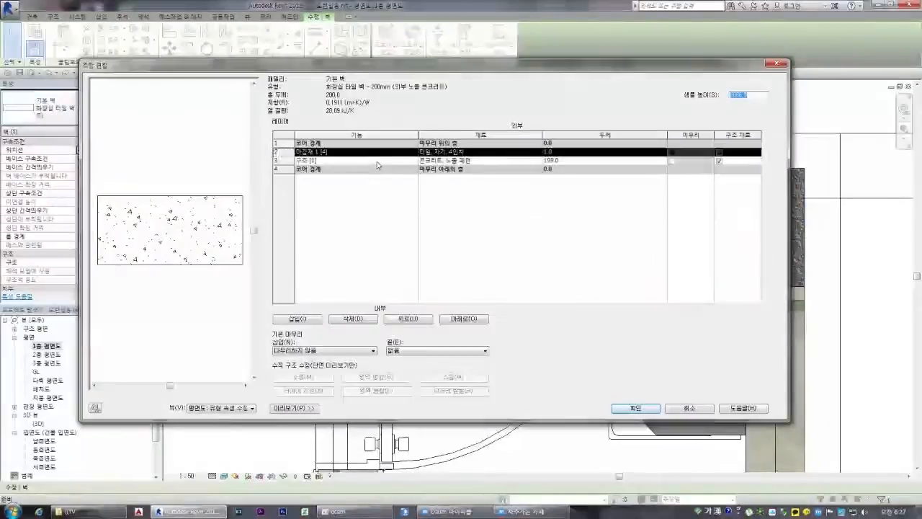
{"action": "left_click", "coordinate": [395, 319]}
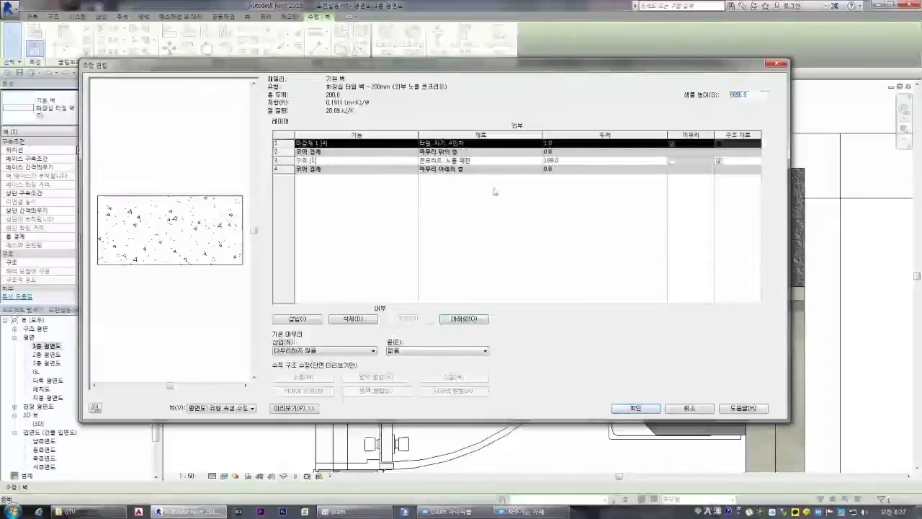
{"action": "left_click_drag", "start_coordinate": [553, 146], "coordinate": [514, 147]}
{"action": "type", "text": "18"}
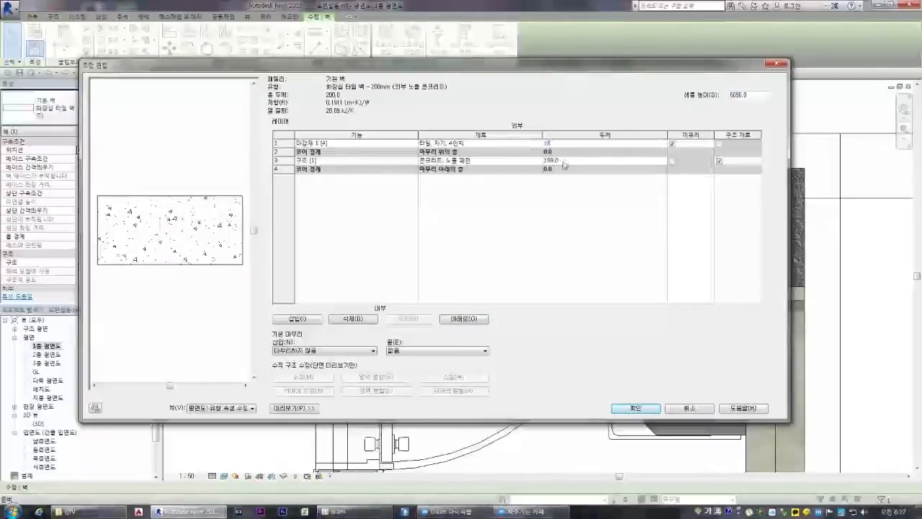
{"action": "left_click", "coordinate": [631, 408]}
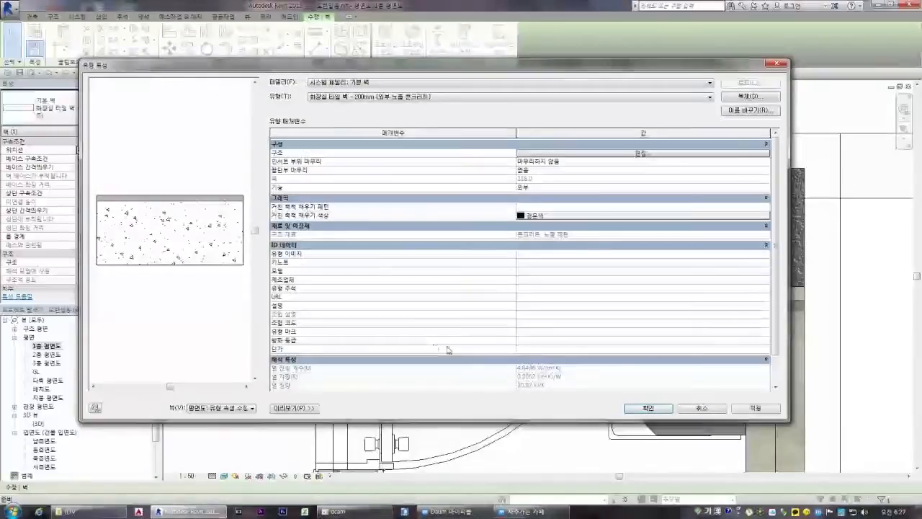
{"action": "left_click", "coordinate": [634, 408]}
{"action": "scroll", "coordinate": [444, 201], "scroll_direction": "up", "scroll_amount": 2}
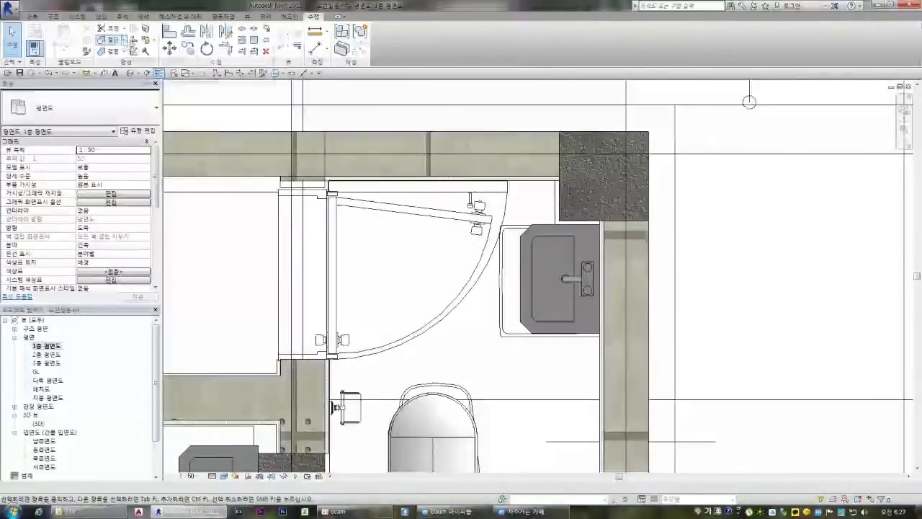
- Match the wall type of the upper washroom's top exterior wall onto its outer side wall
{"action": "left_click", "coordinate": [87, 51]}
{"action": "left_click", "coordinate": [477, 144]}
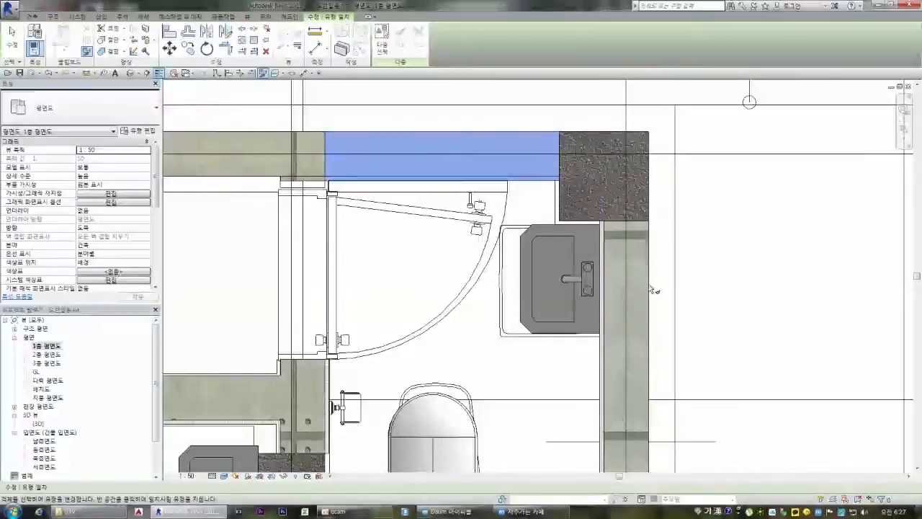
{"action": "scroll", "coordinate": [494, 110], "scroll_direction": "down", "scroll_amount": 2}
{"action": "left_click", "coordinate": [620, 279]}
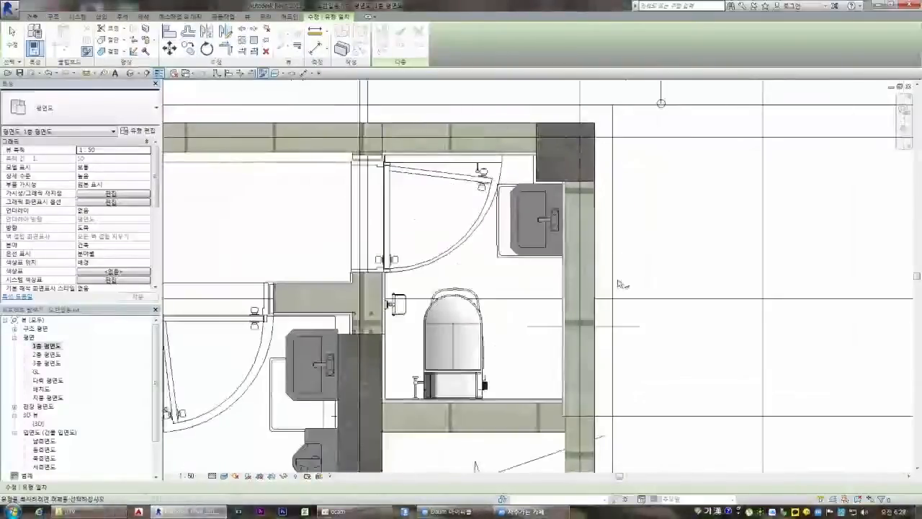
{"action": "scroll", "coordinate": [598, 252], "scroll_direction": "down", "scroll_amount": 4}
{"action": "key", "text": "Escape"}
- Clean up the corner where the upper washroom's outer side wall meets its lower wall so the tile finishes meet
{"action": "scroll", "coordinate": [568, 342], "scroll_direction": "up", "scroll_amount": 7}
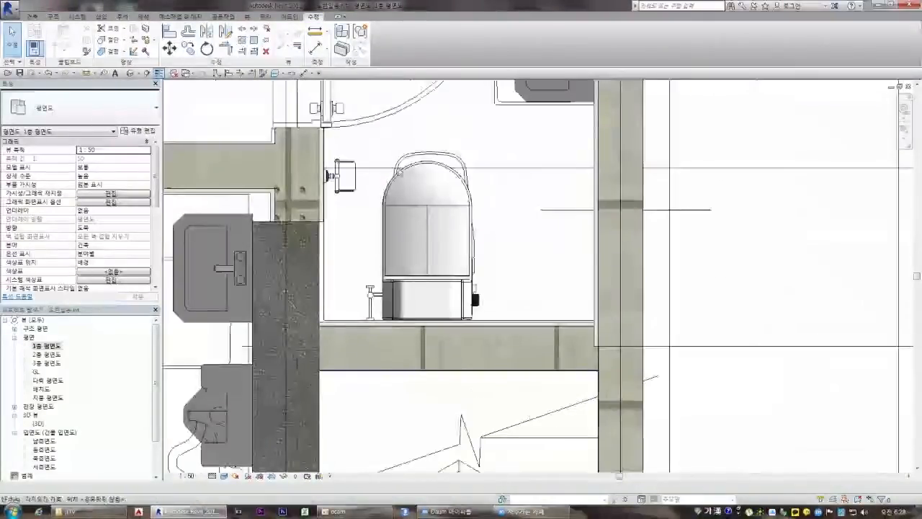
{"action": "left_click", "coordinate": [594, 280]}
{"action": "left_click", "coordinate": [570, 321]}
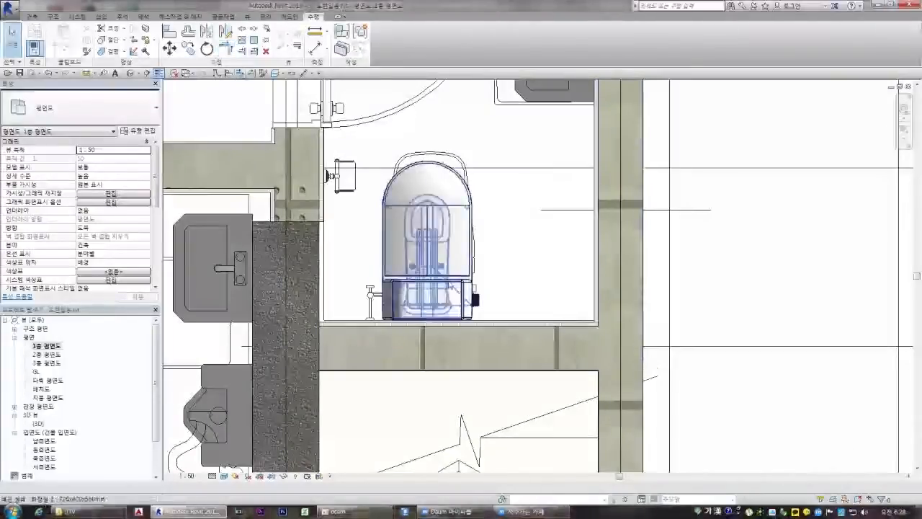
- Examine the tile finishes around both washrooms and check the wall segment between the lower toilet and the stairs
{"action": "scroll", "coordinate": [612, 393], "scroll_direction": "down", "scroll_amount": 2}
{"action": "scroll", "coordinate": [367, 263], "scroll_direction": "up", "scroll_amount": 4}
{"action": "scroll", "coordinate": [367, 264], "scroll_direction": "down", "scroll_amount": 6}
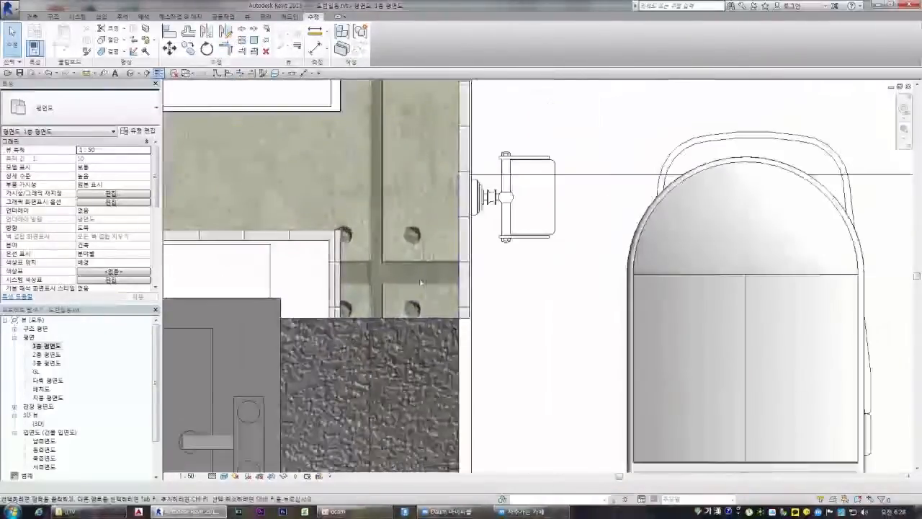
{"action": "scroll", "coordinate": [446, 396], "scroll_direction": "up", "scroll_amount": 5}
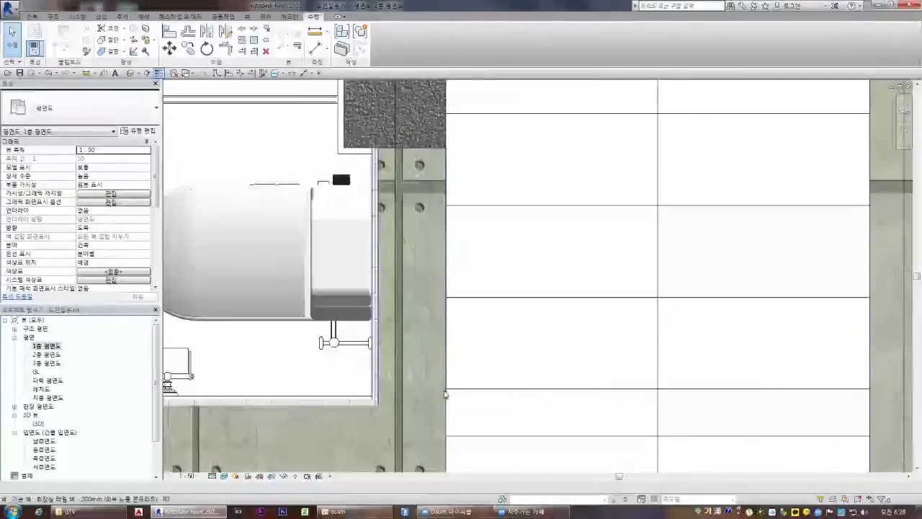
{"action": "left_click", "coordinate": [445, 394]}
{"action": "scroll", "coordinate": [450, 352], "scroll_direction": "down", "scroll_amount": 1}
{"action": "middle_click_drag", "start_coordinate": [449, 352], "coordinate": [450, 331]}
{"action": "scroll", "coordinate": [451, 331], "scroll_direction": "down", "scroll_amount": 2}
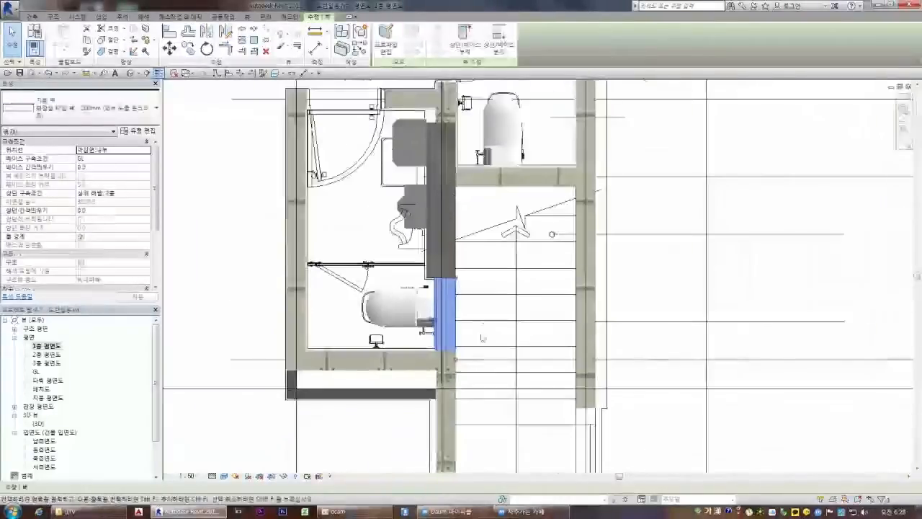
{"action": "key", "text": "Escape"}
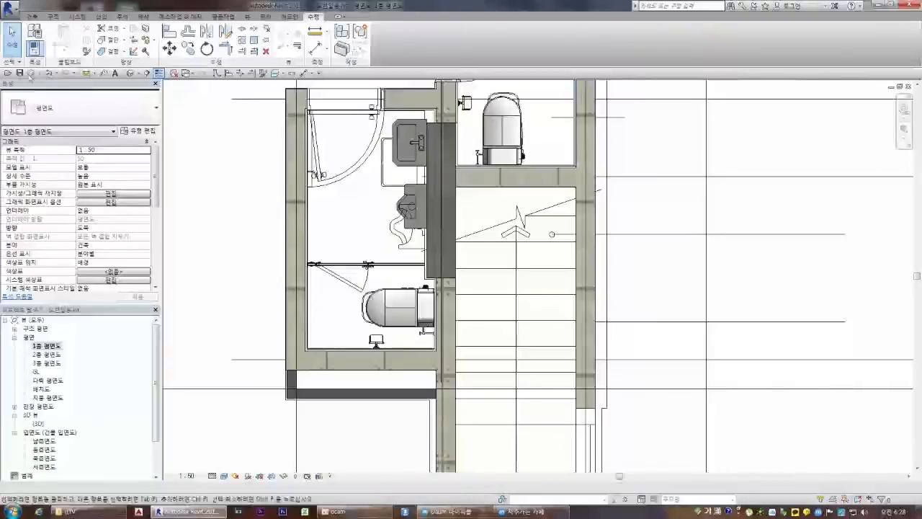
{"action": "key", "text": "m"}
{"action": "key", "text": "a"}
{"action": "left_click", "coordinate": [582, 144]}
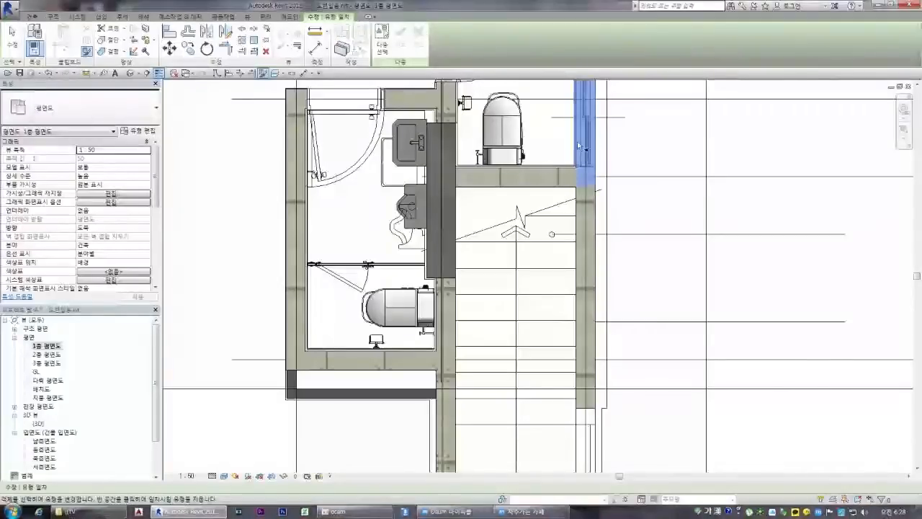
{"action": "scroll", "coordinate": [453, 332], "scroll_direction": "up", "scroll_amount": 5}
{"action": "key", "text": "Escape"}
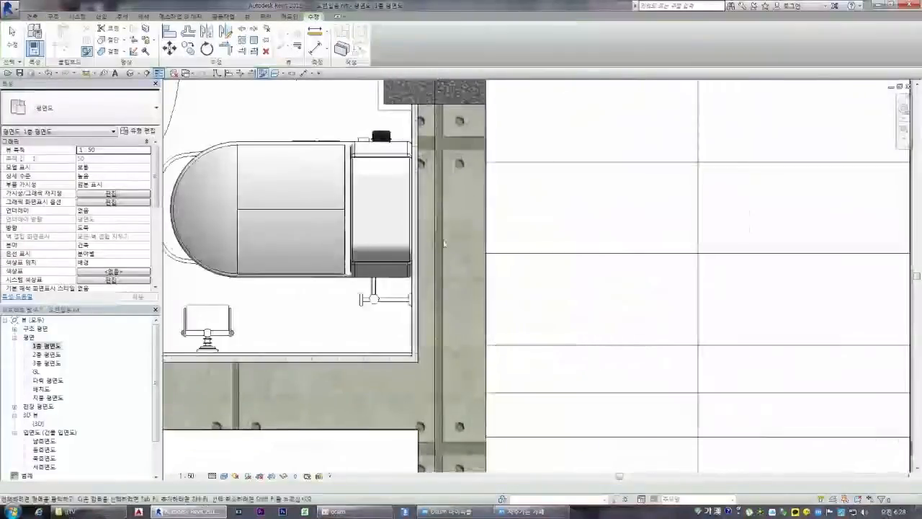
{"action": "scroll", "coordinate": [436, 238], "scroll_direction": "down", "scroll_amount": 5}
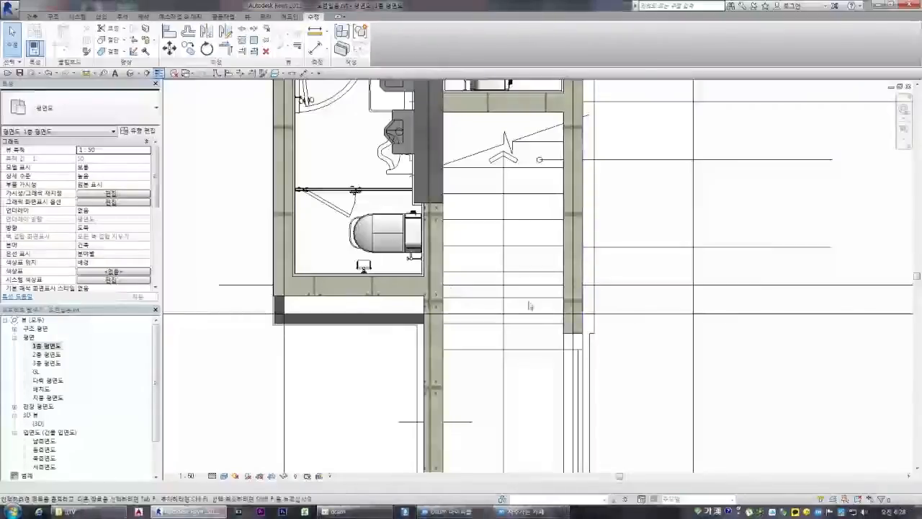
{"action": "scroll", "coordinate": [530, 304], "scroll_direction": "down", "scroll_amount": 3}
{"action": "scroll", "coordinate": [538, 321], "scroll_direction": "up", "scroll_amount": 5}
{"action": "scroll", "coordinate": [537, 321], "scroll_direction": "down", "scroll_amount": 3}
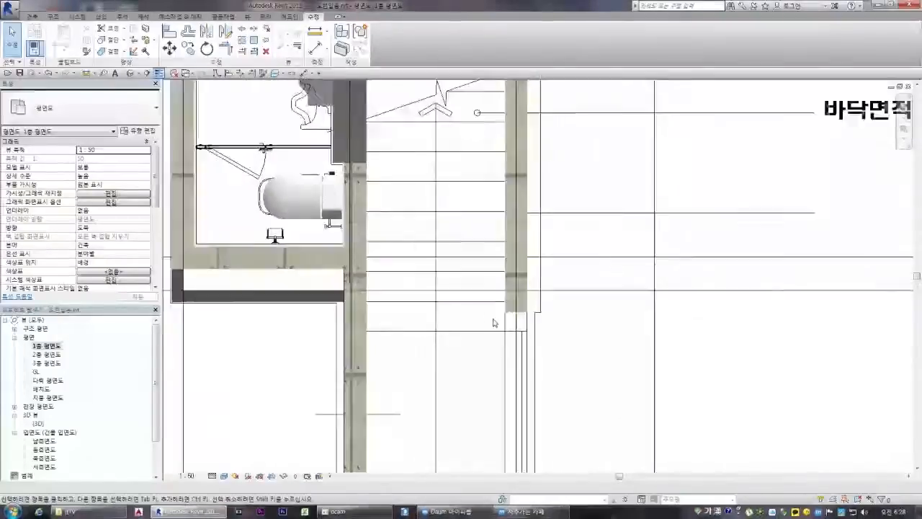
{"action": "scroll", "coordinate": [507, 333], "scroll_direction": "up", "scroll_amount": 2}
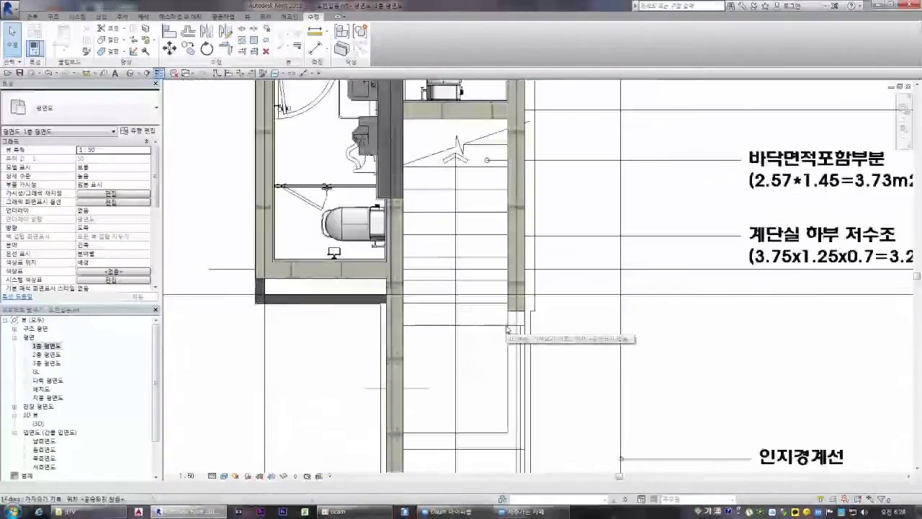
{"action": "scroll", "coordinate": [507, 330], "scroll_direction": "down", "scroll_amount": 3}
- Switch to the {3D} view and open the family of the 400 x 400 concrete column at the washroom corner for editing
{"action": "double_click", "coordinate": [38, 423]}
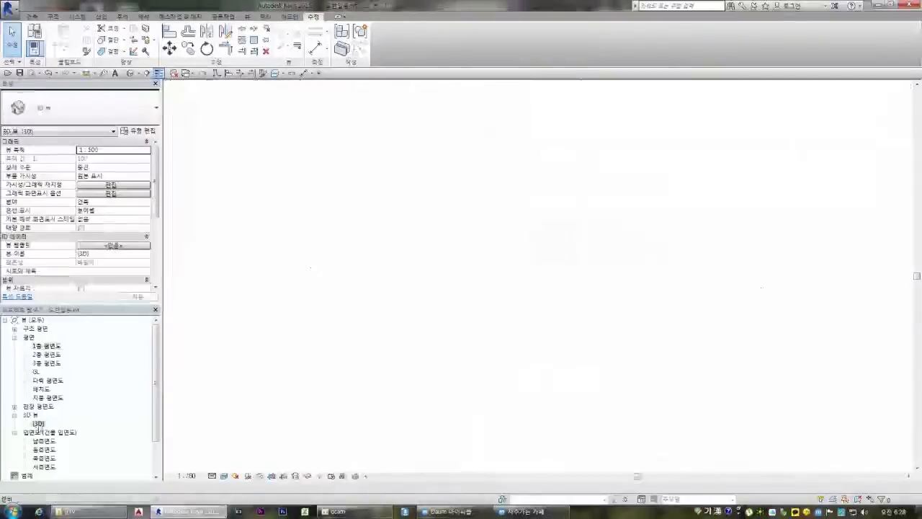
{"action": "scroll", "coordinate": [375, 284], "scroll_direction": "down", "scroll_amount": 6}
{"action": "scroll", "coordinate": [345, 359], "scroll_direction": "up", "scroll_amount": 2}
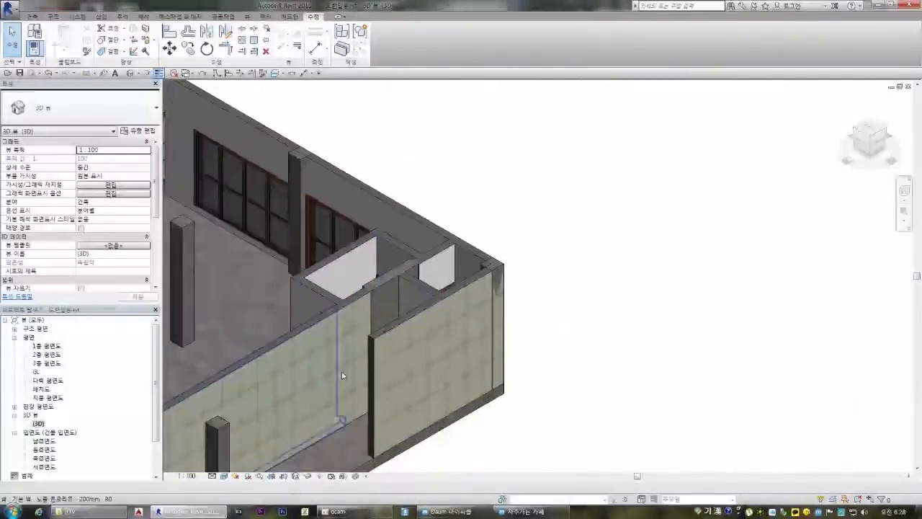
{"action": "scroll", "coordinate": [495, 253], "scroll_direction": "up", "scroll_amount": 3}
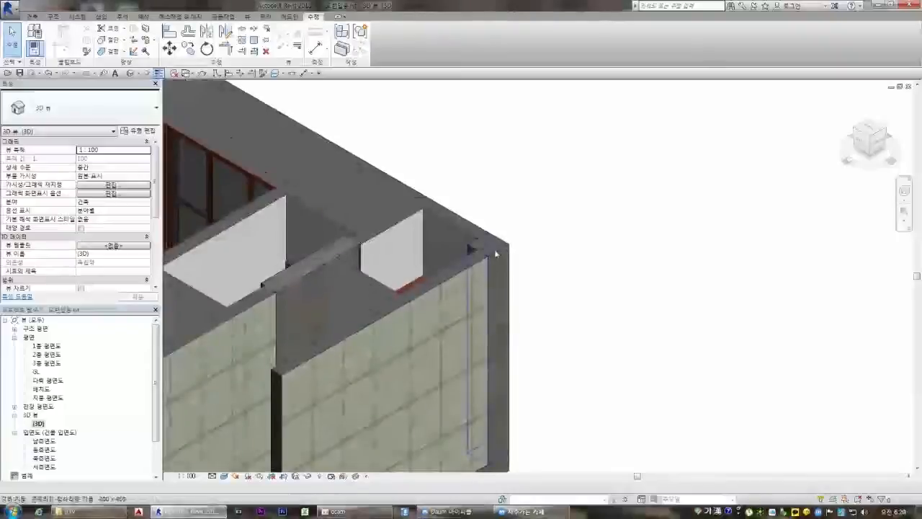
{"action": "scroll", "coordinate": [502, 253], "scroll_direction": "up", "scroll_amount": 2}
{"action": "left_click", "coordinate": [504, 245]}
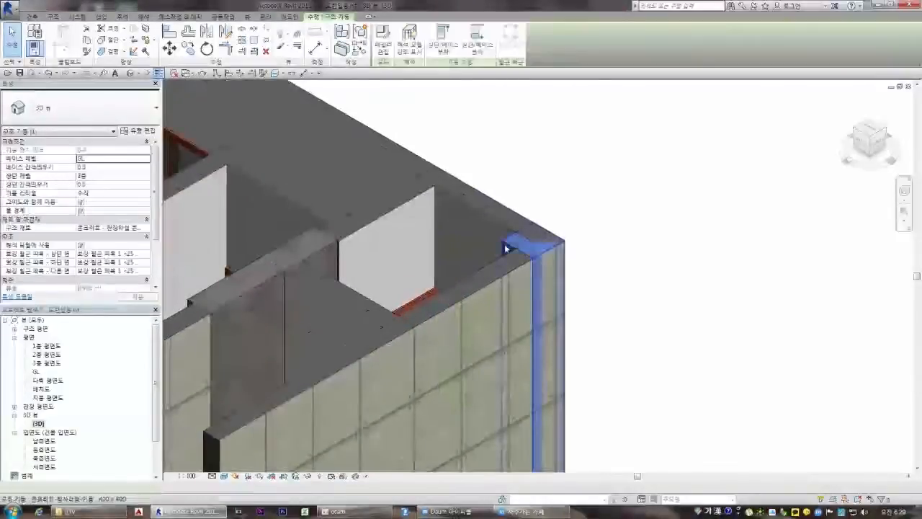
{"action": "left_click", "coordinate": [383, 48]}
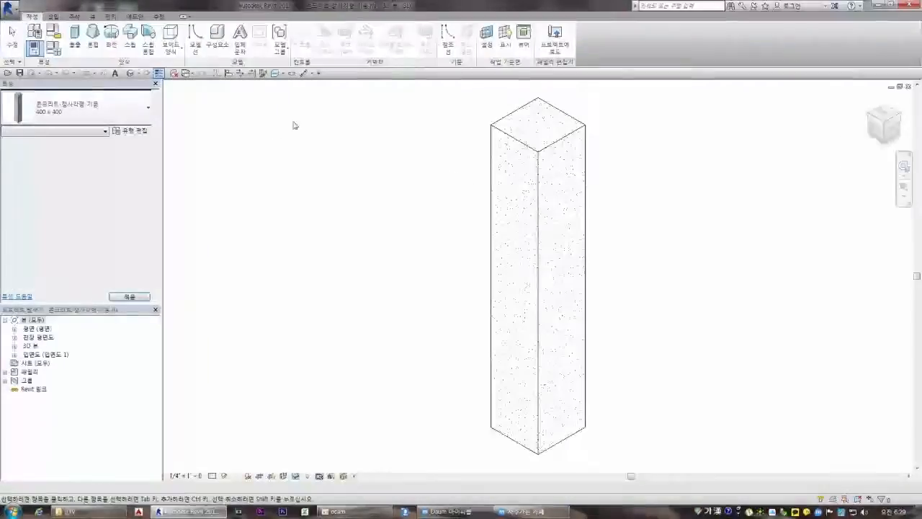
- Check the family parameter linked to the column extrusion's material and the options for adding a new one
{"action": "left_click", "coordinate": [536, 154]}
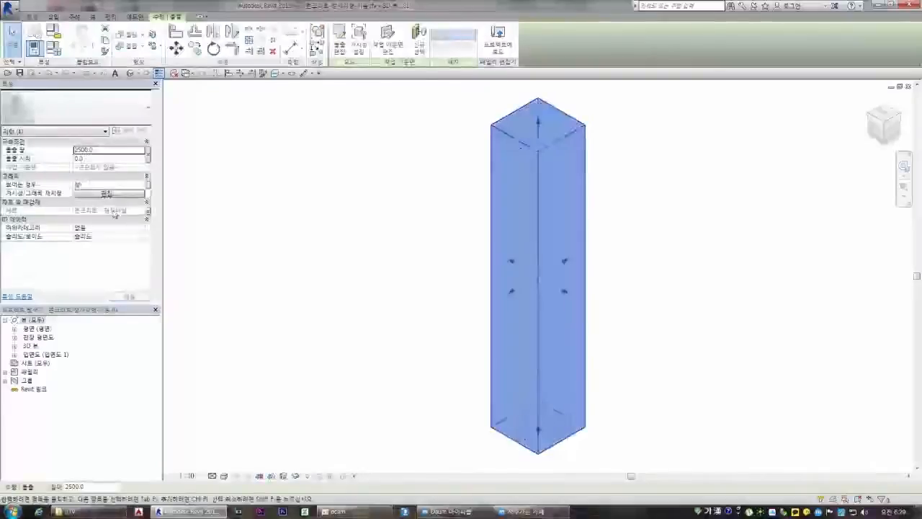
{"action": "left_click", "coordinate": [147, 210]}
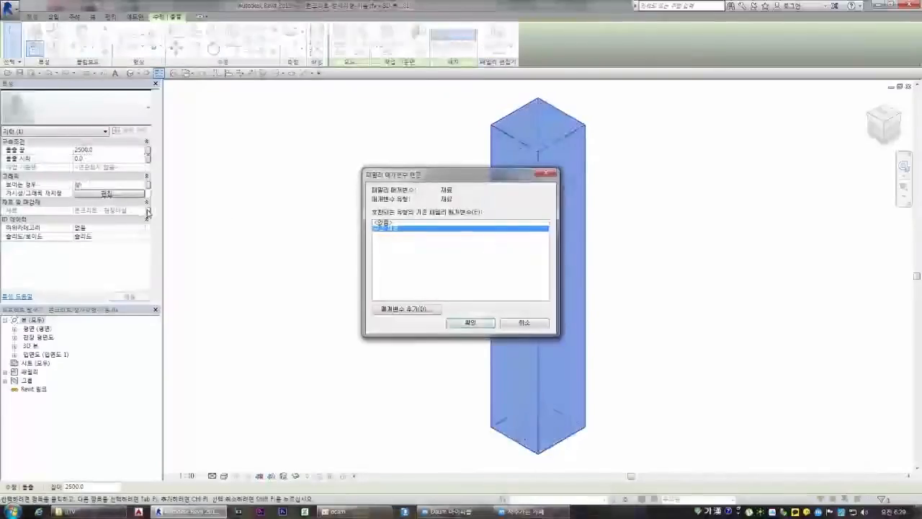
{"action": "left_click", "coordinate": [513, 324]}
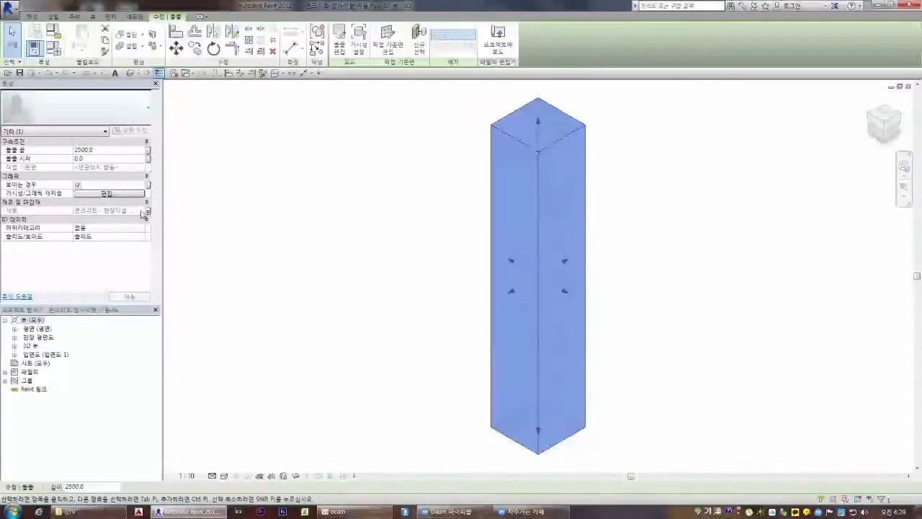
{"action": "left_click", "coordinate": [147, 211]}
{"action": "left_click", "coordinate": [407, 309]}
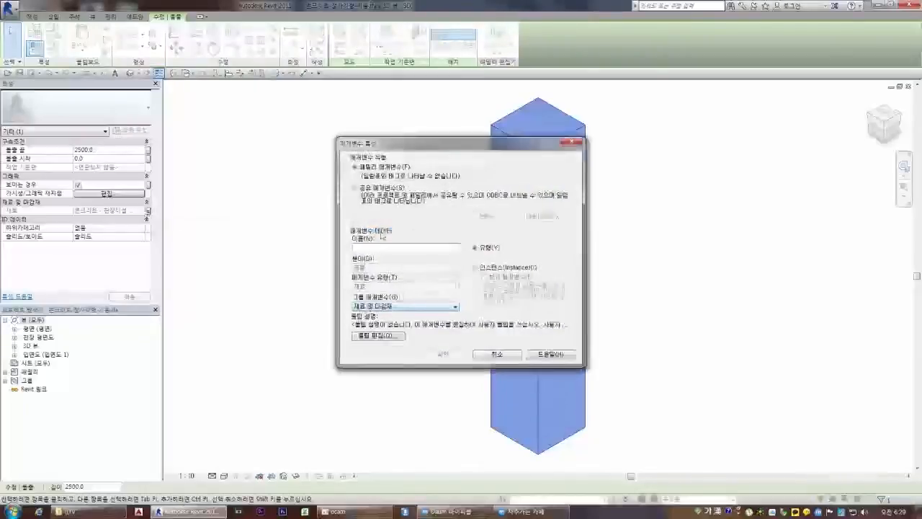
{"action": "left_click", "coordinate": [515, 355]}
{"action": "left_click", "coordinate": [506, 324]}
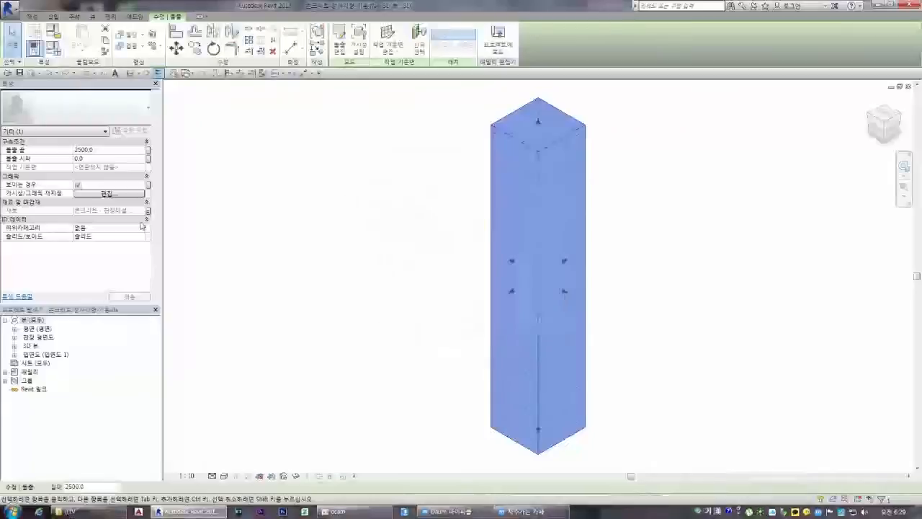
- Look through the material choices for the 구조 재료 parameter in the column's family types, leaving it unchanged
{"action": "left_click", "coordinate": [53, 47]}
{"action": "left_click", "coordinate": [436, 190]}
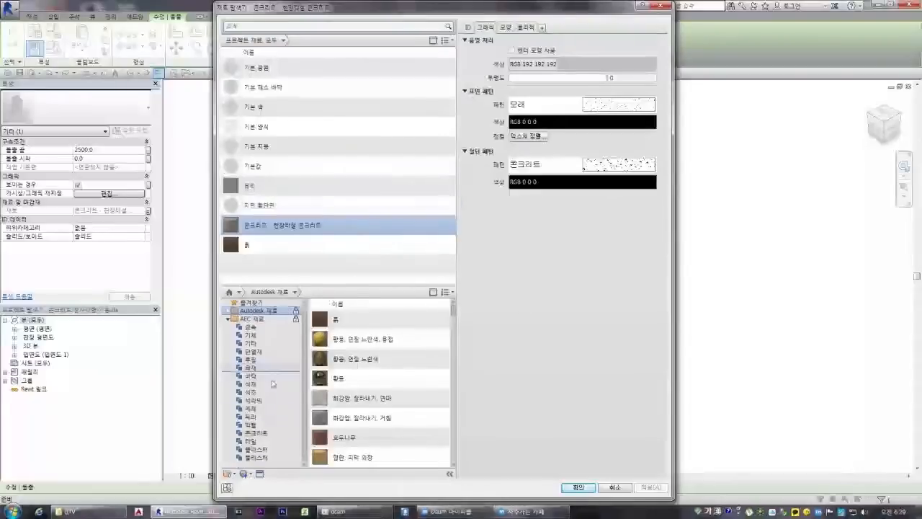
{"action": "left_click", "coordinate": [660, 7]}
{"action": "key", "text": "Escape"}
{"action": "key", "text": "Escape"}
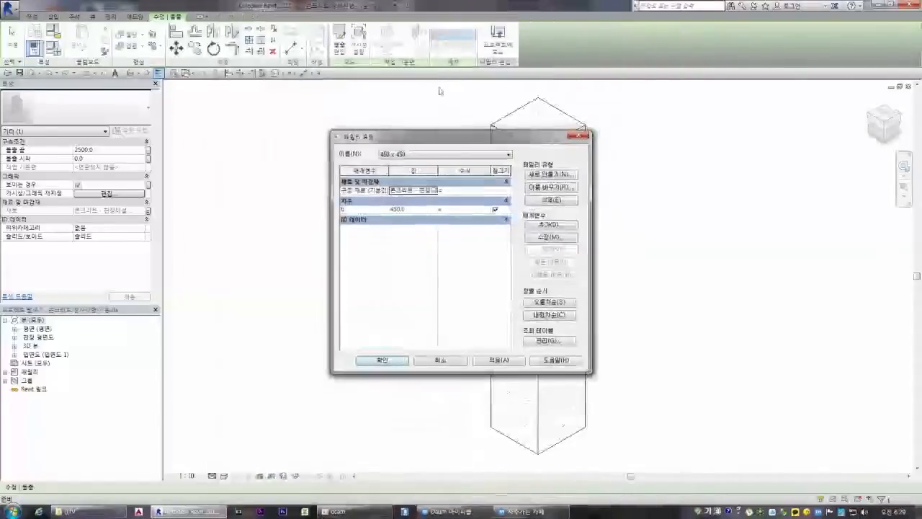
- Browse the AEC 재료 library in the column family's materials and return to the project's 3D view
{"action": "left_click", "coordinate": [110, 17]}
{"action": "left_click", "coordinate": [53, 42]}
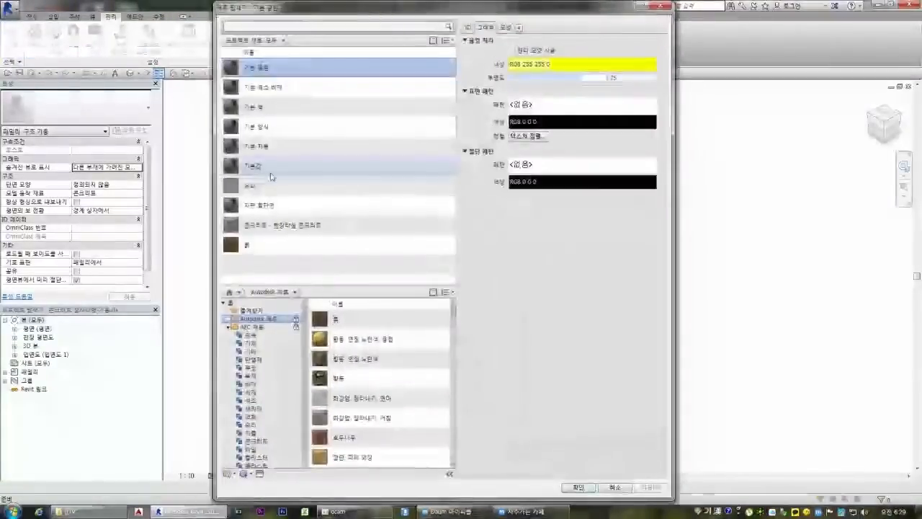
{"action": "left_click", "coordinate": [250, 326]}
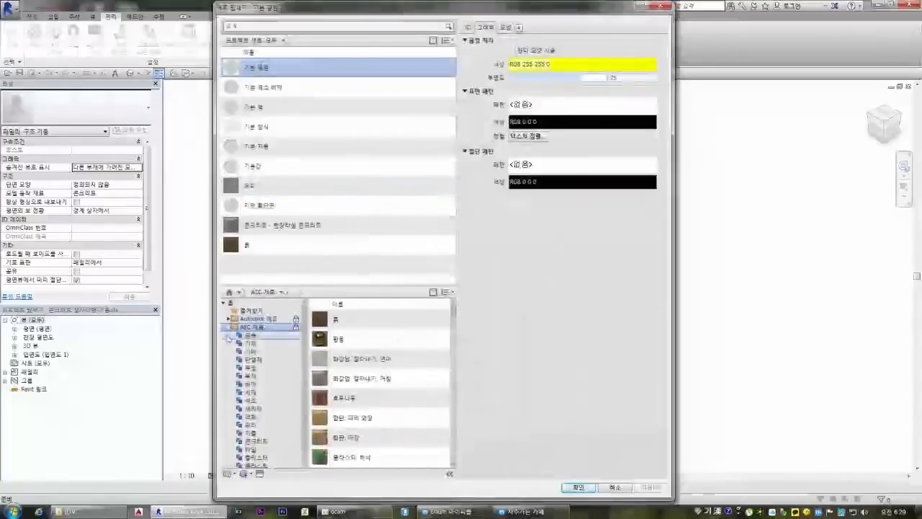
{"action": "left_click", "coordinate": [661, 7]}
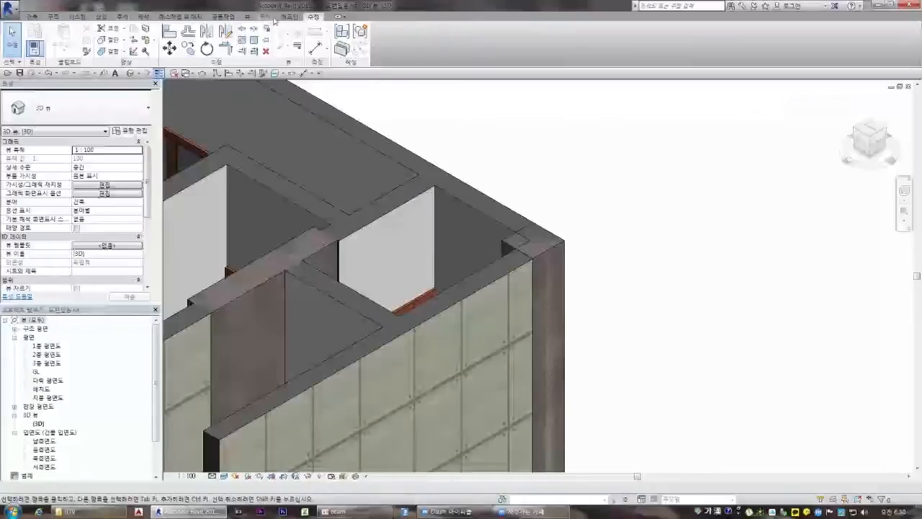
- Open the project's materials and start creating a new material library in the 맵핑자료 folder under 04. 레빗 작업
{"action": "left_click", "coordinate": [264, 17]}
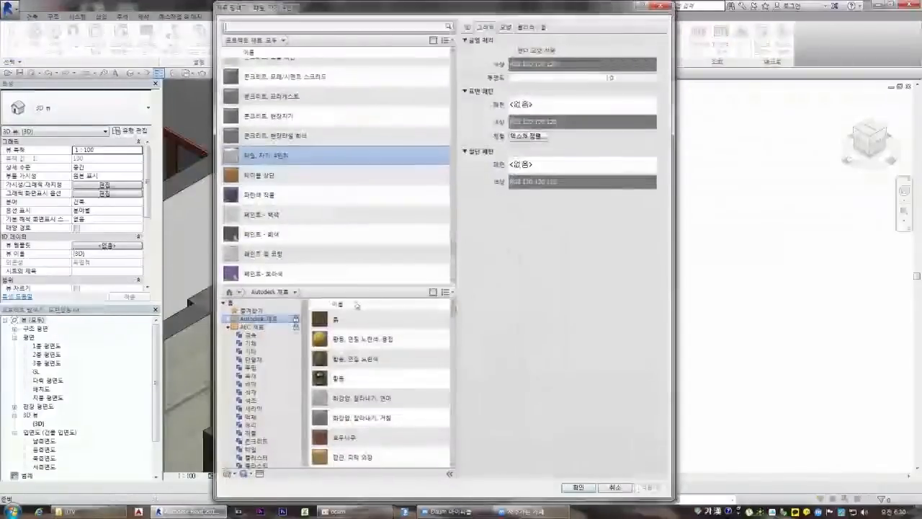
{"action": "left_click", "coordinate": [228, 328]}
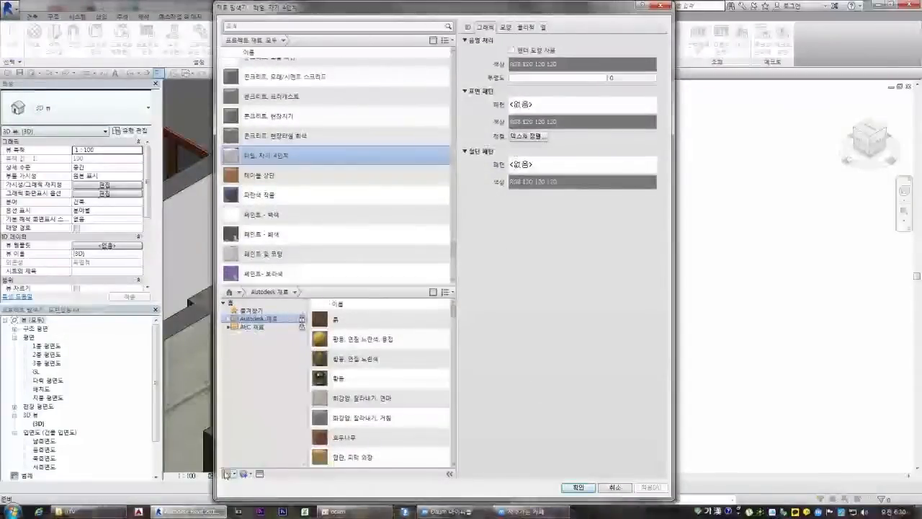
{"action": "left_click", "coordinate": [259, 475]}
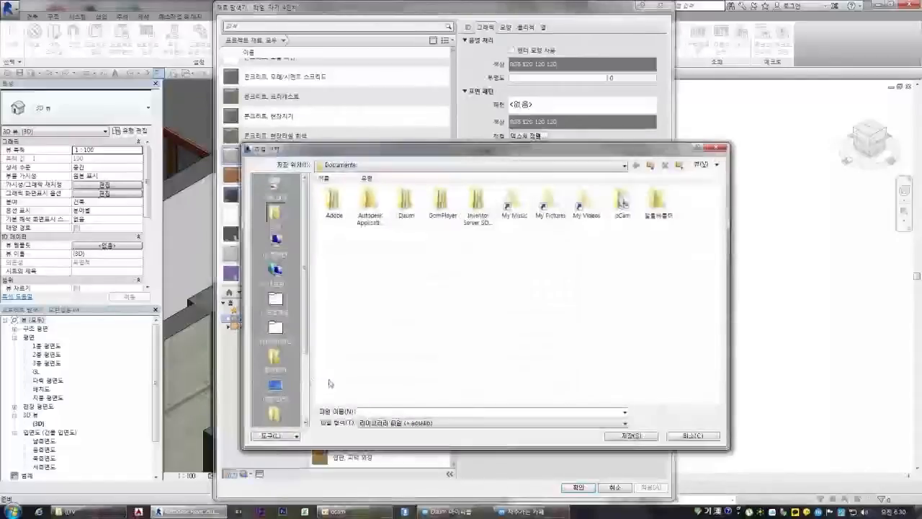
{"action": "left_click", "coordinate": [281, 242]}
{"action": "double_click", "coordinate": [370, 215]}
{"action": "double_click", "coordinate": [369, 215]}
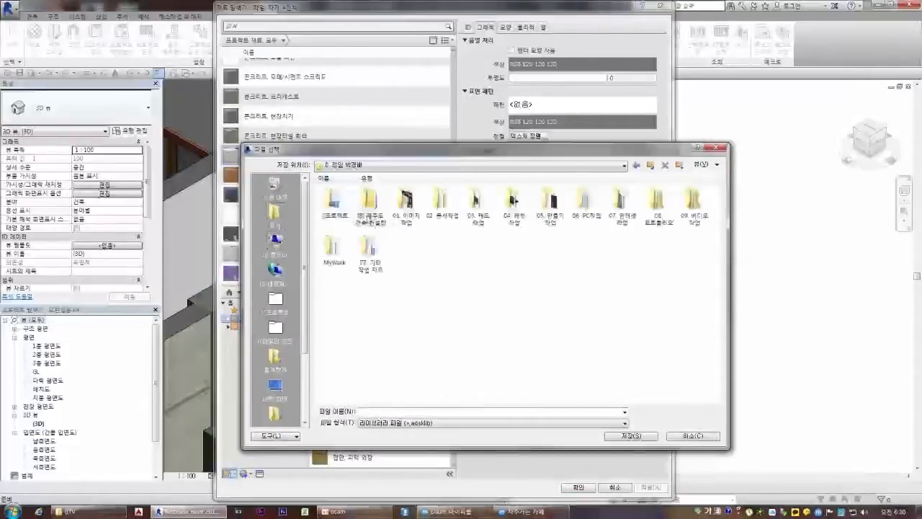
{"action": "double_click", "coordinate": [499, 207]}
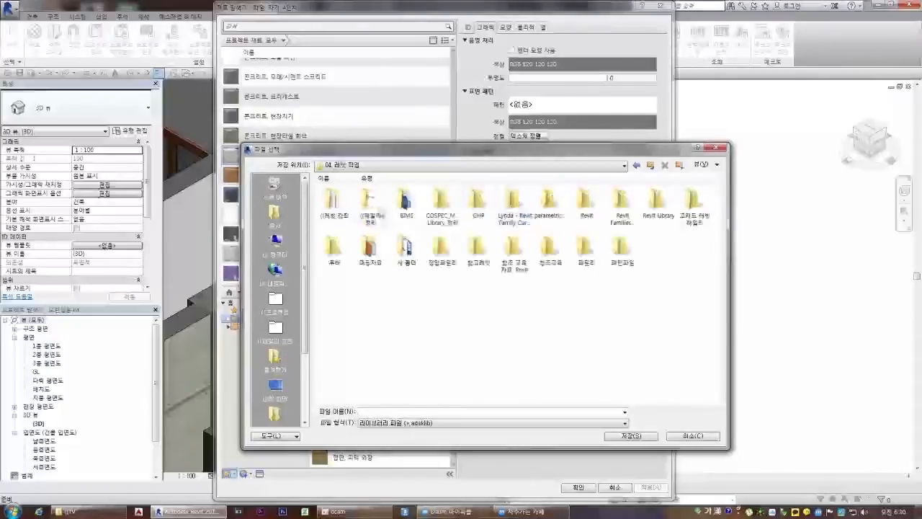
{"action": "double_click", "coordinate": [371, 252]}
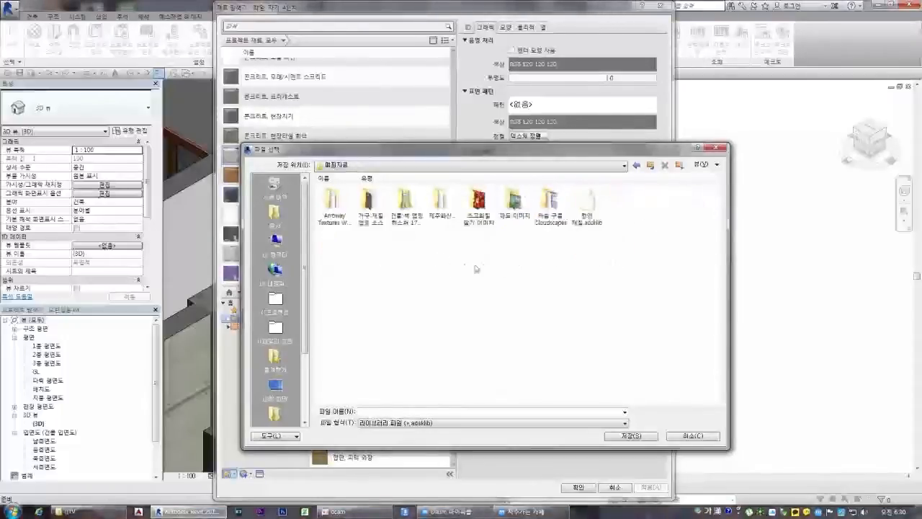
- Try to save the new library over the existing .adsklib file and under the name 정림
{"action": "double_click", "coordinate": [587, 206]}
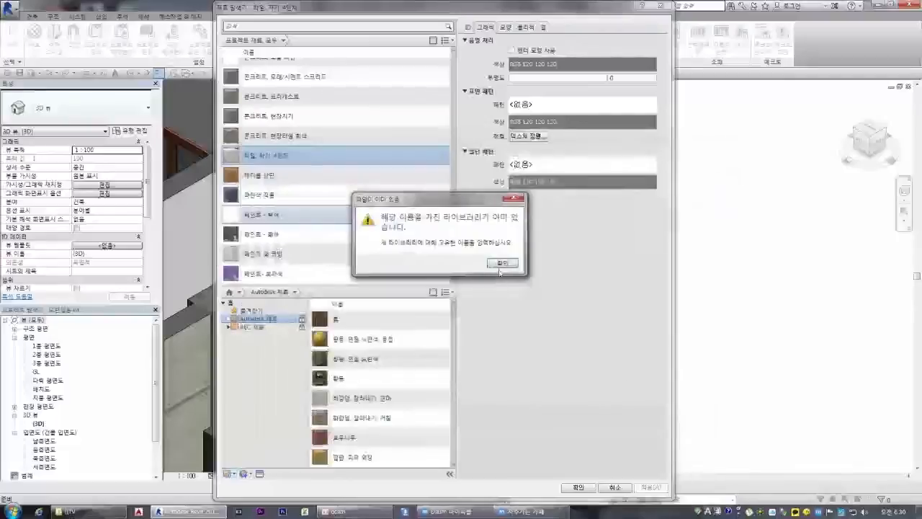
{"action": "left_click", "coordinate": [502, 263]}
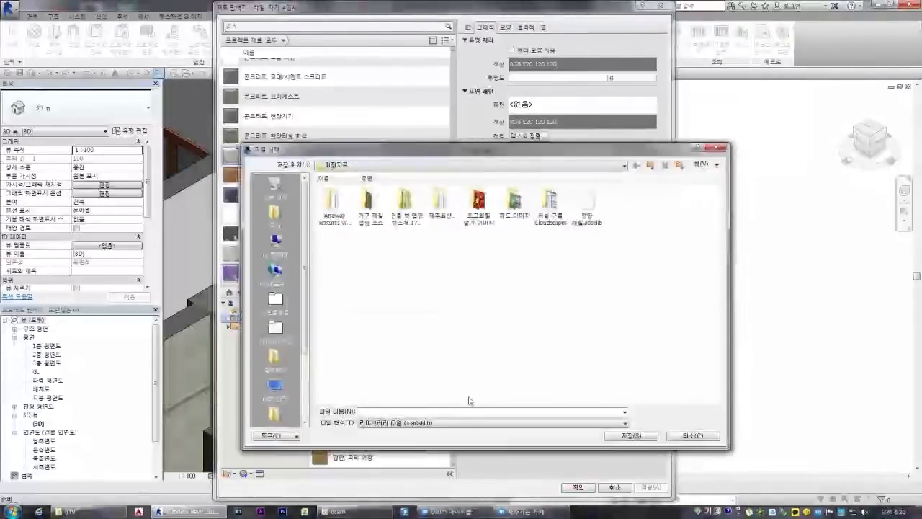
{"action": "type", "text": "정림"}
{"action": "key", "text": "Return"}
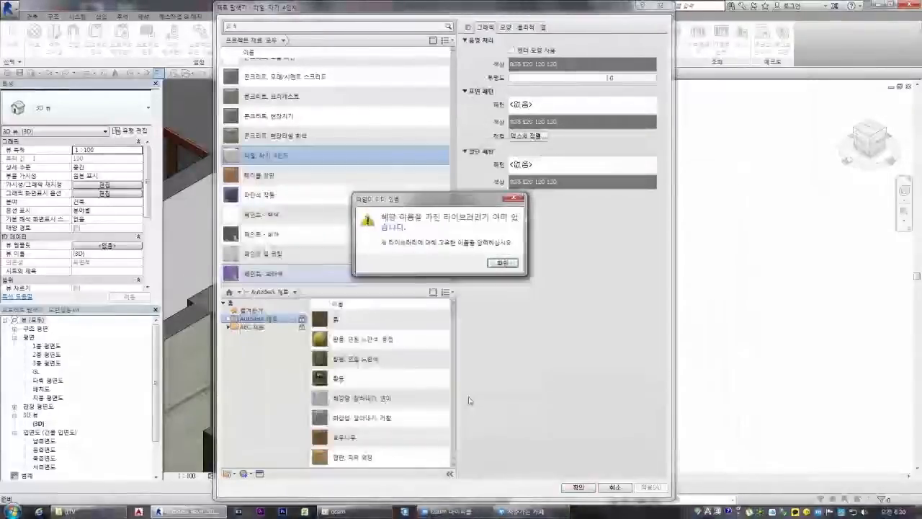
{"action": "left_click", "coordinate": [508, 264]}
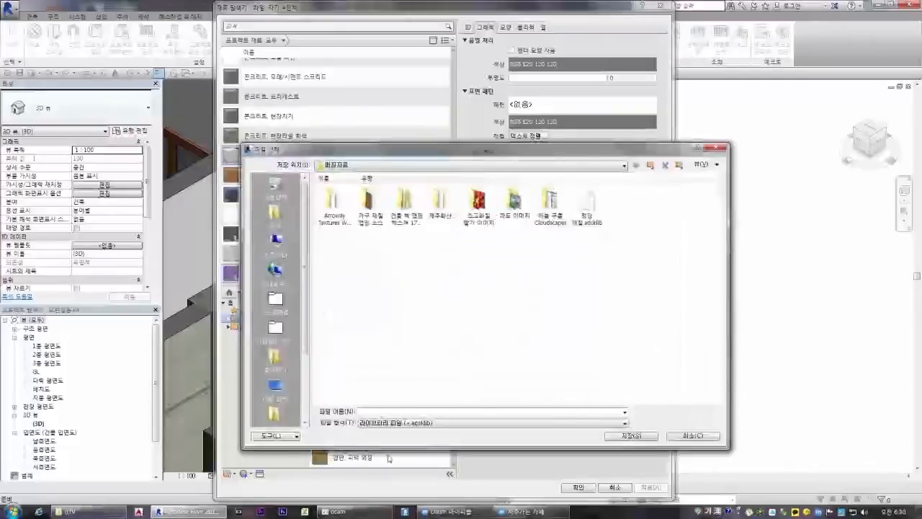
- Save the new library as 강의 and add the project material 페인트 - 백색 to it
{"action": "type", "text": "강의"}
{"action": "key", "text": "Return"}
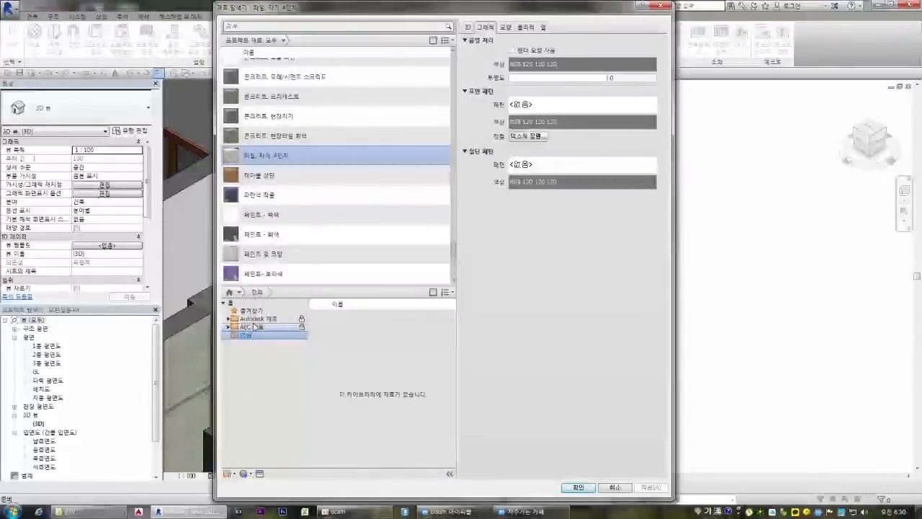
{"action": "scroll", "coordinate": [298, 179], "scroll_direction": "up", "scroll_amount": 2}
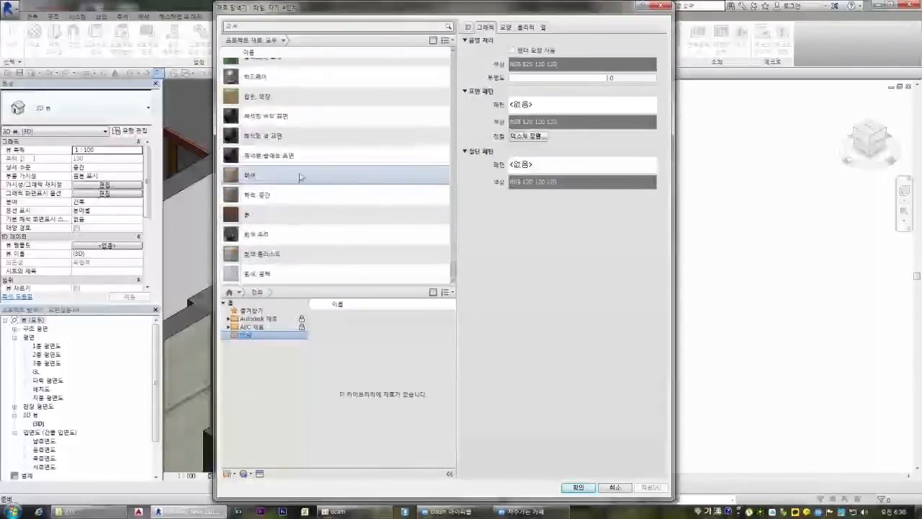
{"action": "scroll", "coordinate": [288, 177], "scroll_direction": "down", "scroll_amount": 3}
{"action": "left_click_drag", "start_coordinate": [261, 169], "coordinate": [363, 348]}
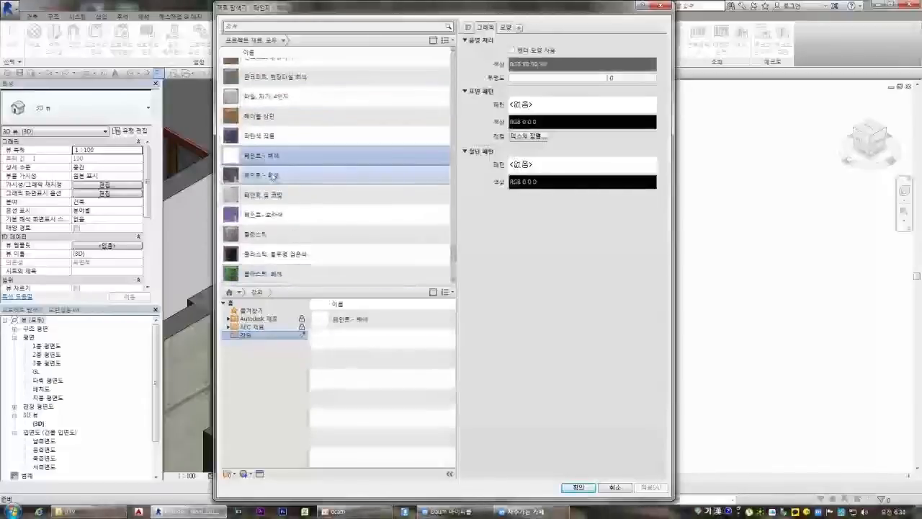
- Find the 콘크리트, 노출 패턴 material among the project's concretes, add it to the 강의 library and accept the material changes
{"action": "scroll", "coordinate": [313, 150], "scroll_direction": "up", "scroll_amount": 3}
{"action": "left_click", "coordinate": [317, 130]}
{"action": "scroll", "coordinate": [328, 208], "scroll_direction": "up", "scroll_amount": 3}
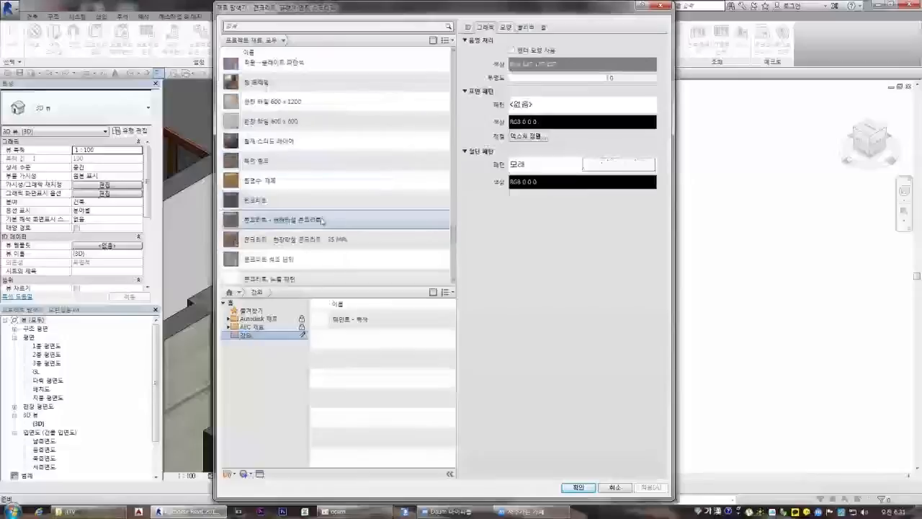
{"action": "scroll", "coordinate": [322, 220], "scroll_direction": "up", "scroll_amount": 10}
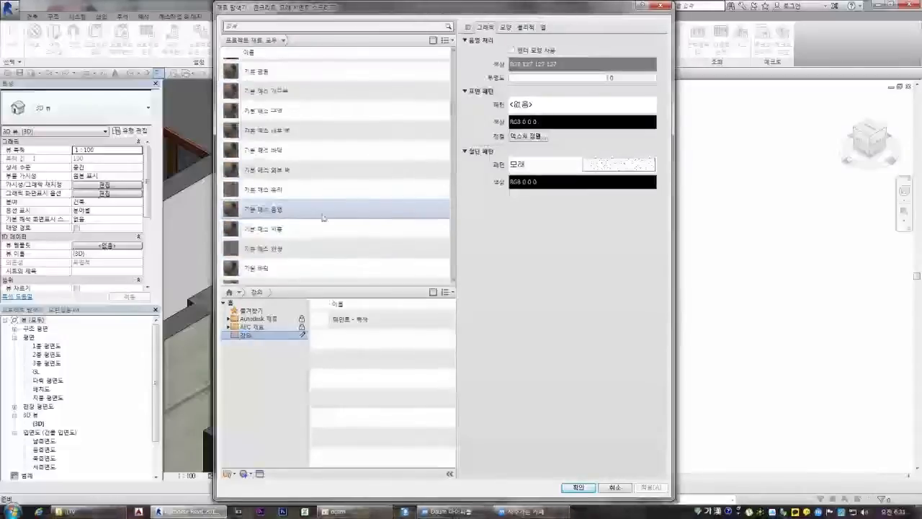
{"action": "scroll", "coordinate": [322, 216], "scroll_direction": "down", "scroll_amount": 10}
{"action": "scroll", "coordinate": [342, 209], "scroll_direction": "down", "scroll_amount": 5}
{"action": "scroll", "coordinate": [333, 203], "scroll_direction": "up", "scroll_amount": 3}
{"action": "left_click", "coordinate": [334, 254]}
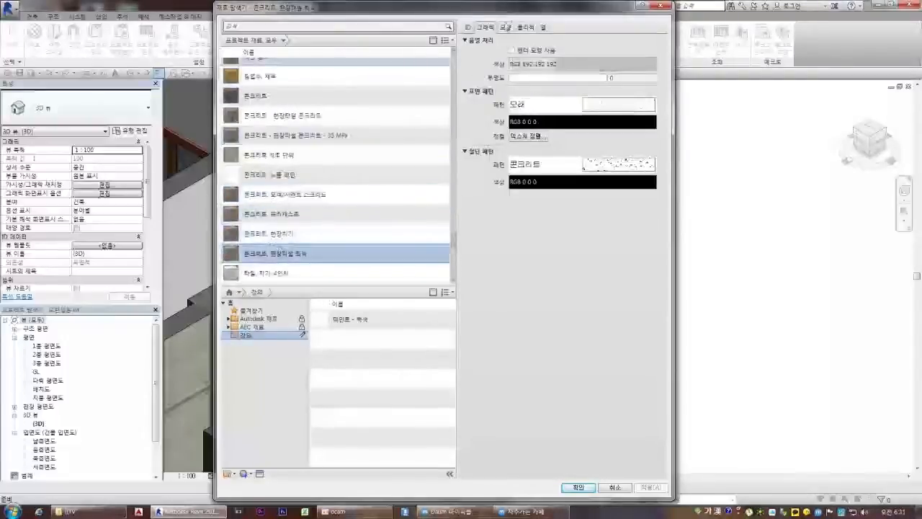
{"action": "left_click", "coordinate": [506, 26]}
{"action": "left_click", "coordinate": [276, 214]}
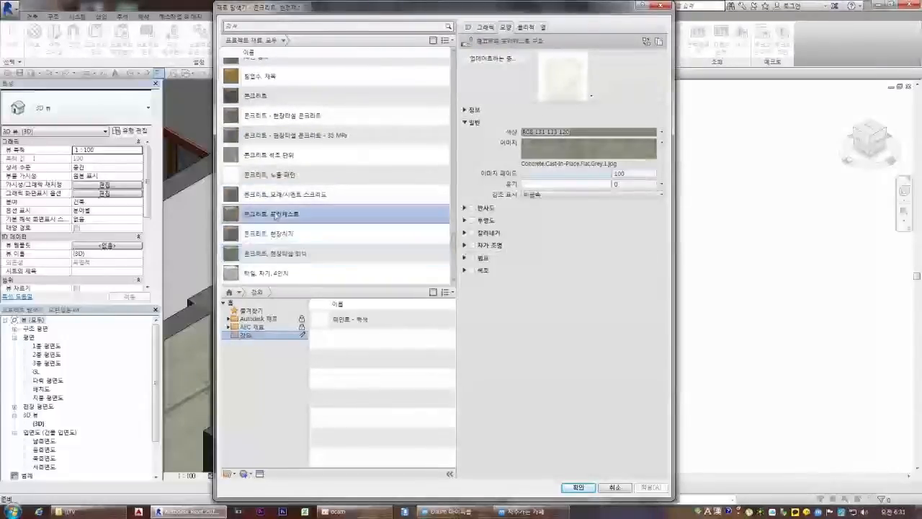
{"action": "key", "text": "Up"}
{"action": "key", "text": "Up"}
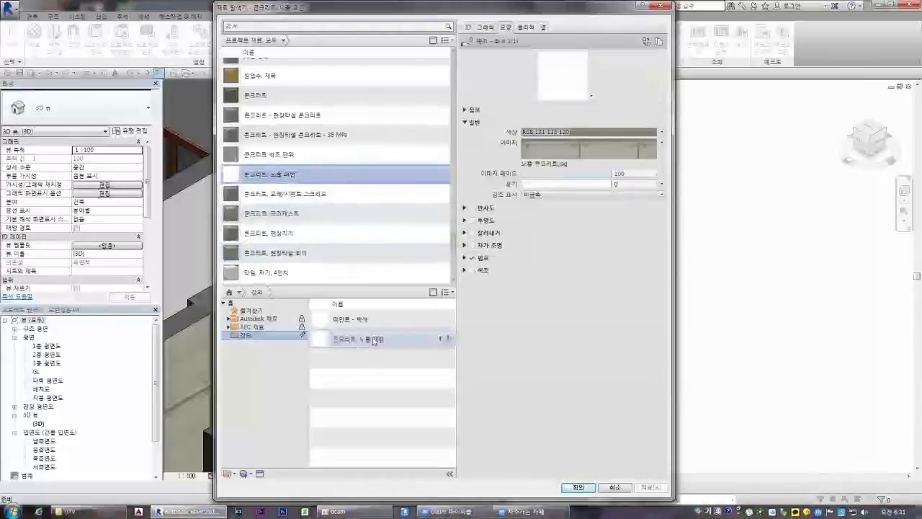
{"action": "left_click", "coordinate": [578, 487]}
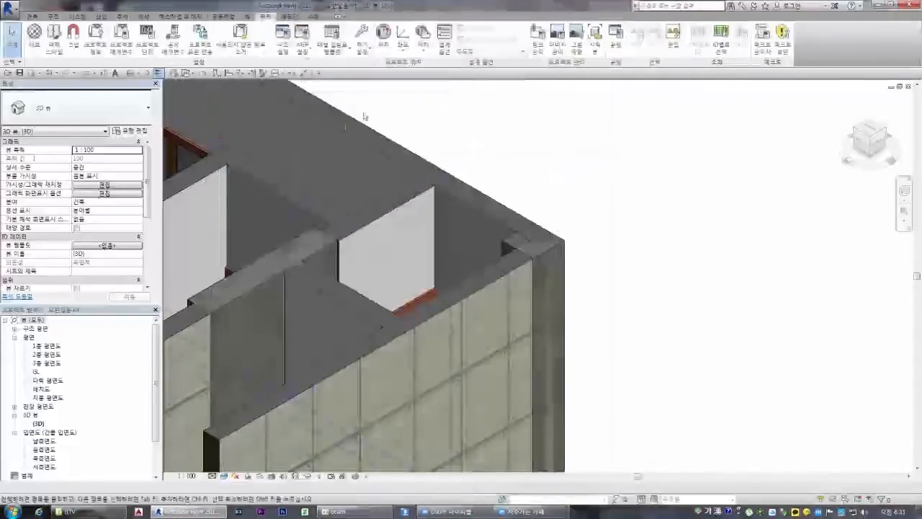
- Edit the corner concrete column's family and set its 구조 재료 to 콘크리트, 노출 패턴 from the 강의 library
{"action": "left_click", "coordinate": [530, 242]}
{"action": "left_click", "coordinate": [381, 38]}
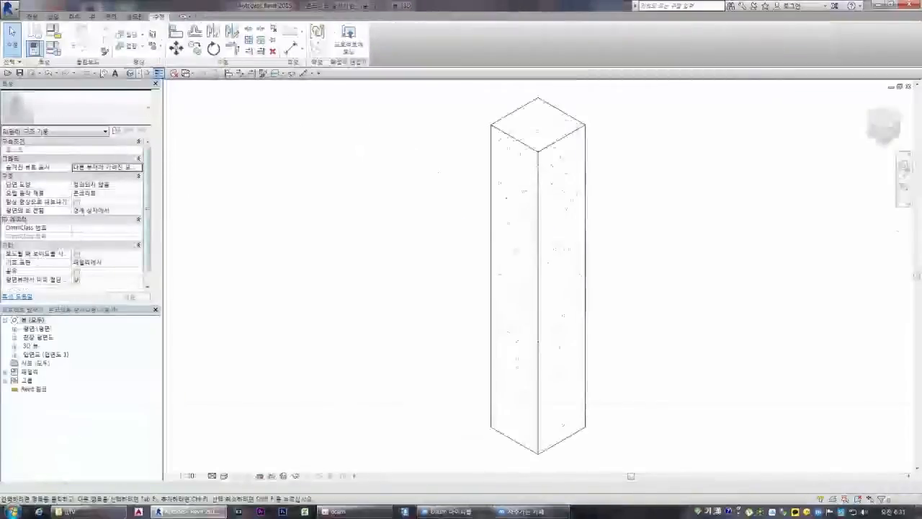
{"action": "left_click", "coordinate": [53, 49]}
{"action": "left_click", "coordinate": [435, 191]}
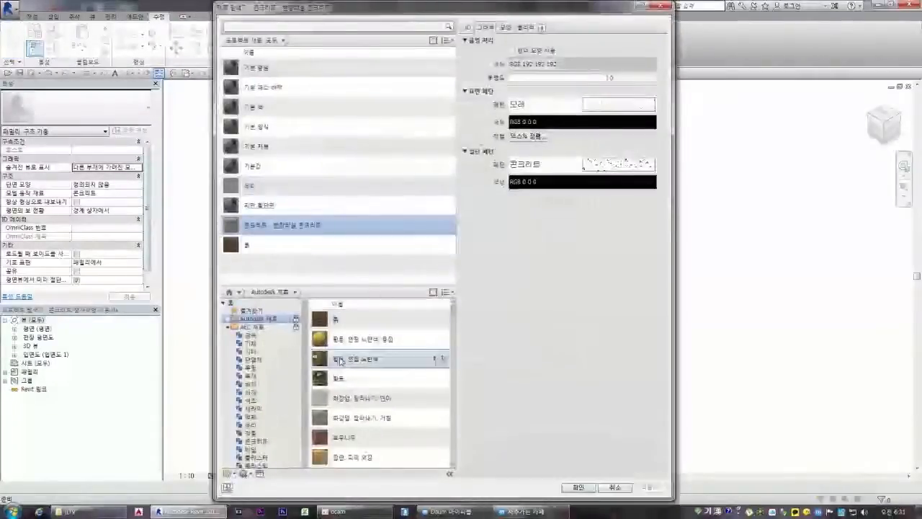
{"action": "left_click", "coordinate": [228, 327]}
{"action": "left_click", "coordinate": [246, 336]}
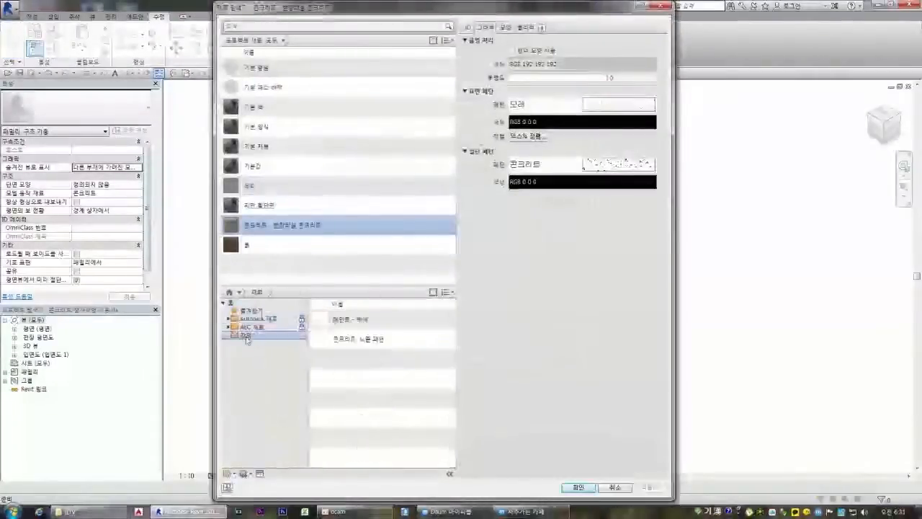
{"action": "double_click", "coordinate": [366, 340]}
{"action": "left_click", "coordinate": [578, 487]}
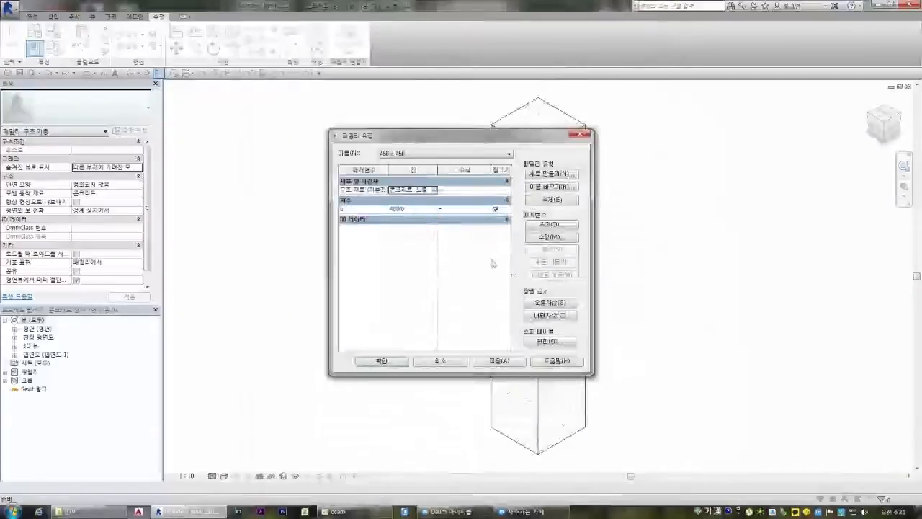
{"action": "left_click", "coordinate": [382, 361]}
- Change the family view's visual style and load the column family into the project, overwriting the existing version and its parameter values
{"action": "left_click", "coordinate": [223, 475]}
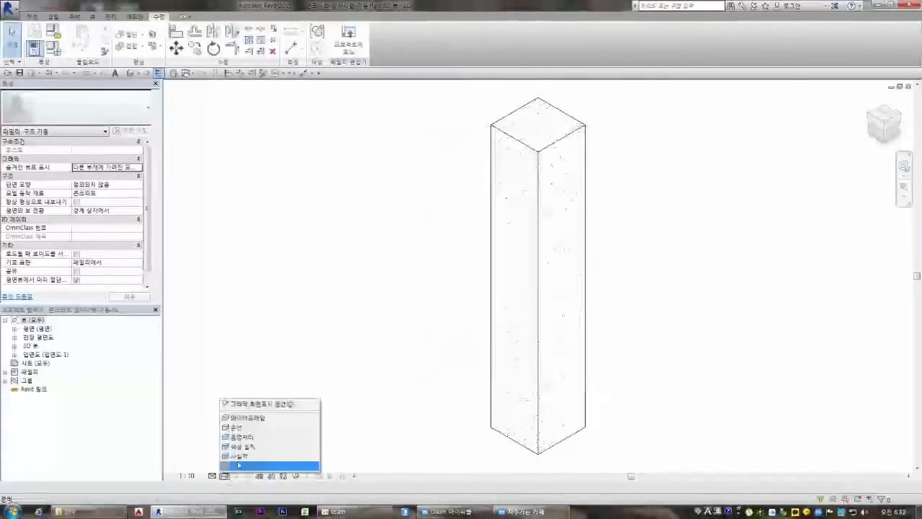
{"action": "left_click", "coordinate": [245, 467]}
{"action": "left_click", "coordinate": [348, 39]}
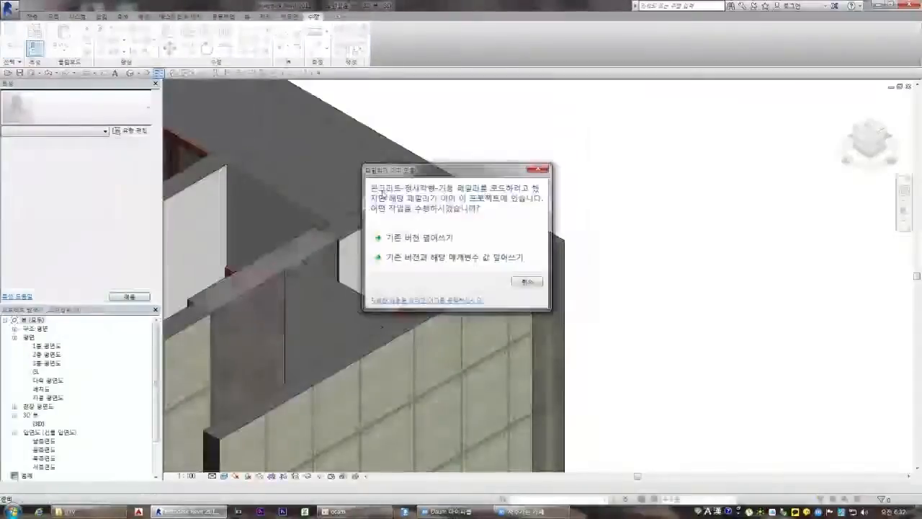
{"action": "left_click", "coordinate": [434, 257]}
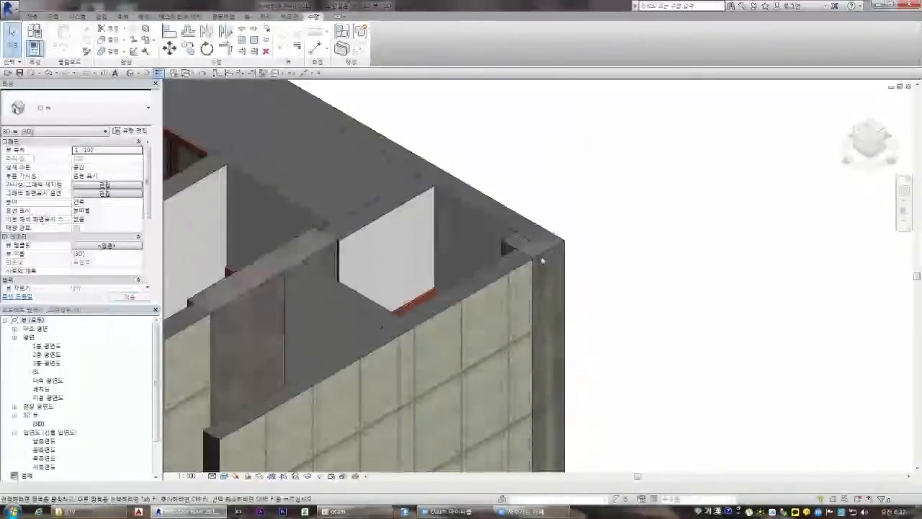
- Check the corner column's 구조 재료 choices and its 400 x 400 type properties in the project
{"action": "left_click", "coordinate": [513, 248]}
{"action": "left_click", "coordinate": [139, 229]}
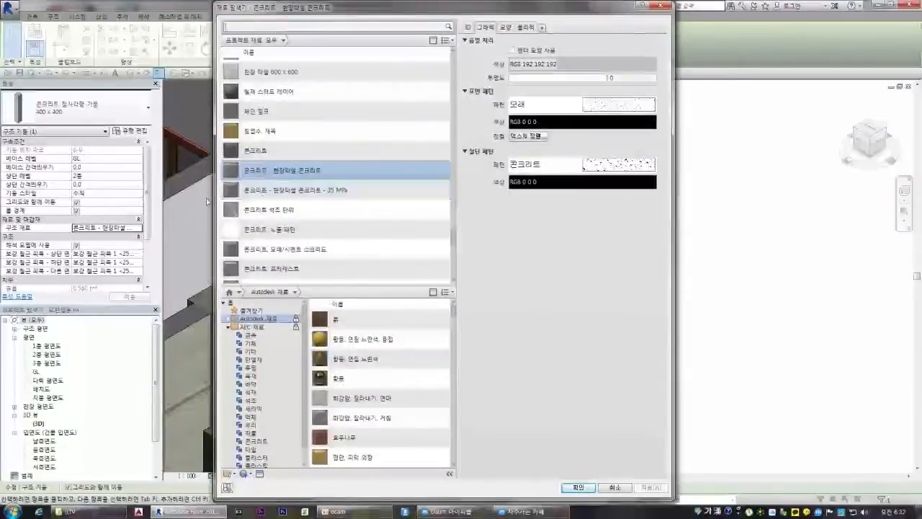
{"action": "key", "text": "Escape"}
{"action": "left_click", "coordinate": [131, 132]}
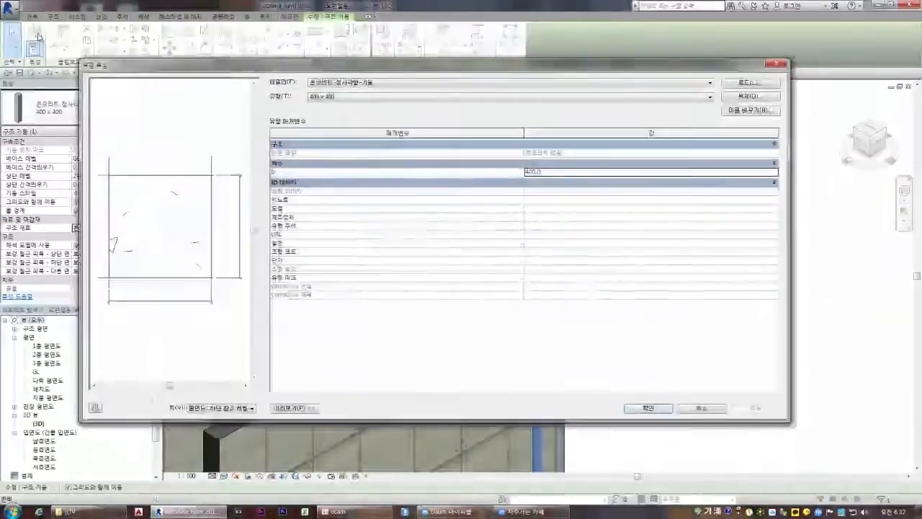
{"action": "key", "text": "Escape"}
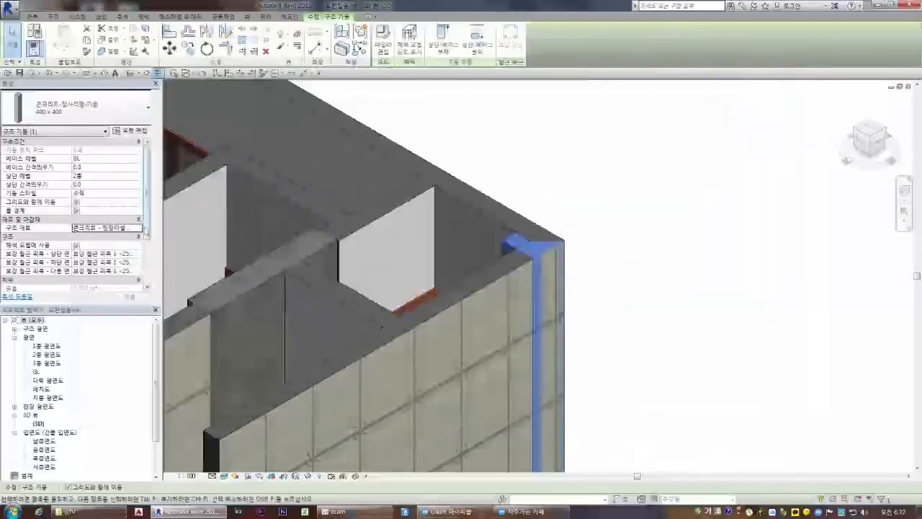
{"action": "left_click", "coordinate": [141, 228]}
{"action": "key", "text": "Escape"}
{"action": "left_click", "coordinate": [132, 131]}
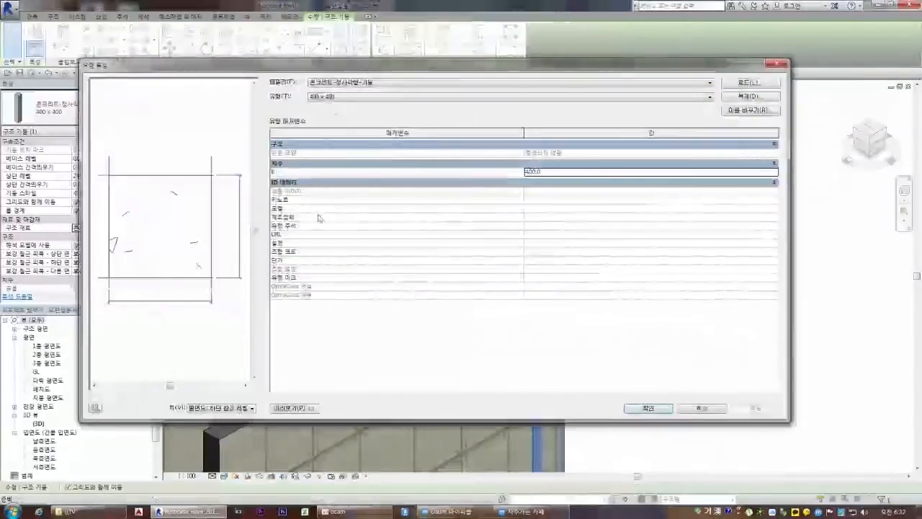
{"action": "key", "text": "Escape"}
- Set the selected corner column's 구조 재료 to 콘크리트, 노출 패턴 and deselect it
{"action": "left_click", "coordinate": [142, 228]}
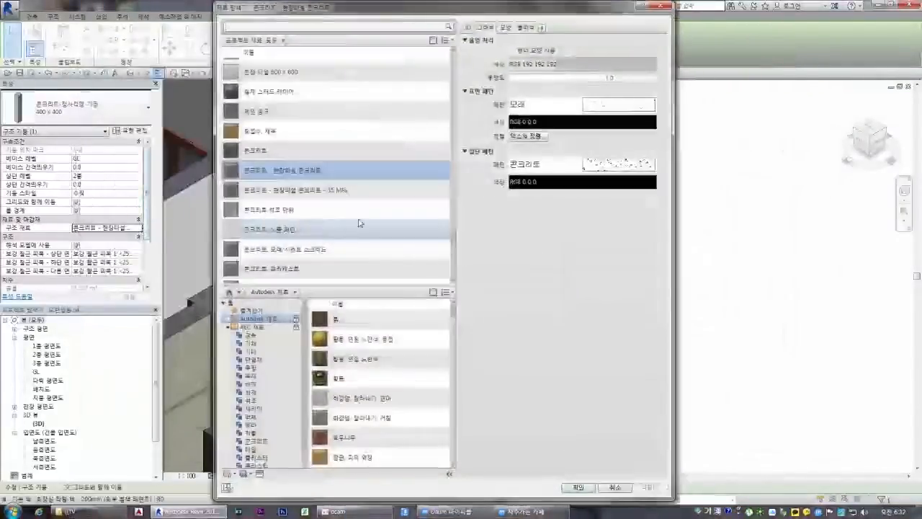
{"action": "double_click", "coordinate": [317, 232]}
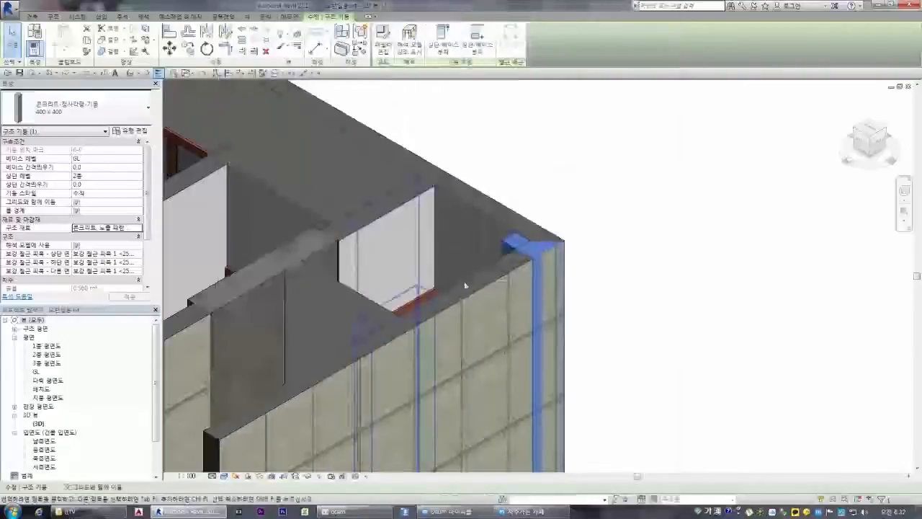
{"action": "left_click", "coordinate": [574, 272]}
- In the 노출 콘크리트 - 200mm exterior wall type, set 끝단부 마무리 to 외부 and 인서트 부위 마무리 to 둘다
{"action": "scroll", "coordinate": [559, 285], "scroll_direction": "down", "scroll_amount": 2}
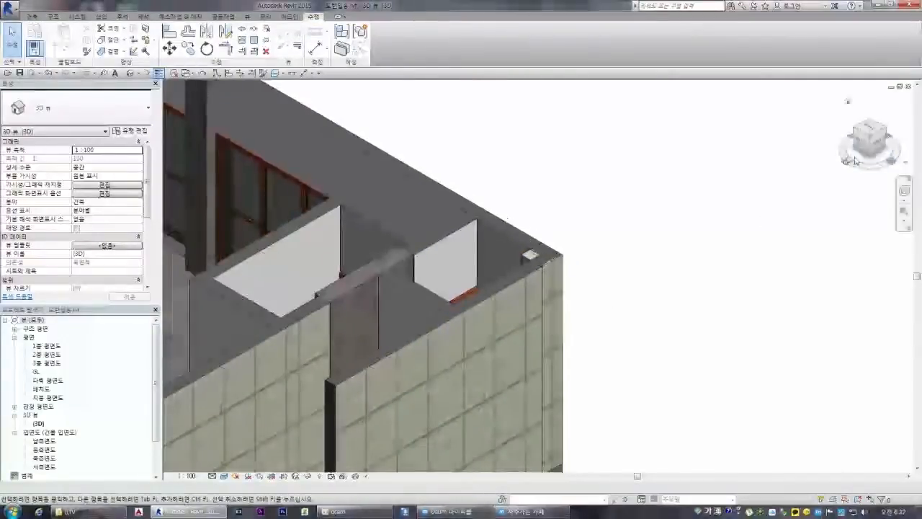
{"action": "left_click", "coordinate": [888, 132]}
{"action": "scroll", "coordinate": [558, 351], "scroll_direction": "up", "scroll_amount": 4}
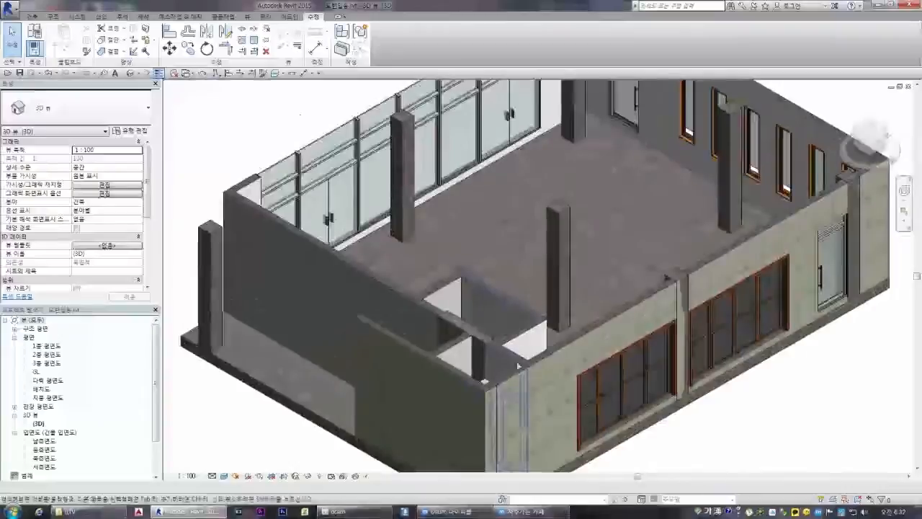
{"action": "left_click", "coordinate": [558, 352]}
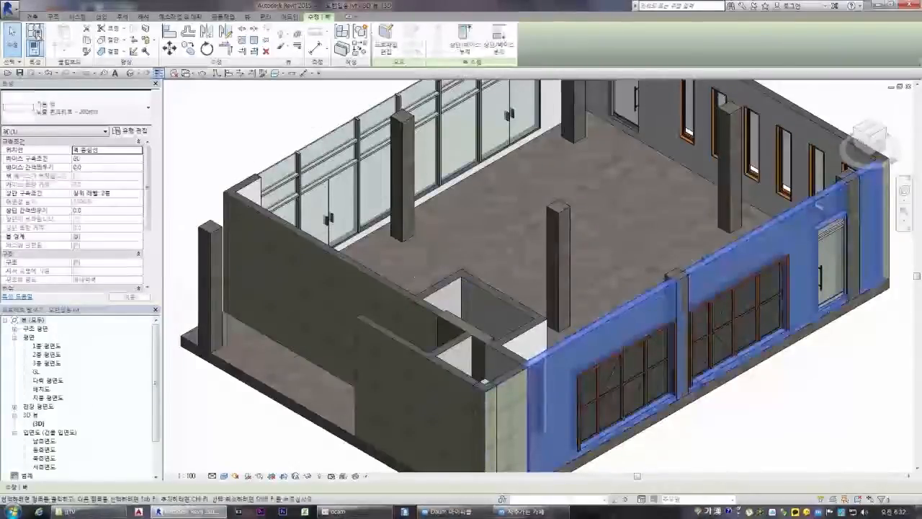
{"action": "left_click", "coordinate": [34, 31]}
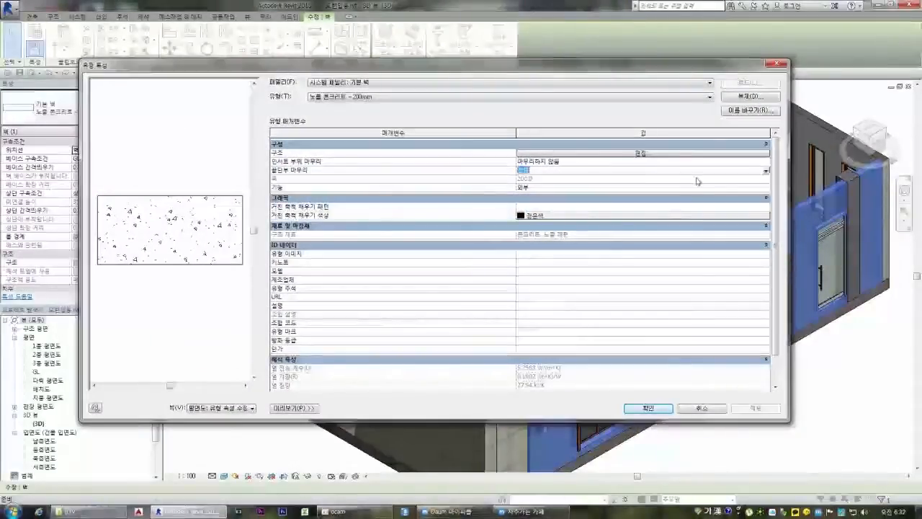
{"action": "left_click", "coordinate": [765, 171]}
{"action": "left_click", "coordinate": [578, 187]}
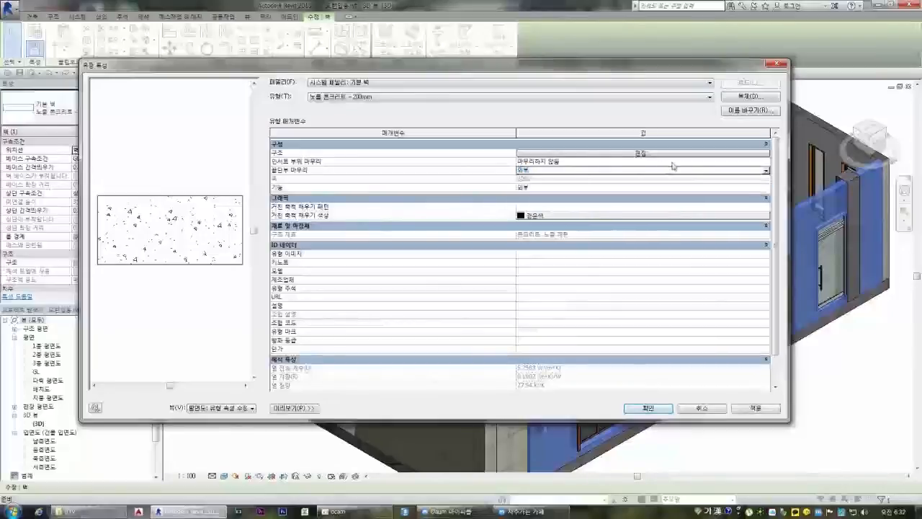
{"action": "left_click", "coordinate": [766, 162]}
{"action": "left_click", "coordinate": [576, 196]}
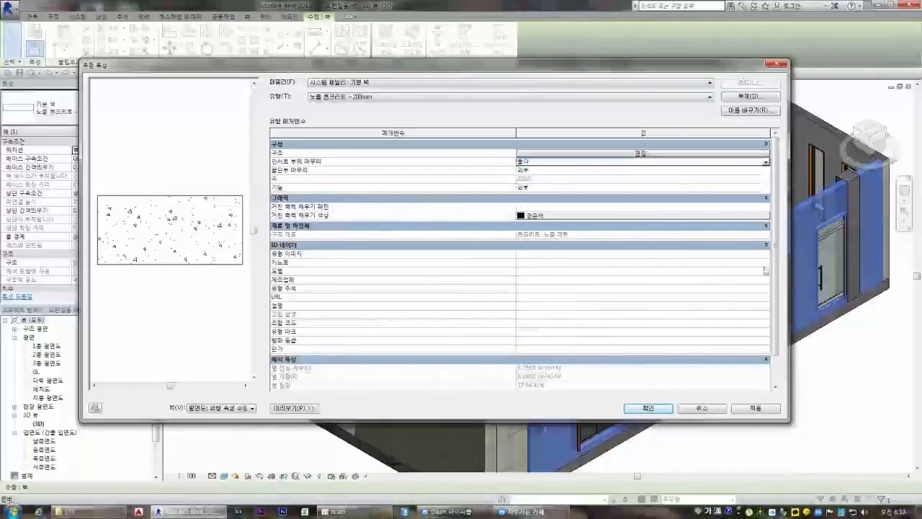
{"action": "scroll", "coordinate": [776, 255], "scroll_direction": "down", "scroll_amount": 1}
{"action": "left_click", "coordinate": [648, 408]}
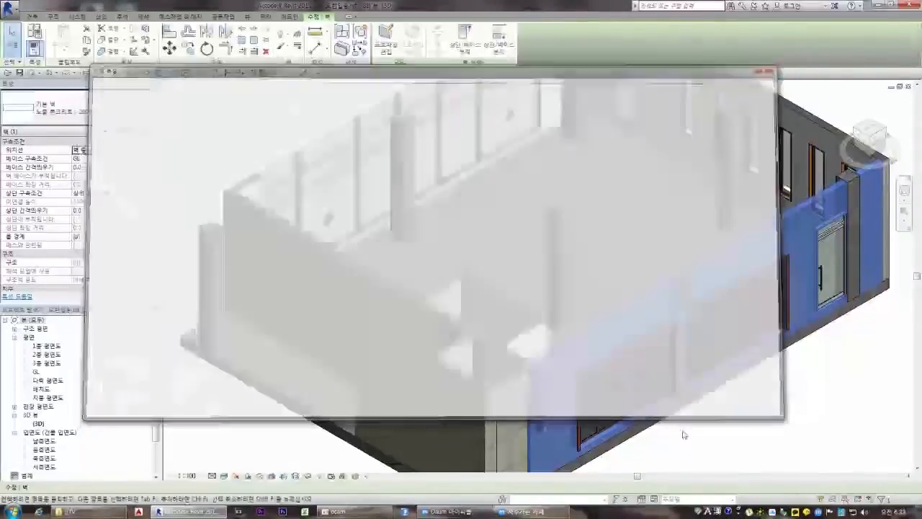
{"action": "key", "text": "Escape"}
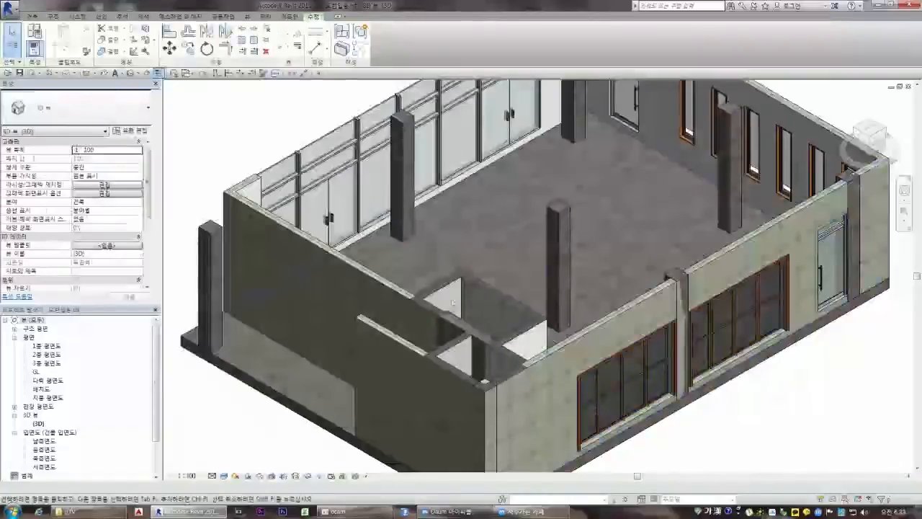
- In the wall type 화장실 타일 벽 - 200mm (외부 노출 콘크리트), set 인서트 부위 마무리 to 둘다 and 끝단부 마무리 to 외부
{"action": "left_click", "coordinate": [452, 367]}
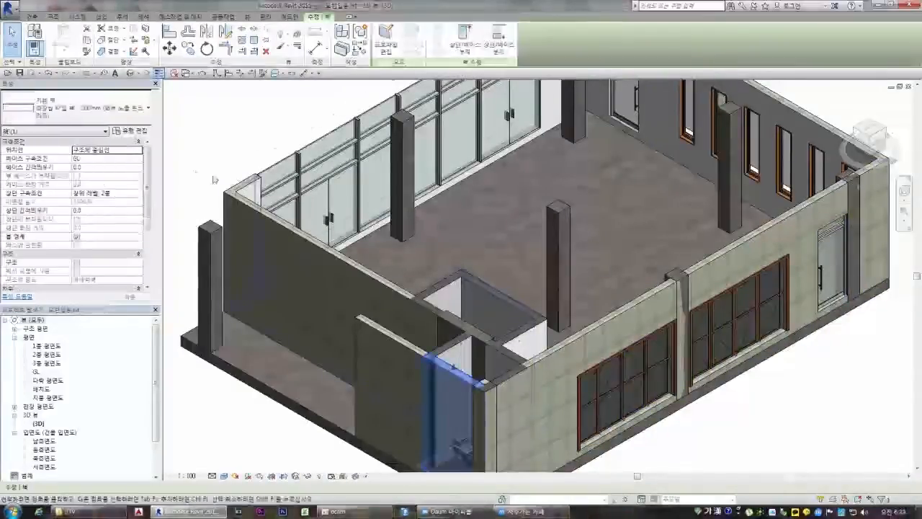
{"action": "left_click", "coordinate": [133, 132]}
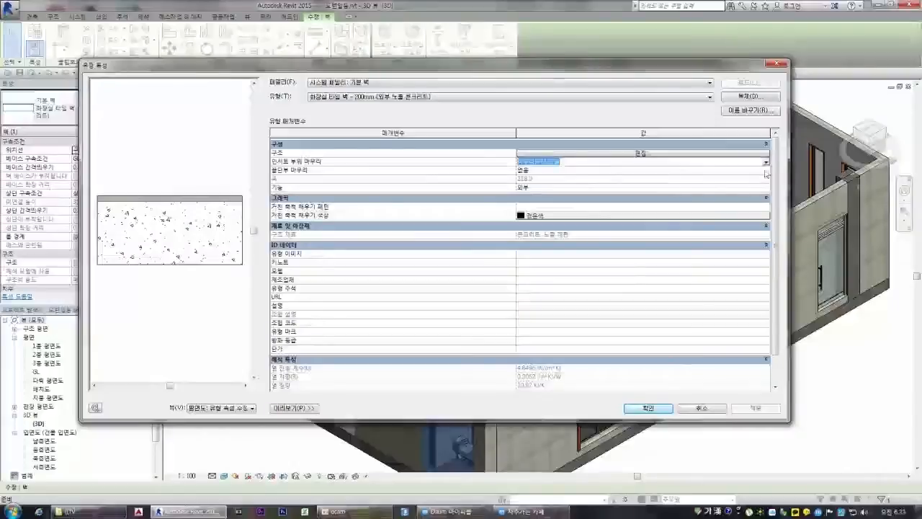
{"action": "left_click", "coordinate": [765, 163]}
{"action": "left_click", "coordinate": [541, 196]}
{"action": "left_click", "coordinate": [544, 170]}
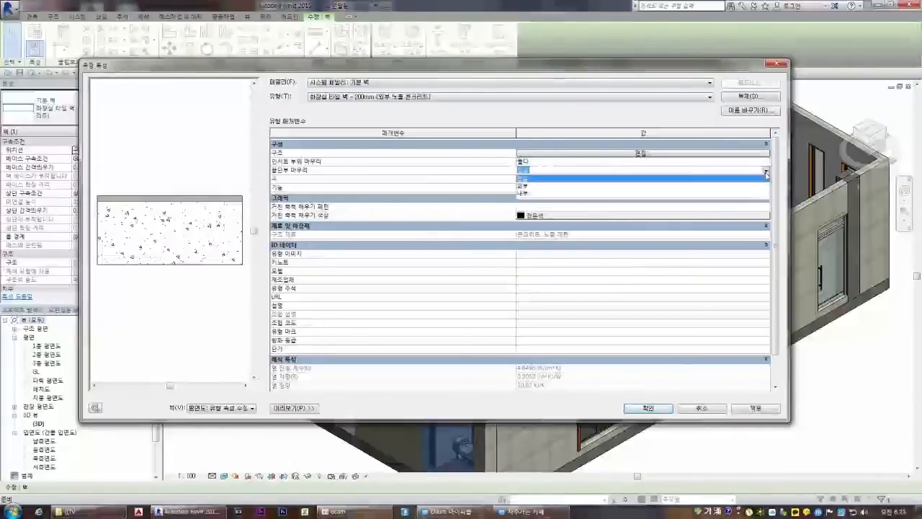
{"action": "left_click", "coordinate": [536, 193]}
{"action": "left_click", "coordinate": [754, 407]}
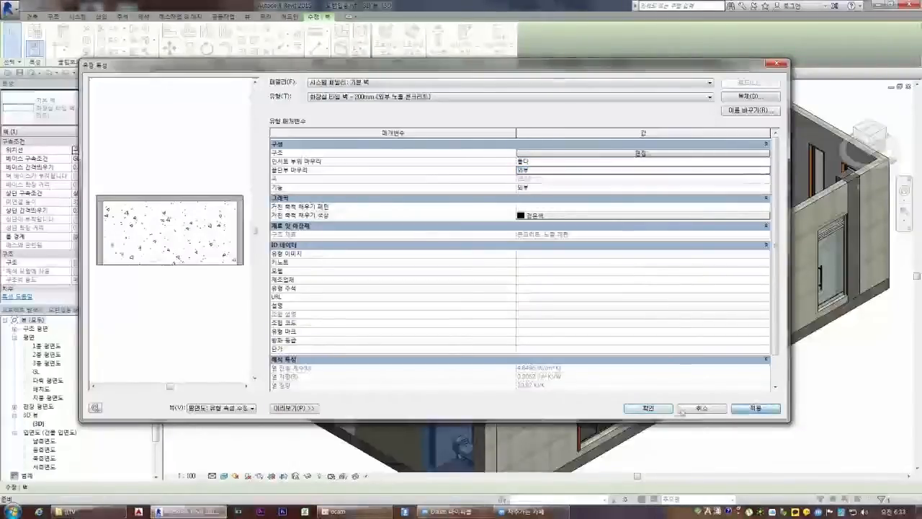
{"action": "left_click", "coordinate": [649, 407]}
{"action": "left_click", "coordinate": [455, 376]}
{"action": "left_click", "coordinate": [130, 131]}
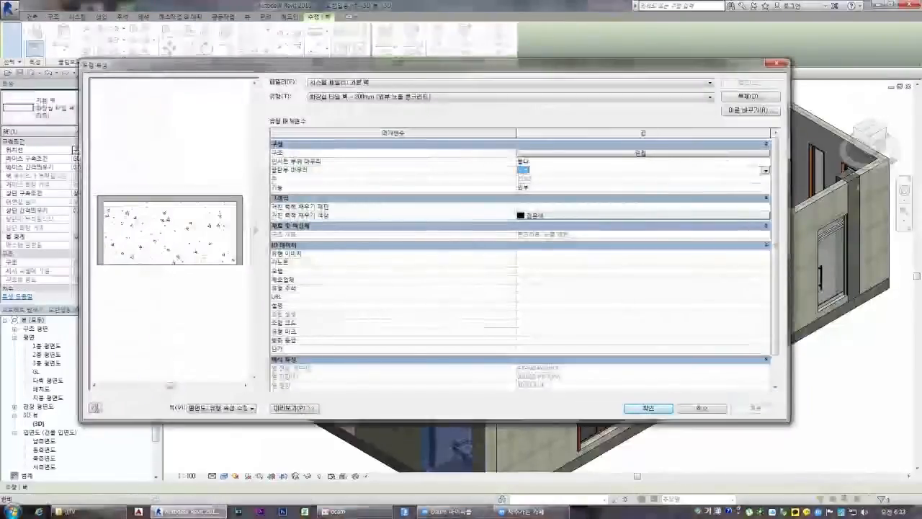
{"action": "left_click", "coordinate": [696, 408]}
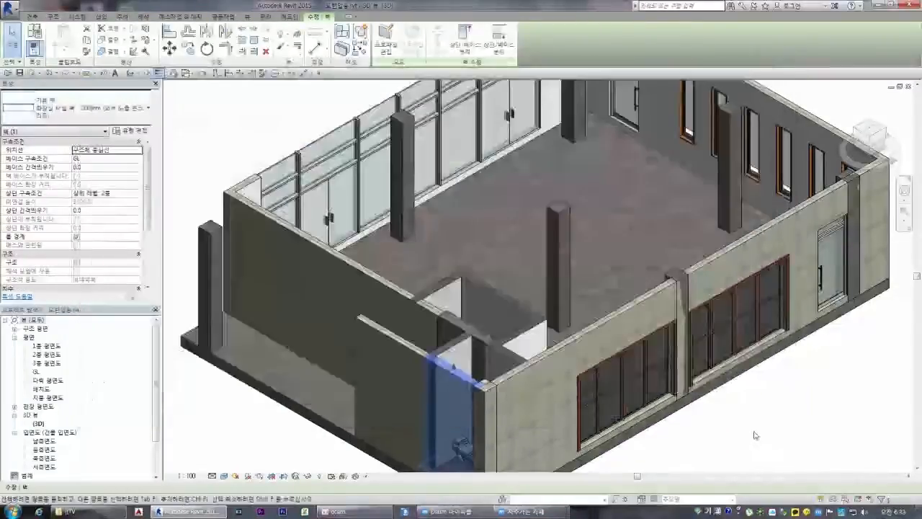
{"action": "key", "text": "Escape"}
- Set 끝단부 마무리 to 외부 in the type of the washroom's inner wall, 화장실 타일 벽 - 200mm (외부 흰색 페인트)
{"action": "left_click", "coordinate": [502, 293]}
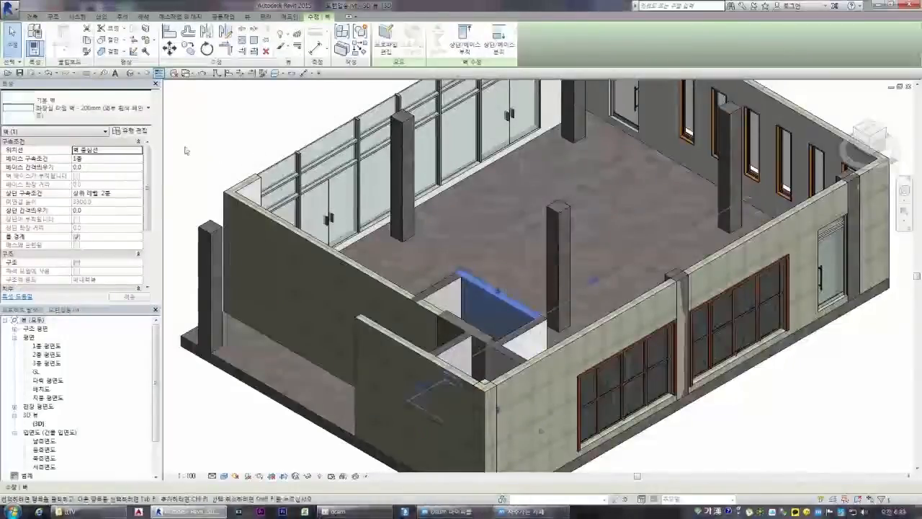
{"action": "left_click", "coordinate": [131, 131]}
{"action": "left_click", "coordinate": [764, 171]}
{"action": "left_click", "coordinate": [617, 194]}
{"action": "left_click", "coordinate": [761, 408]}
{"action": "left_click", "coordinate": [660, 409]}
{"action": "left_click", "coordinate": [749, 430]}
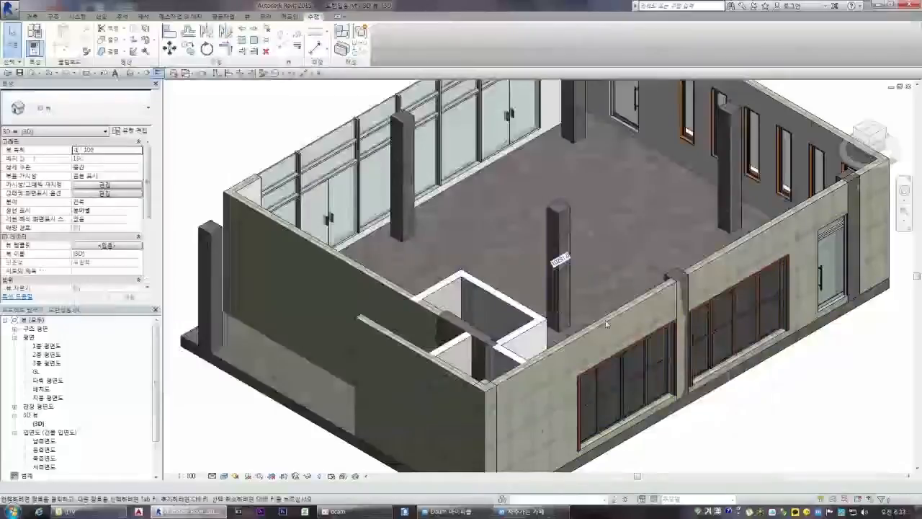
- Reopen the inner washroom wall's type properties and choose 외부 for 끝단부 마무리 again
{"action": "left_click", "coordinate": [497, 306]}
{"action": "left_click", "coordinate": [130, 131]}
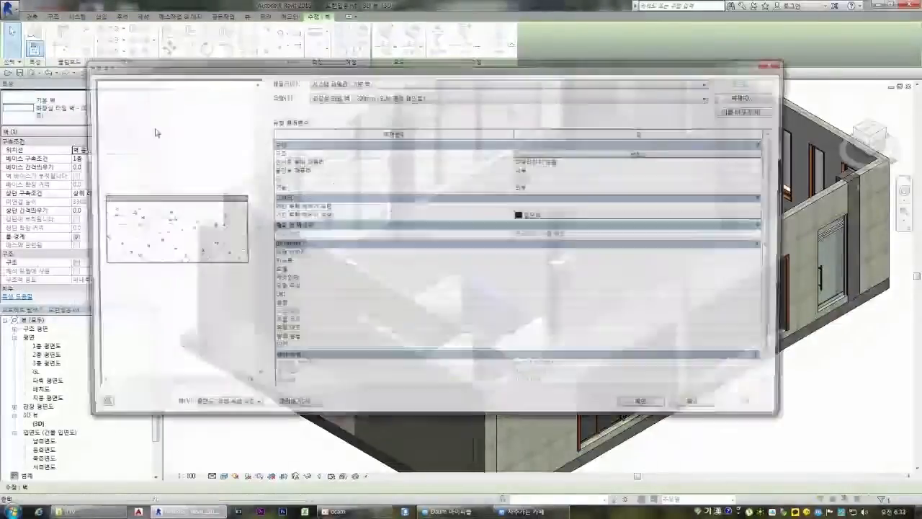
{"action": "left_click", "coordinate": [765, 171]}
{"action": "left_click", "coordinate": [585, 192]}
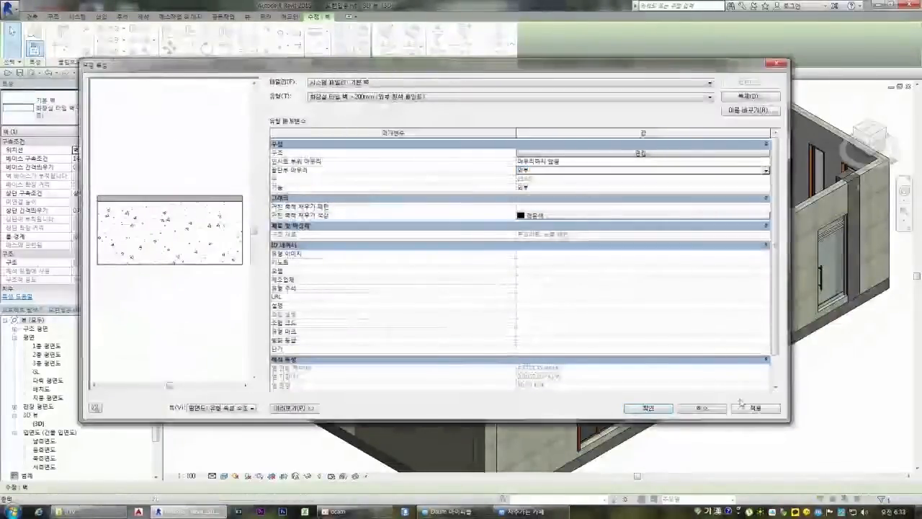
{"action": "left_click", "coordinate": [648, 408]}
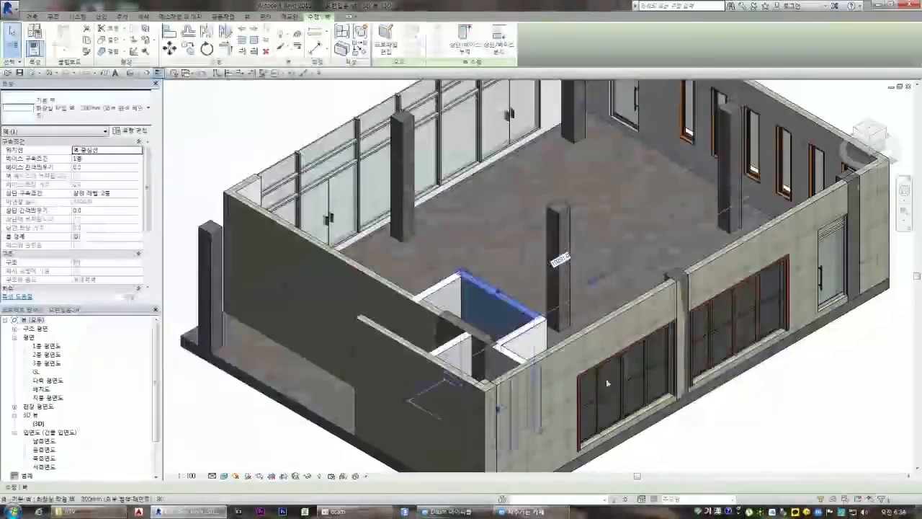
- Apply 외부 as the 끝단부 마무리 in the type properties of the short washroom wall near the building corner
{"action": "scroll", "coordinate": [482, 350], "scroll_direction": "up", "scroll_amount": 3}
{"action": "left_click", "coordinate": [425, 340]}
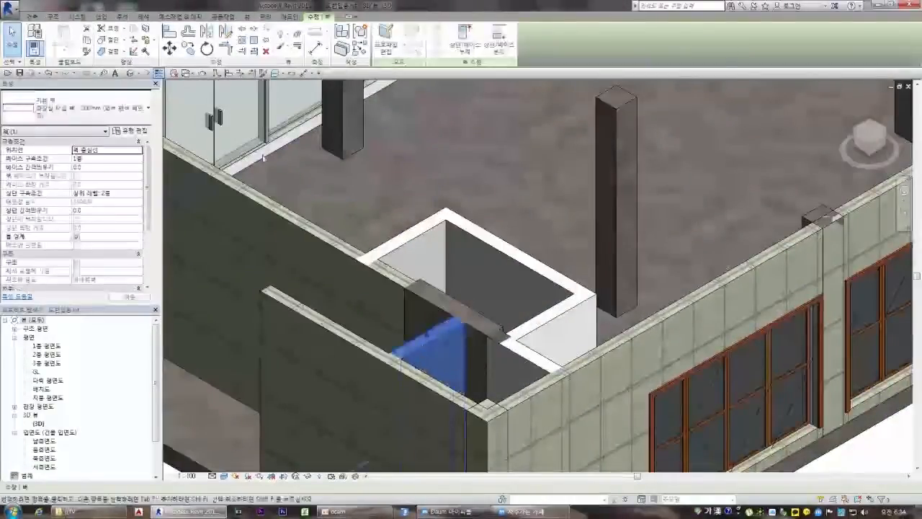
{"action": "left_click", "coordinate": [129, 132]}
{"action": "left_click", "coordinate": [765, 171]}
{"action": "left_click", "coordinate": [617, 185]}
{"action": "left_click", "coordinate": [651, 408]}
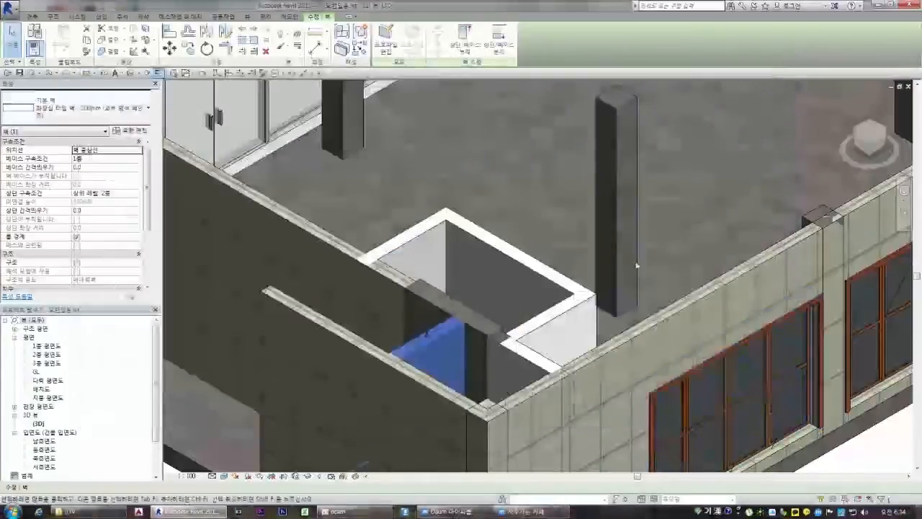
{"action": "left_click", "coordinate": [637, 266]}
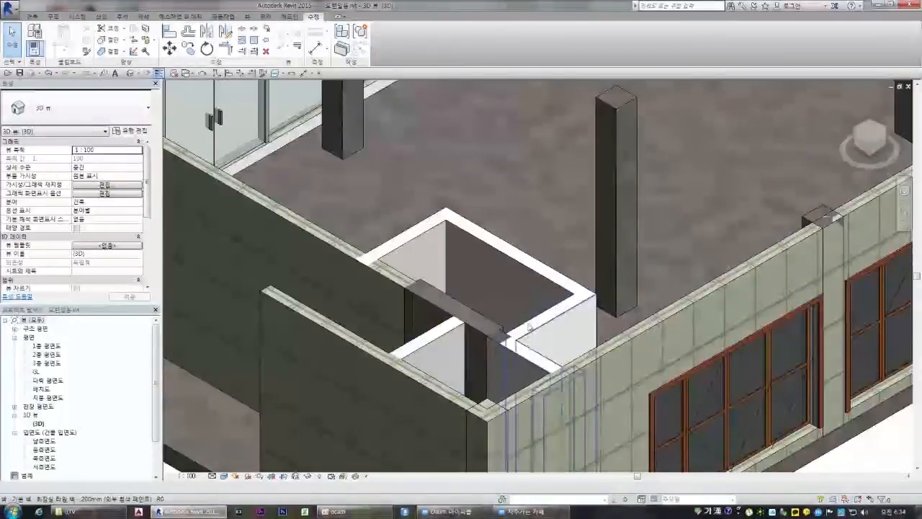
- Check the thick concrete wall between the washroom rooms, the corner tile wall and the corner column
{"action": "left_click", "coordinate": [475, 317]}
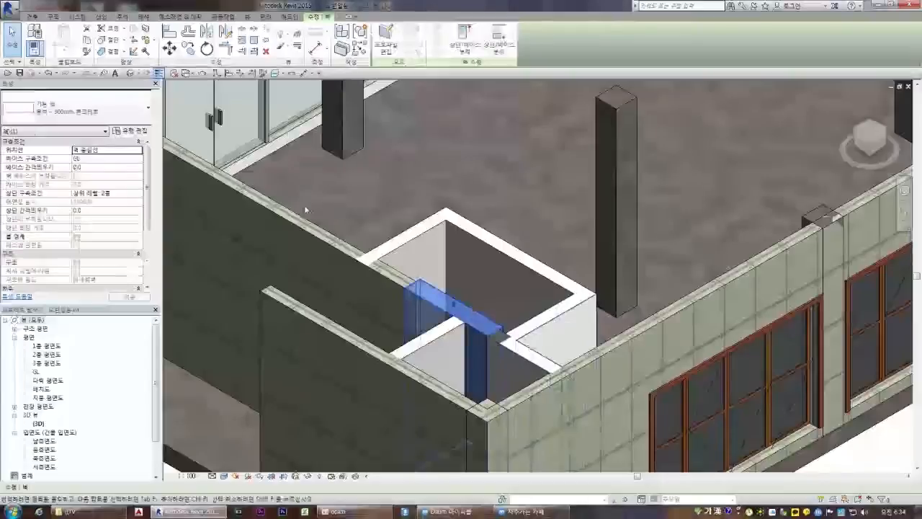
{"action": "key", "text": "Escape"}
{"action": "middle_click_drag", "start_coordinate": [518, 234], "coordinate": [516, 244], "text": "shift"}
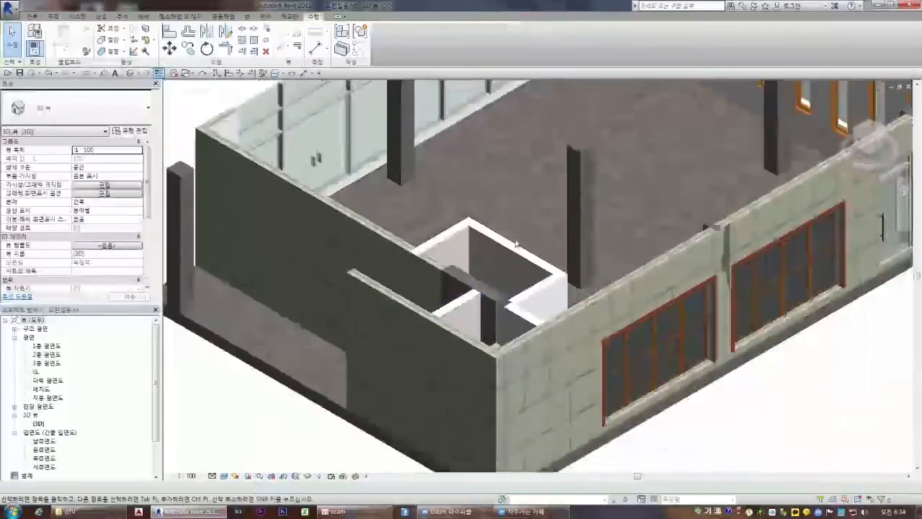
{"action": "scroll", "coordinate": [516, 243], "scroll_direction": "down", "scroll_amount": 3}
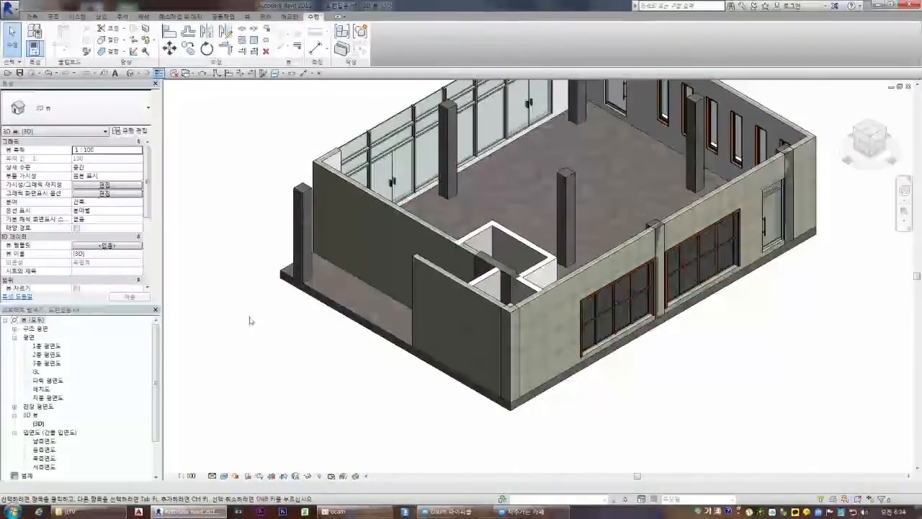
{"action": "left_click", "coordinate": [511, 310]}
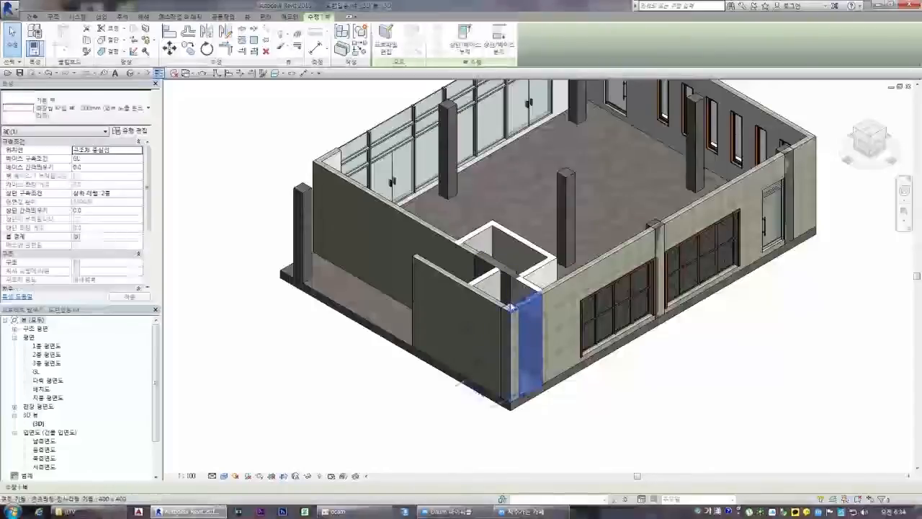
{"action": "left_click", "coordinate": [509, 309]}
{"action": "left_click", "coordinate": [130, 130]}
{"action": "key", "text": "Escape"}
- Match the corner column's type properties onto the porch column and the columns along the windowed exterior wall
{"action": "key", "text": "m"}
{"action": "key", "text": "a"}
{"action": "scroll", "coordinate": [510, 310], "scroll_direction": "up", "scroll_amount": 3}
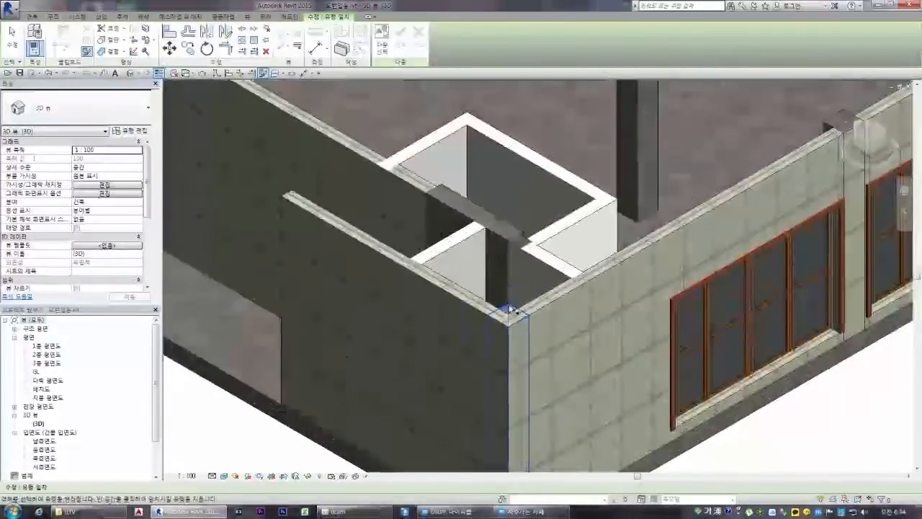
{"action": "scroll", "coordinate": [509, 310], "scroll_direction": "down", "scroll_amount": 5}
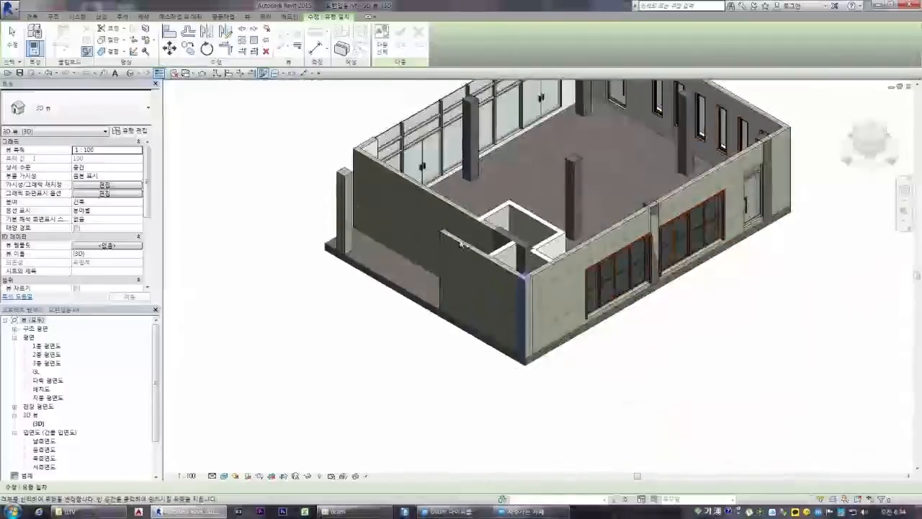
{"action": "scroll", "coordinate": [497, 211], "scroll_direction": "down", "scroll_amount": 2}
{"action": "key", "text": "Escape"}
{"action": "key", "text": "Escape"}
- Check the type of the short tiled washroom wall beside the thick concrete wall and review the whole floor in 3D
{"action": "scroll", "coordinate": [502, 258], "scroll_direction": "up", "scroll_amount": 3}
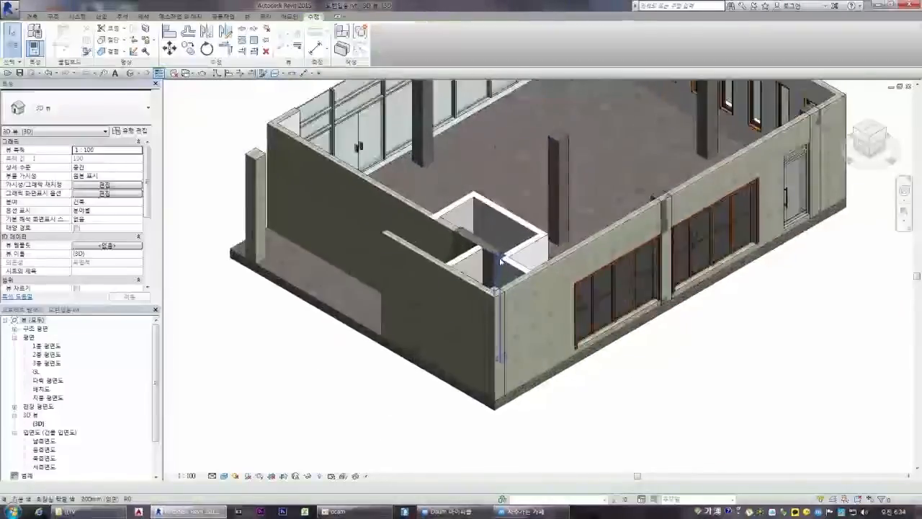
{"action": "left_click", "coordinate": [502, 255]}
{"action": "scroll", "coordinate": [502, 255], "scroll_direction": "up", "scroll_amount": 3}
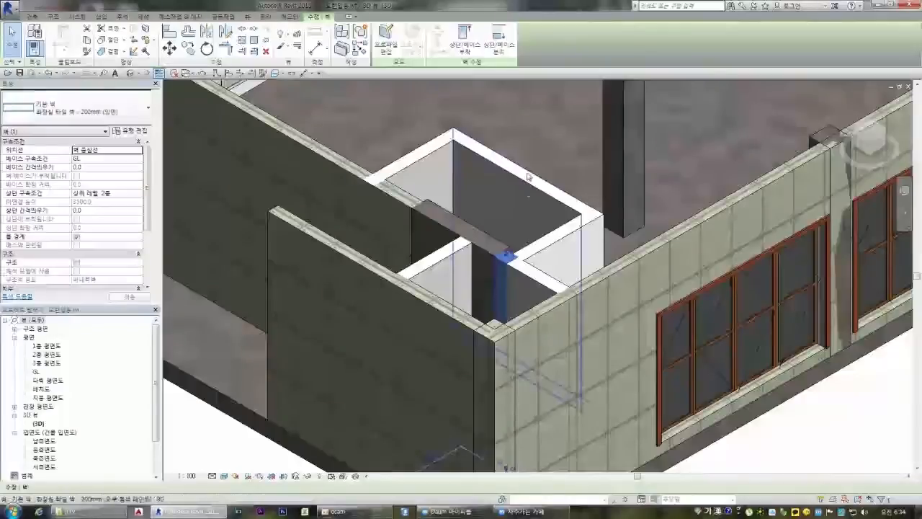
{"action": "key", "text": "Escape"}
{"action": "scroll", "coordinate": [616, 172], "scroll_direction": "down", "scroll_amount": 5}
{"action": "scroll", "coordinate": [608, 121], "scroll_direction": "up", "scroll_amount": 2}
{"action": "scroll", "coordinate": [608, 121], "scroll_direction": "down", "scroll_amount": 2}
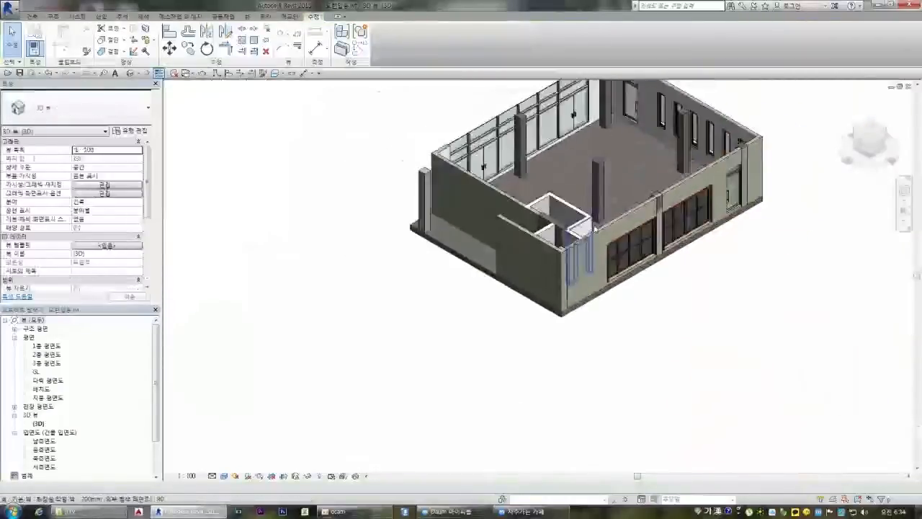
- Set the 구조 재료 of the interior column nearest the curtain wall to a 페인트 material and deselect the column
{"action": "scroll", "coordinate": [604, 131], "scroll_direction": "up", "scroll_amount": 2}
{"action": "scroll", "coordinate": [602, 126], "scroll_direction": "up", "scroll_amount": 3}
{"action": "left_click", "coordinate": [415, 278]}
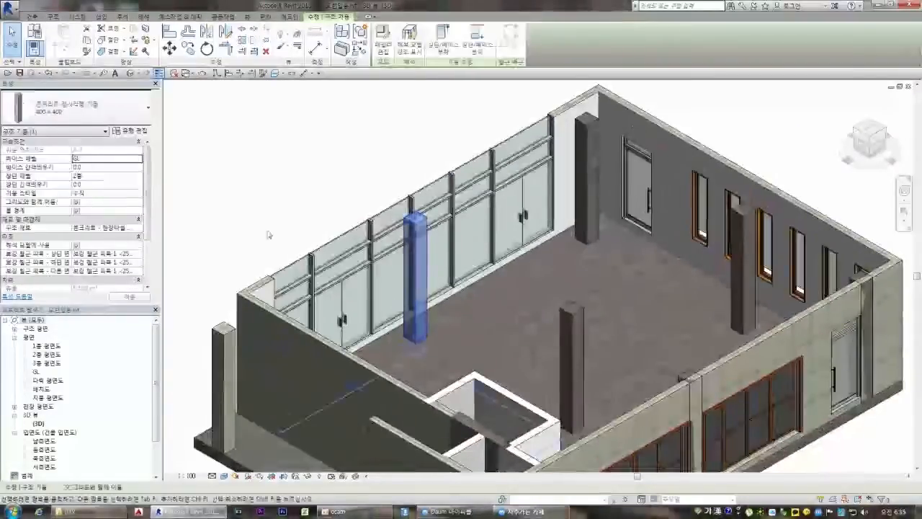
{"action": "left_click", "coordinate": [137, 228]}
{"action": "left_click", "coordinate": [138, 228]}
{"action": "scroll", "coordinate": [280, 168], "scroll_direction": "down", "scroll_amount": 5}
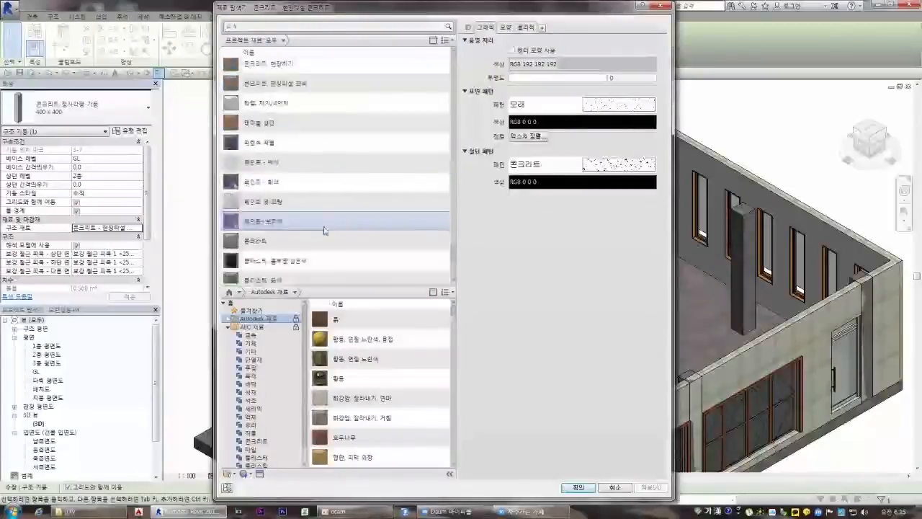
{"action": "left_click", "coordinate": [263, 105]}
{"action": "left_click", "coordinate": [578, 487]}
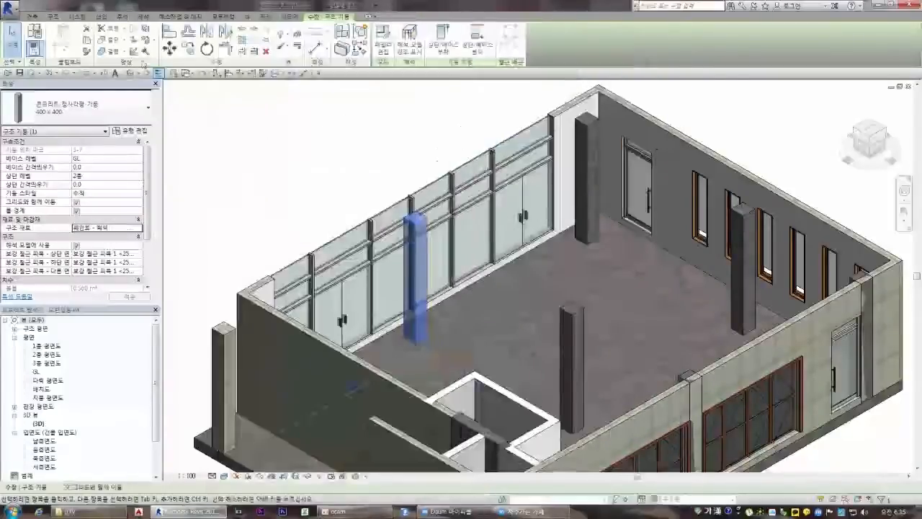
{"action": "left_click", "coordinate": [182, 110]}
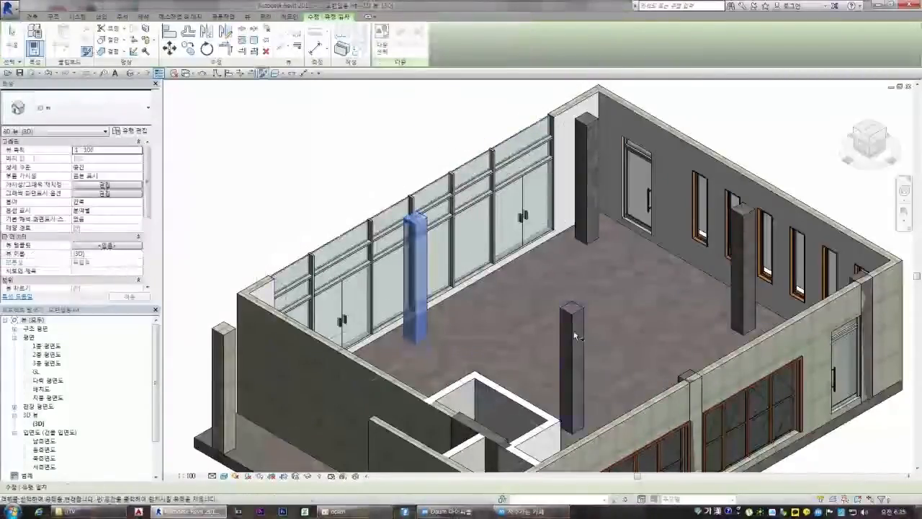
- Match the painted column's type properties onto the remaining interior columns and end the matching
{"action": "left_click", "coordinate": [744, 267]}
{"action": "left_click", "coordinate": [595, 205]}
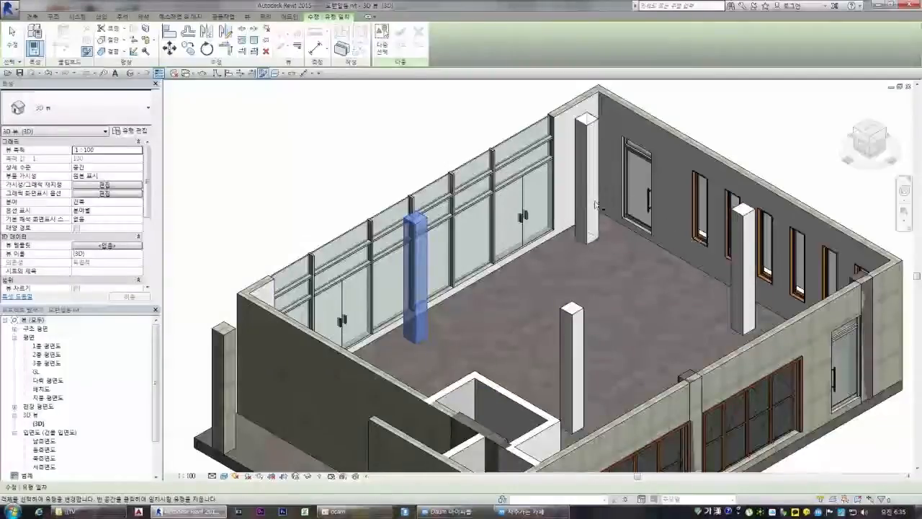
{"action": "scroll", "coordinate": [595, 213], "scroll_direction": "down", "scroll_amount": 1}
{"action": "scroll", "coordinate": [603, 216], "scroll_direction": "up", "scroll_amount": 1}
{"action": "key", "text": "Escape"}
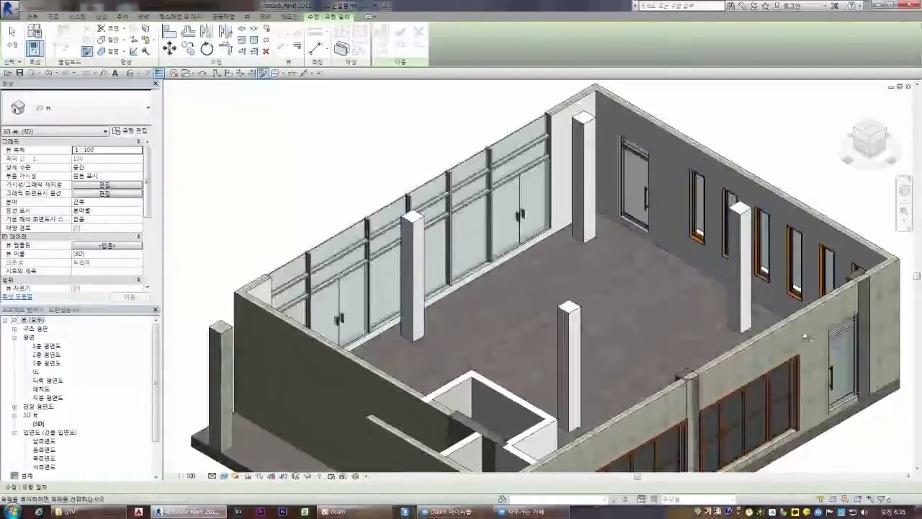
{"action": "key", "text": "Escape"}
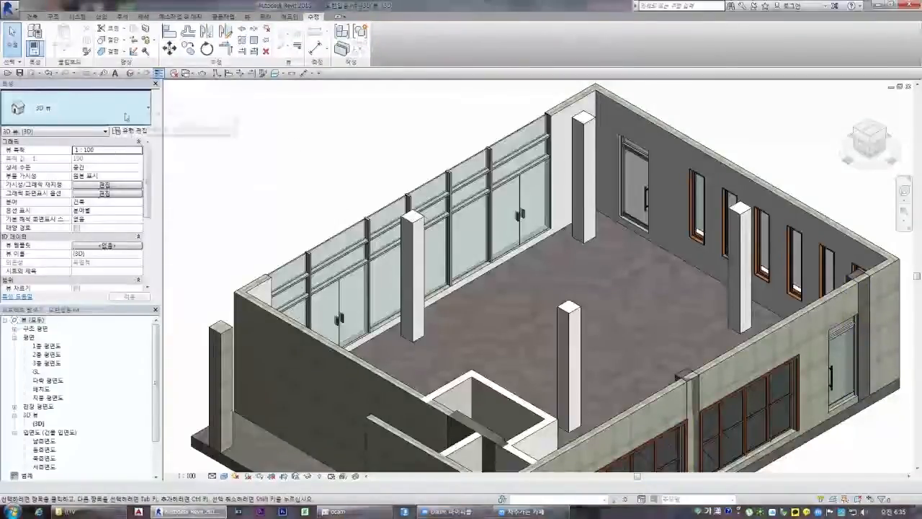
- Match the porch column's type properties onto the exterior-wall column beside the single glazed door, and open the 1층 평면도 view
{"action": "left_click", "coordinate": [86, 51]}
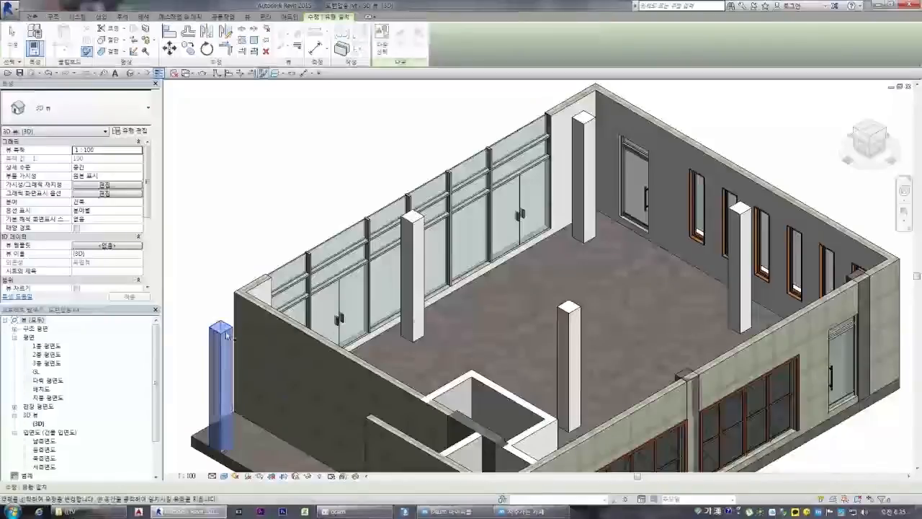
{"action": "left_click", "coordinate": [848, 278]}
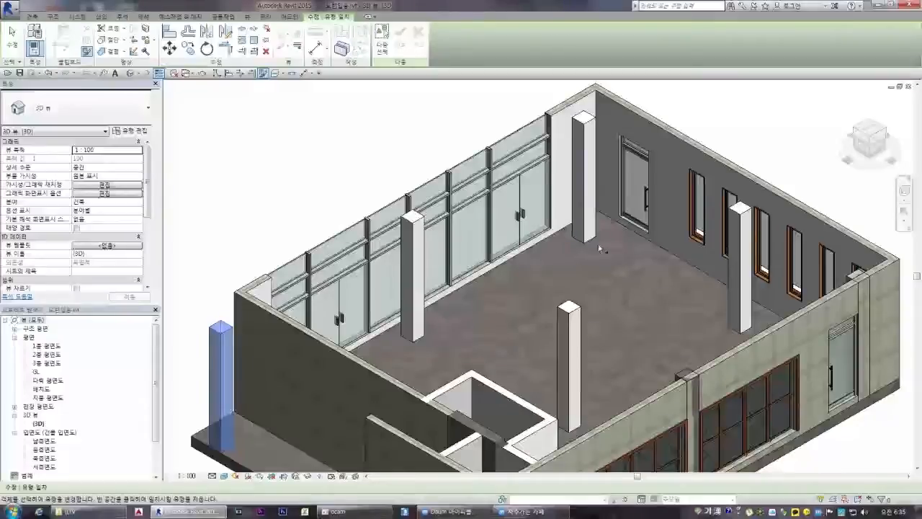
{"action": "key", "text": "Escape"}
{"action": "key", "text": "Escape"}
{"action": "scroll", "coordinate": [594, 289], "scroll_direction": "down", "scroll_amount": 2}
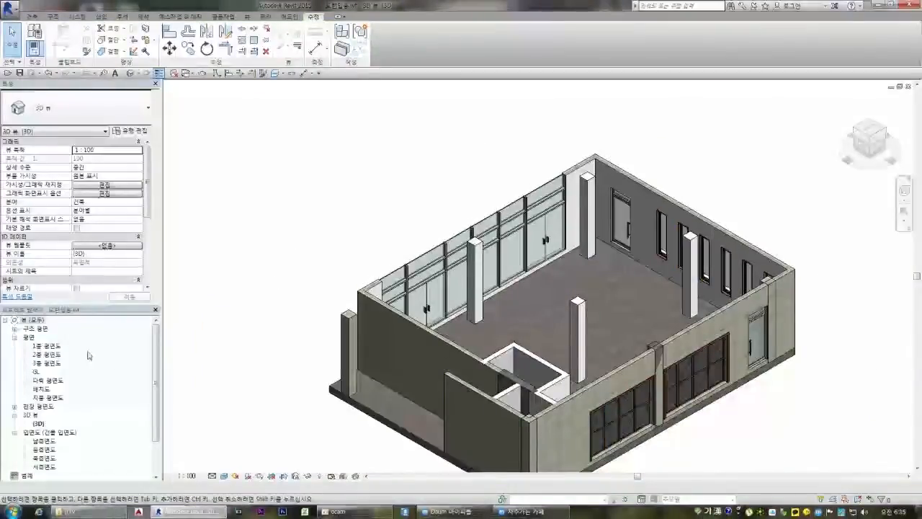
{"action": "double_click", "coordinate": [48, 346]}
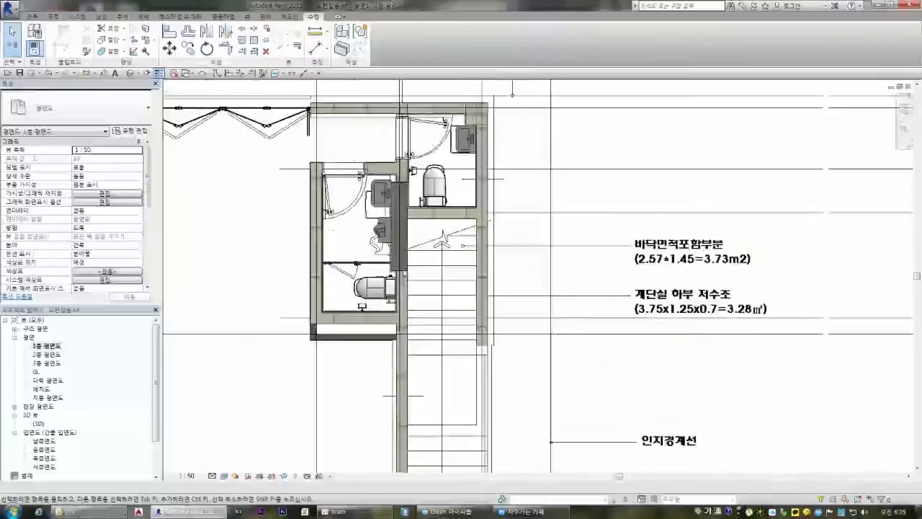
- Place a 미닫이 1000x1200mm sliding window in the outer wall of the toilet beside the stairs on the 1층 plan
{"action": "scroll", "coordinate": [464, 187], "scroll_direction": "up", "scroll_amount": 4}
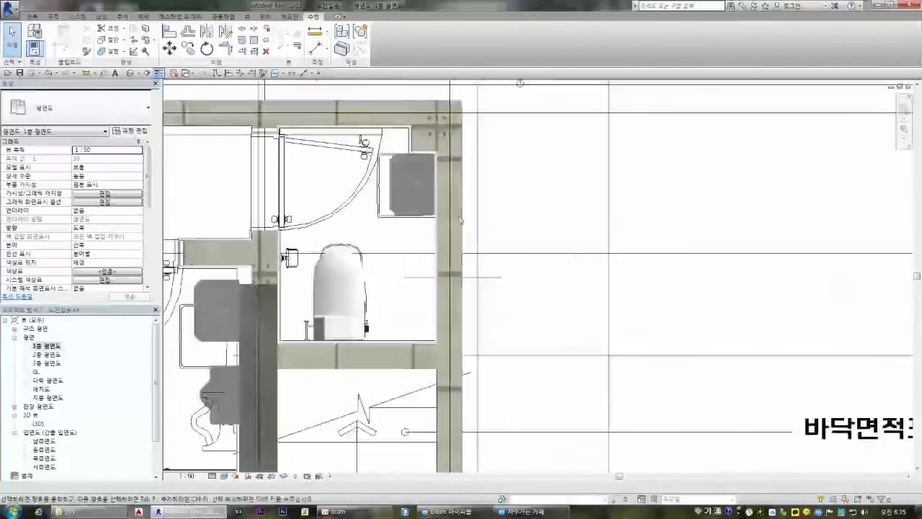
{"action": "left_click", "coordinate": [35, 18]}
{"action": "left_click", "coordinate": [71, 37]}
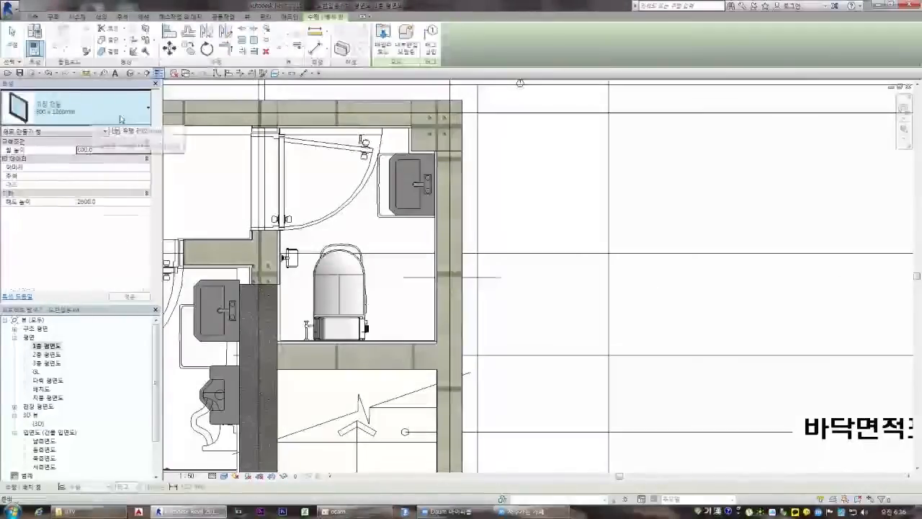
{"action": "left_click", "coordinate": [120, 117]}
{"action": "scroll", "coordinate": [72, 277], "scroll_direction": "down", "scroll_amount": 3}
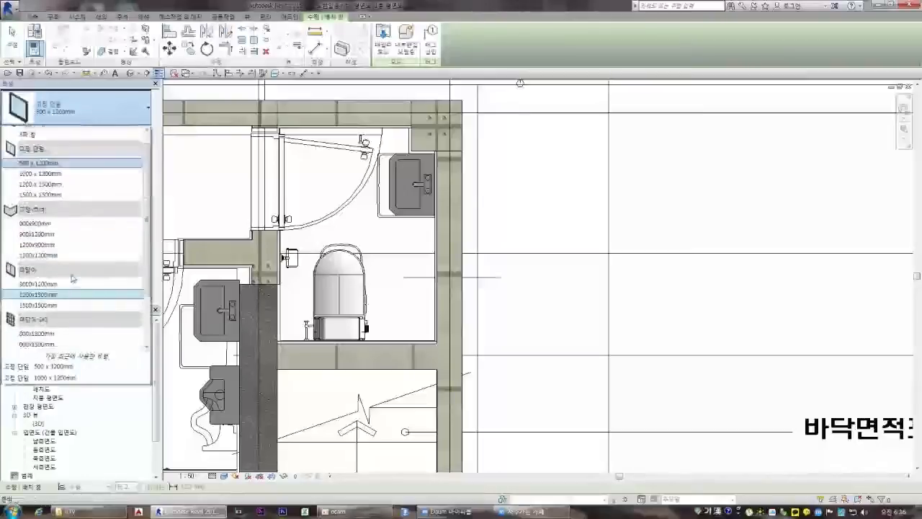
{"action": "left_click", "coordinate": [72, 274]}
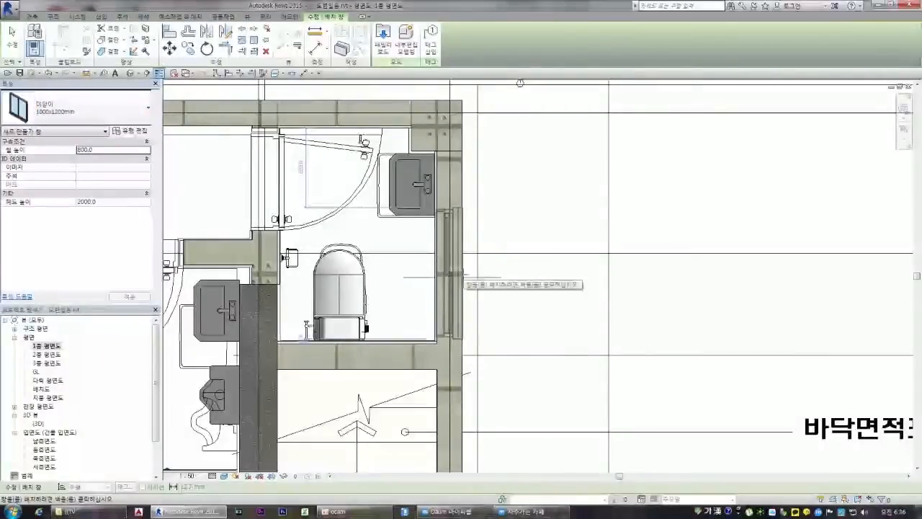
{"action": "left_click", "coordinate": [461, 275]}
- Place another 1000x1200mm sliding window in the wall between the shop and the staircase, beside the lower stair flight
{"action": "scroll", "coordinate": [475, 273], "scroll_direction": "down", "scroll_amount": 5}
{"action": "scroll", "coordinate": [444, 344], "scroll_direction": "up", "scroll_amount": 2}
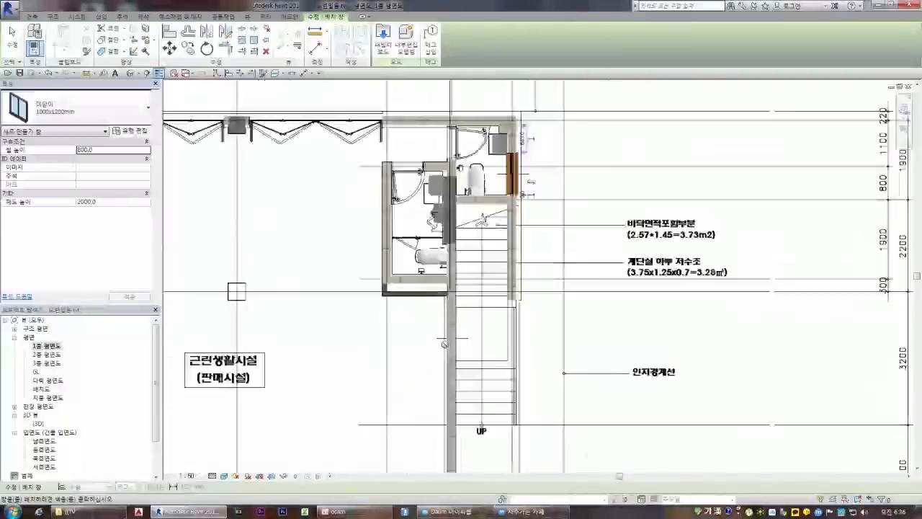
{"action": "scroll", "coordinate": [445, 344], "scroll_direction": "up", "scroll_amount": 3}
{"action": "left_click", "coordinate": [465, 330]}
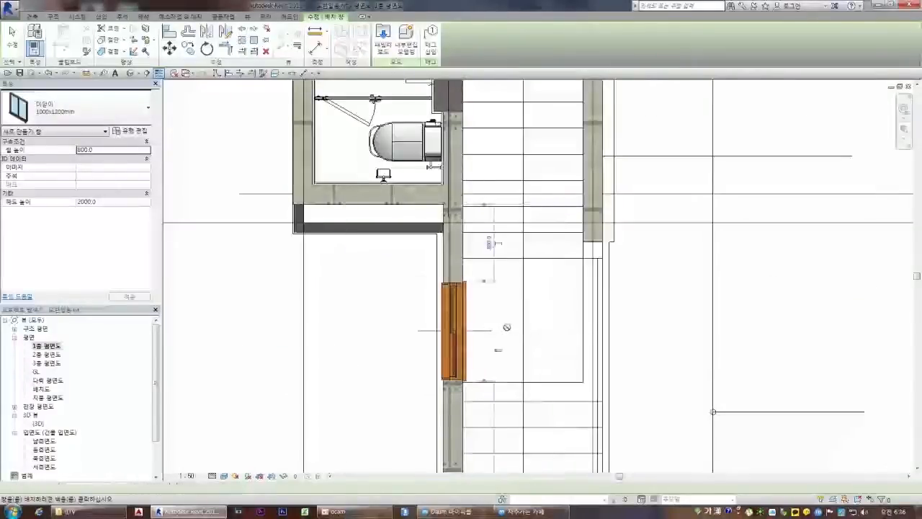
{"action": "key", "text": "Escape"}
{"action": "scroll", "coordinate": [497, 329], "scroll_direction": "down", "scroll_amount": 4}
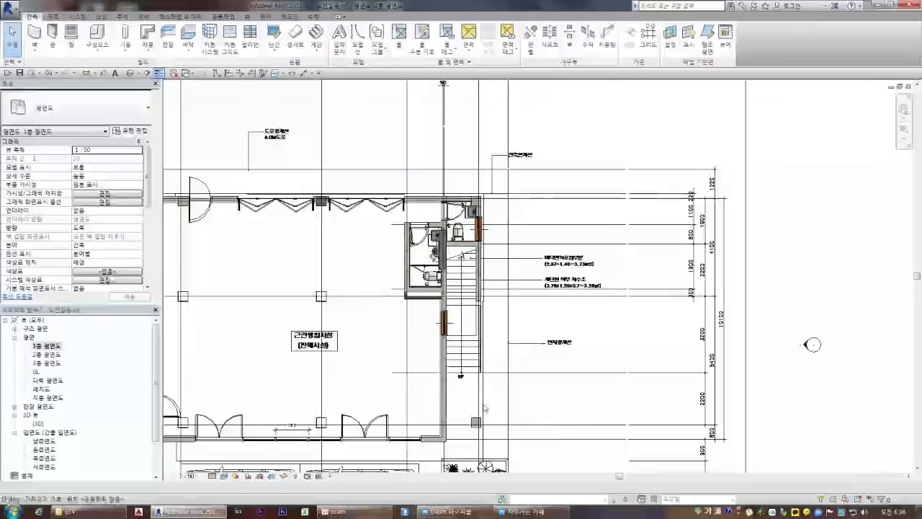
- In the {3D} view, duplicate the toilet window's type under the name 800x300mm
{"action": "scroll", "coordinate": [465, 403], "scroll_direction": "up", "scroll_amount": 3}
{"action": "scroll", "coordinate": [467, 395], "scroll_direction": "down", "scroll_amount": 5}
{"action": "scroll", "coordinate": [504, 321], "scroll_direction": "up", "scroll_amount": 8}
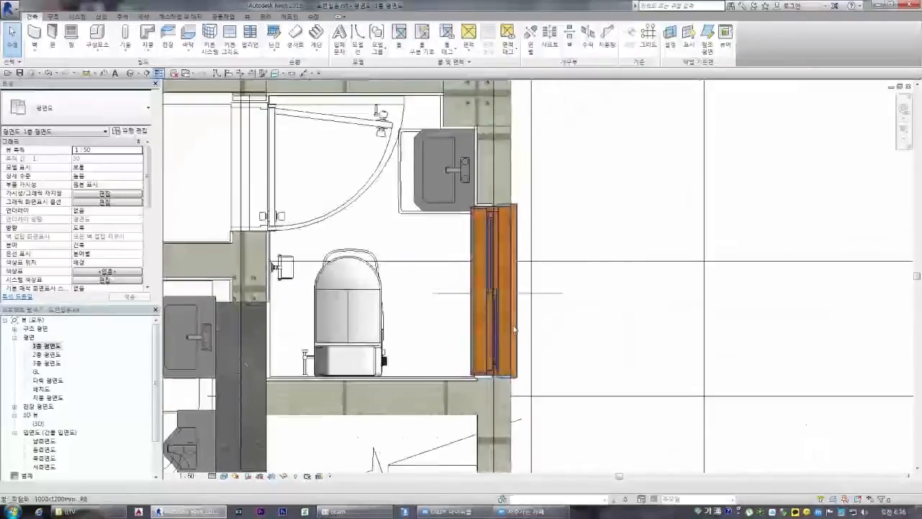
{"action": "double_click", "coordinate": [38, 423]}
{"action": "scroll", "coordinate": [504, 432], "scroll_direction": "up", "scroll_amount": 8}
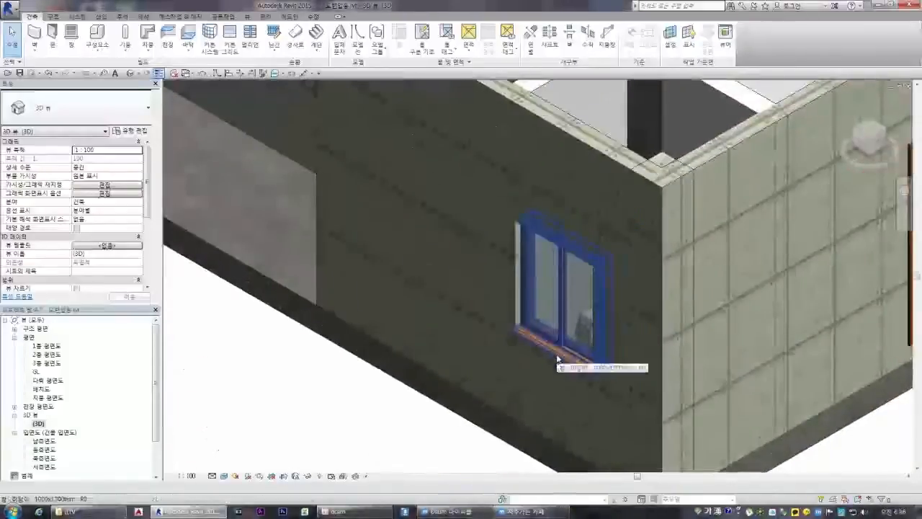
{"action": "left_click", "coordinate": [556, 357]}
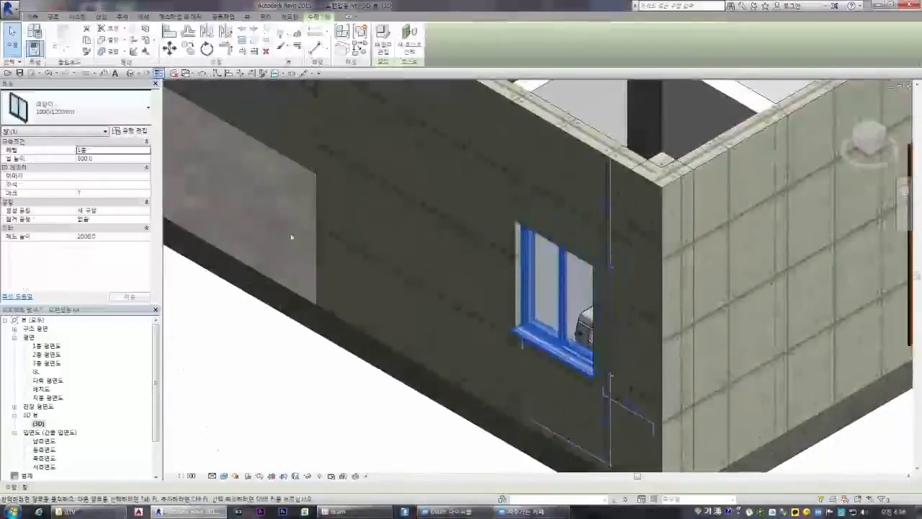
{"action": "left_click", "coordinate": [131, 132]}
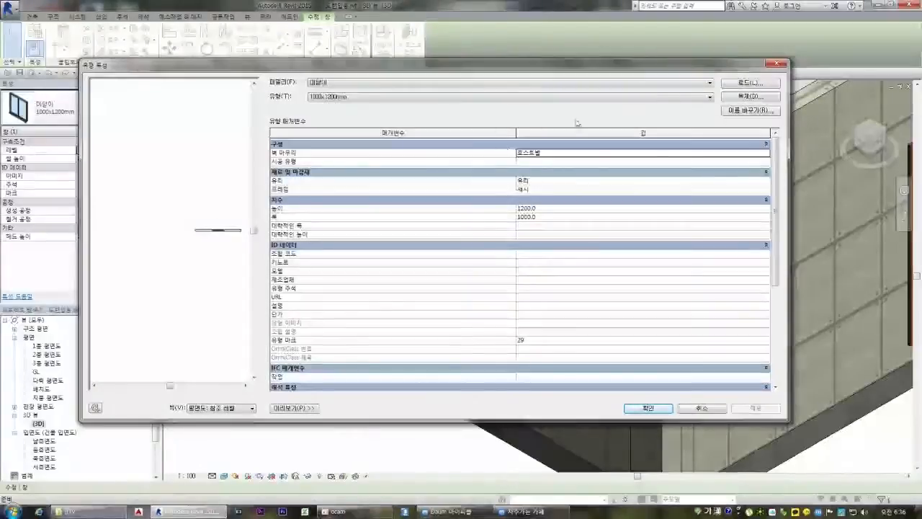
{"action": "left_click", "coordinate": [742, 96]}
{"action": "key", "text": "shift+Left"}
{"action": "key", "text": "Delete"}
{"action": "key", "text": "Delete"}
{"action": "type", "text": "9"}
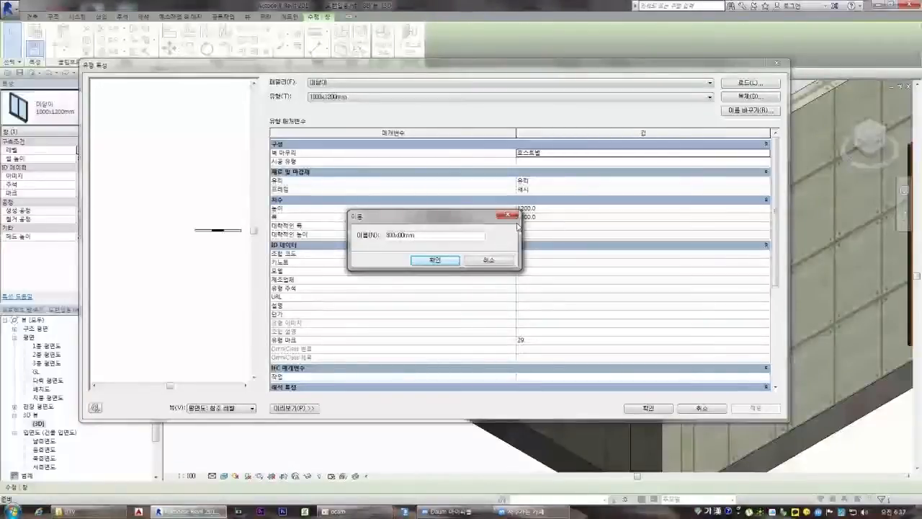
{"action": "left_click", "coordinate": [454, 260]}
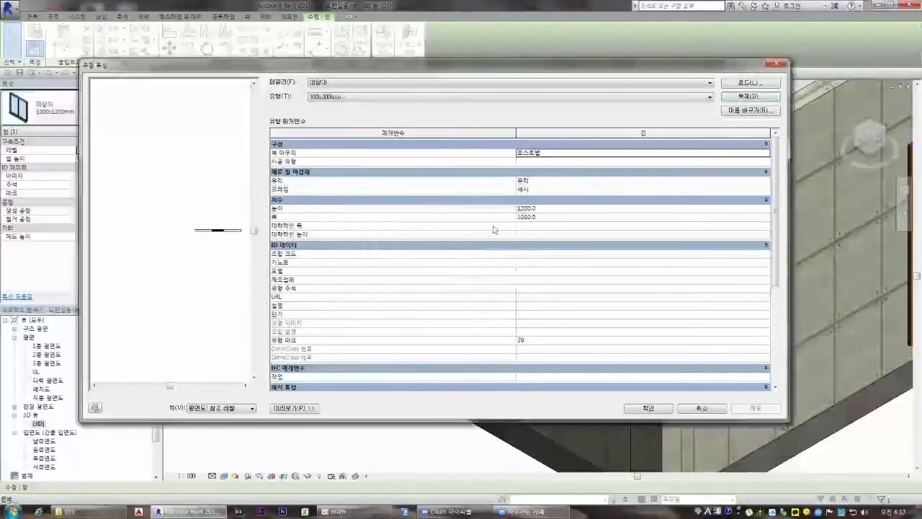
- Set the new window type's width to 800, height to 300 and default sill height to 1800
{"action": "left_click", "coordinate": [542, 217]}
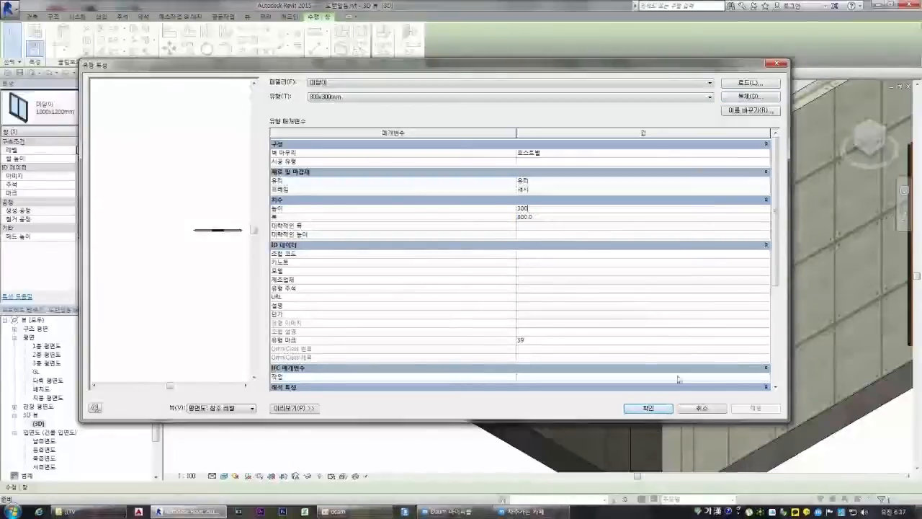
{"action": "scroll", "coordinate": [775, 229], "scroll_direction": "down", "scroll_amount": 5}
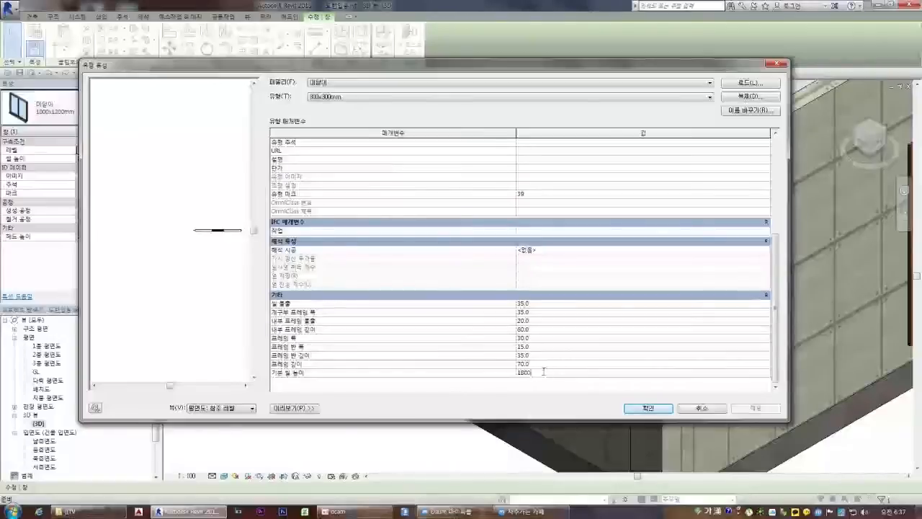
{"action": "left_click", "coordinate": [638, 410]}
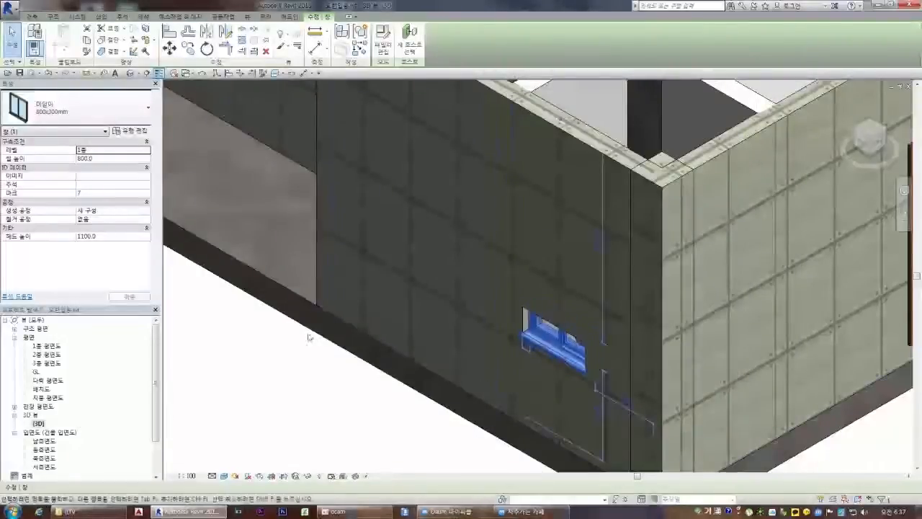
- Set the toilet window's own sill height to 1800 and check the type's default sill height
{"action": "left_click", "coordinate": [142, 159]}
{"action": "type", "text": "1800"}
{"action": "key", "text": "Return"}
{"action": "left_click", "coordinate": [127, 130]}
{"action": "left_click_drag", "start_coordinate": [774, 240], "coordinate": [678, 347]}
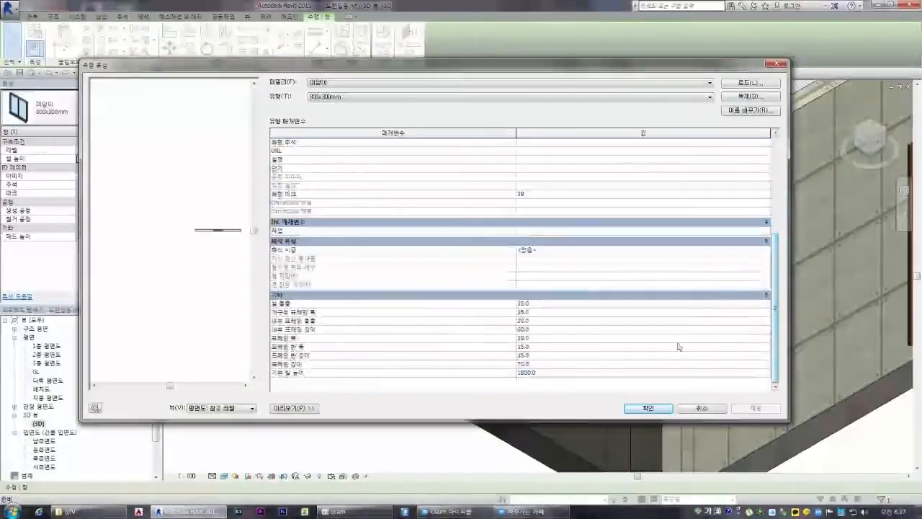
{"action": "left_click", "coordinate": [664, 406]}
{"action": "key", "text": "Escape"}
- Set the sill height of the 1000x1200mm window in the staircase wall to 1200
{"action": "scroll", "coordinate": [607, 319], "scroll_direction": "down", "scroll_amount": 3}
{"action": "scroll", "coordinate": [801, 197], "scroll_direction": "up", "scroll_amount": 5}
{"action": "left_click", "coordinate": [862, 144]}
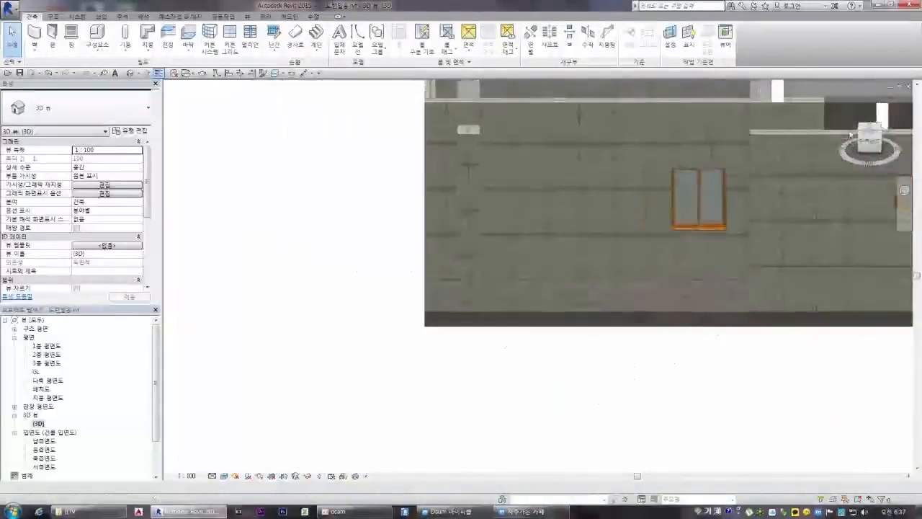
{"action": "scroll", "coordinate": [713, 212], "scroll_direction": "up", "scroll_amount": 2}
{"action": "scroll", "coordinate": [713, 213], "scroll_direction": "down", "scroll_amount": 2}
{"action": "scroll", "coordinate": [669, 221], "scroll_direction": "up", "scroll_amount": 2}
{"action": "left_click", "coordinate": [668, 222]}
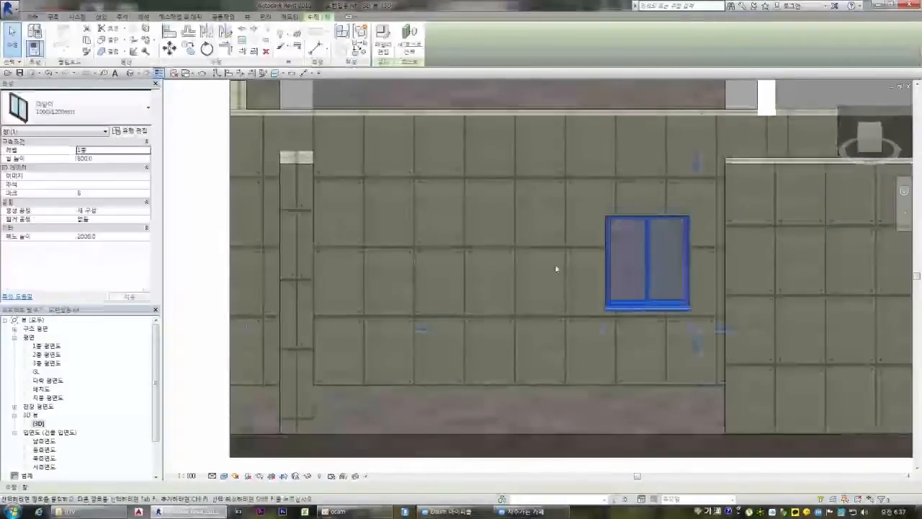
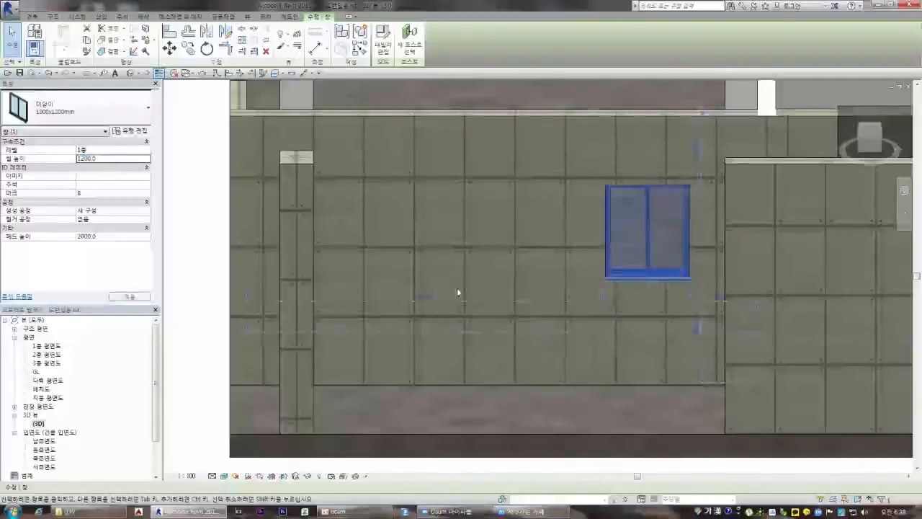
{"action": "scroll", "coordinate": [457, 291], "scroll_direction": "down", "scroll_amount": 2}
{"action": "left_click", "coordinate": [499, 411]}
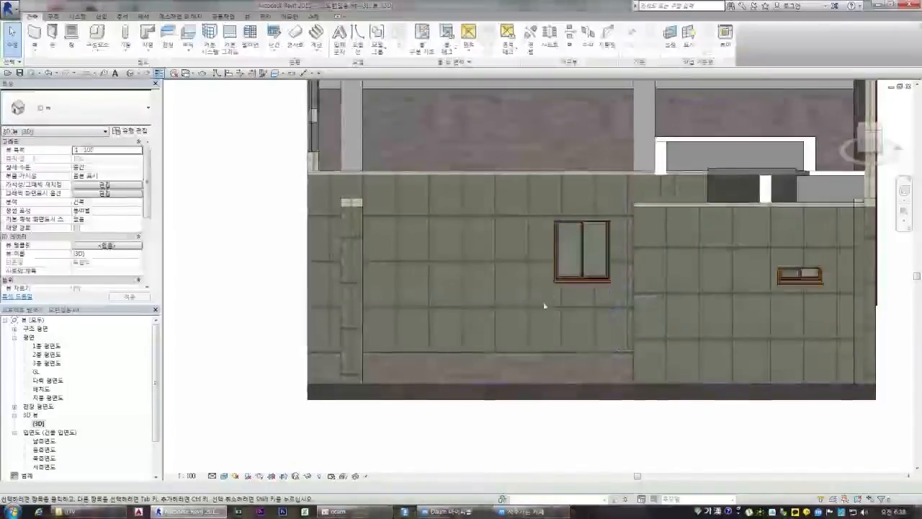
- Start the structural Beam command and open the family loader at the Korea library
{"action": "scroll", "coordinate": [555, 290], "scroll_direction": "down", "scroll_amount": 5}
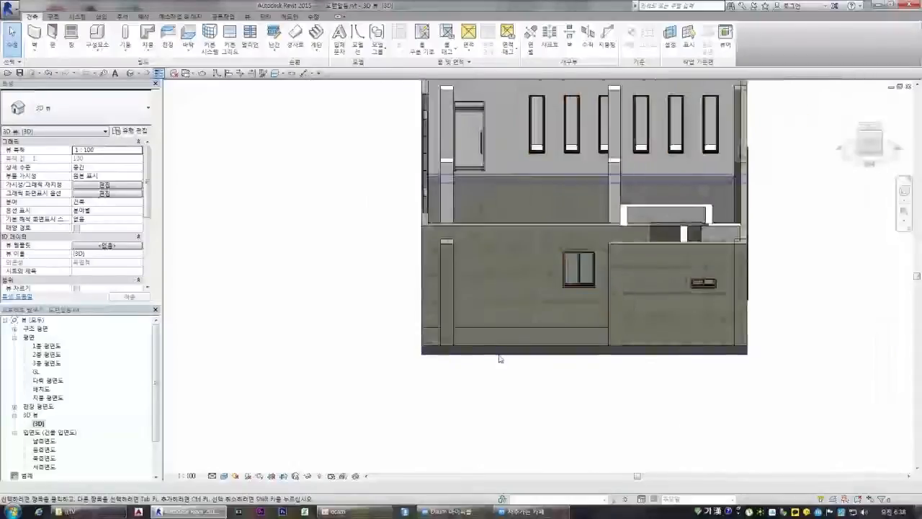
{"action": "left_click", "coordinate": [864, 142]}
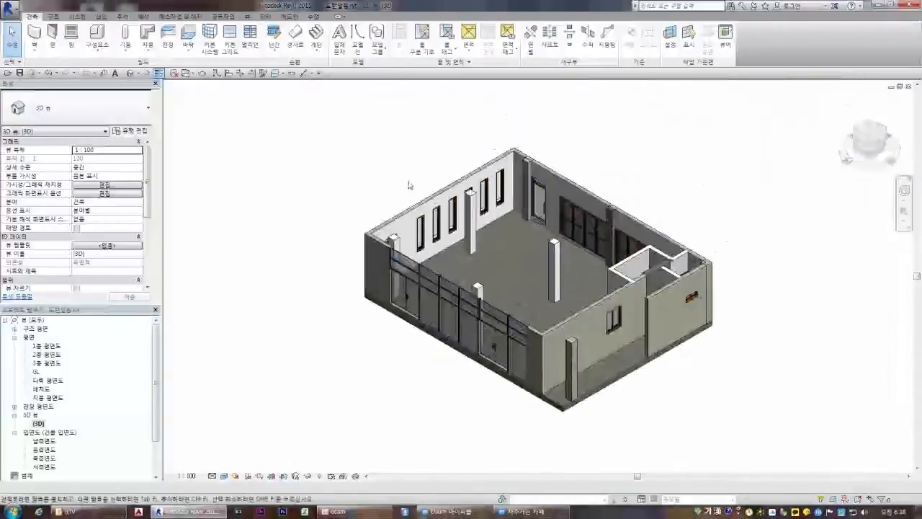
{"action": "scroll", "coordinate": [288, 168], "scroll_direction": "up", "scroll_amount": 4}
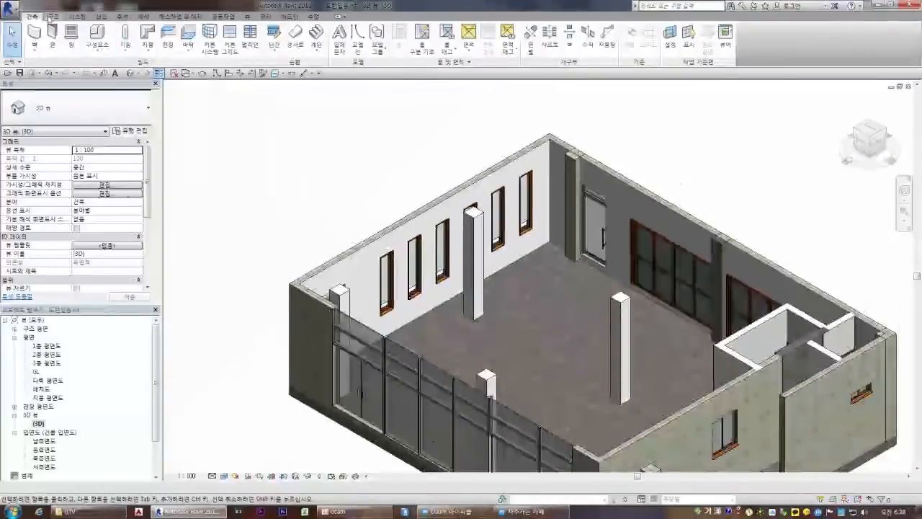
{"action": "left_click", "coordinate": [51, 15]}
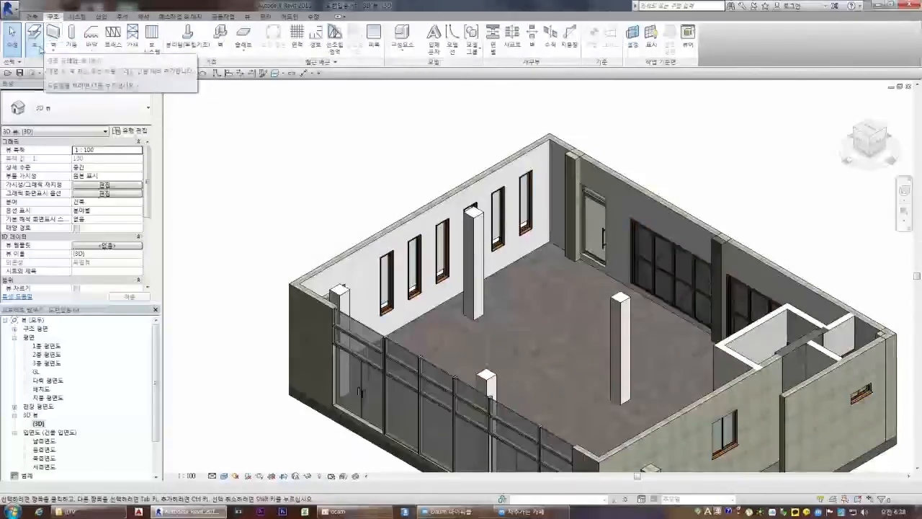
{"action": "left_click", "coordinate": [36, 40]}
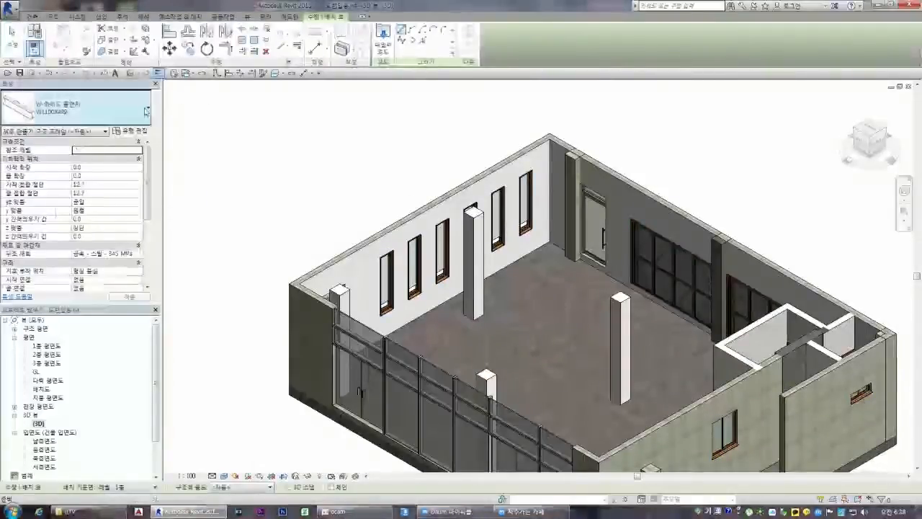
{"action": "left_click", "coordinate": [146, 112]}
{"action": "left_click", "coordinate": [382, 40]}
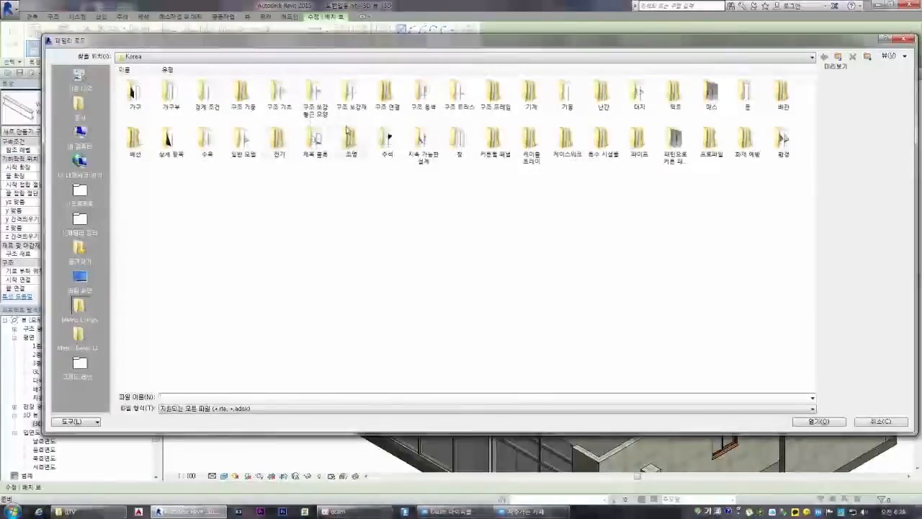
- Browse the structural folders of the Korea library to find a concrete beam family
{"action": "double_click", "coordinate": [388, 101]}
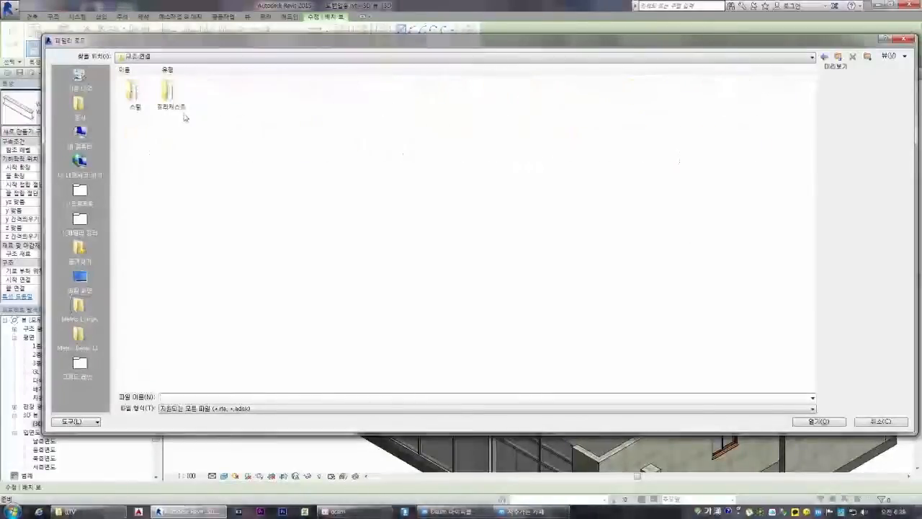
{"action": "key", "text": "BackSpace"}
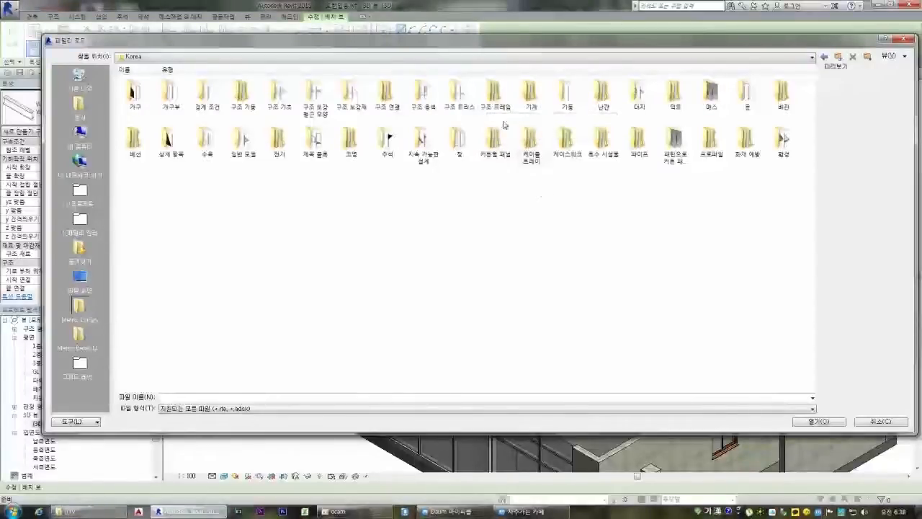
{"action": "double_click", "coordinate": [195, 105]}
{"action": "key", "text": "BackSpace"}
{"action": "double_click", "coordinate": [242, 97]}
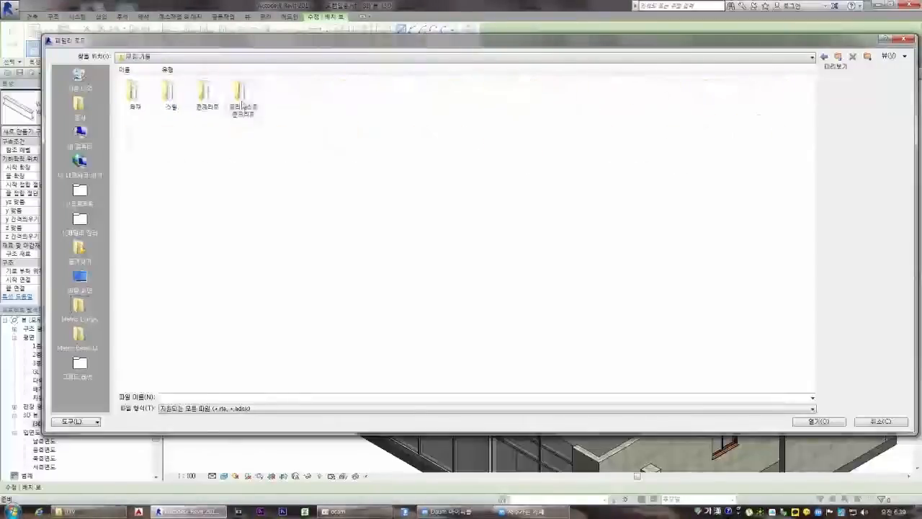
{"action": "key", "text": "BackSpace"}
{"action": "double_click", "coordinate": [281, 97]}
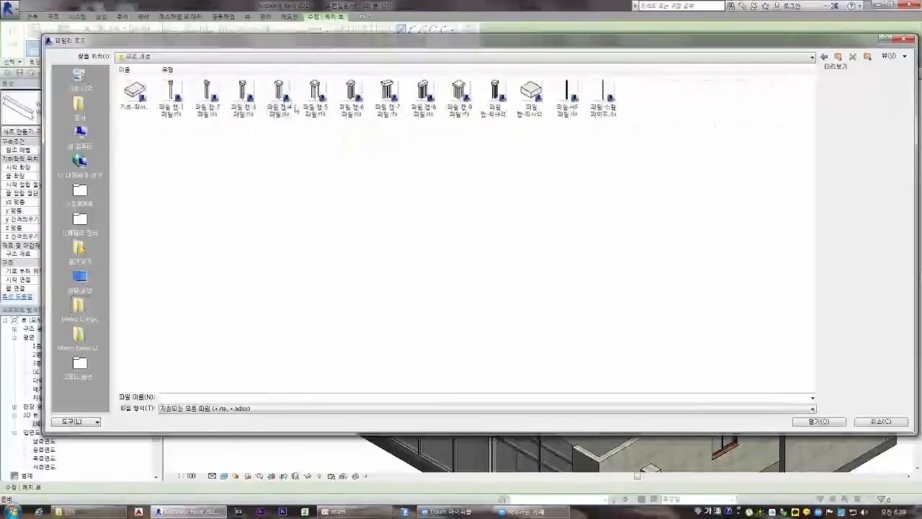
{"action": "key", "text": "BackSpace"}
{"action": "double_click", "coordinate": [385, 109]}
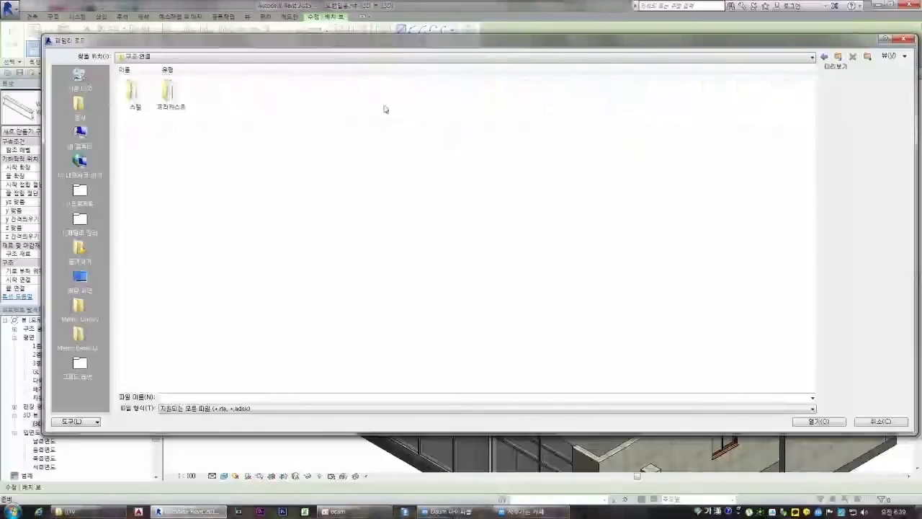
{"action": "key", "text": "BackSpace"}
{"action": "double_click", "coordinate": [459, 101]}
{"action": "key", "text": "BackSpace"}
{"action": "double_click", "coordinate": [460, 101]}
{"action": "key", "text": "BackSpace"}
- Load the 콘크리트-직사각형 보.rfa family from the 콘크리트 folder under 구조 프레임, and open the 1층 평면도 view
{"action": "double_click", "coordinate": [497, 97]}
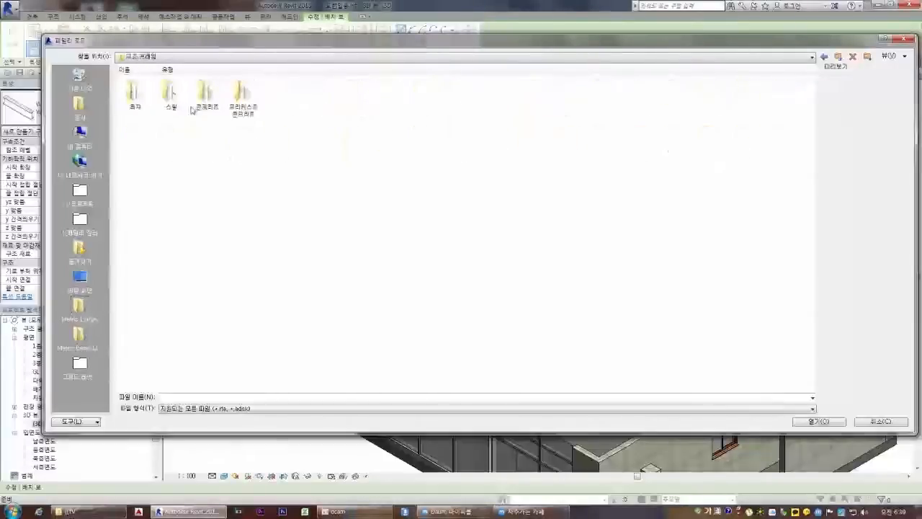
{"action": "double_click", "coordinate": [207, 93]}
{"action": "left_click", "coordinate": [210, 97]}
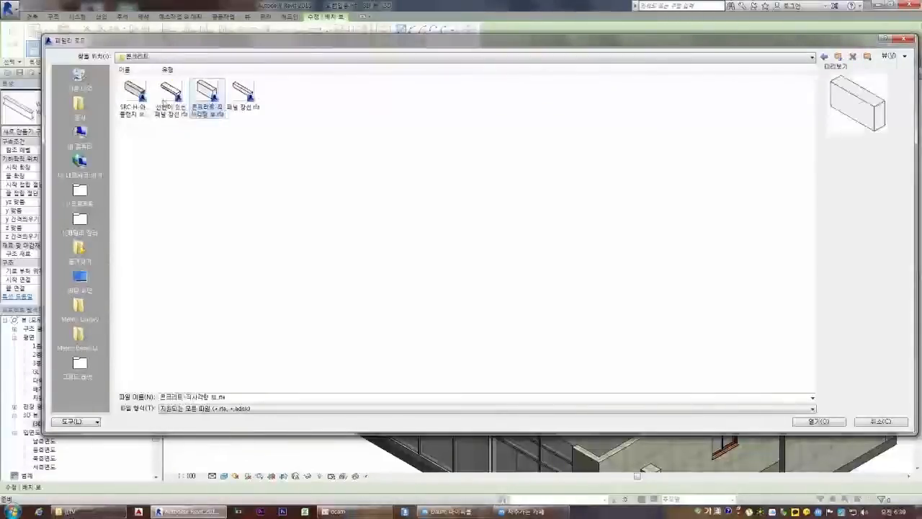
{"action": "double_click", "coordinate": [207, 96]}
{"action": "double_click", "coordinate": [46, 345]}
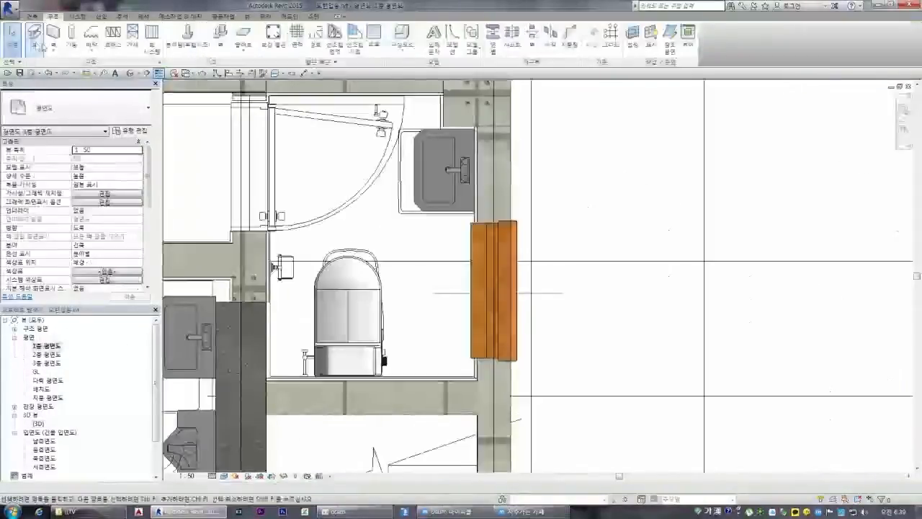
- Draw a 400 x 800mm concrete beam in the 1층 평면도 between the upper-left corner column and the column directly below it
{"action": "left_click", "coordinate": [41, 46]}
{"action": "scroll", "coordinate": [585, 242], "scroll_direction": "down", "scroll_amount": 10}
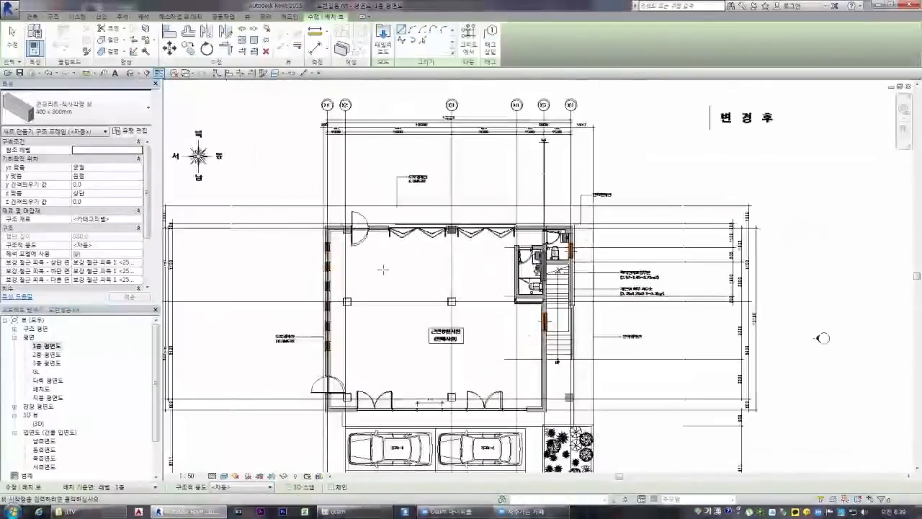
{"action": "scroll", "coordinate": [346, 262], "scroll_direction": "up", "scroll_amount": 2}
{"action": "left_click", "coordinate": [346, 227]}
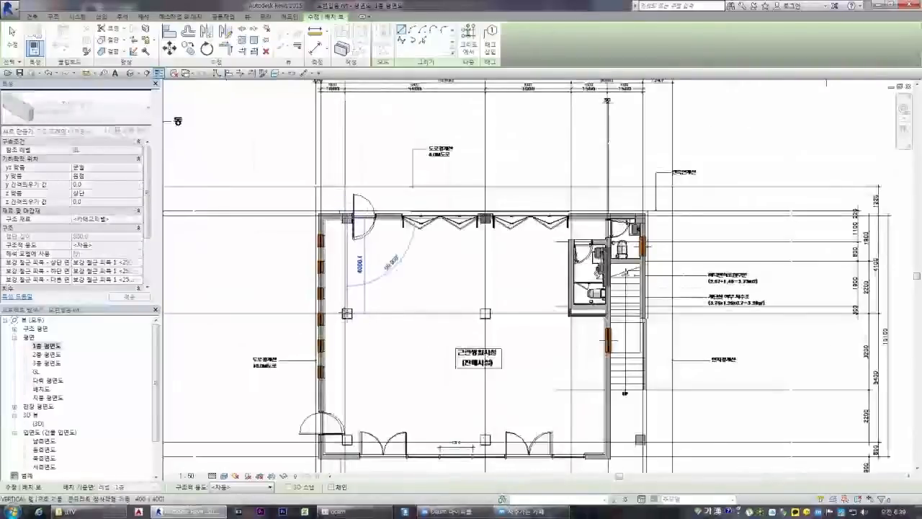
{"action": "left_click", "coordinate": [347, 314]}
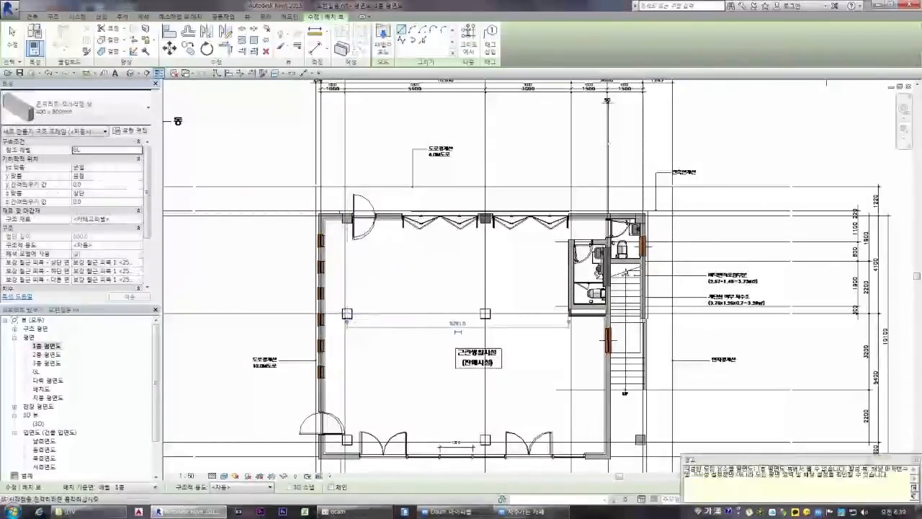
- Open the 3D view and review the placed beam's level, position and material properties
{"action": "double_click", "coordinate": [37, 423]}
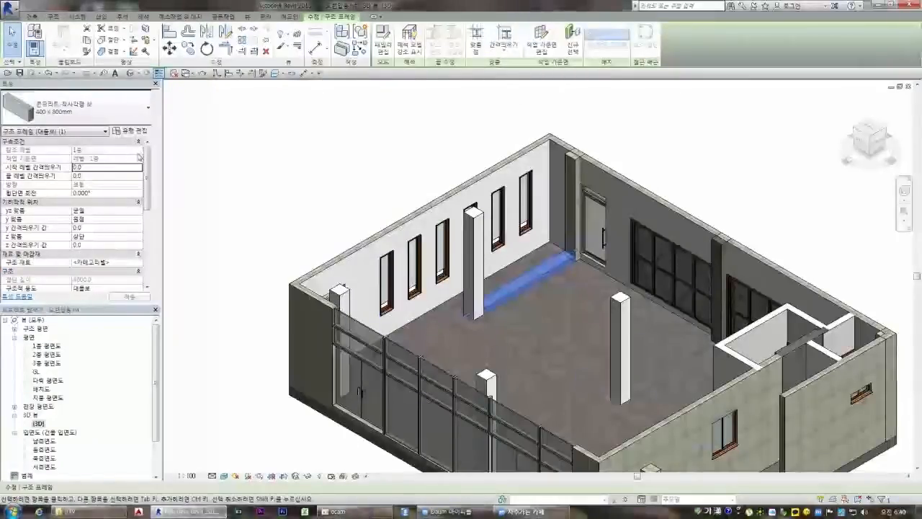
{"action": "scroll", "coordinate": [149, 288], "scroll_direction": "down", "scroll_amount": 5}
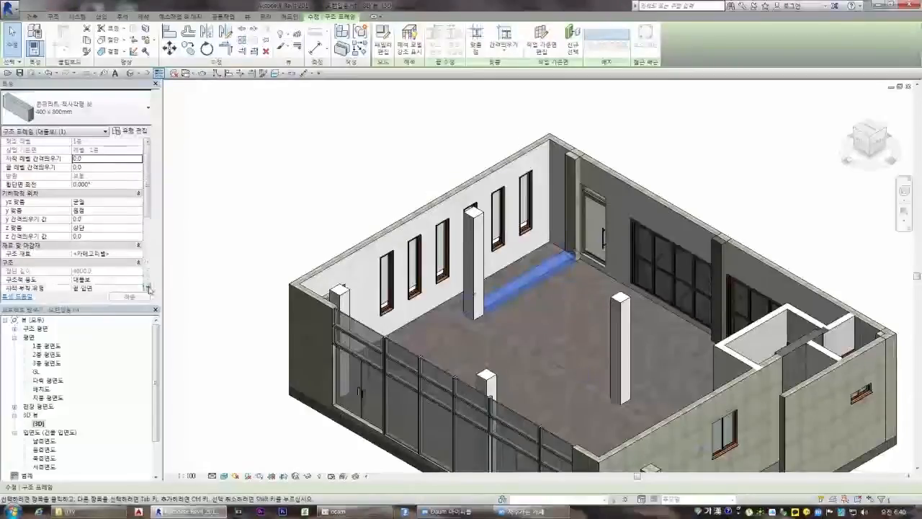
{"action": "scroll", "coordinate": [149, 288], "scroll_direction": "up", "scroll_amount": 3}
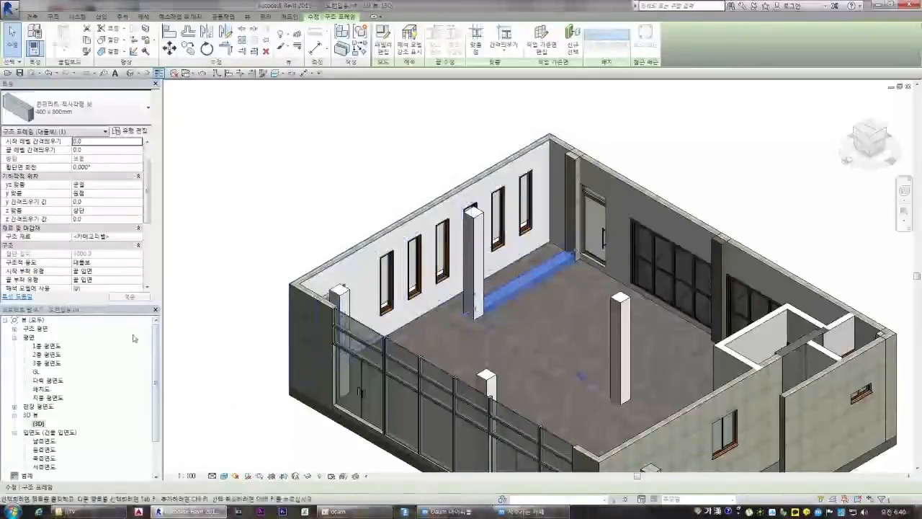
{"action": "left_click", "coordinate": [373, 231]}
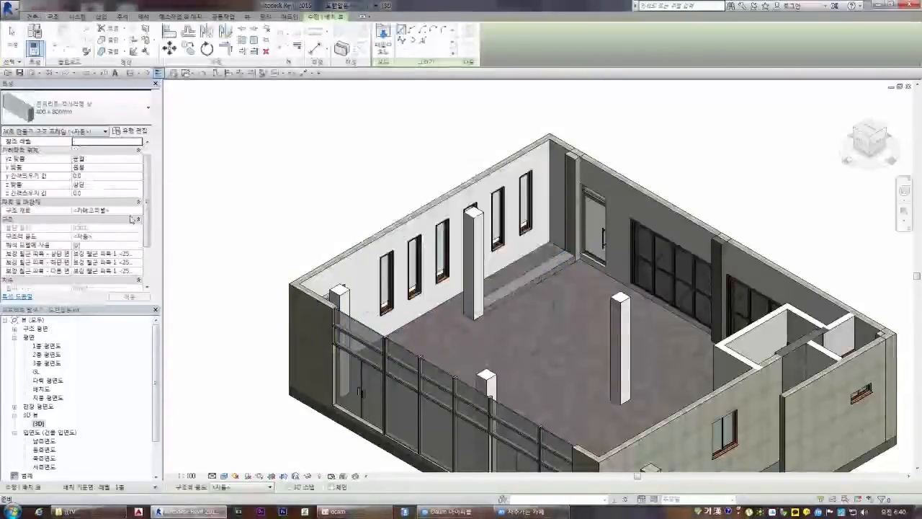
- Set the structural material for new beams to 페인트 - 백색 and their reference level to 1층
{"action": "left_click", "coordinate": [140, 211]}
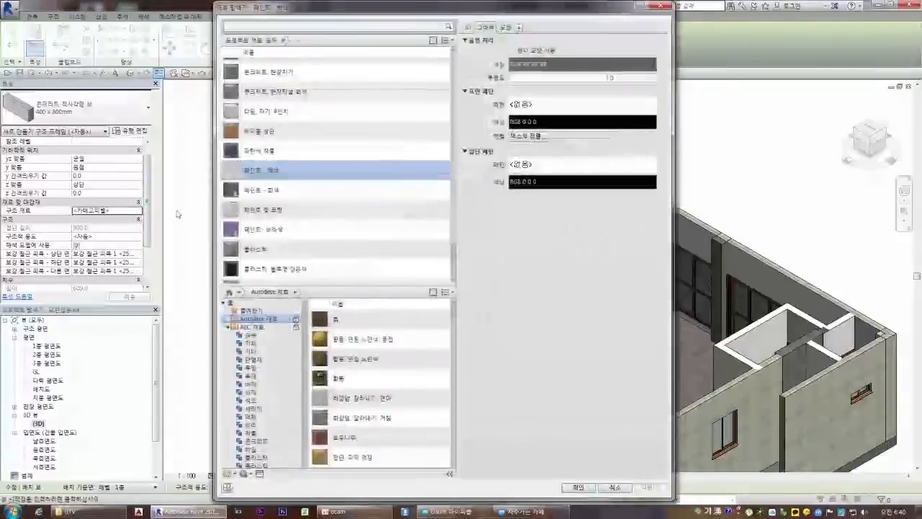
{"action": "double_click", "coordinate": [255, 176]}
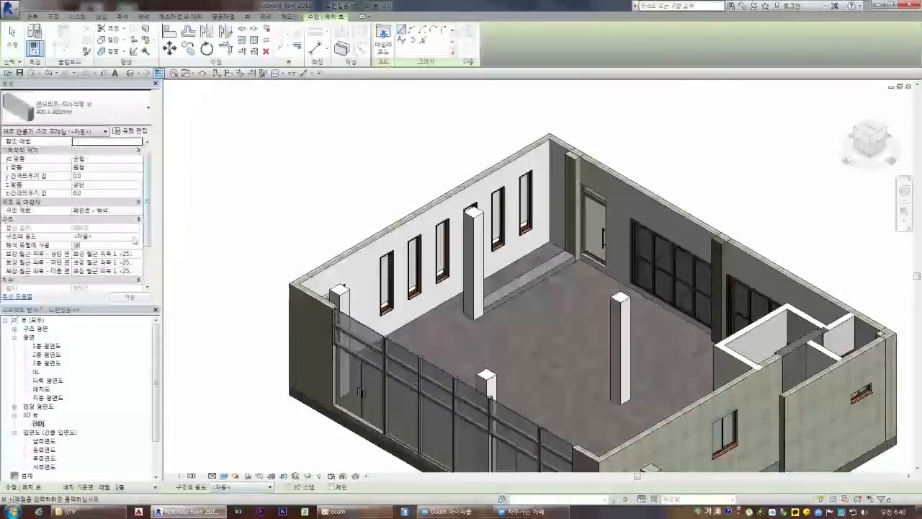
{"action": "scroll", "coordinate": [148, 202], "scroll_direction": "up", "scroll_amount": 2}
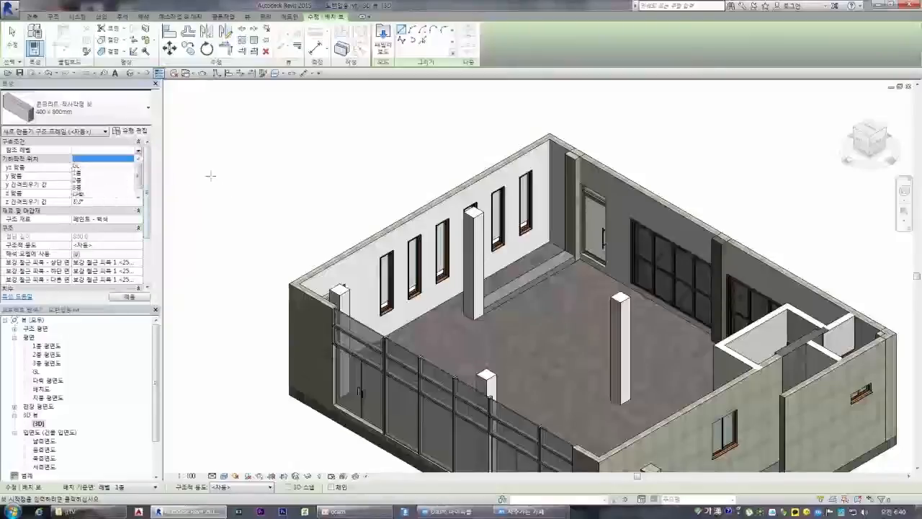
{"action": "left_click", "coordinate": [82, 173]}
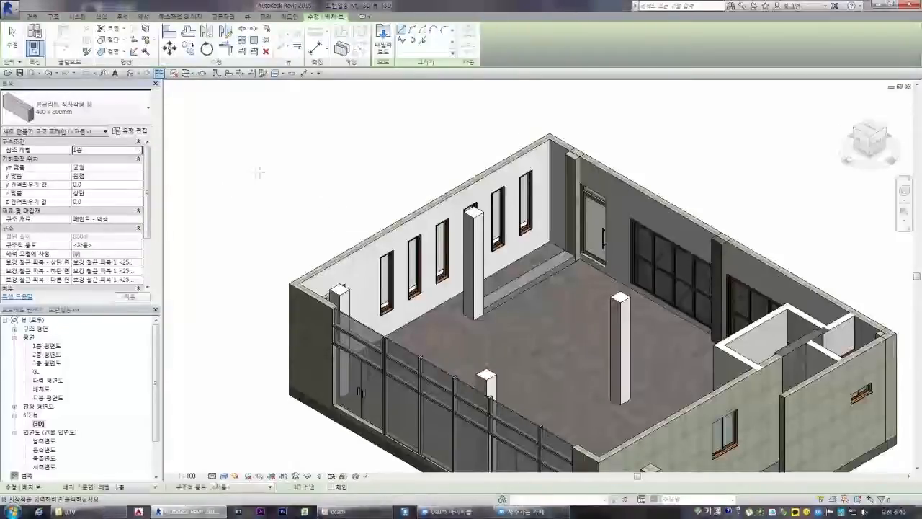
{"action": "key", "text": "Escape"}
- Select the beam lying on the floor in the 3D view and examine its type properties
{"action": "left_click", "coordinate": [516, 286]}
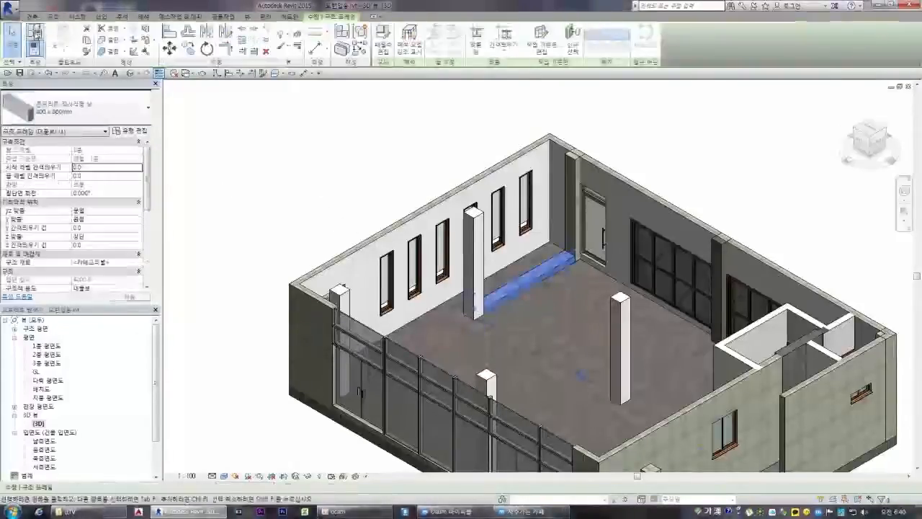
{"action": "left_click", "coordinate": [35, 32]}
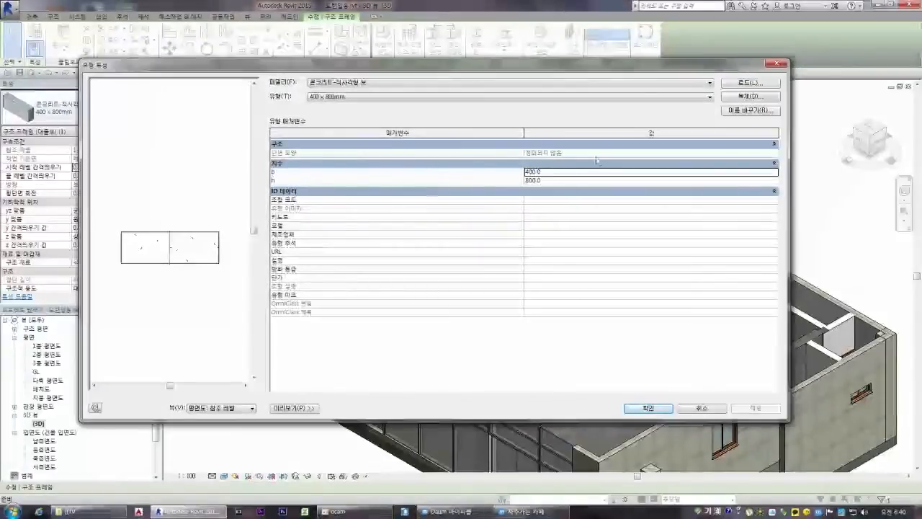
{"action": "key", "text": "Escape"}
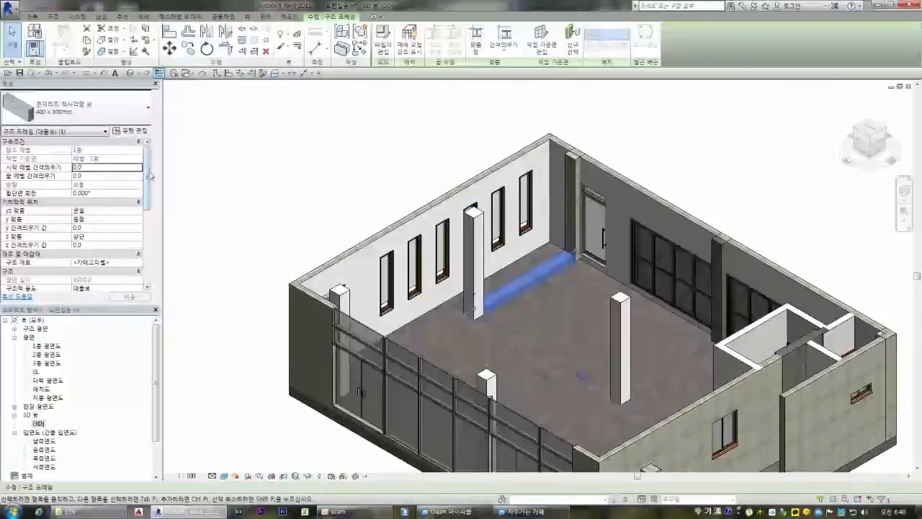
{"action": "left_click", "coordinate": [129, 132]}
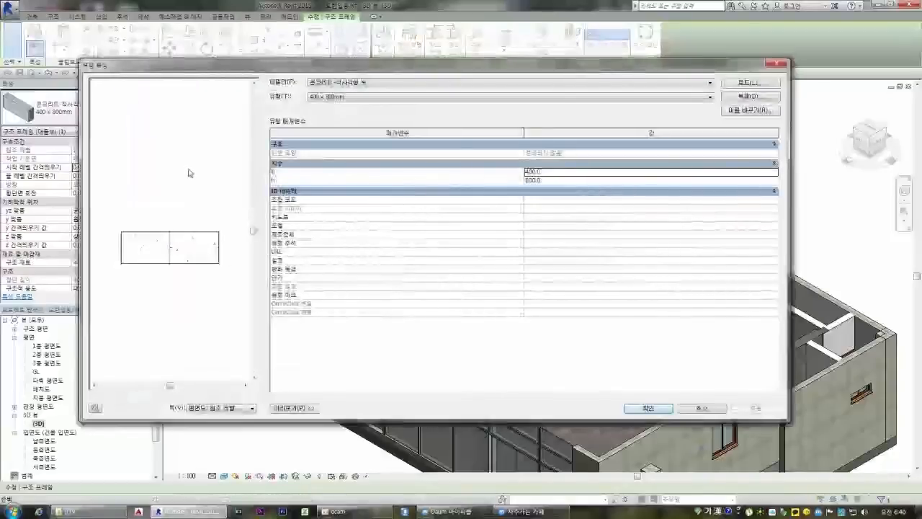
{"action": "key", "text": "Escape"}
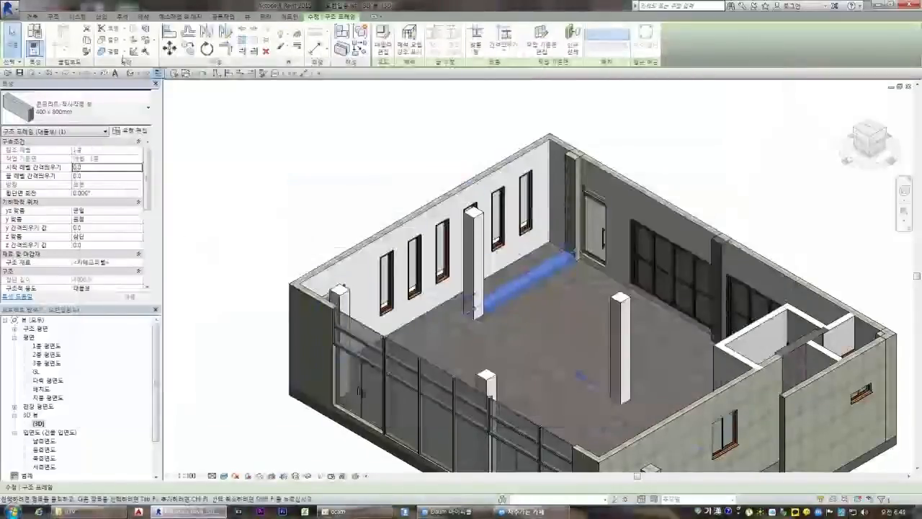
- Cut the beam to the clipboard and paste it aligned to the 2층 level
{"action": "key", "text": "Escape"}
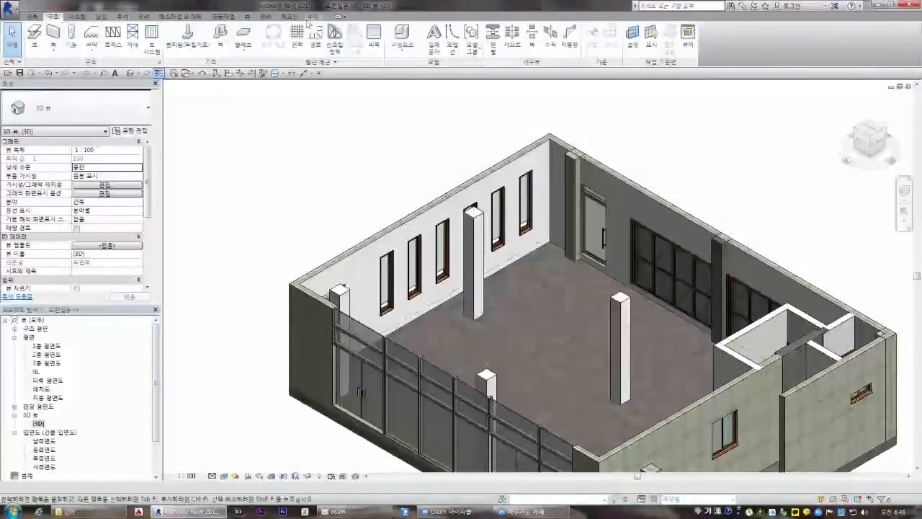
{"action": "left_click", "coordinate": [312, 16]}
{"action": "left_click", "coordinate": [63, 44]}
{"action": "left_click", "coordinate": [78, 88]}
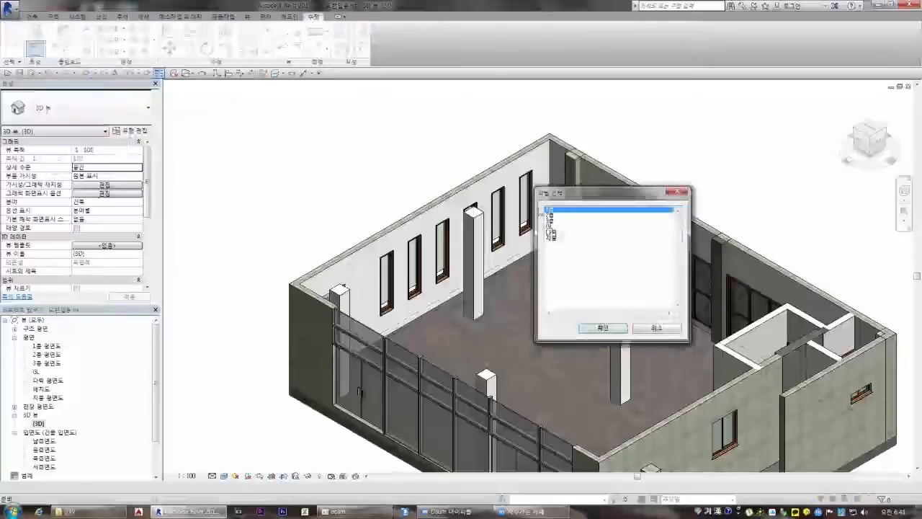
{"action": "left_click", "coordinate": [569, 214]}
{"action": "left_click", "coordinate": [602, 325]}
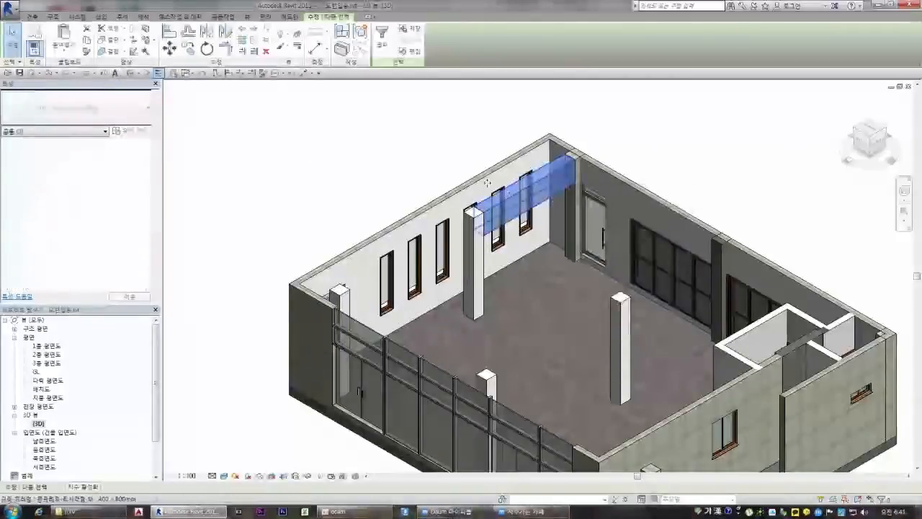
{"action": "key", "text": "Escape"}
{"action": "left_click", "coordinate": [512, 197]}
{"action": "left_click", "coordinate": [131, 131]}
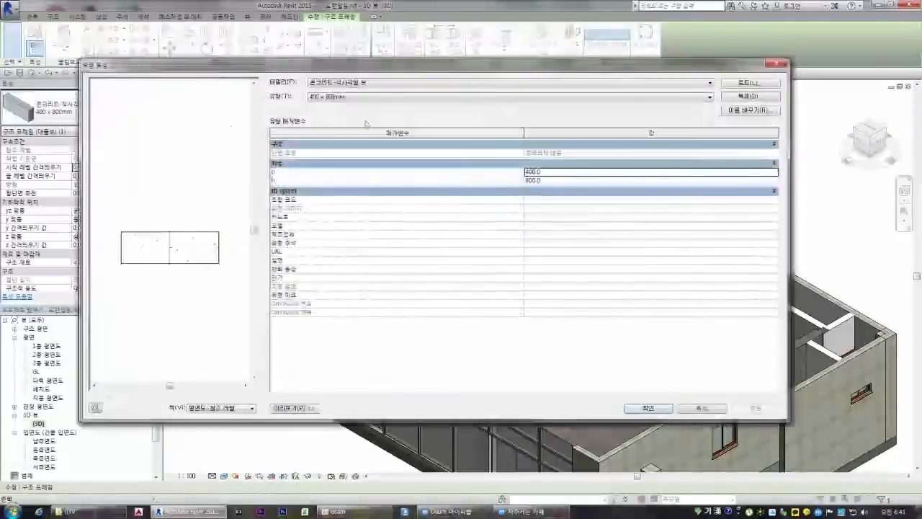
{"action": "type", "text": "60"}
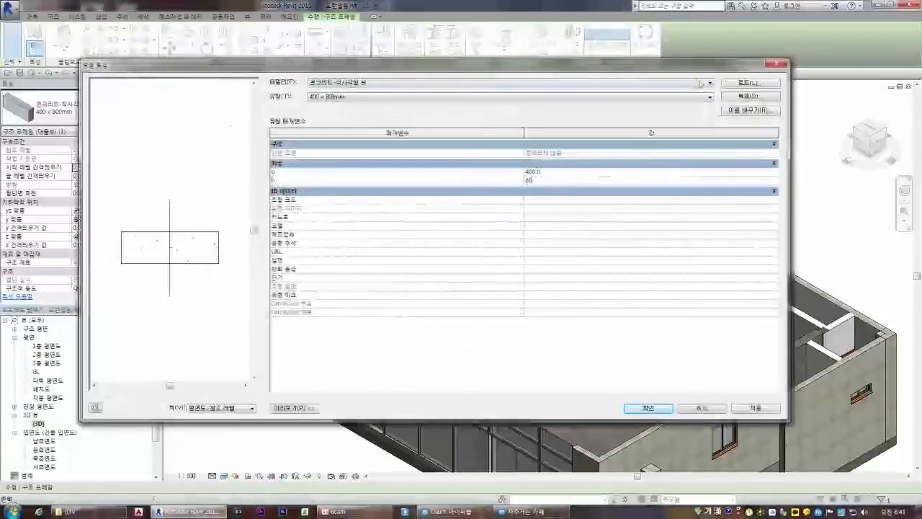
{"action": "left_click", "coordinate": [738, 97]}
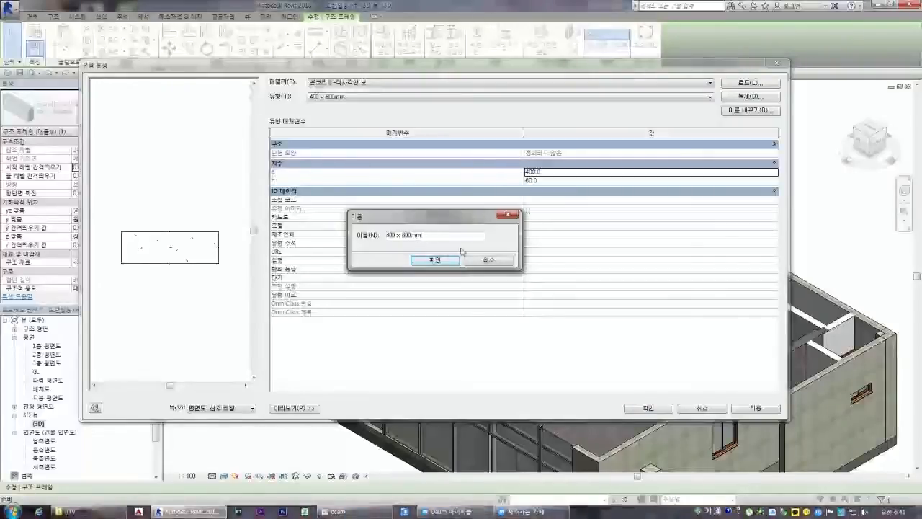
{"action": "key", "text": "Return"}
{"action": "left_click", "coordinate": [519, 257]}
{"action": "left_click", "coordinate": [709, 96]}
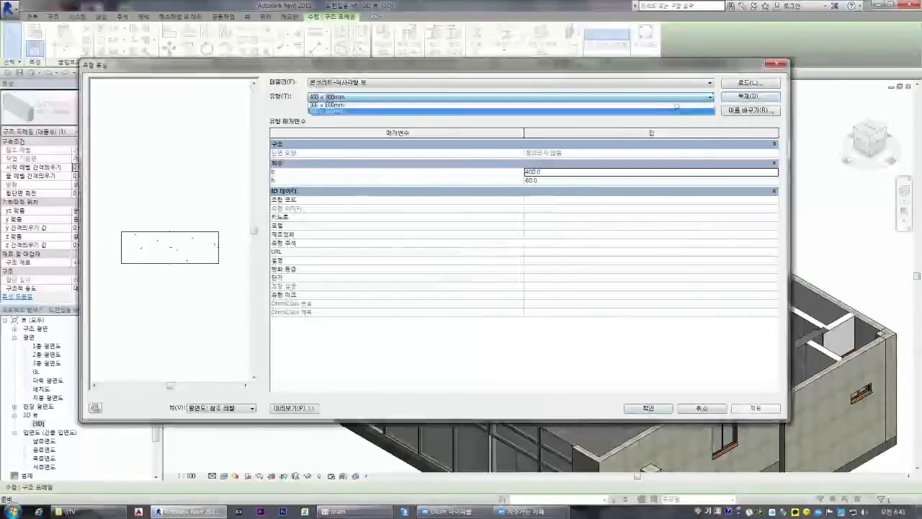
{"action": "left_click", "coordinate": [582, 107]}
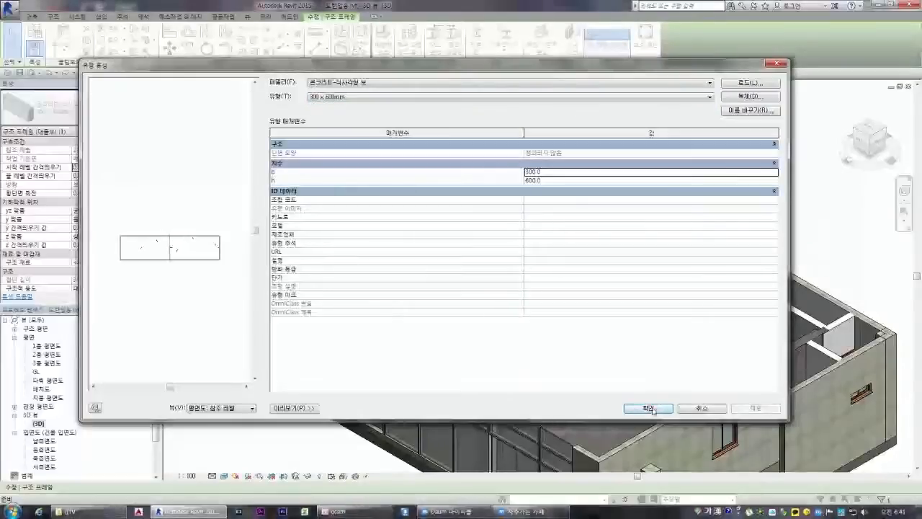
{"action": "left_click", "coordinate": [702, 409]}
- Change the selected beam's type to 300 x 600mm
{"action": "left_click", "coordinate": [86, 108]}
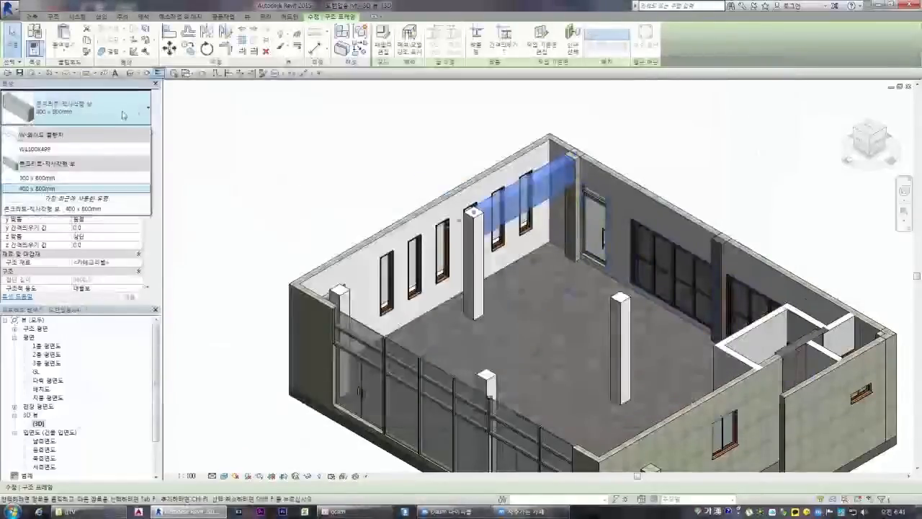
{"action": "left_click", "coordinate": [91, 179]}
{"action": "key", "text": "Escape"}
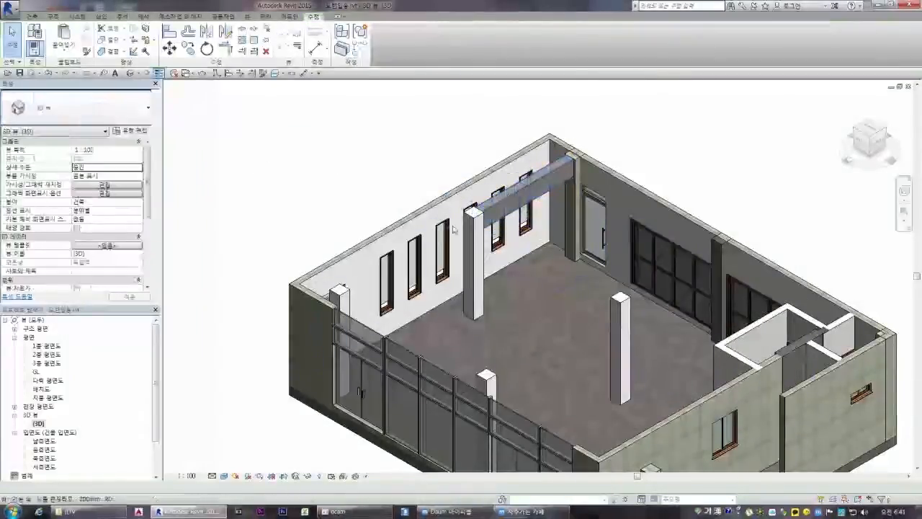
- Open the 2층 평면도 view and hide the imported second-floor CAD drawing
{"action": "double_click", "coordinate": [47, 353]}
{"action": "scroll", "coordinate": [452, 256], "scroll_direction": "up", "scroll_amount": 4}
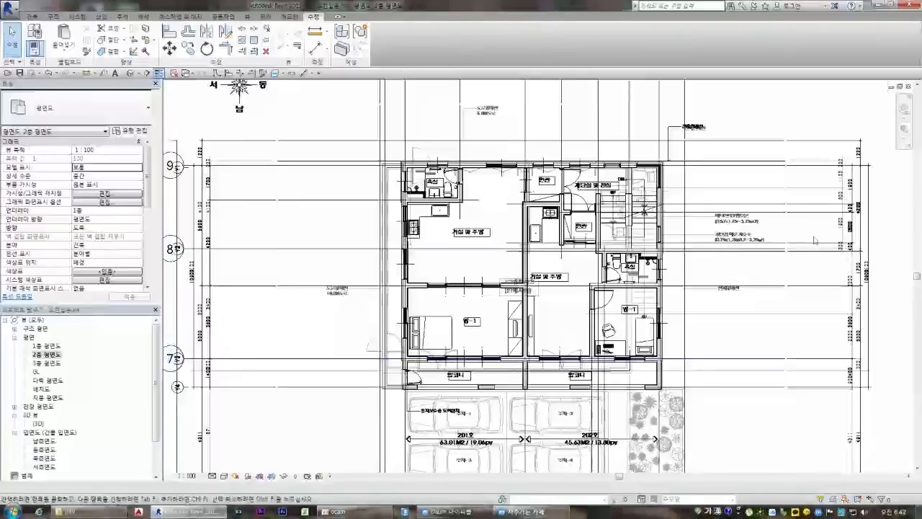
{"action": "right_click", "coordinate": [764, 231]}
{"action": "left_click", "coordinate": [889, 196]}
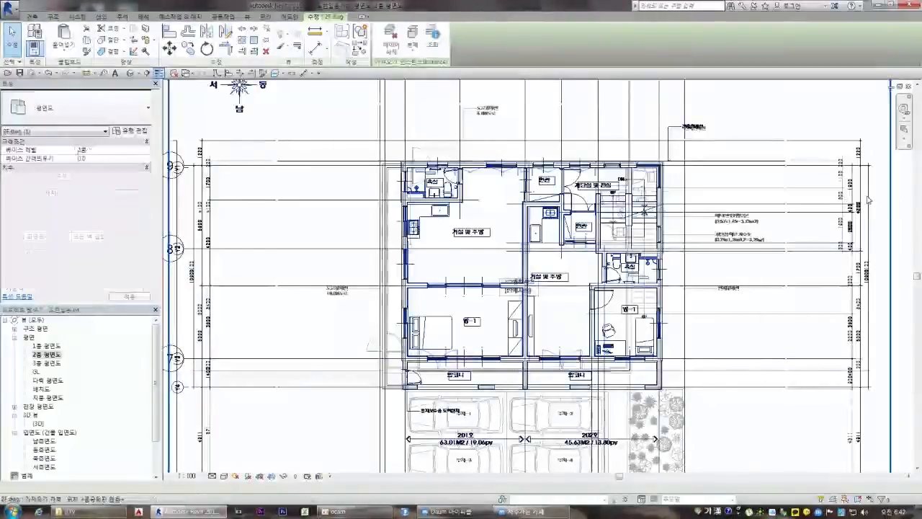
{"action": "right_click", "coordinate": [889, 195]}
{"action": "left_click", "coordinate": [774, 289]}
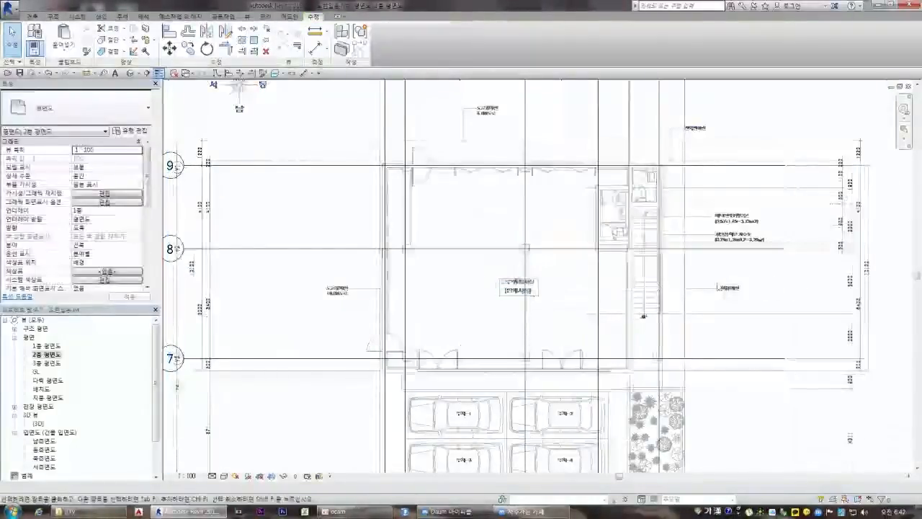
- Start the structural Beam command with the 300 x 600mm type and reference level 2층
{"action": "left_click", "coordinate": [408, 223]}
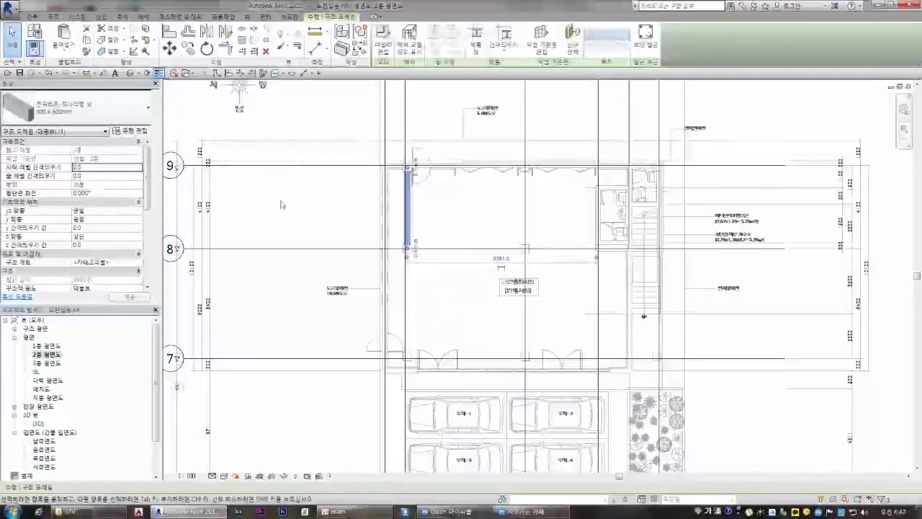
{"action": "left_click", "coordinate": [279, 182]}
{"action": "left_click", "coordinate": [53, 16]}
{"action": "left_click", "coordinate": [35, 39]}
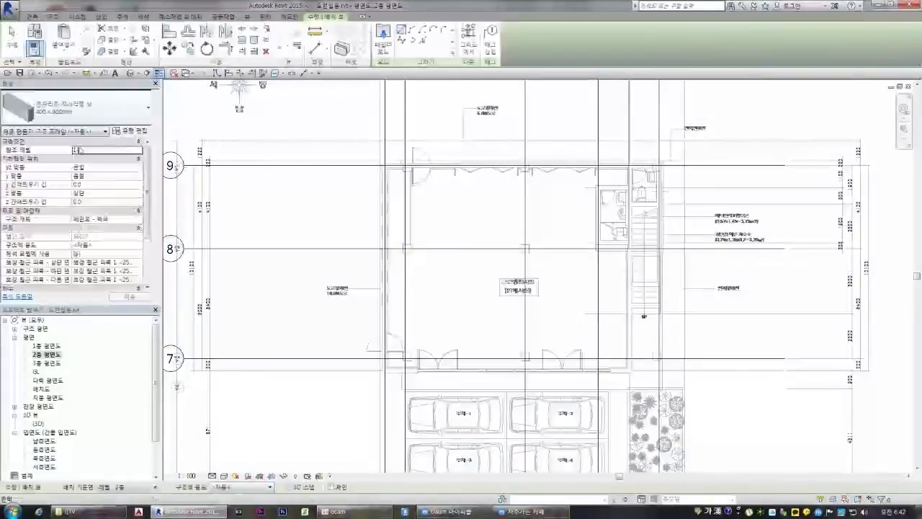
{"action": "left_click", "coordinate": [80, 108]}
{"action": "left_click", "coordinate": [104, 179]}
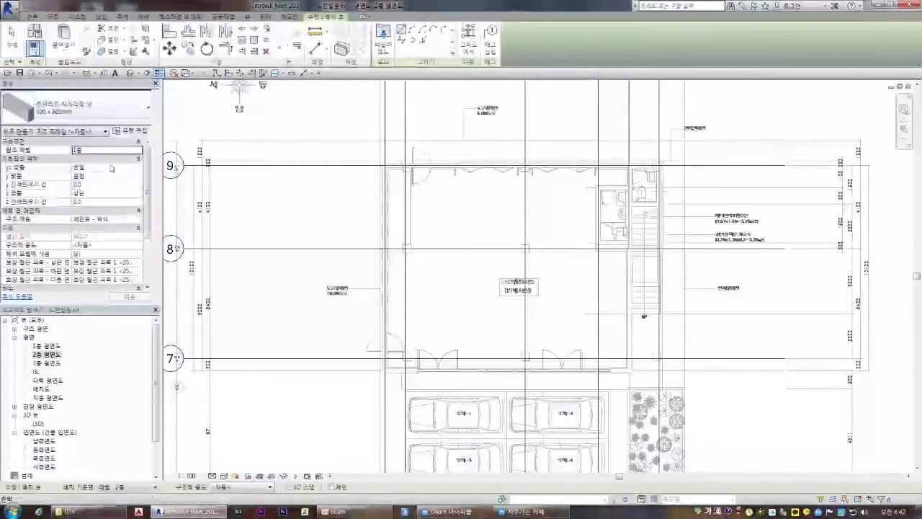
{"action": "left_click", "coordinate": [138, 149]}
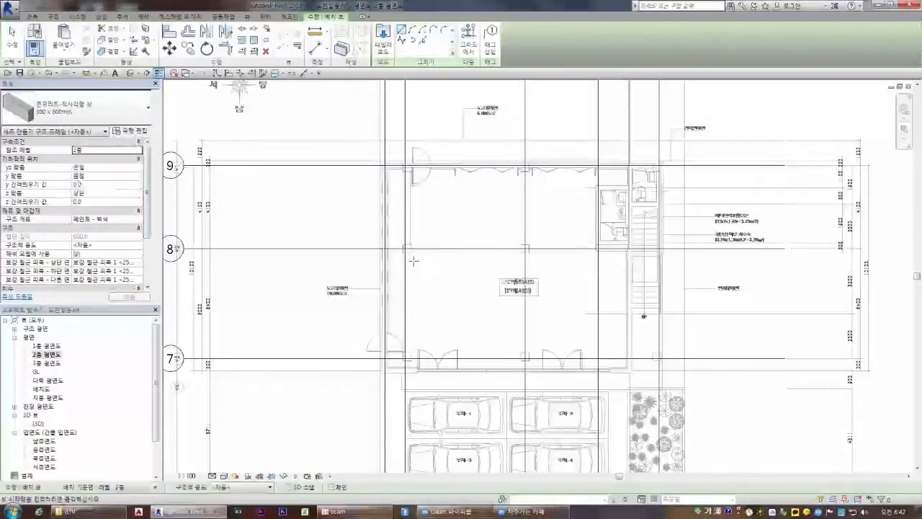
- Draw beams along grid 2 from grid 8 to grid 7 and along grid 7 from grid 2 to grid 3
{"action": "scroll", "coordinate": [411, 260], "scroll_direction": "up", "scroll_amount": 5}
{"action": "left_click", "coordinate": [399, 232]}
{"action": "scroll", "coordinate": [400, 224], "scroll_direction": "down", "scroll_amount": 4}
{"action": "scroll", "coordinate": [401, 351], "scroll_direction": "up", "scroll_amount": 6}
{"action": "left_click", "coordinate": [395, 351]}
{"action": "left_click", "coordinate": [756, 351]}
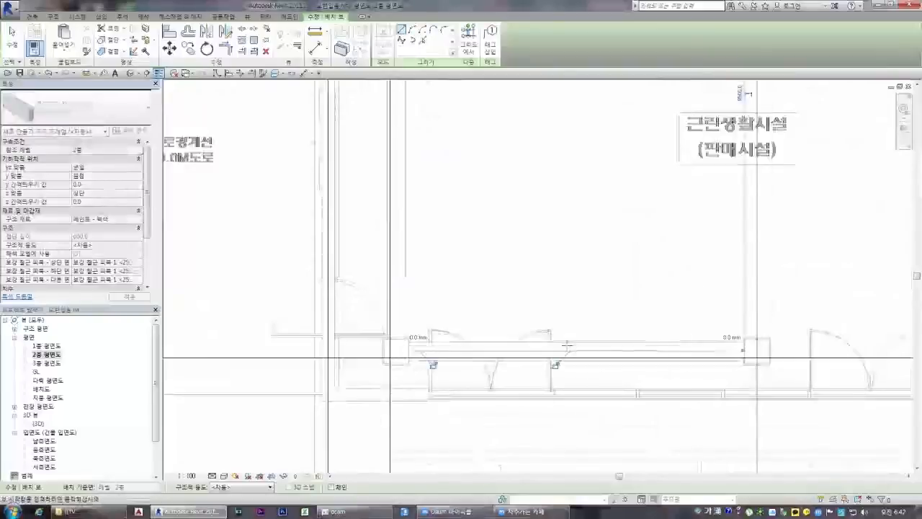
- Draw beams between the grid 2 and grid 3 columns along grid 8 and along grid 9
{"action": "scroll", "coordinate": [756, 352], "scroll_direction": "down", "scroll_amount": 4}
{"action": "scroll", "coordinate": [764, 339], "scroll_direction": "up", "scroll_amount": 4}
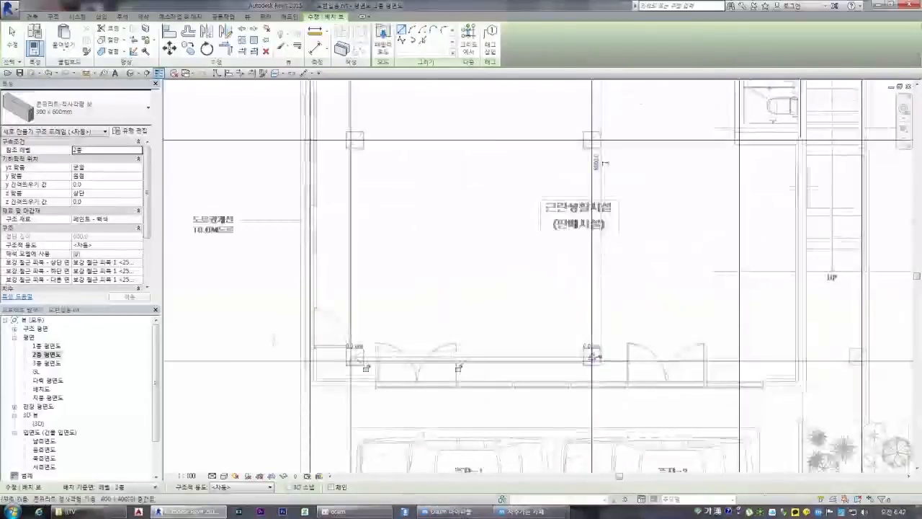
{"action": "left_click", "coordinate": [596, 355]}
{"action": "scroll", "coordinate": [627, 378], "scroll_direction": "down", "scroll_amount": 4}
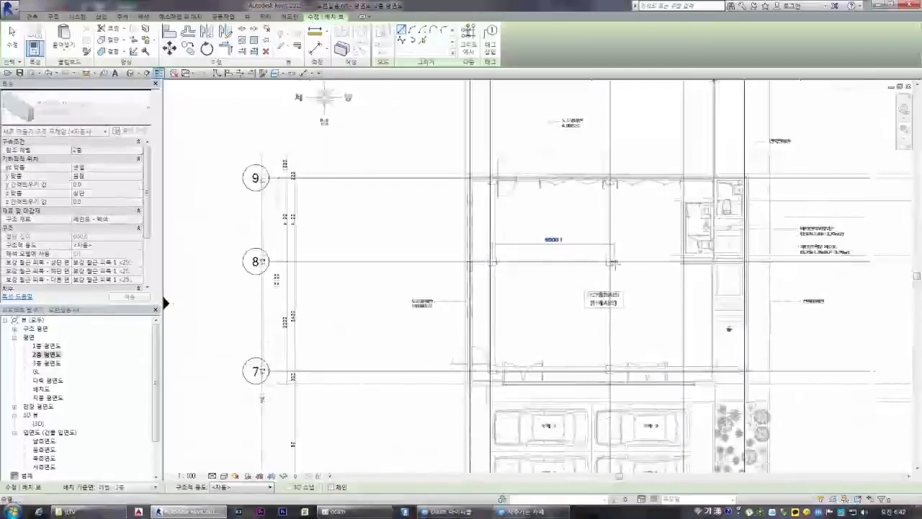
{"action": "scroll", "coordinate": [479, 193], "scroll_direction": "up", "scroll_amount": 4}
{"action": "left_click", "coordinate": [477, 189]}
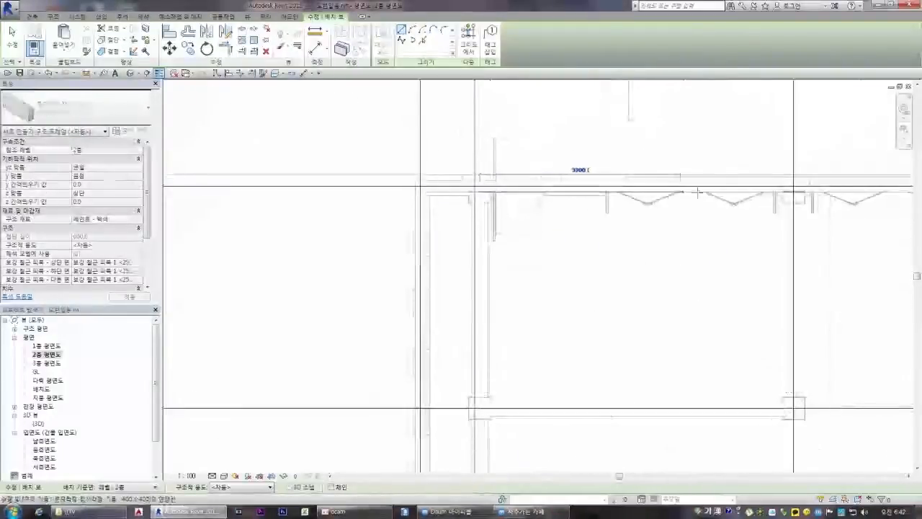
{"action": "left_click", "coordinate": [794, 188]}
- Draw a beam along grid 9 from the grid 3 column to the corner column at grid 6
{"action": "scroll", "coordinate": [572, 185], "scroll_direction": "down", "scroll_amount": 1}
{"action": "scroll", "coordinate": [572, 185], "scroll_direction": "down", "scroll_amount": 3}
{"action": "scroll", "coordinate": [404, 226], "scroll_direction": "up", "scroll_amount": 5}
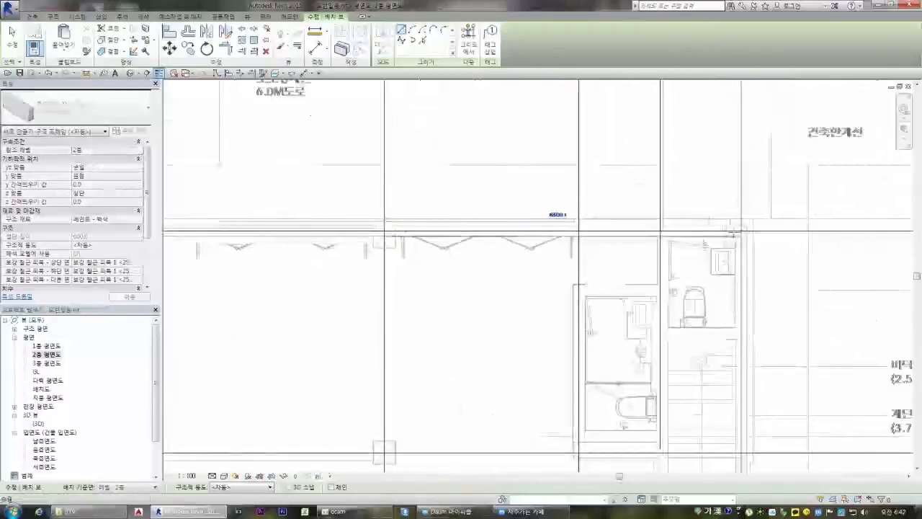
{"action": "scroll", "coordinate": [742, 232], "scroll_direction": "up", "scroll_amount": 2}
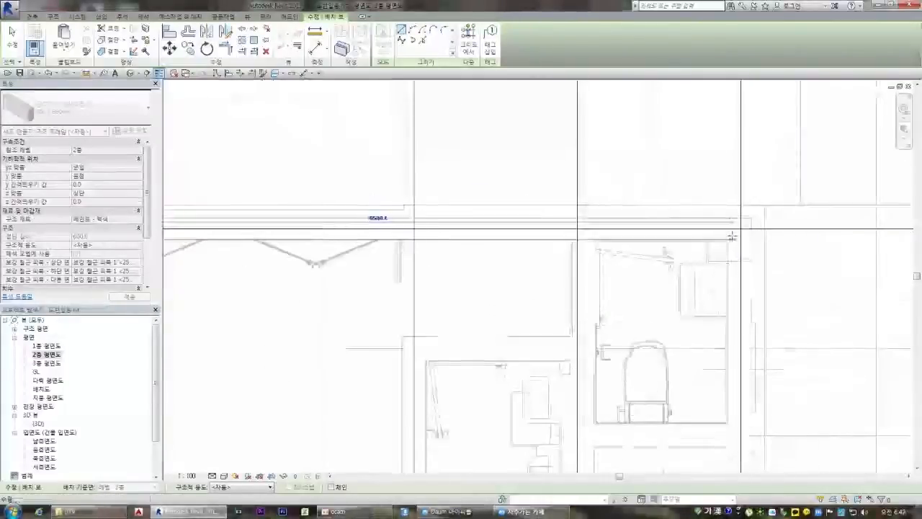
{"action": "left_click", "coordinate": [741, 238]}
{"action": "scroll", "coordinate": [727, 225], "scroll_direction": "down", "scroll_amount": 3}
{"action": "scroll", "coordinate": [709, 216], "scroll_direction": "up", "scroll_amount": 4}
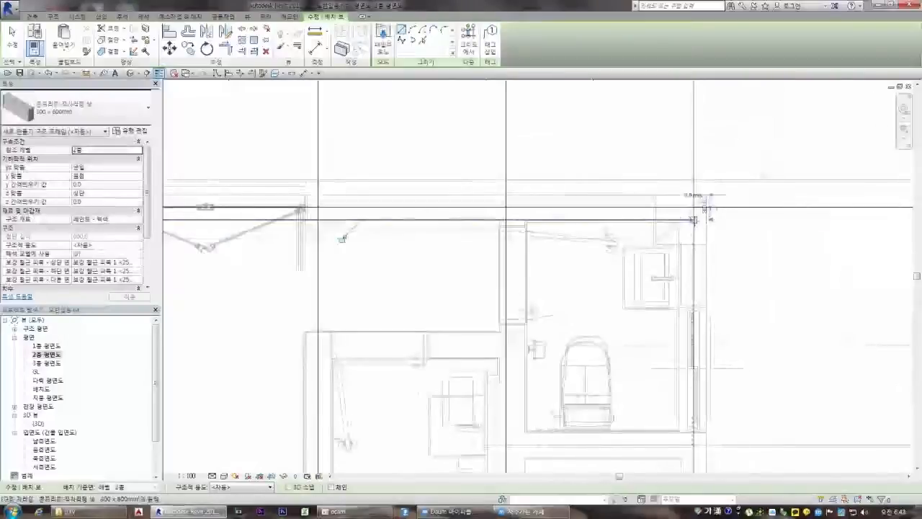
{"action": "left_click", "coordinate": [694, 220]}
{"action": "scroll", "coordinate": [691, 214], "scroll_direction": "down", "scroll_amount": 4}
{"action": "key", "text": "Escape"}
{"action": "scroll", "coordinate": [706, 214], "scroll_direction": "up", "scroll_amount": 6}
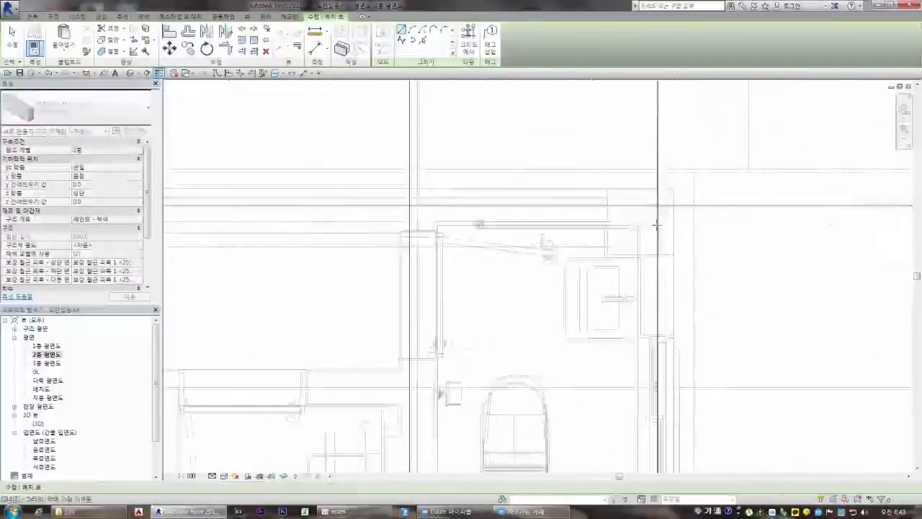
{"action": "left_click", "coordinate": [641, 221]}
{"action": "scroll", "coordinate": [641, 219], "scroll_direction": "down", "scroll_amount": 8}
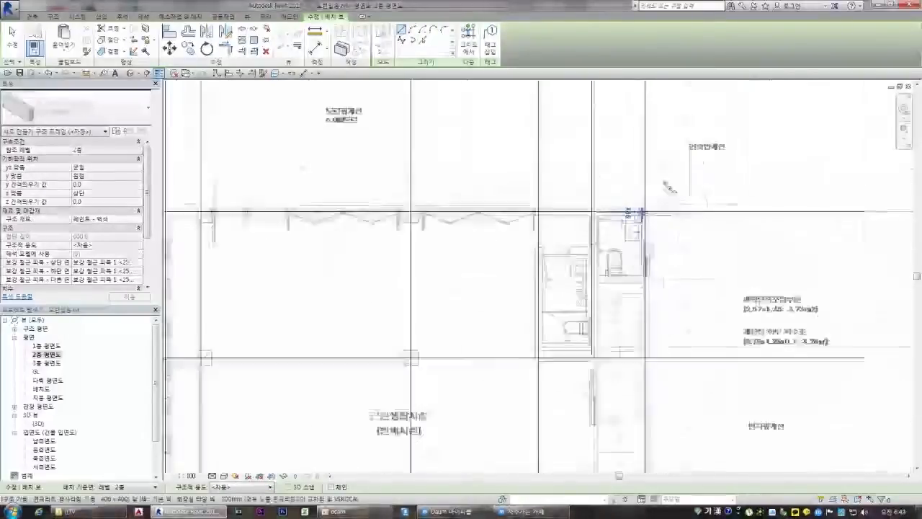
{"action": "scroll", "coordinate": [643, 288], "scroll_direction": "up", "scroll_amount": 4}
{"action": "scroll", "coordinate": [644, 319], "scroll_direction": "down", "scroll_amount": 2}
{"action": "scroll", "coordinate": [644, 320], "scroll_direction": "down", "scroll_amount": 1}
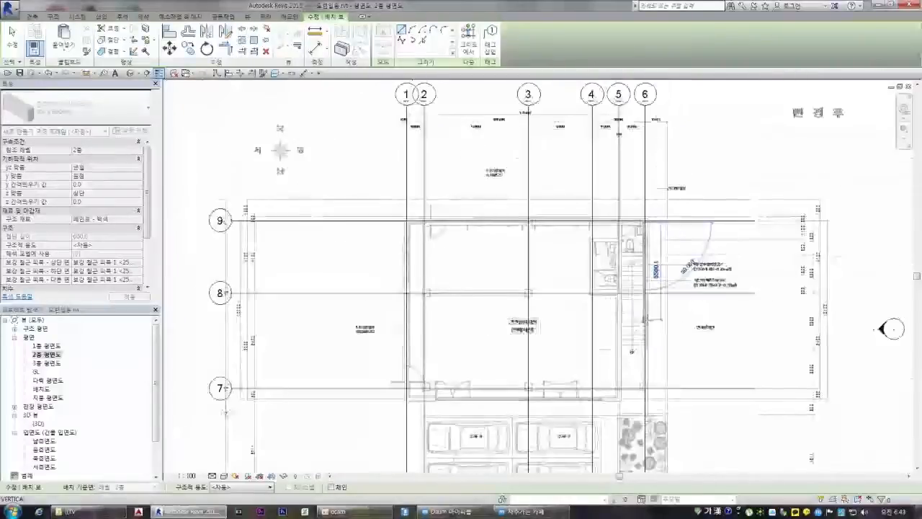
- Draw a beam along grid 8 from the grid 3 column to the column at grid 6
{"action": "scroll", "coordinate": [641, 302], "scroll_direction": "up", "scroll_amount": 4}
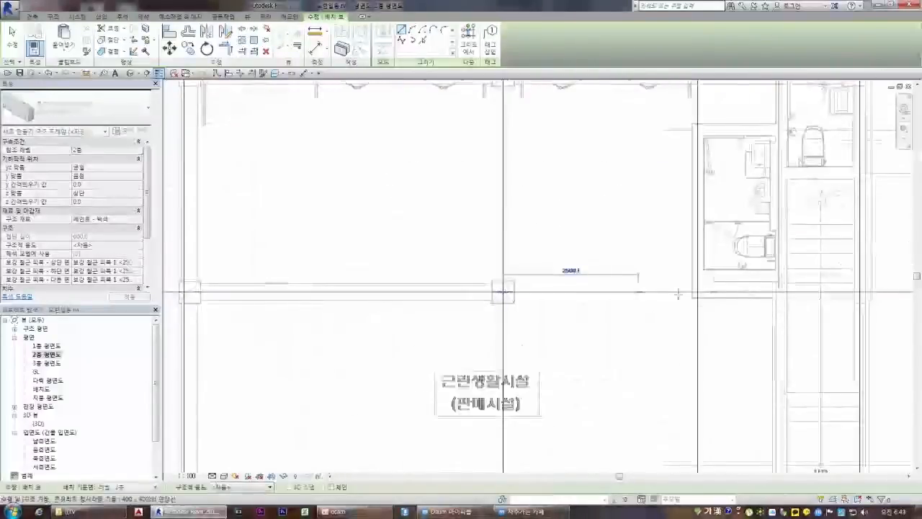
{"action": "scroll", "coordinate": [670, 285], "scroll_direction": "down", "scroll_amount": 1}
{"action": "scroll", "coordinate": [773, 282], "scroll_direction": "up", "scroll_amount": 2}
{"action": "left_click", "coordinate": [774, 290]}
{"action": "middle_click_drag", "start_coordinate": [773, 280], "coordinate": [823, 187]}
- Draw a beam along grid 7 from the grid 3 column to the grid 6 column and end beam placement
{"action": "scroll", "coordinate": [587, 389], "scroll_direction": "down", "scroll_amount": 2}
{"action": "scroll", "coordinate": [585, 389], "scroll_direction": "up", "scroll_amount": 2}
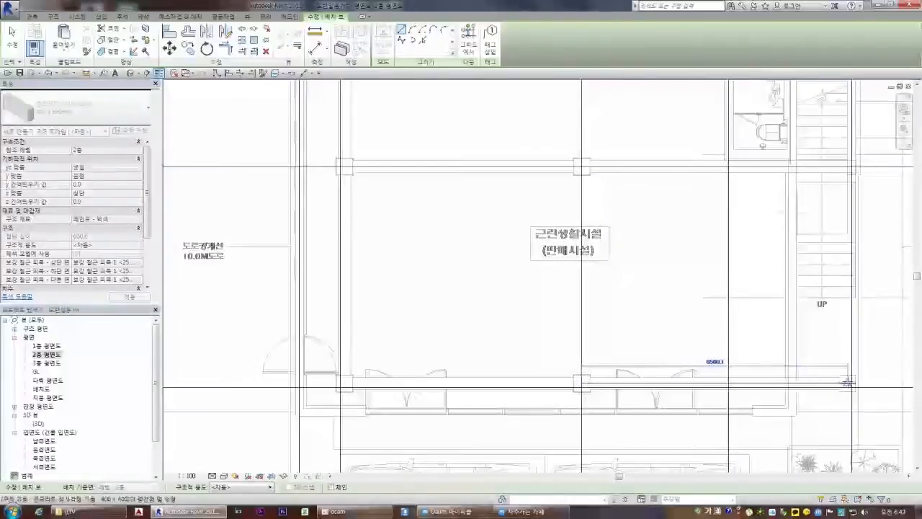
{"action": "left_click", "coordinate": [847, 382]}
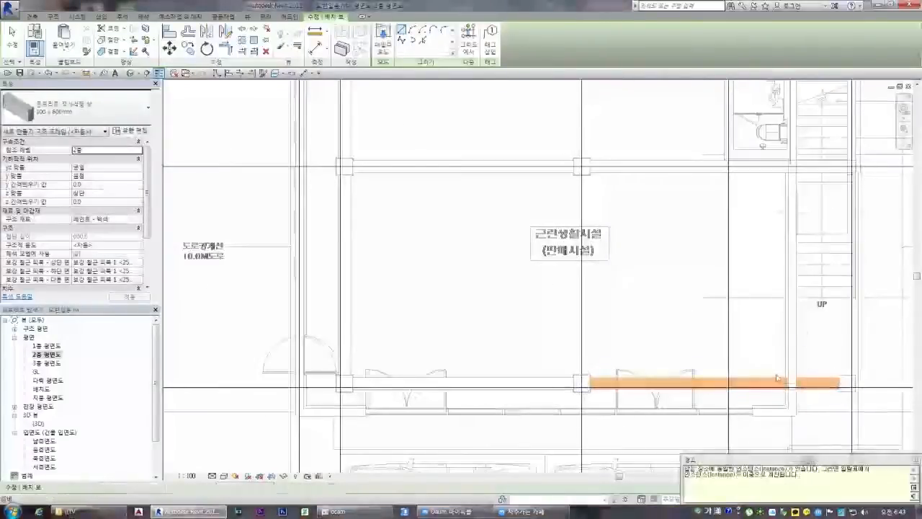
{"action": "key", "text": "Escape"}
{"action": "key", "text": "Escape"}
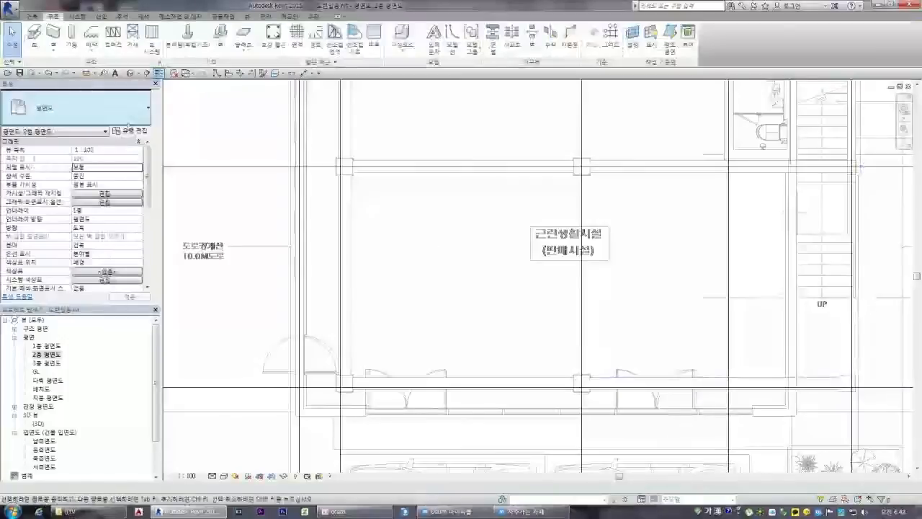
- Restart the Beam command and draw beams along grid 3 from grid 7 to grid 8 and from grid 8 to grid 9
{"action": "key", "text": "b"}
{"action": "key", "text": "m"}
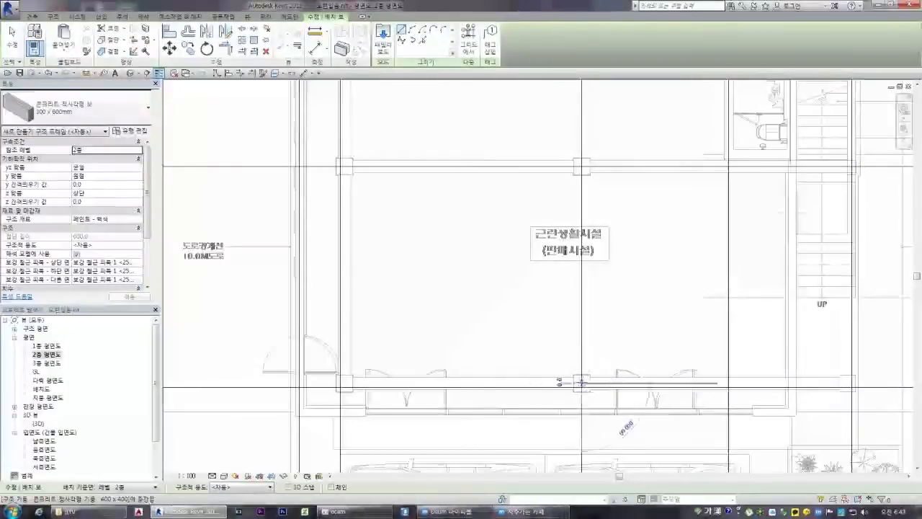
{"action": "scroll", "coordinate": [555, 362], "scroll_direction": "down", "scroll_amount": 3}
{"action": "scroll", "coordinate": [561, 378], "scroll_direction": "up", "scroll_amount": 3}
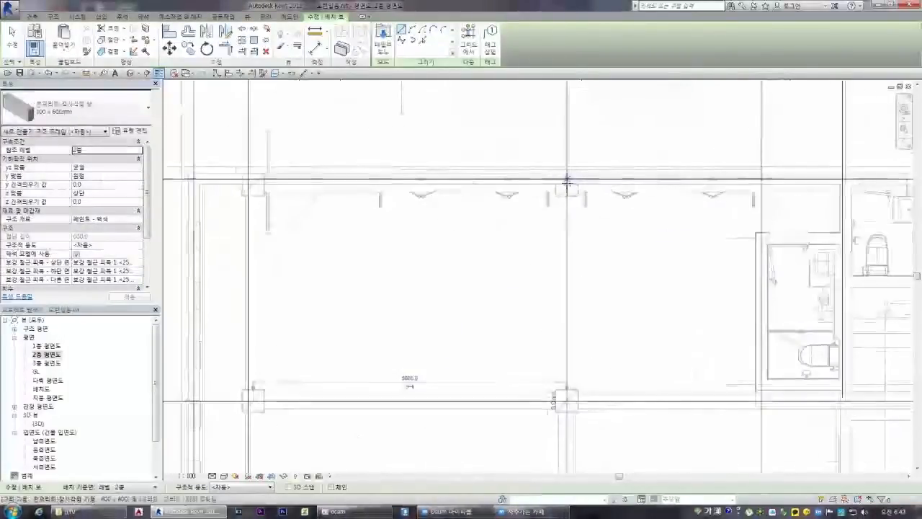
{"action": "left_click", "coordinate": [566, 400]}
{"action": "scroll", "coordinate": [525, 347], "scroll_direction": "down", "scroll_amount": 3}
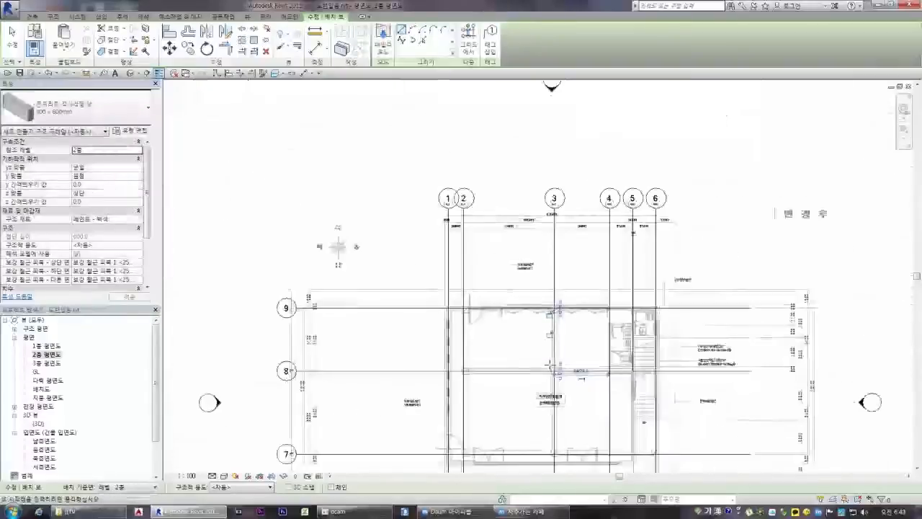
{"action": "scroll", "coordinate": [657, 412], "scroll_direction": "up", "scroll_amount": 1}
{"action": "scroll", "coordinate": [658, 414], "scroll_direction": "down", "scroll_amount": 2}
{"action": "scroll", "coordinate": [662, 433], "scroll_direction": "up", "scroll_amount": 6}
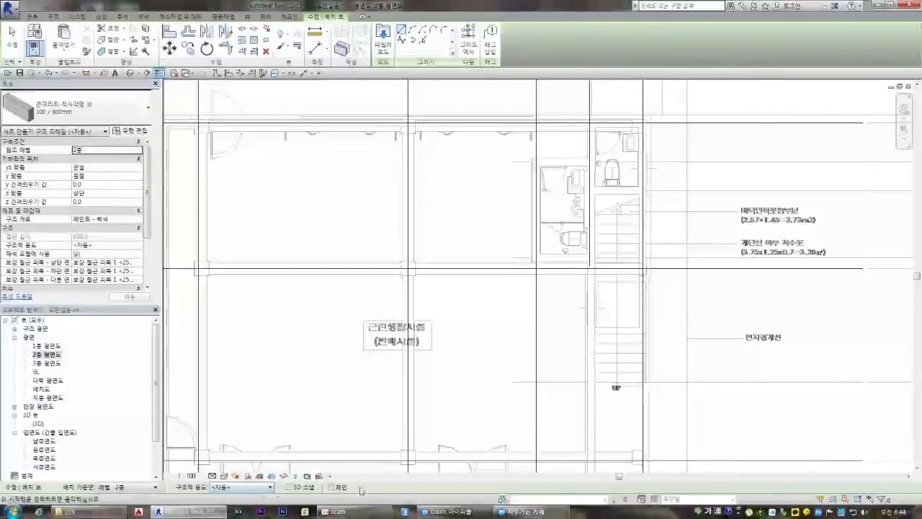
- Draw a beam along grid 6 from the grid 7 column to the grid 8 column and end beam placement
{"action": "left_click", "coordinate": [638, 456]}
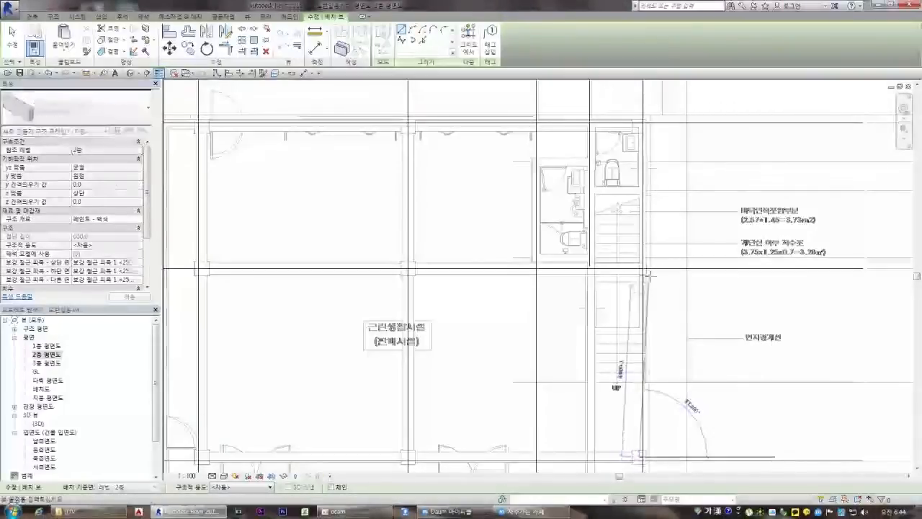
{"action": "left_click", "coordinate": [640, 268]}
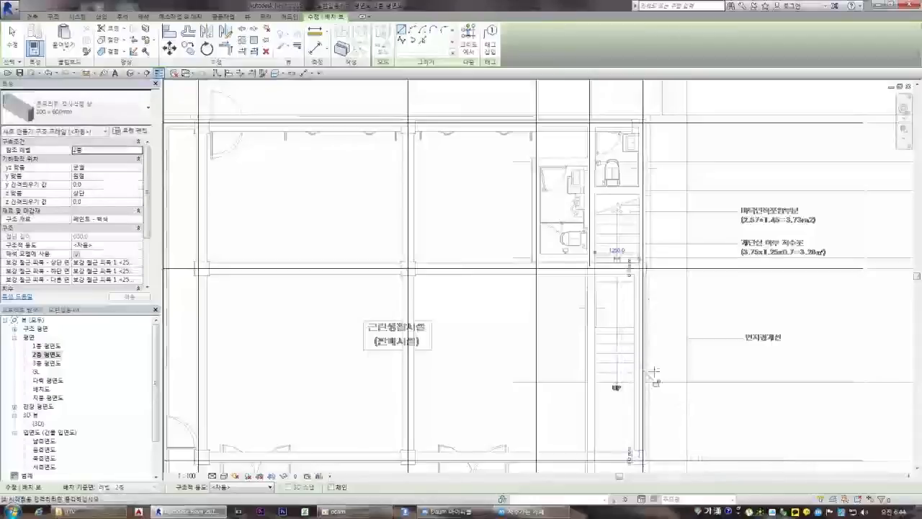
{"action": "key", "text": "Escape"}
{"action": "key", "text": "Escape"}
- Move the grid 6 beam between grids 7 and 8 outward to the outer edge of the column
{"action": "scroll", "coordinate": [649, 389], "scroll_direction": "up", "scroll_amount": 4}
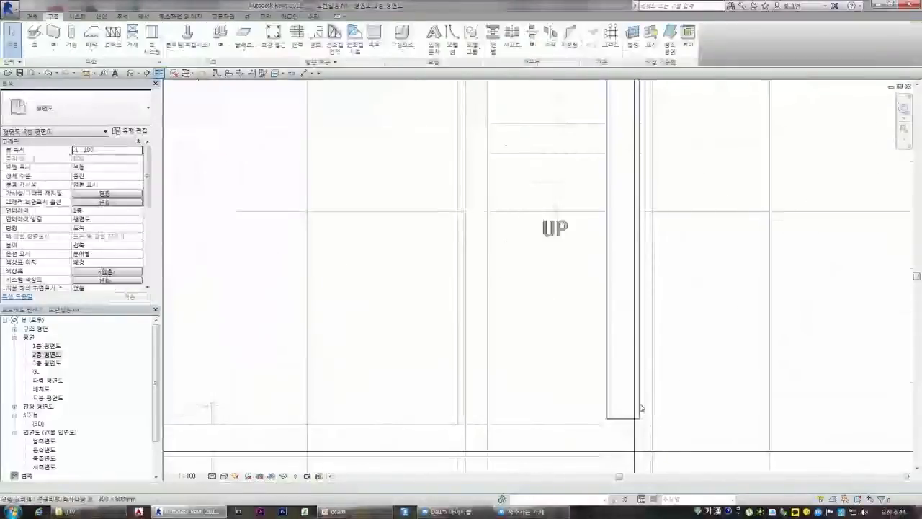
{"action": "left_click", "coordinate": [640, 407]}
{"action": "scroll", "coordinate": [643, 442], "scroll_direction": "up", "scroll_amount": 4}
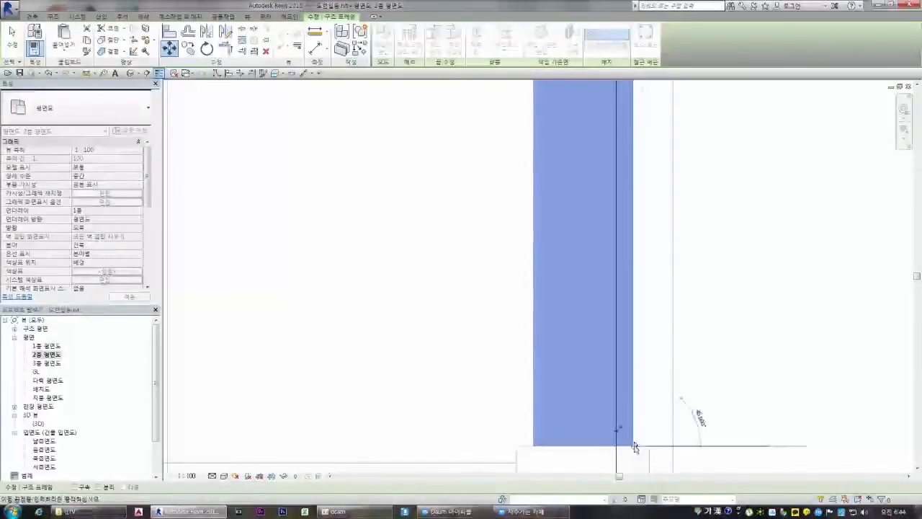
{"action": "scroll", "coordinate": [648, 448], "scroll_direction": "down", "scroll_amount": 5}
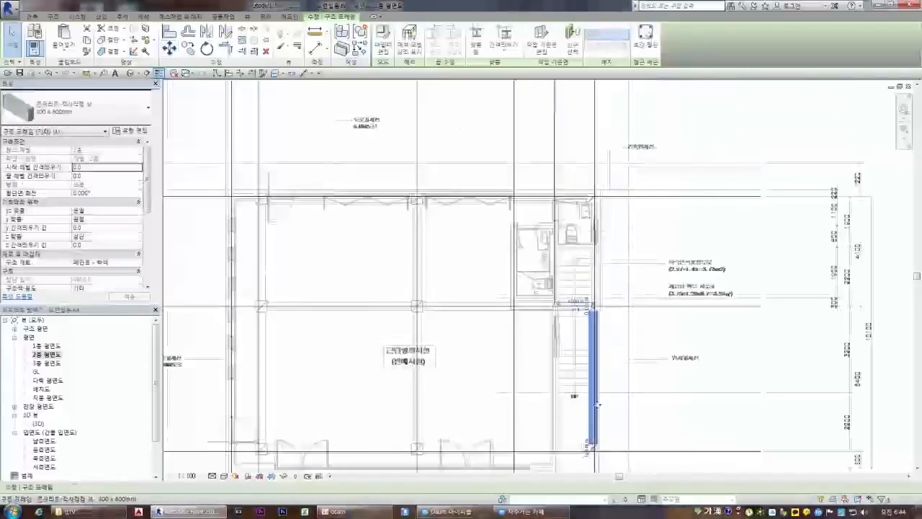
{"action": "key", "text": "Escape"}
- Open the 3D view and examine the beam framing and the joints near the stairwell
{"action": "scroll", "coordinate": [603, 318], "scroll_direction": "up", "scroll_amount": 5}
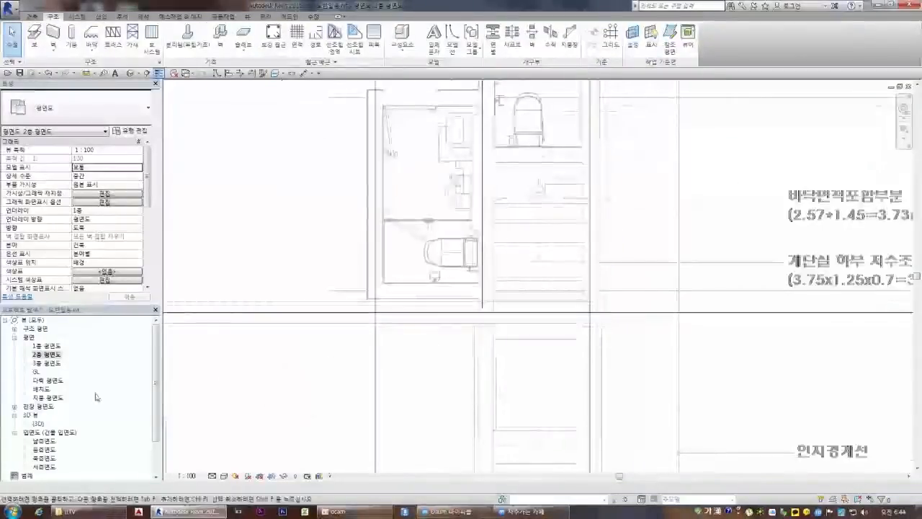
{"action": "double_click", "coordinate": [44, 424]}
{"action": "scroll", "coordinate": [517, 371], "scroll_direction": "up", "scroll_amount": 4}
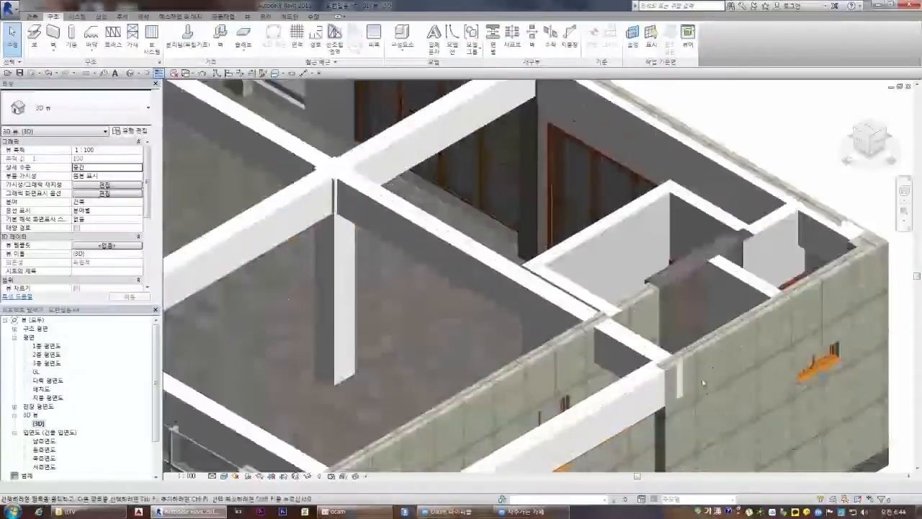
{"action": "scroll", "coordinate": [710, 381], "scroll_direction": "down", "scroll_amount": 3}
{"action": "scroll", "coordinate": [502, 360], "scroll_direction": "down", "scroll_amount": 2}
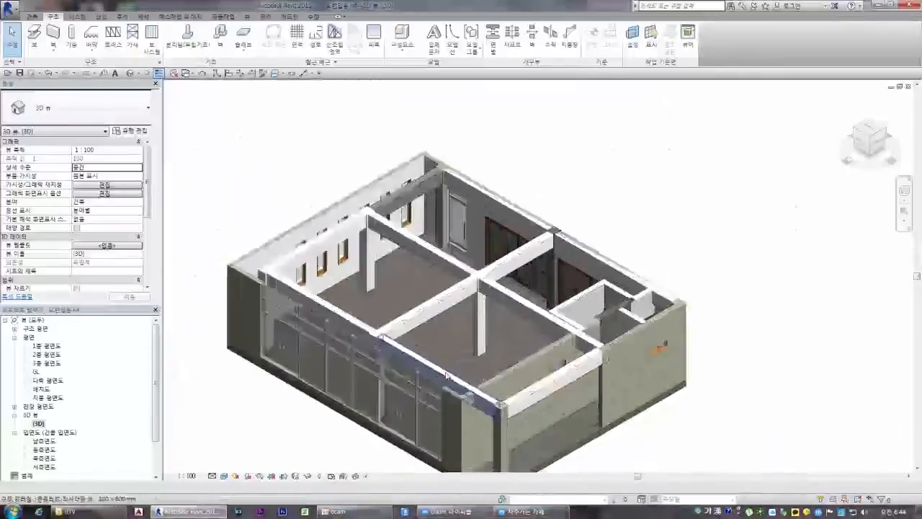
{"action": "scroll", "coordinate": [487, 389], "scroll_direction": "up", "scroll_amount": 3}
{"action": "scroll", "coordinate": [583, 362], "scroll_direction": "up", "scroll_amount": 3}
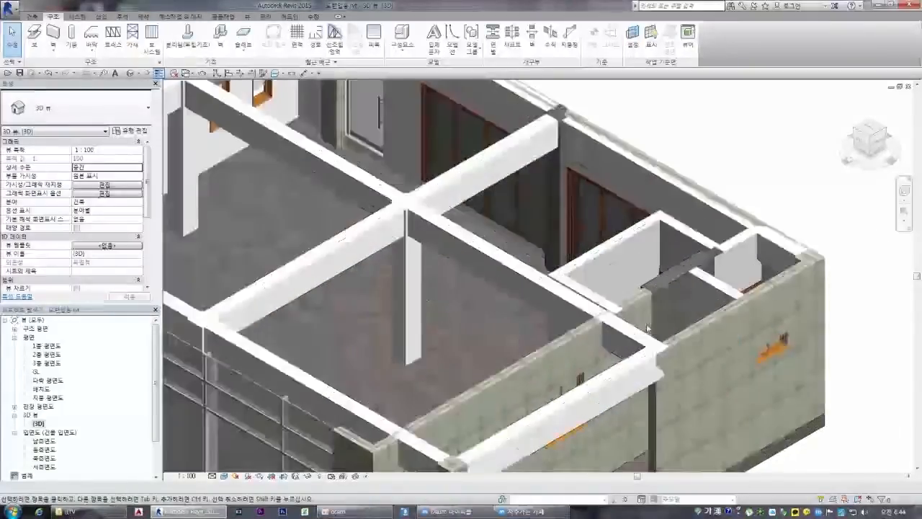
{"action": "scroll", "coordinate": [633, 317], "scroll_direction": "down", "scroll_amount": 3}
- Change the structural material of the grid 6 beam between grids 7 and 8 to the concrete finish matching the outer walls
{"action": "left_click", "coordinate": [591, 373]}
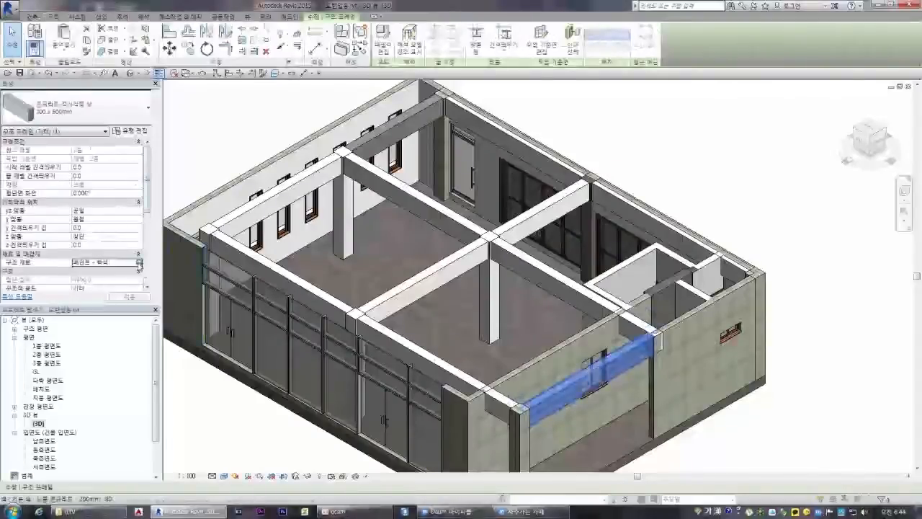
{"action": "left_click", "coordinate": [139, 262]}
{"action": "scroll", "coordinate": [281, 205], "scroll_direction": "down", "scroll_amount": 1}
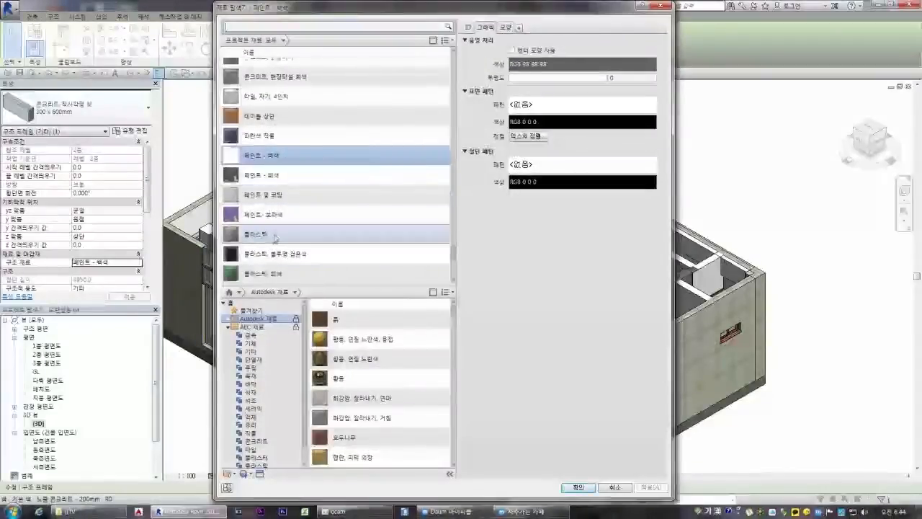
{"action": "scroll", "coordinate": [274, 238], "scroll_direction": "up", "scroll_amount": 3}
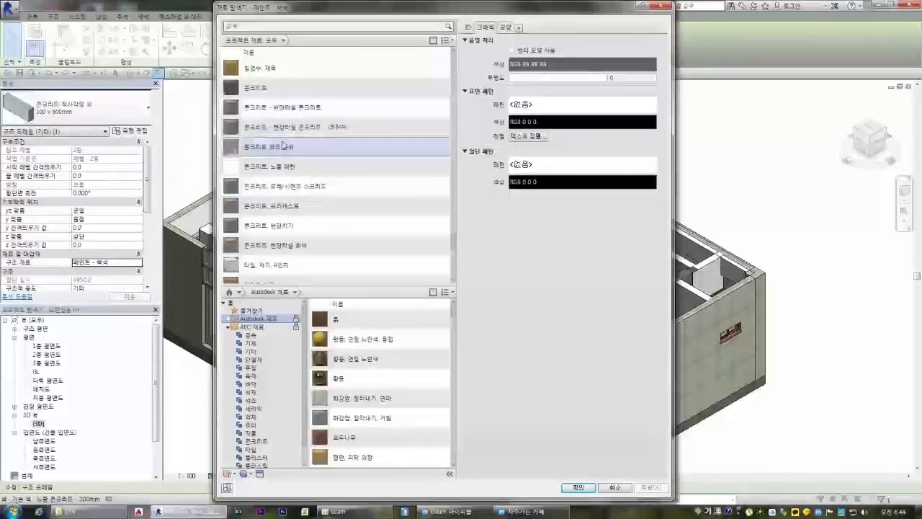
{"action": "double_click", "coordinate": [283, 146]}
{"action": "key", "text": "Escape"}
- Inspect the end of the grid 8 beam where it meets the outer wall by the stairwell
{"action": "scroll", "coordinate": [645, 330], "scroll_direction": "up", "scroll_amount": 5}
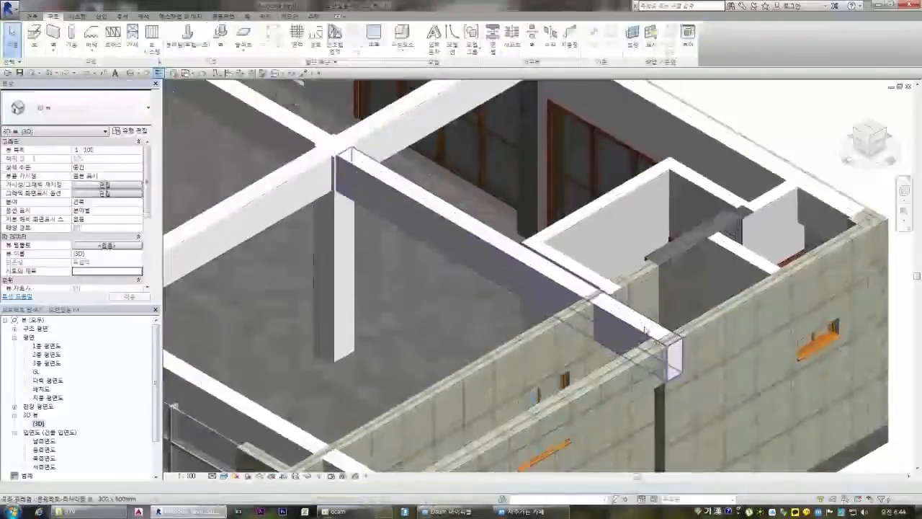
{"action": "scroll", "coordinate": [645, 330], "scroll_direction": "up", "scroll_amount": 3}
{"action": "left_click", "coordinate": [645, 330]}
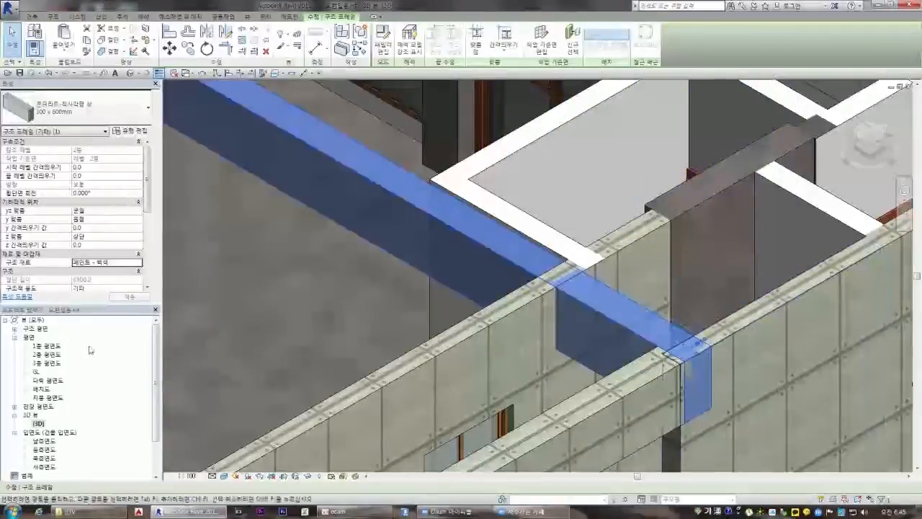
- Open the second-floor plan, change its visual style, and examine the end of the beam meeting the outer wall by the stairwell
{"action": "double_click", "coordinate": [47, 353]}
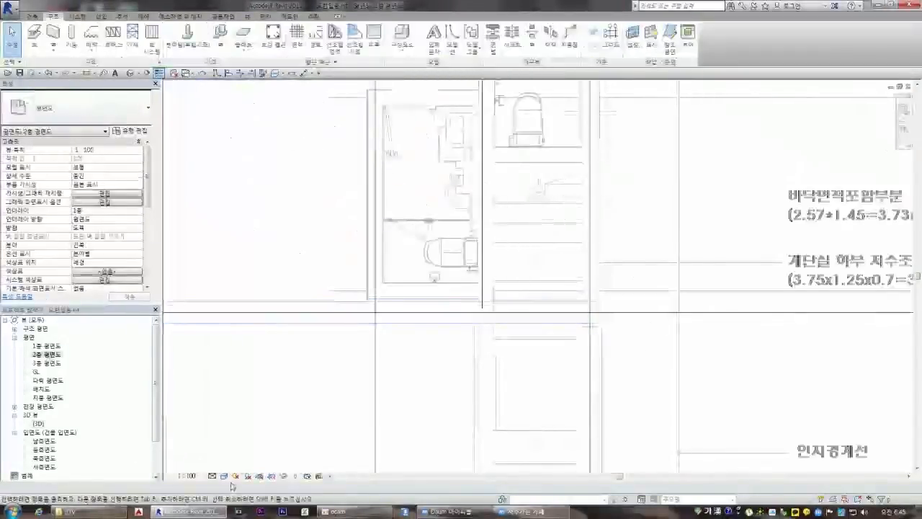
{"action": "left_click", "coordinate": [224, 476]}
{"action": "left_click", "coordinate": [239, 456]}
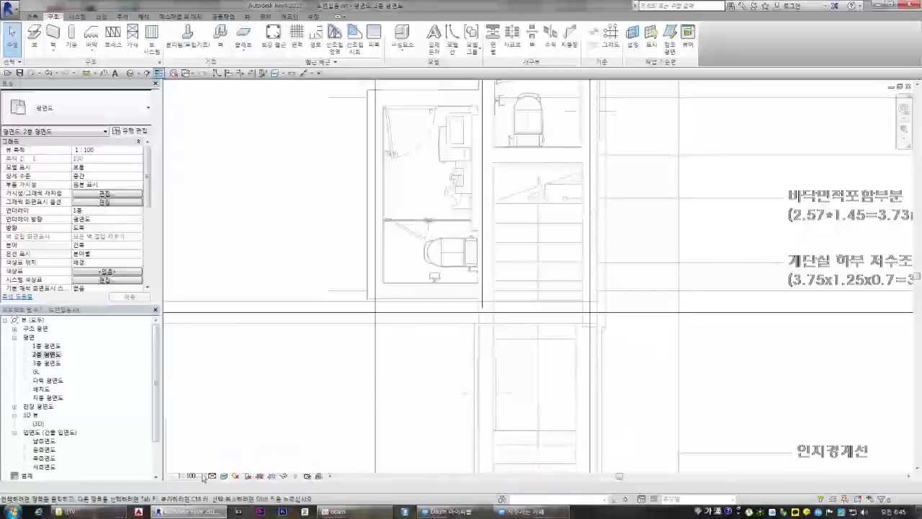
{"action": "left_click", "coordinate": [595, 307]}
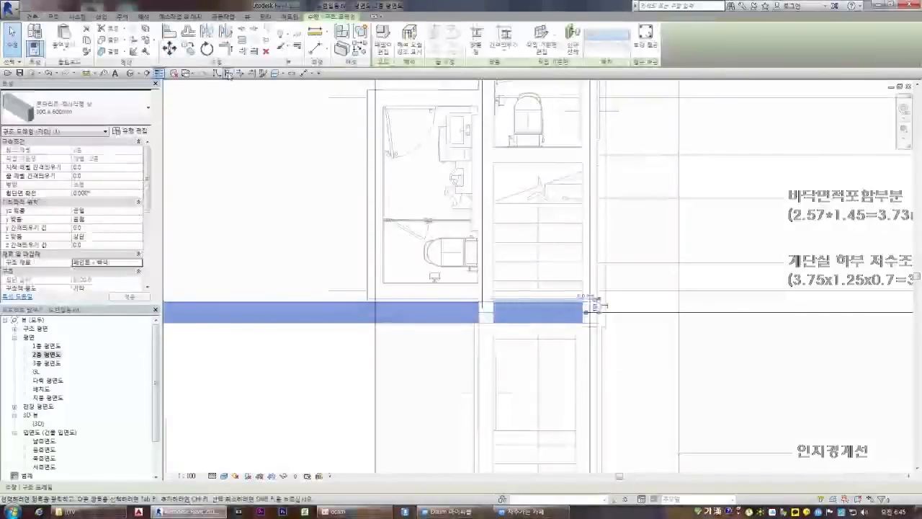
{"action": "key", "text": "Escape"}
{"action": "scroll", "coordinate": [592, 312], "scroll_direction": "up", "scroll_amount": 3}
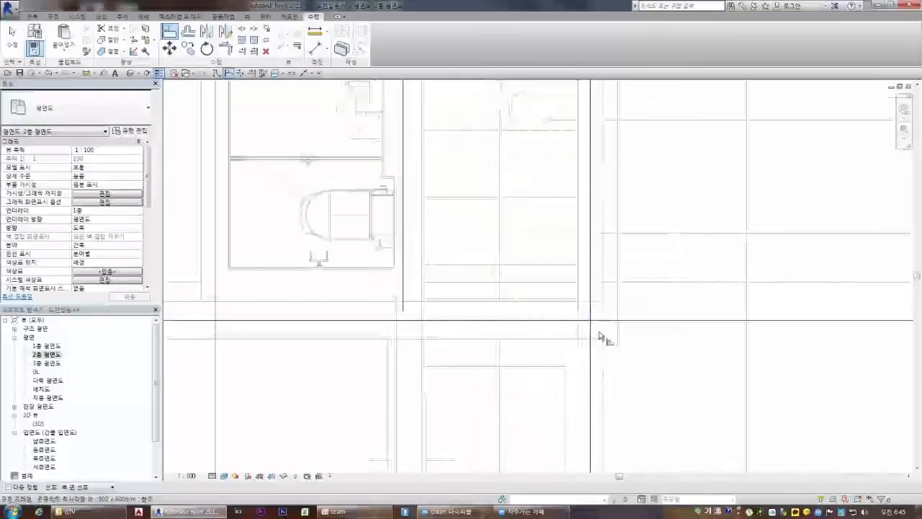
{"action": "scroll", "coordinate": [577, 334], "scroll_direction": "down", "scroll_amount": 1}
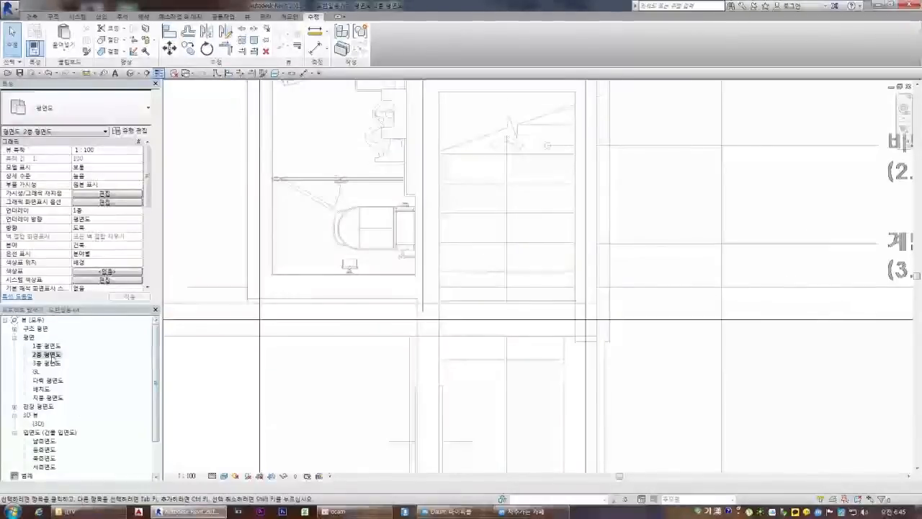
- In the 3D view, split the beam beside the stairwell where its end meets the outer wall beam
{"action": "double_click", "coordinate": [38, 424]}
{"action": "left_click", "coordinate": [242, 28]}
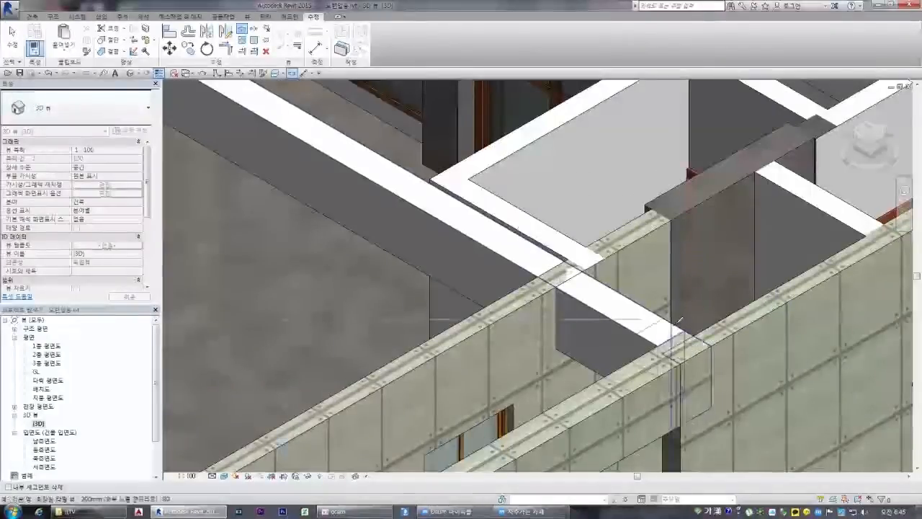
{"action": "key", "text": "Escape"}
{"action": "left_click", "coordinate": [704, 338]}
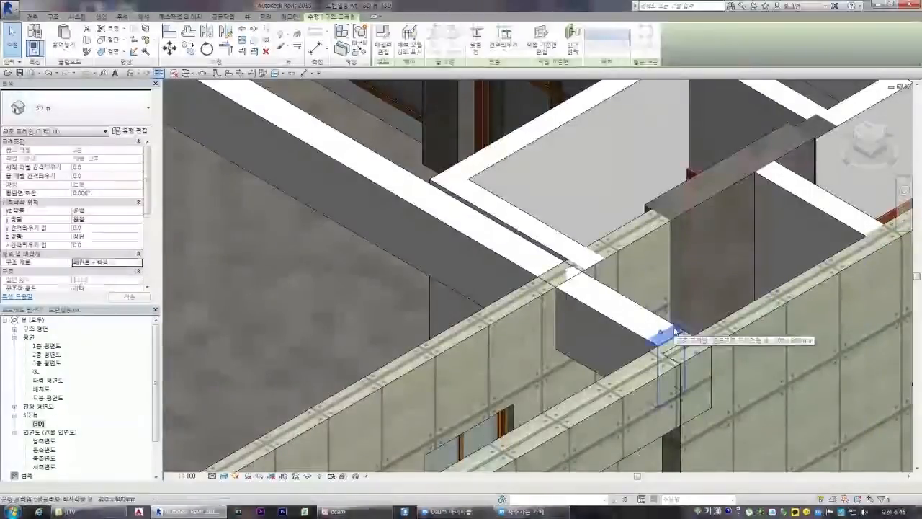
{"action": "key", "text": "Escape"}
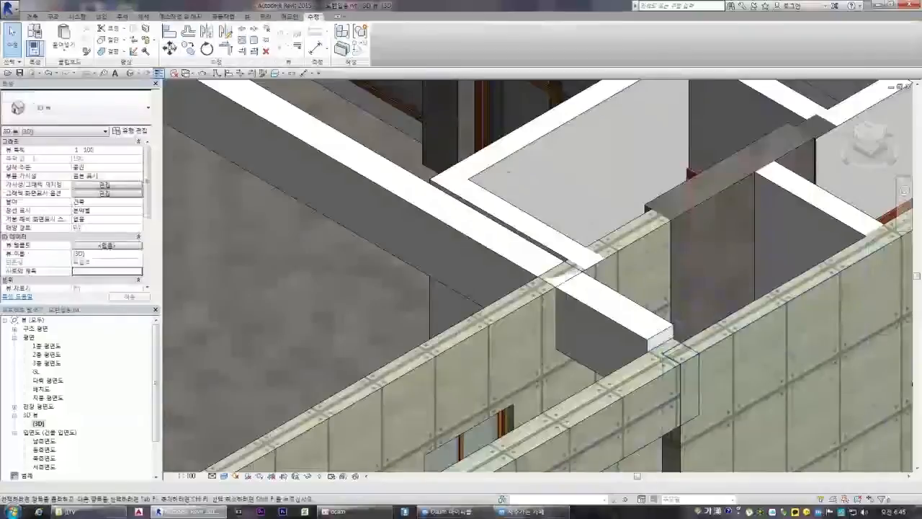
- Try to align the end of the split beam with the outer wall beam
{"action": "left_click", "coordinate": [226, 49]}
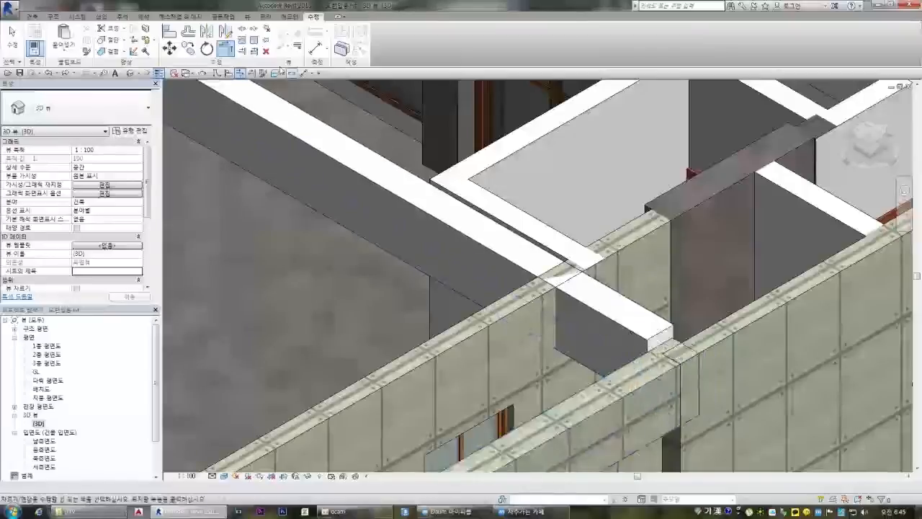
{"action": "left_click", "coordinate": [169, 31]}
{"action": "left_click", "coordinate": [675, 362]}
{"action": "left_click", "coordinate": [661, 334]}
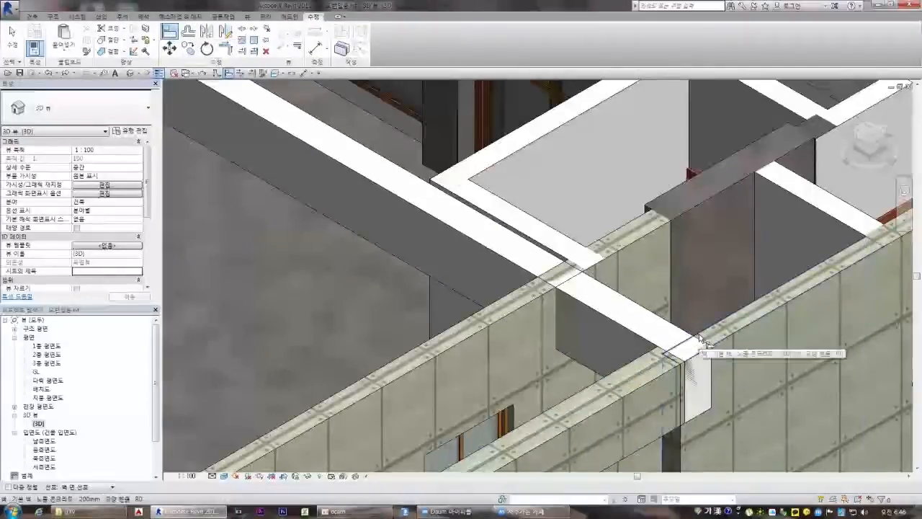
{"action": "key", "text": "Escape"}
- Try splitting the beam beside the stairwell at the inner wall and again near the outer wall
{"action": "left_click", "coordinate": [242, 28]}
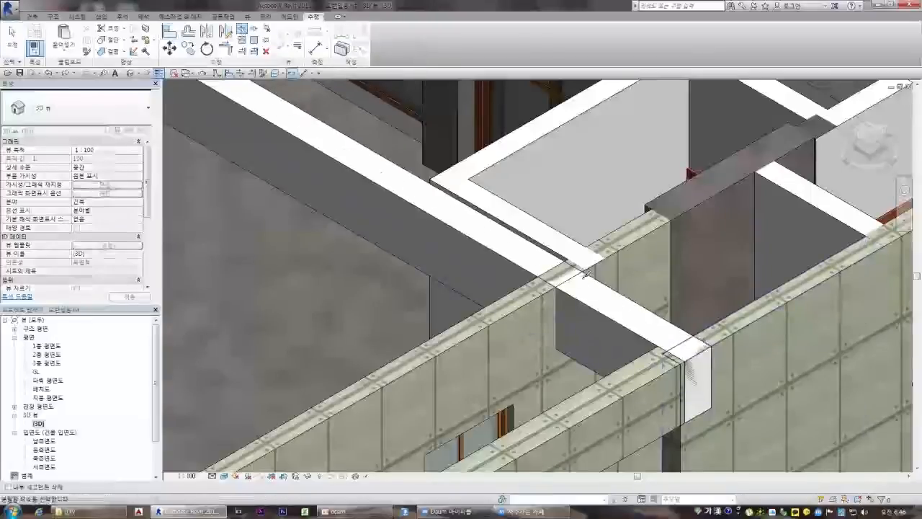
{"action": "left_click", "coordinate": [582, 270]}
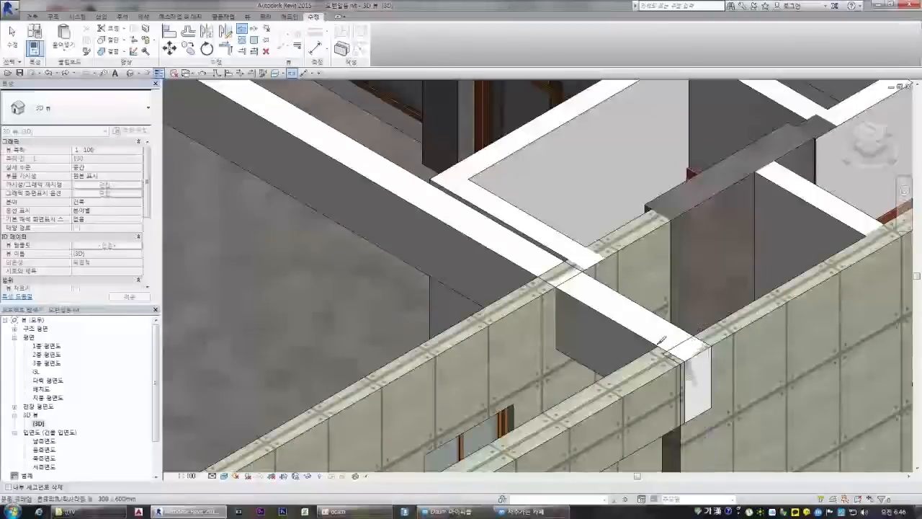
{"action": "left_click", "coordinate": [672, 335]}
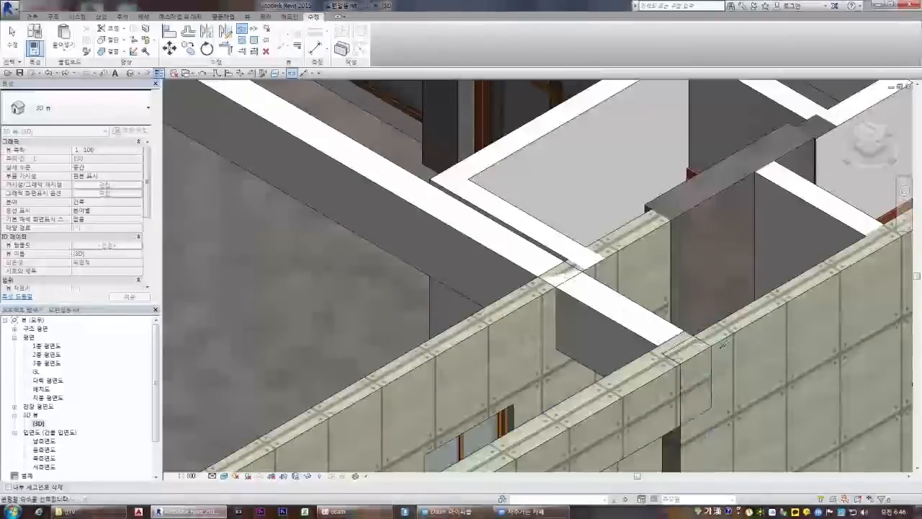
{"action": "key", "text": "Escape"}
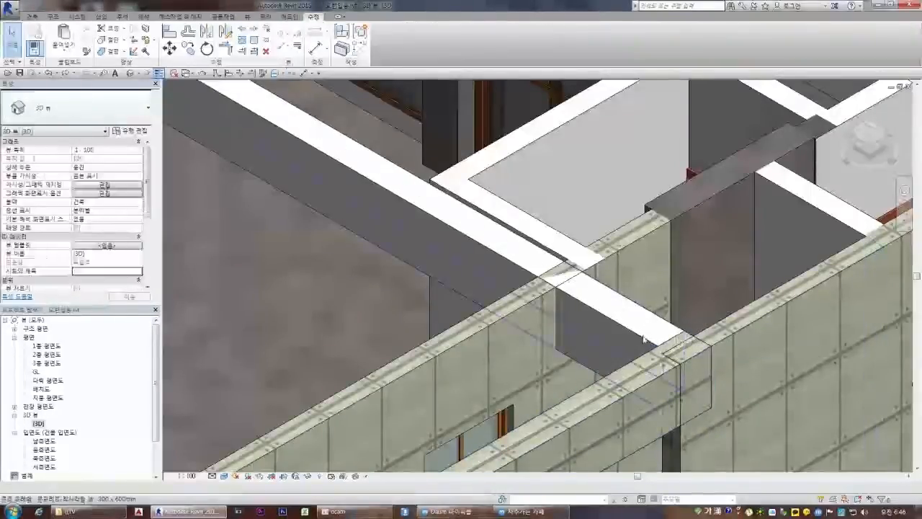
- Examine the split beam pieces where they meet the outer wall by the stairwell
{"action": "left_click", "coordinate": [664, 347]}
{"action": "scroll", "coordinate": [664, 348], "scroll_direction": "up", "scroll_amount": 5}
{"action": "key", "text": "Escape"}
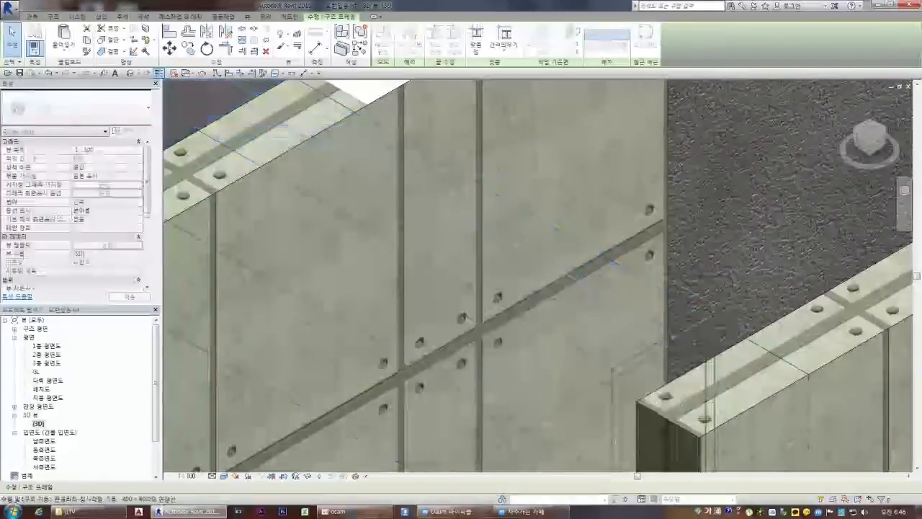
{"action": "scroll", "coordinate": [634, 309], "scroll_direction": "down", "scroll_amount": 4}
{"action": "left_click", "coordinate": [652, 328]}
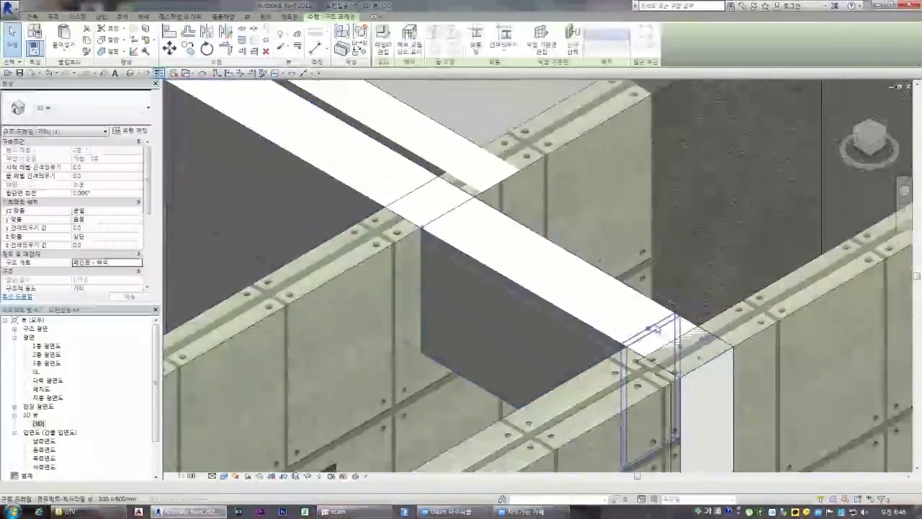
{"action": "key", "text": "Escape"}
{"action": "scroll", "coordinate": [674, 270], "scroll_direction": "up", "scroll_amount": 2}
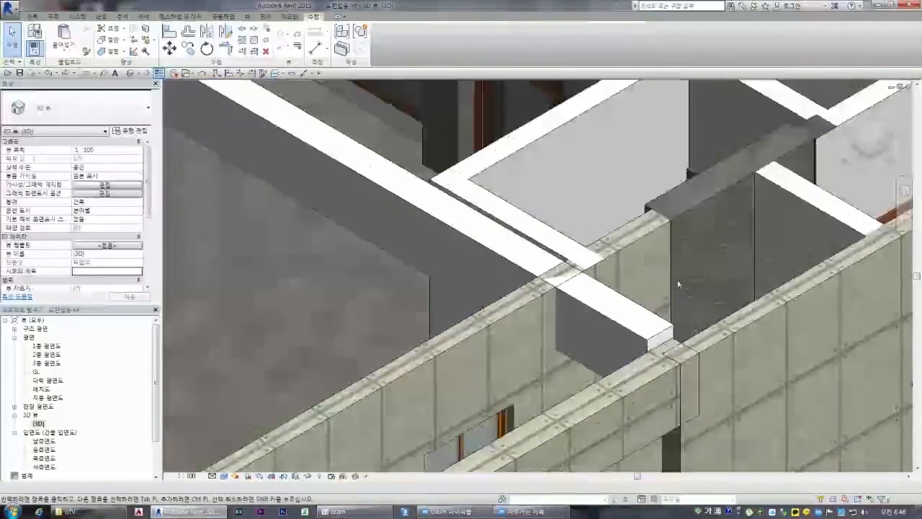
- Trim the long beam from the central column back to the inner concrete wall and check its trimmed end
{"action": "left_click", "coordinate": [657, 324]}
{"action": "scroll", "coordinate": [577, 288], "scroll_direction": "down", "scroll_amount": 3}
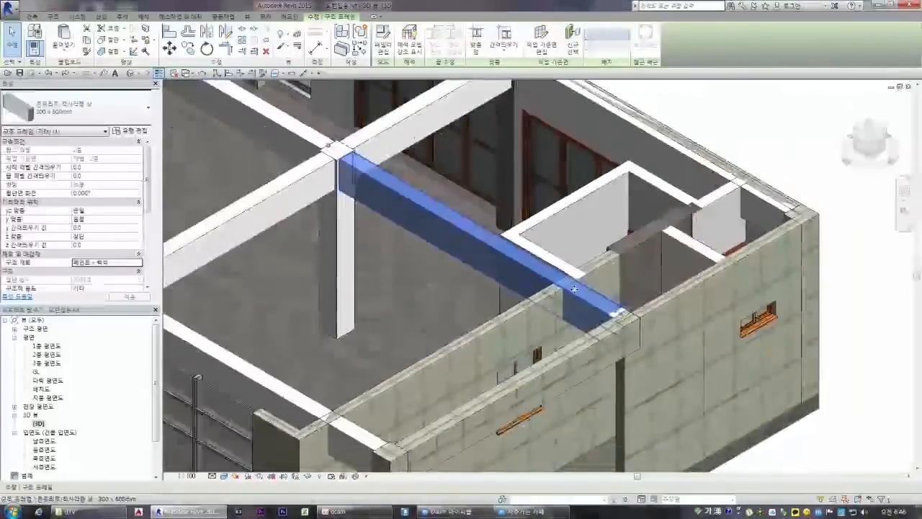
{"action": "scroll", "coordinate": [560, 281], "scroll_direction": "up", "scroll_amount": 2}
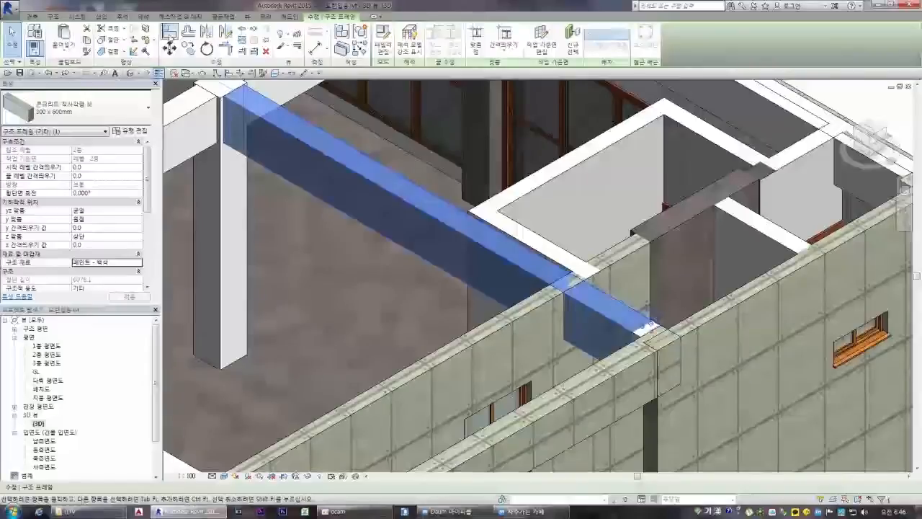
{"action": "left_click", "coordinate": [600, 315]}
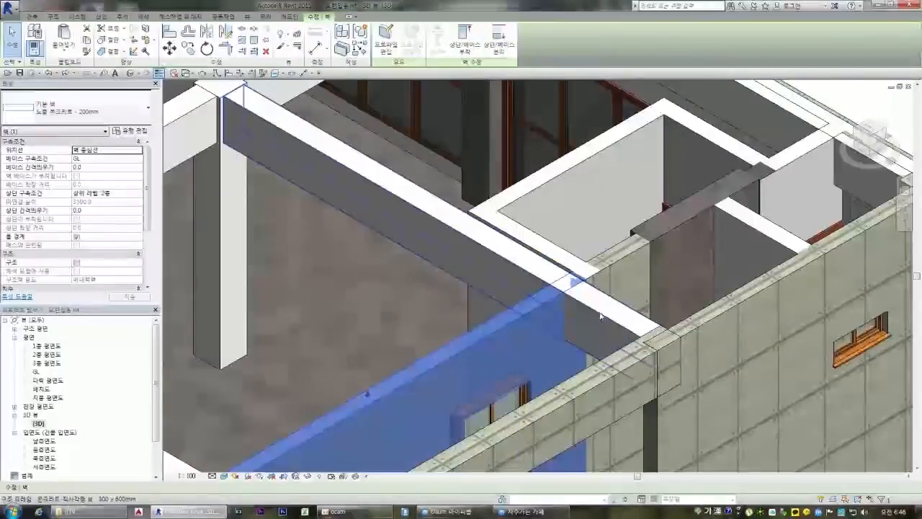
{"action": "left_click", "coordinate": [586, 297]}
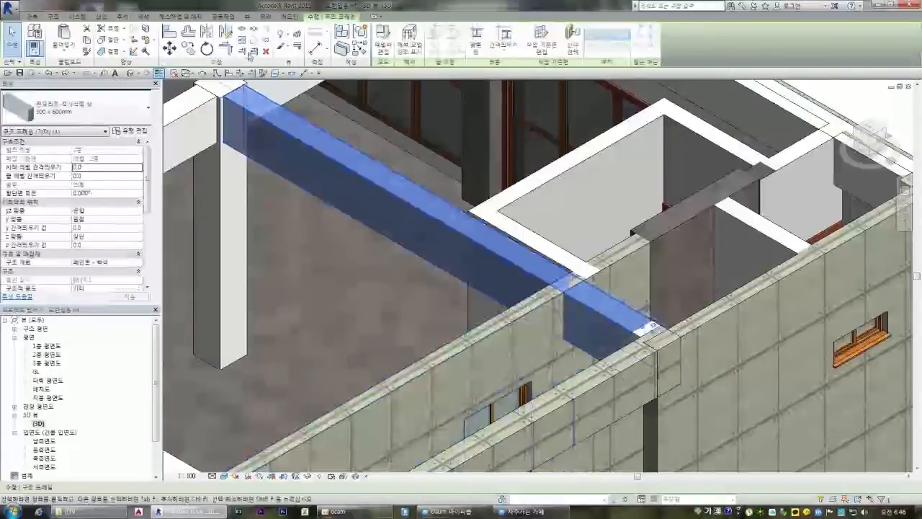
{"action": "key", "text": "Escape"}
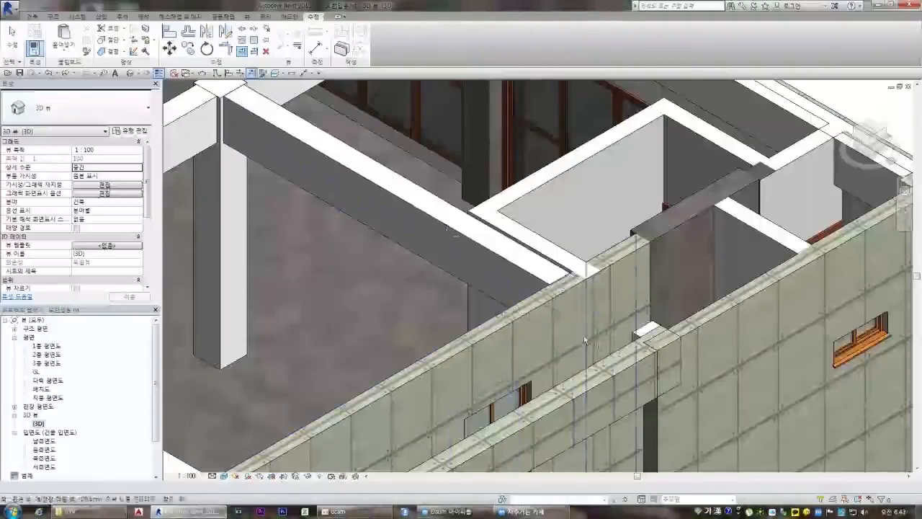
{"action": "scroll", "coordinate": [569, 288], "scroll_direction": "up", "scroll_amount": 6}
{"action": "left_click", "coordinate": [562, 293]}
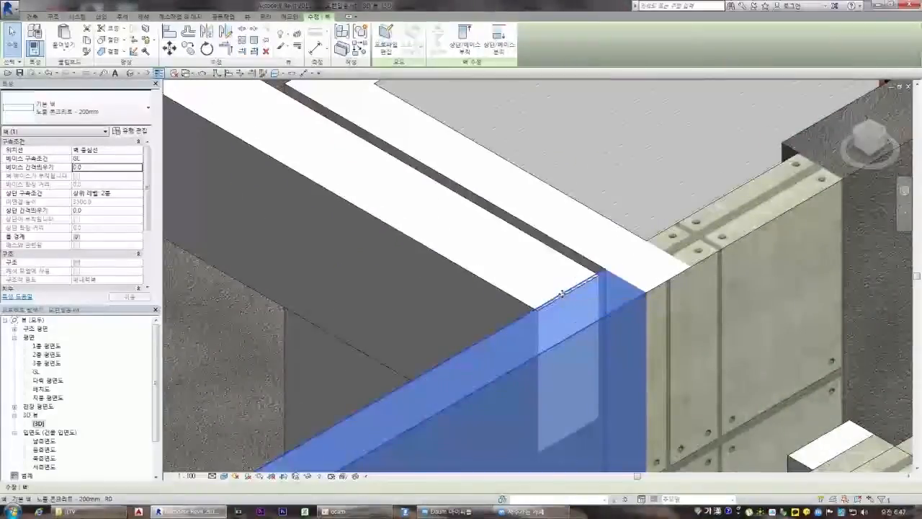
{"action": "key", "text": "Escape"}
{"action": "scroll", "coordinate": [634, 323], "scroll_direction": "down", "scroll_amount": 5}
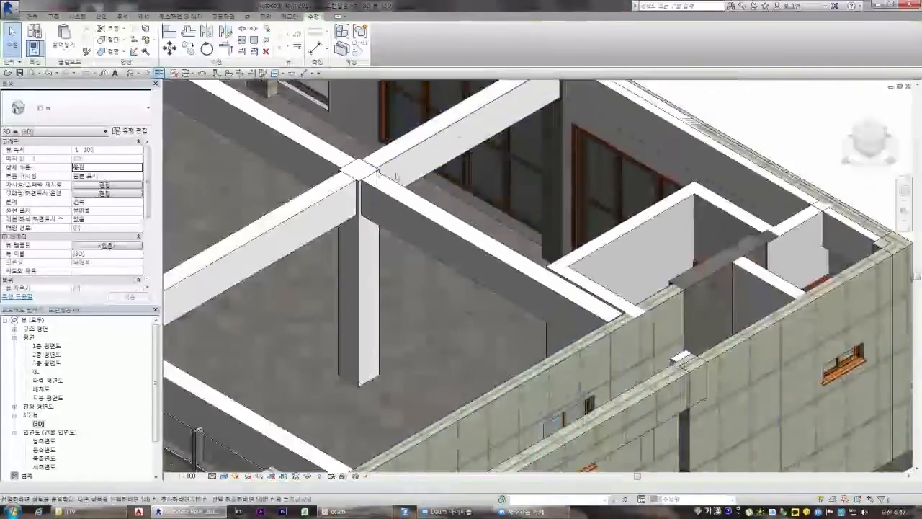
- Extend the short leftover beam piece at the outer wall so it spans between the inner wall and the outer beam
{"action": "scroll", "coordinate": [395, 176], "scroll_direction": "up", "scroll_amount": 6}
{"action": "left_click", "coordinate": [853, 128]}
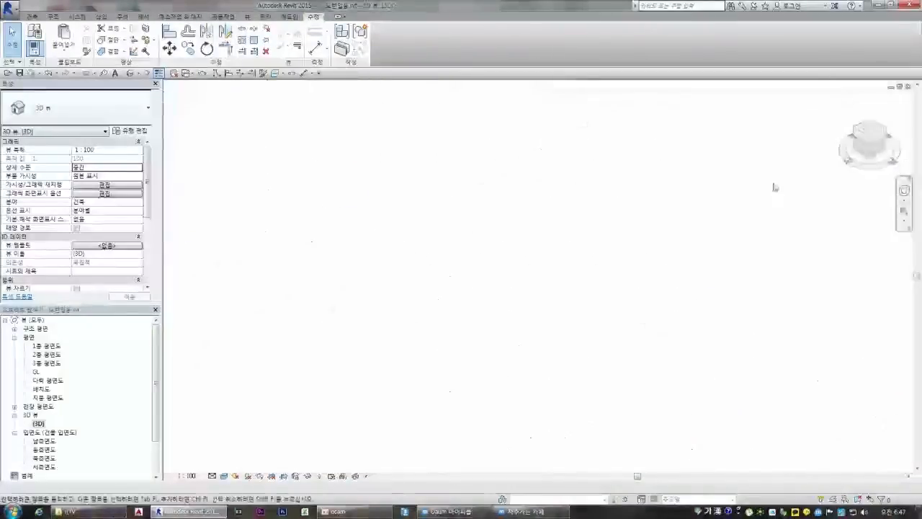
{"action": "scroll", "coordinate": [614, 182], "scroll_direction": "up", "scroll_amount": 6}
{"action": "scroll", "coordinate": [682, 169], "scroll_direction": "up", "scroll_amount": 1}
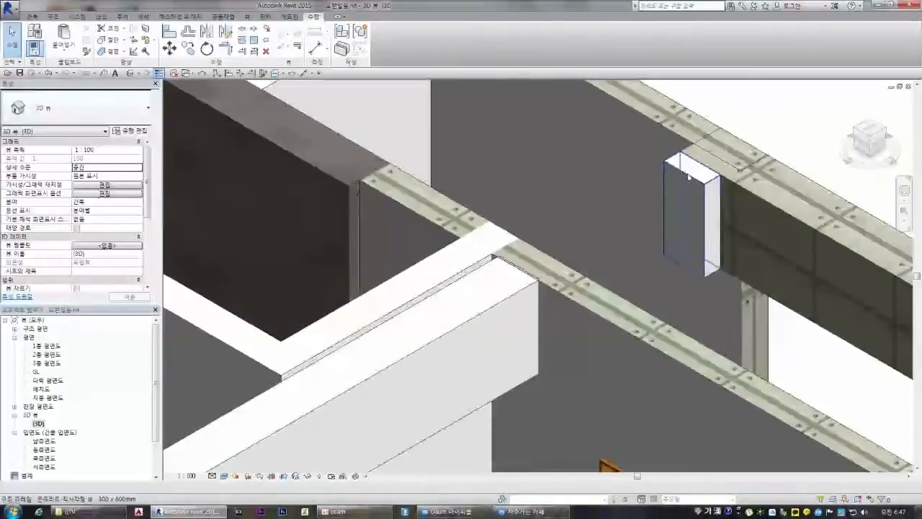
{"action": "left_click", "coordinate": [688, 174]}
{"action": "scroll", "coordinate": [537, 222], "scroll_direction": "down", "scroll_amount": 2}
{"action": "scroll", "coordinate": [621, 135], "scroll_direction": "up", "scroll_amount": 2}
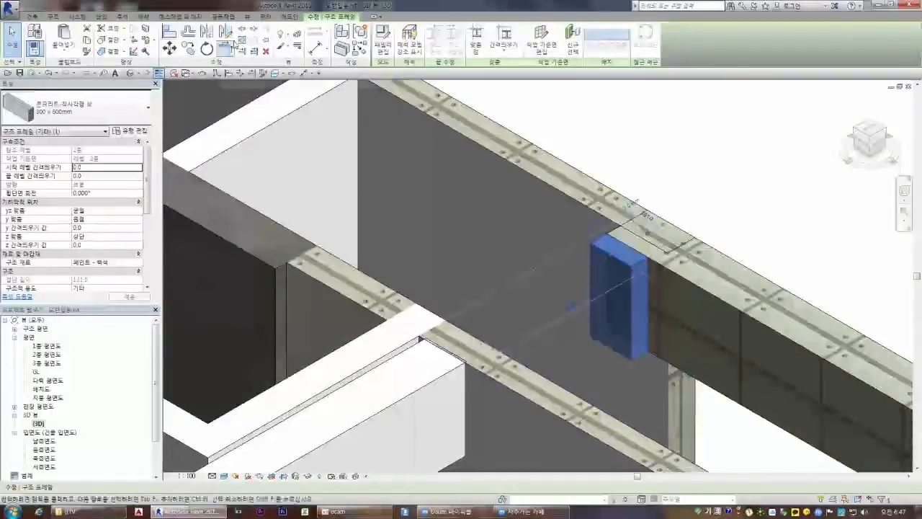
{"action": "key", "text": "Escape"}
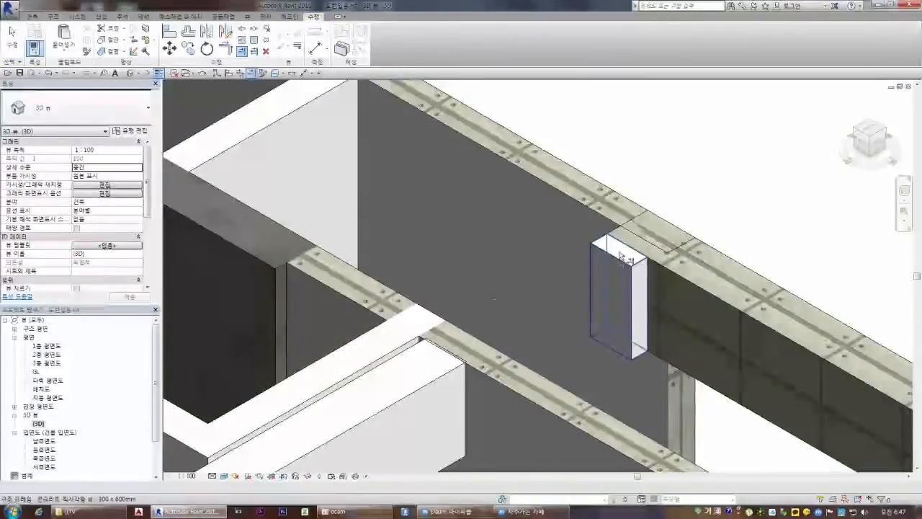
{"action": "key", "text": "ctrl+z"}
{"action": "left_click", "coordinate": [663, 220]}
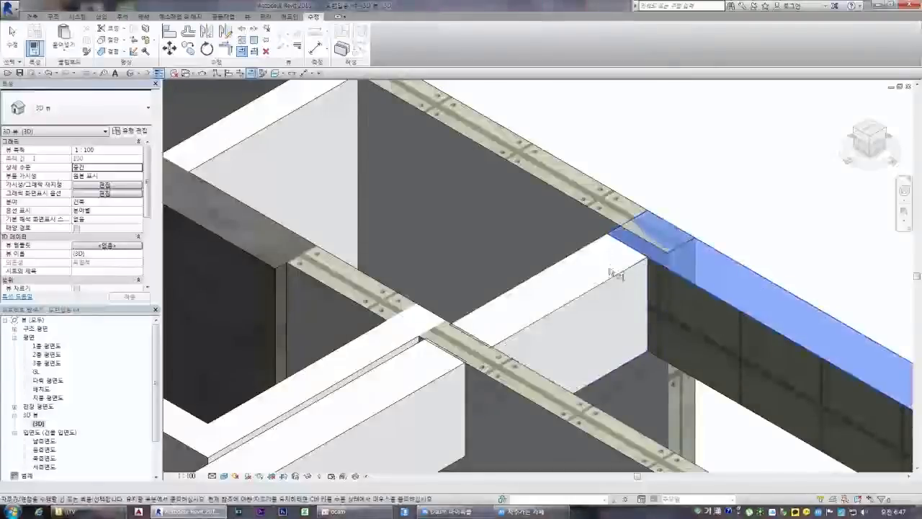
{"action": "left_click", "coordinate": [563, 301]}
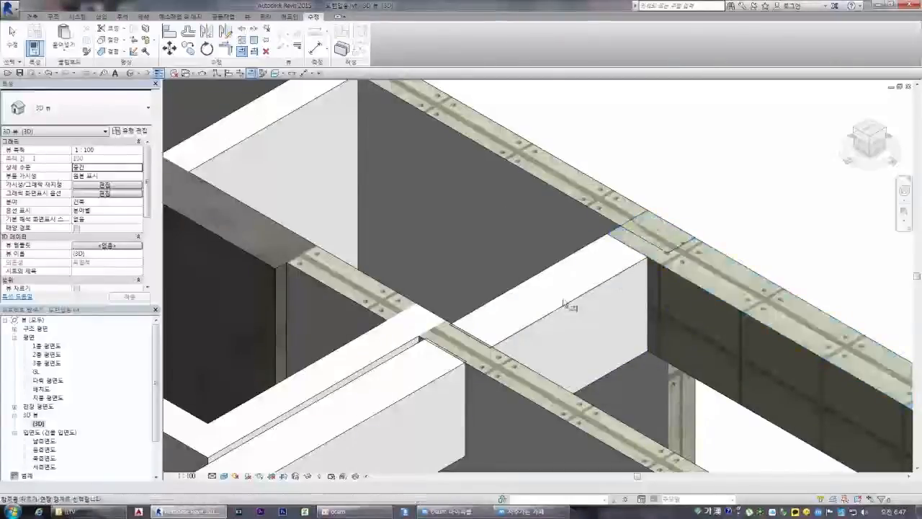
- Match the short white beam between the inner and outer walls to the type properties of the exposed-concrete outer beam
{"action": "left_click", "coordinate": [847, 100]}
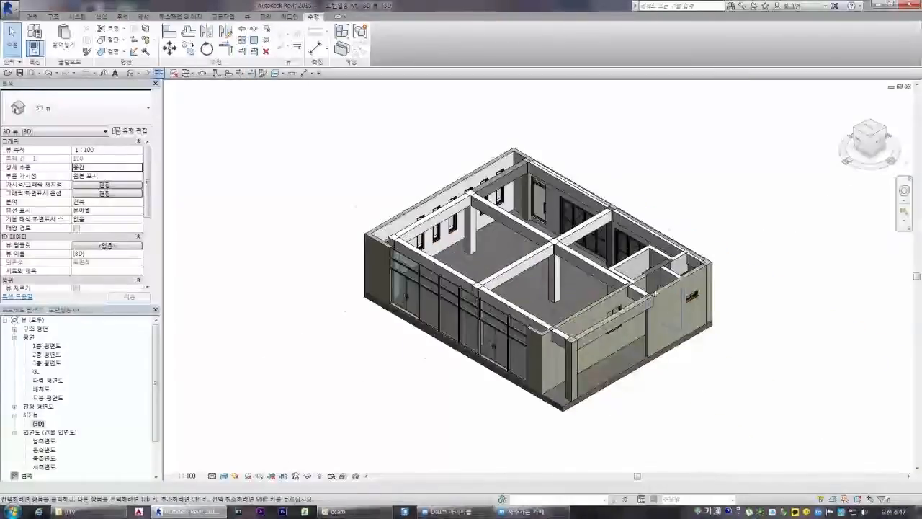
{"action": "scroll", "coordinate": [756, 254], "scroll_direction": "up", "scroll_amount": 5}
{"action": "scroll", "coordinate": [756, 254], "scroll_direction": "up", "scroll_amount": 4}
{"action": "left_click", "coordinate": [111, 51]}
{"action": "left_click", "coordinate": [564, 360]}
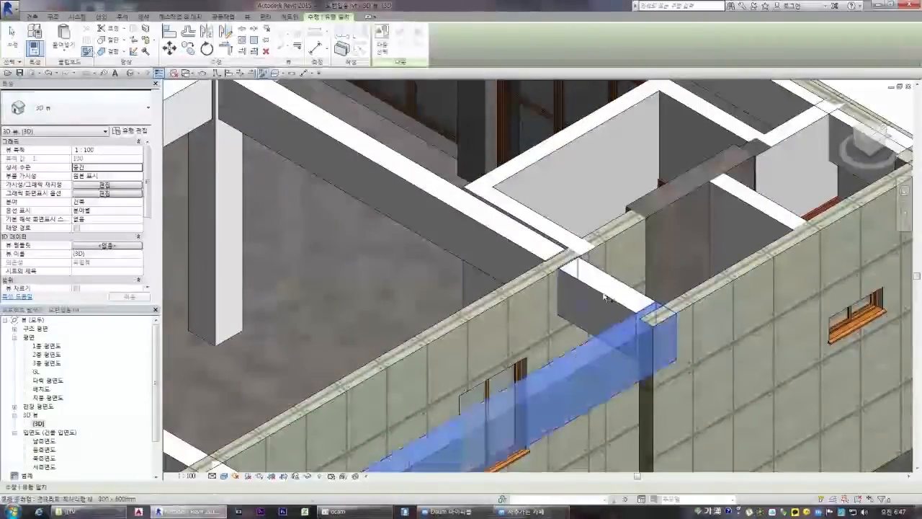
{"action": "scroll", "coordinate": [634, 289], "scroll_direction": "down", "scroll_amount": 5}
{"action": "scroll", "coordinate": [688, 292], "scroll_direction": "up", "scroll_amount": 3}
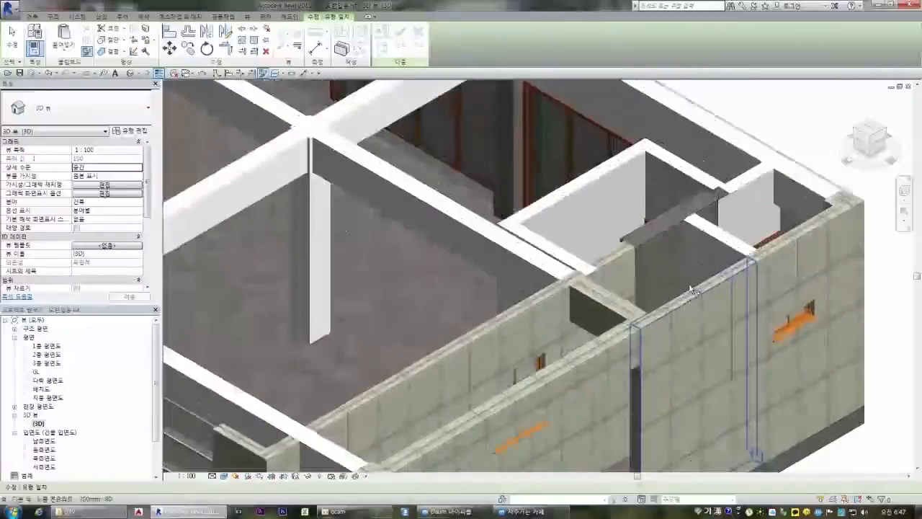
{"action": "scroll", "coordinate": [668, 279], "scroll_direction": "down", "scroll_amount": 2}
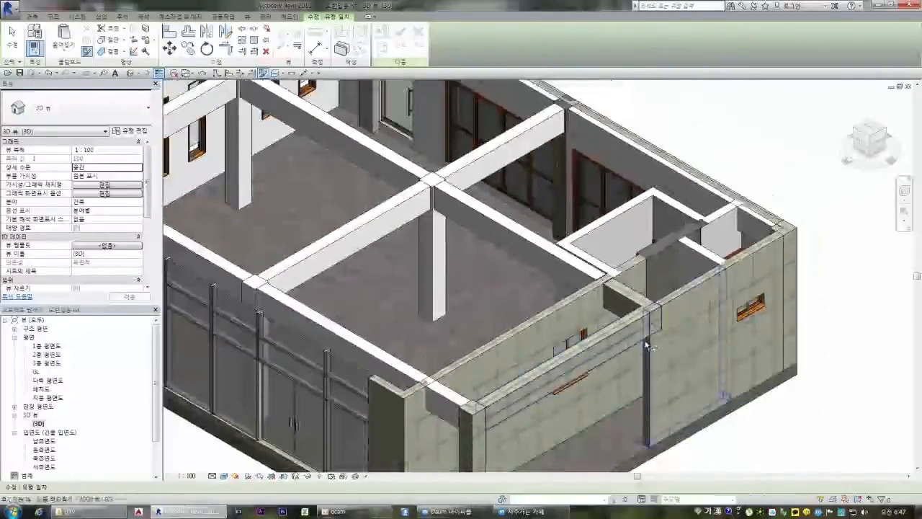
{"action": "scroll", "coordinate": [425, 391], "scroll_direction": "up", "scroll_amount": 3}
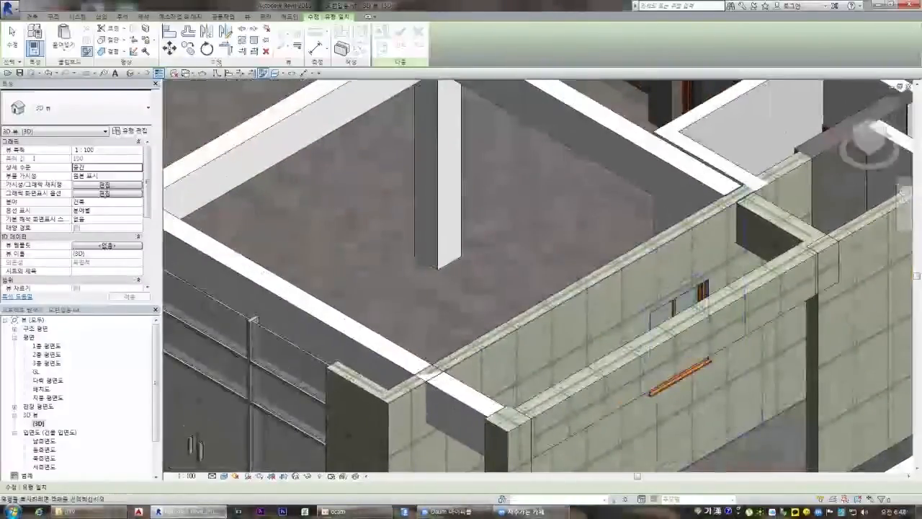
- Trim the long front beam back to the inner concrete wall so it stops short of the outer corner column
{"action": "left_click", "coordinate": [226, 49]}
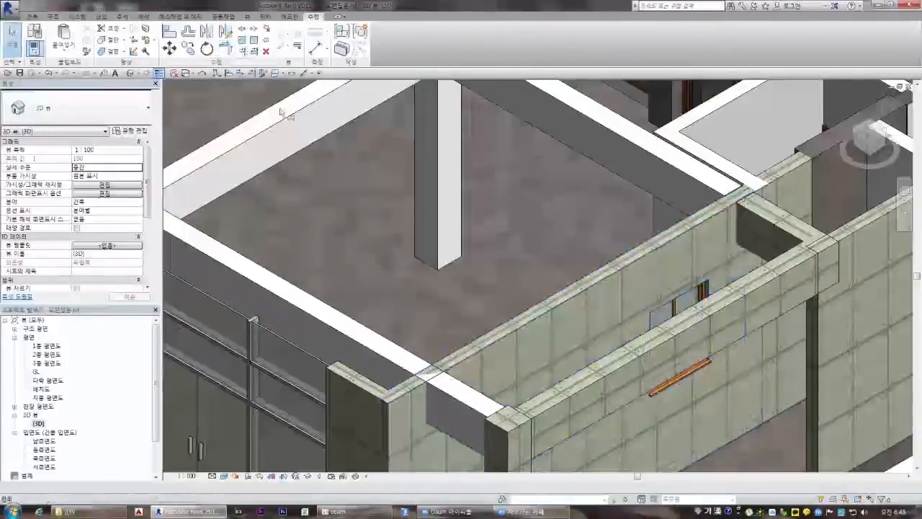
{"action": "left_click", "coordinate": [243, 54]}
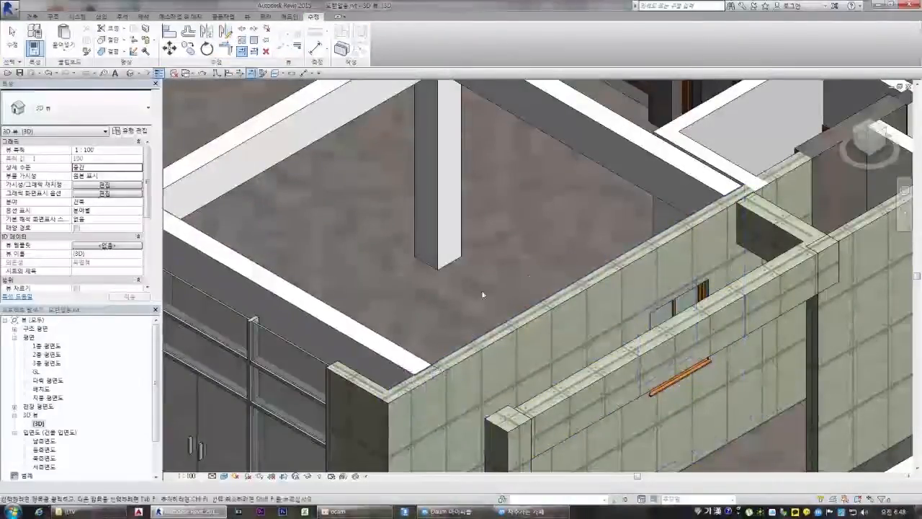
{"action": "key", "text": "Escape"}
{"action": "scroll", "coordinate": [482, 294], "scroll_direction": "down", "scroll_amount": 3}
{"action": "left_click", "coordinate": [364, 285]}
{"action": "left_click", "coordinate": [188, 47]}
{"action": "scroll", "coordinate": [267, 227], "scroll_direction": "up", "scroll_amount": 3}
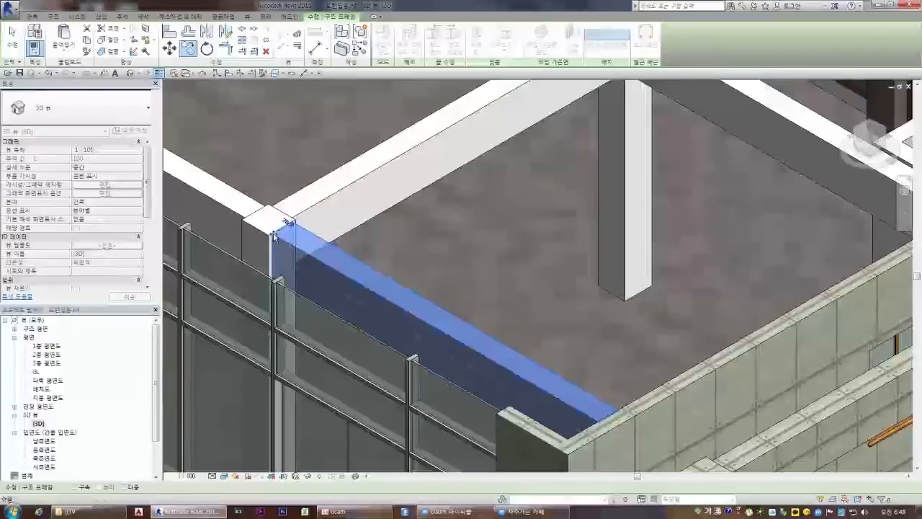
{"action": "key", "text": "Escape"}
{"action": "key", "text": "Escape"}
{"action": "scroll", "coordinate": [340, 286], "scroll_direction": "down", "scroll_amount": 2}
- Complete the front beam line between the inner concrete wall and the outer corner column with a 300 x 600mm beam piece
{"action": "scroll", "coordinate": [545, 388], "scroll_direction": "up", "scroll_amount": 4}
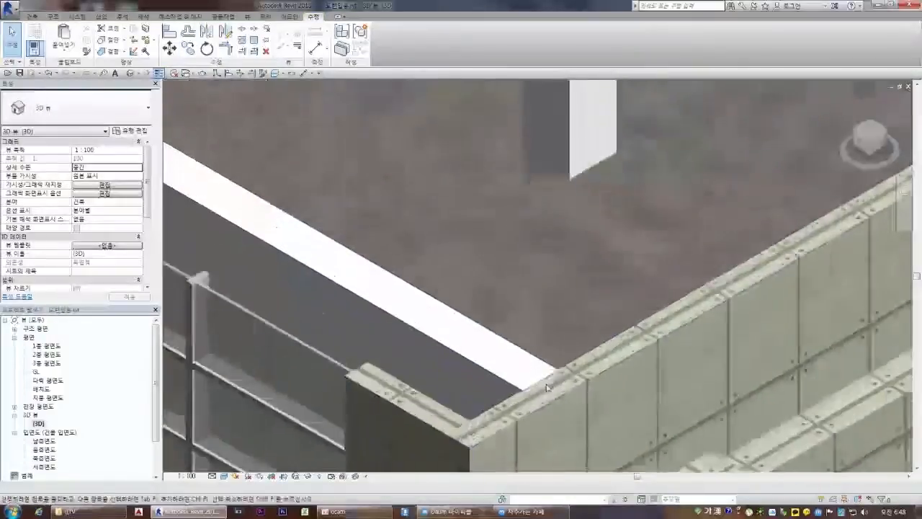
{"action": "scroll", "coordinate": [546, 387], "scroll_direction": "down", "scroll_amount": 1}
{"action": "left_click", "coordinate": [504, 382]}
{"action": "middle_click_drag", "start_coordinate": [419, 290], "coordinate": [357, 174], "text": "shift"}
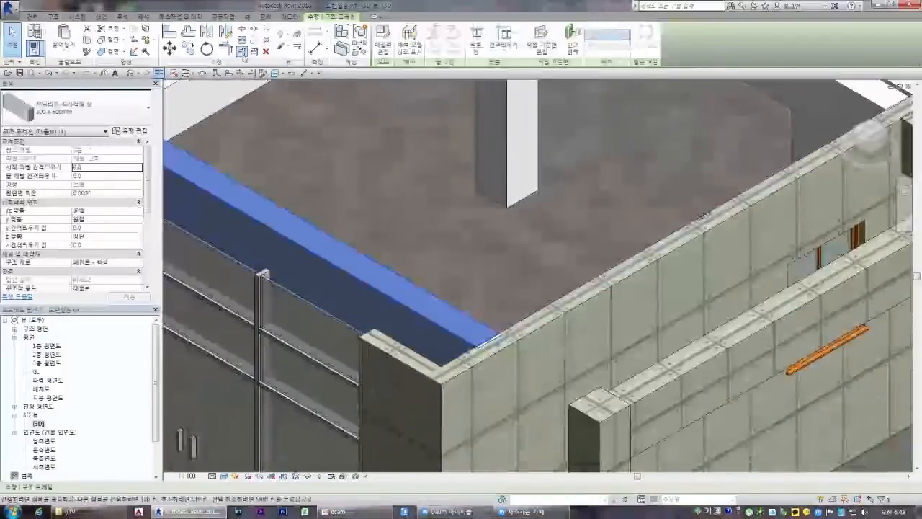
{"action": "key", "text": "Escape"}
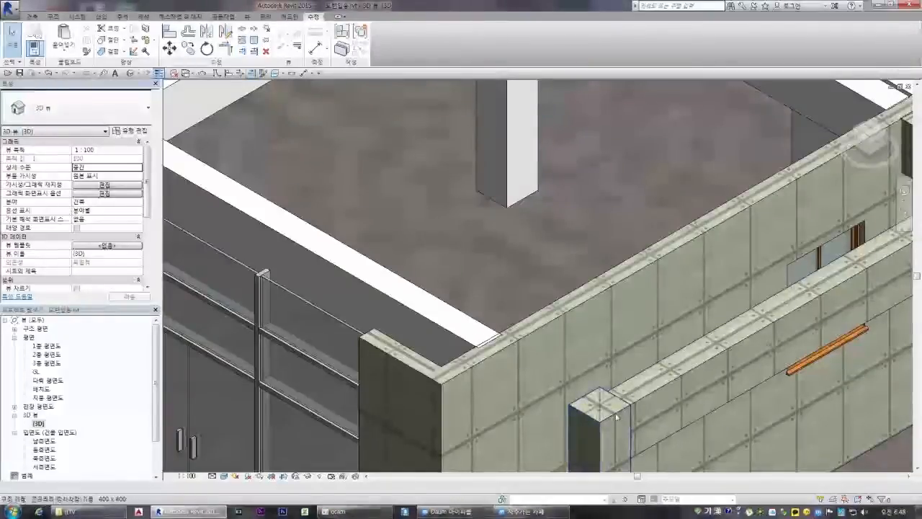
{"action": "left_click", "coordinate": [225, 56]}
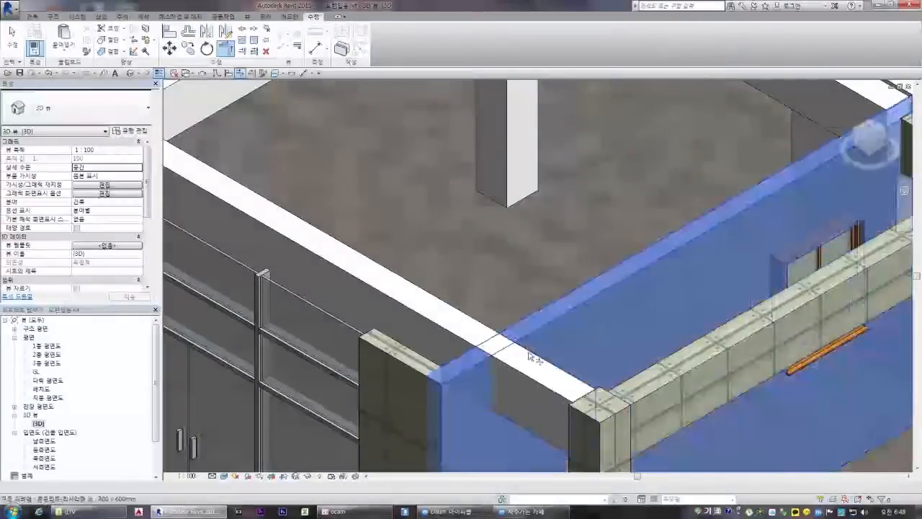
{"action": "key", "text": "Escape"}
{"action": "left_click", "coordinate": [243, 52]}
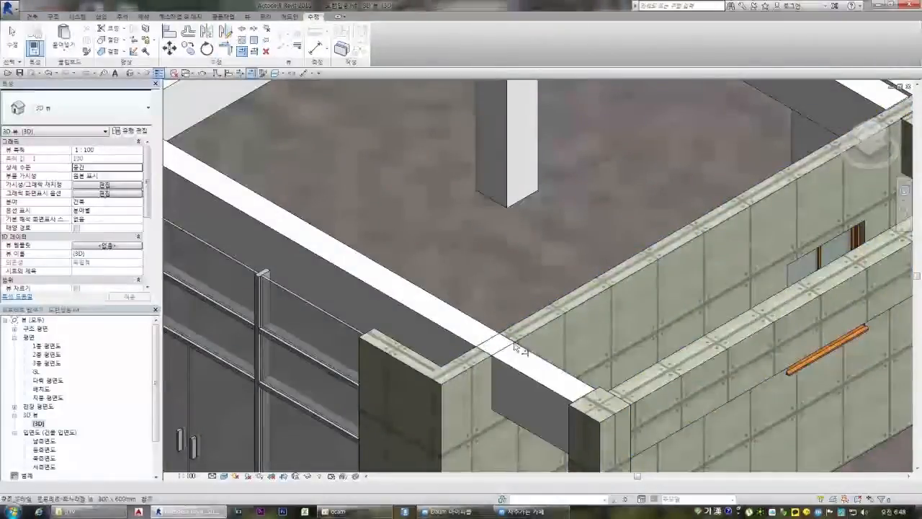
{"action": "key", "text": "Escape"}
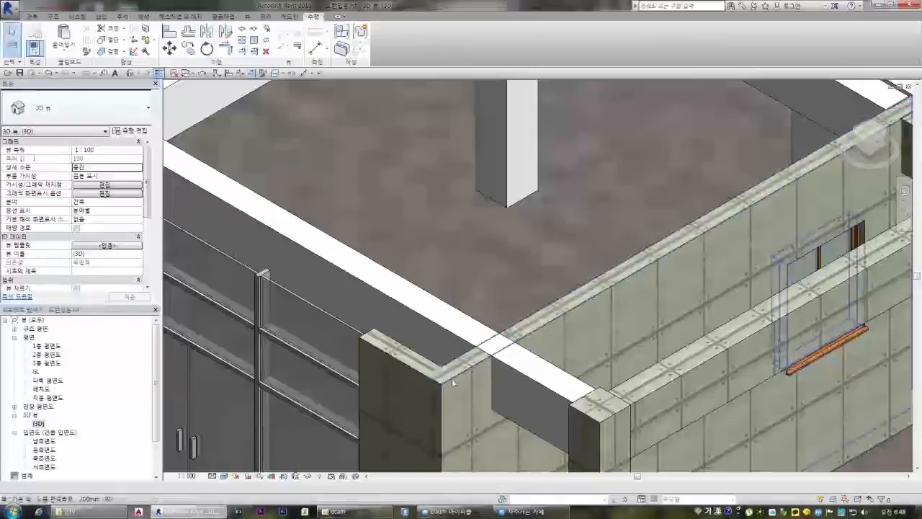
- Check the inner wall and each front beam piece individually where they cross
{"action": "left_click", "coordinate": [452, 379]}
{"action": "left_click", "coordinate": [539, 383]}
{"action": "key", "text": "Escape"}
{"action": "left_click", "coordinate": [519, 373]}
{"action": "key", "text": "Escape"}
{"action": "left_click", "coordinate": [451, 335]}
{"action": "key", "text": "Escape"}
- Examine how the white beam and the short exposed-concrete piece meet at the inner wall near the stairwell
{"action": "scroll", "coordinate": [476, 366], "scroll_direction": "down", "scroll_amount": 1}
{"action": "left_click", "coordinate": [825, 206]}
{"action": "key", "text": "Escape"}
{"action": "left_click", "coordinate": [780, 170]}
{"action": "scroll", "coordinate": [850, 137], "scroll_direction": "up", "scroll_amount": 4}
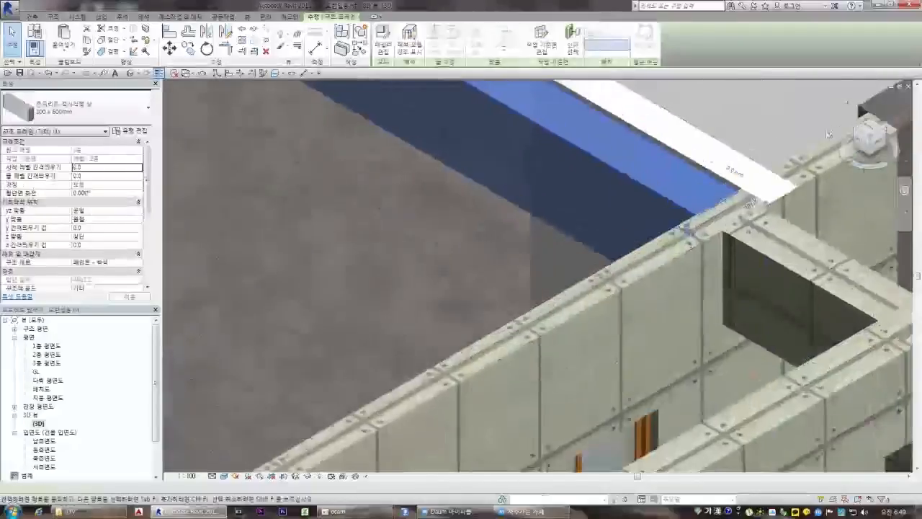
{"action": "key", "text": "Escape"}
{"action": "left_click", "coordinate": [749, 288]}
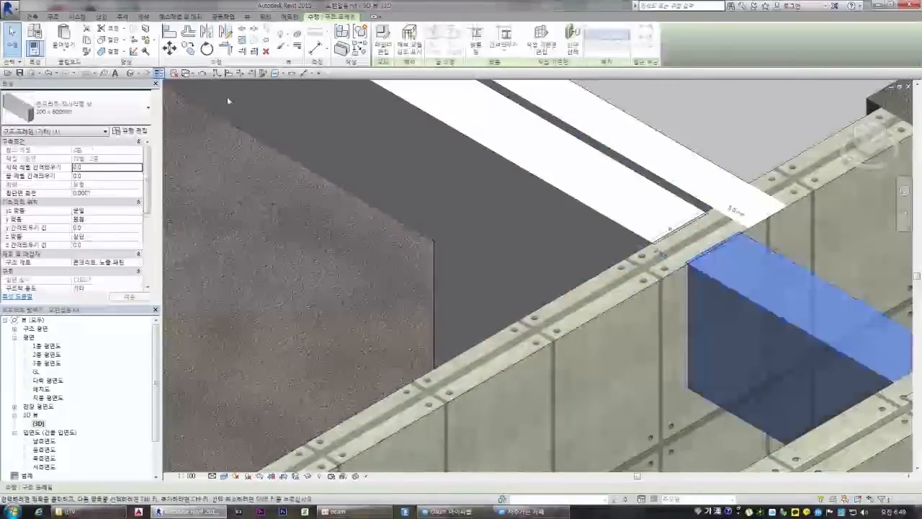
{"action": "left_click", "coordinate": [675, 238]}
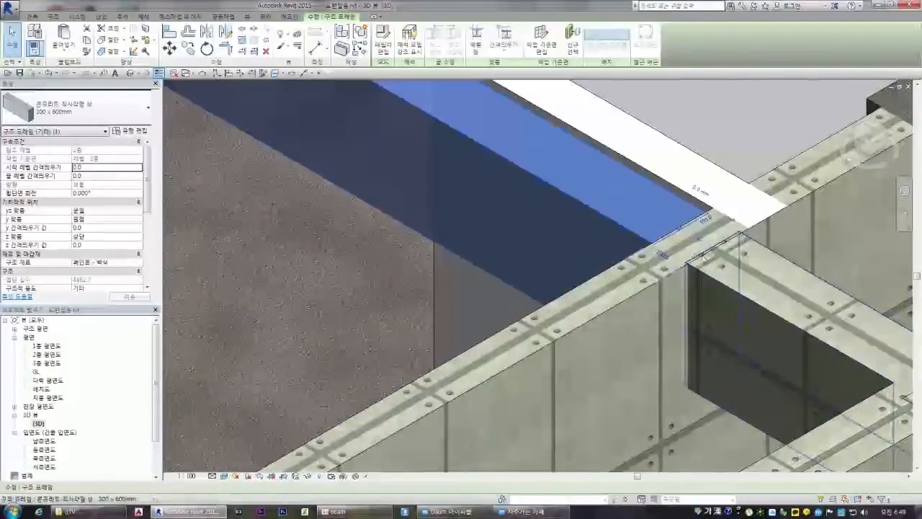
{"action": "key", "text": "Escape"}
{"action": "left_click", "coordinate": [243, 52]}
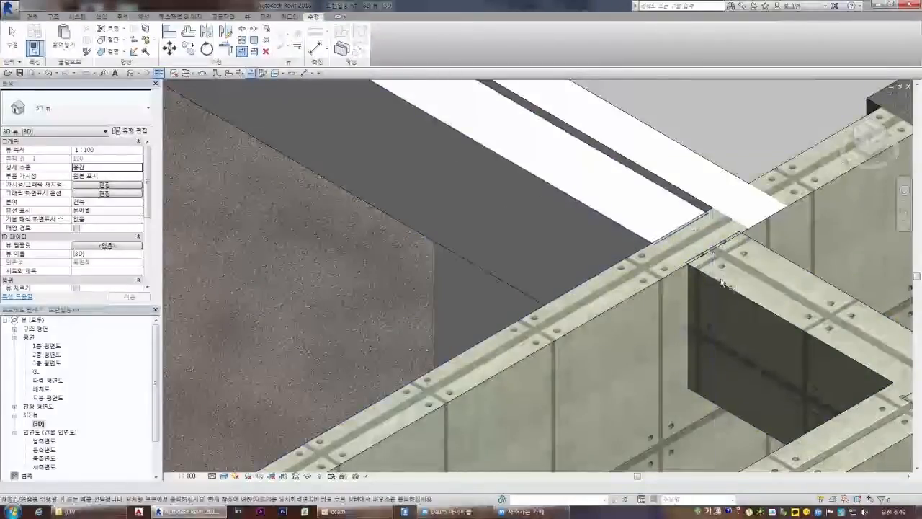
{"action": "scroll", "coordinate": [626, 179], "scroll_direction": "down", "scroll_amount": 4}
{"action": "key", "text": "Escape"}
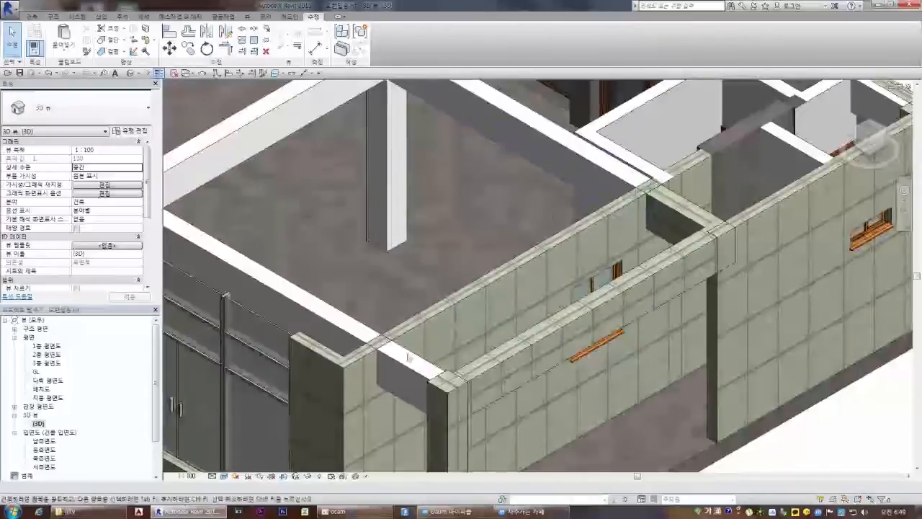
- Match the short white front beam between the inner wall and the corner column to the type of the exposed-concrete outer beam
{"action": "scroll", "coordinate": [392, 351], "scroll_direction": "up", "scroll_amount": 5}
{"action": "left_click", "coordinate": [462, 384]}
{"action": "key", "text": "Escape"}
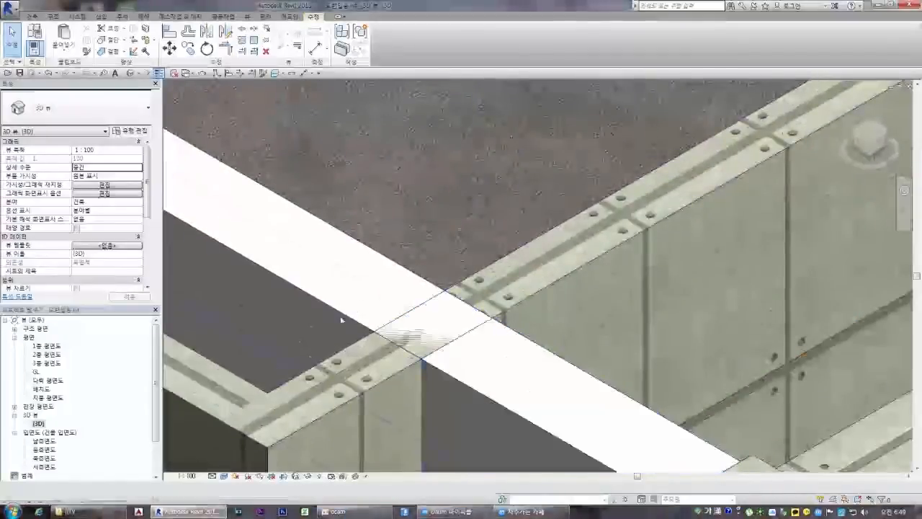
{"action": "scroll", "coordinate": [342, 317], "scroll_direction": "down", "scroll_amount": 3}
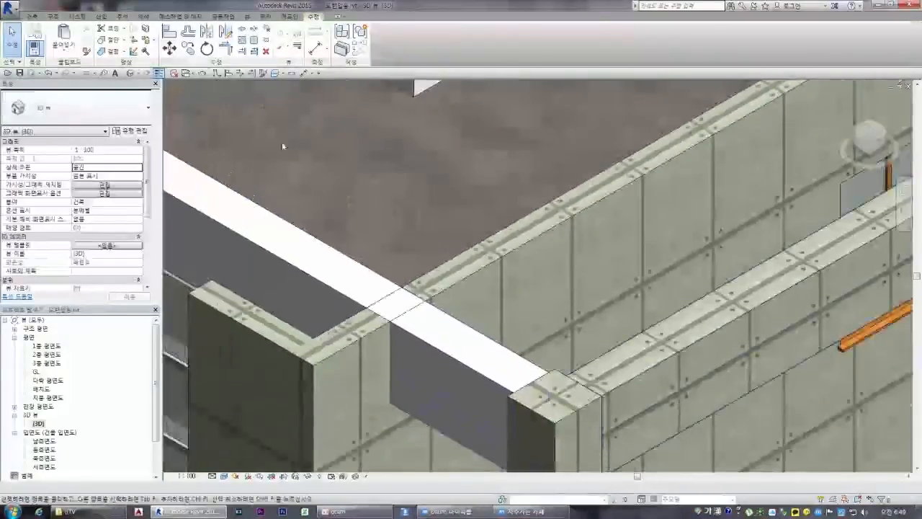
{"action": "key", "text": "m"}
{"action": "key", "text": "a"}
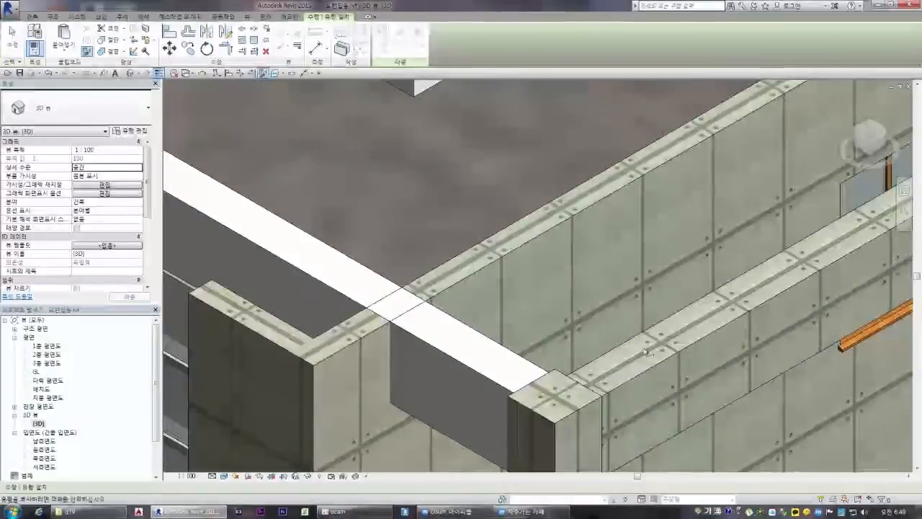
{"action": "left_click", "coordinate": [504, 381]}
{"action": "scroll", "coordinate": [505, 264], "scroll_direction": "down", "scroll_amount": 4}
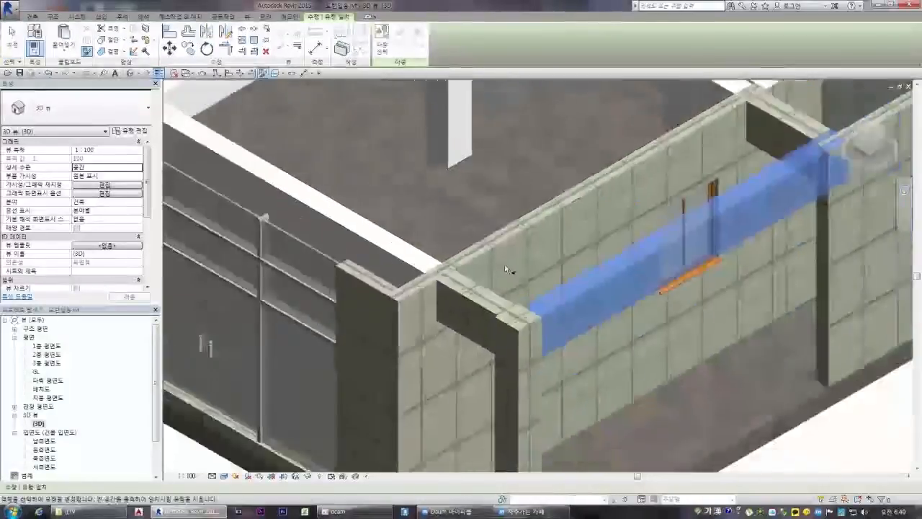
{"action": "scroll", "coordinate": [476, 299], "scroll_direction": "up", "scroll_amount": 2}
{"action": "scroll", "coordinate": [501, 272], "scroll_direction": "down", "scroll_amount": 2}
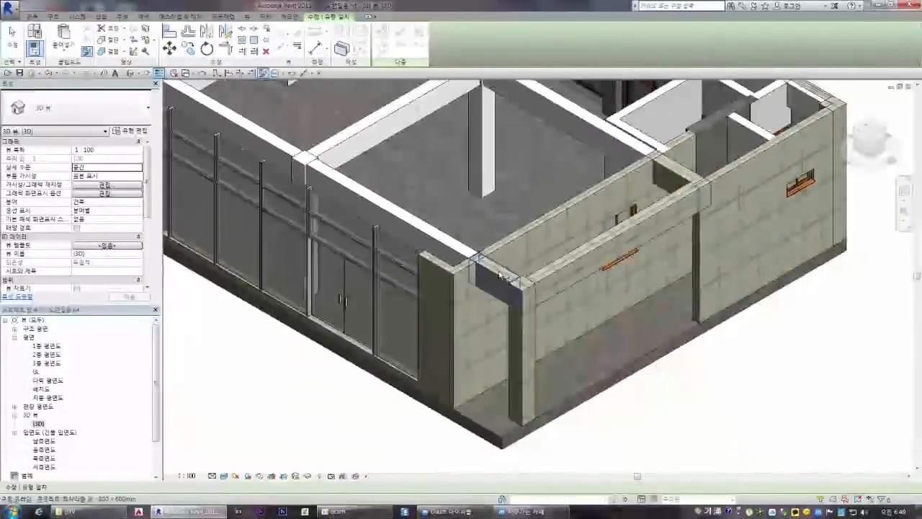
{"action": "scroll", "coordinate": [502, 274], "scroll_direction": "up", "scroll_amount": 1}
{"action": "scroll", "coordinate": [502, 275], "scroll_direction": "down", "scroll_amount": 1}
{"action": "left_click", "coordinate": [502, 275]}
{"action": "scroll", "coordinate": [505, 278], "scroll_direction": "up", "scroll_amount": 1}
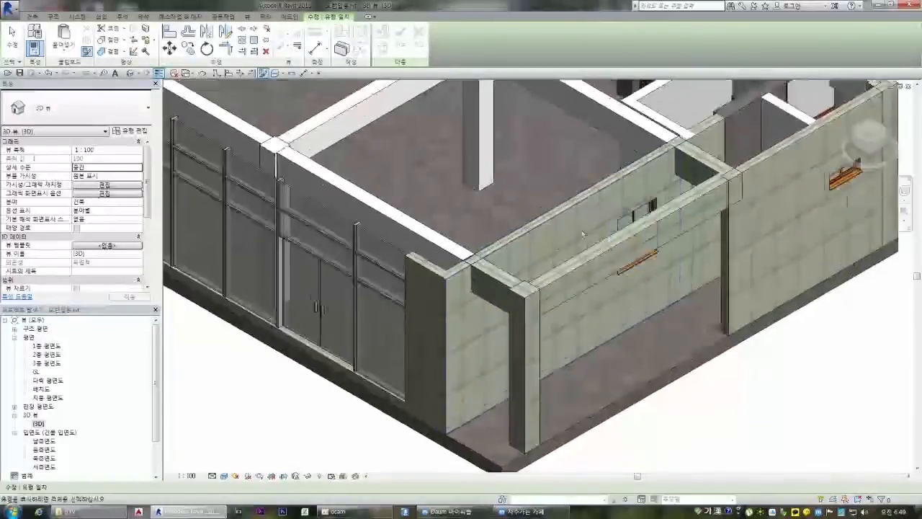
{"action": "middle_click_drag", "start_coordinate": [620, 276], "coordinate": [566, 345]}
{"action": "scroll", "coordinate": [566, 346], "scroll_direction": "down", "scroll_amount": 3}
{"action": "scroll", "coordinate": [634, 289], "scroll_direction": "up", "scroll_amount": 2}
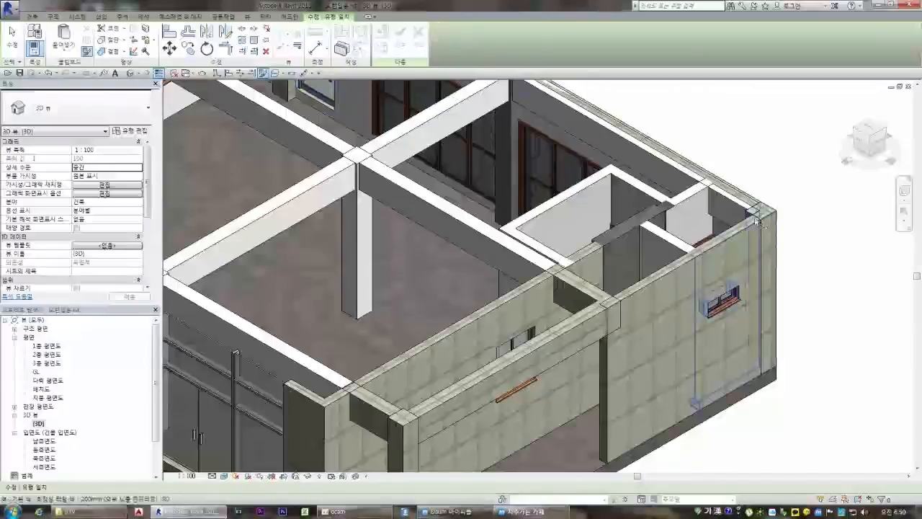
{"action": "scroll", "coordinate": [736, 217], "scroll_direction": "up", "scroll_amount": 3}
{"action": "scroll", "coordinate": [562, 331], "scroll_direction": "down", "scroll_amount": 2}
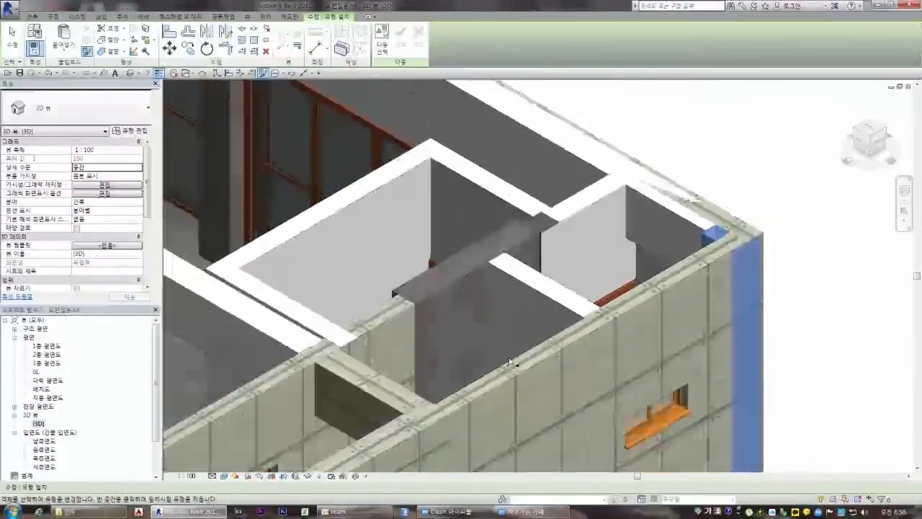
{"action": "key", "text": "Escape"}
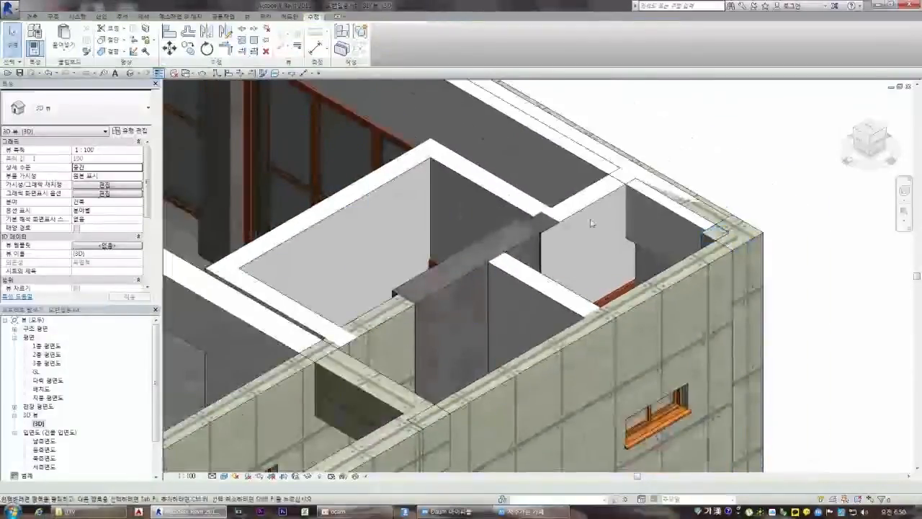
- Extend the exposed-concrete outer beam along the outer wall to the building's far corner
{"action": "left_click", "coordinate": [713, 234]}
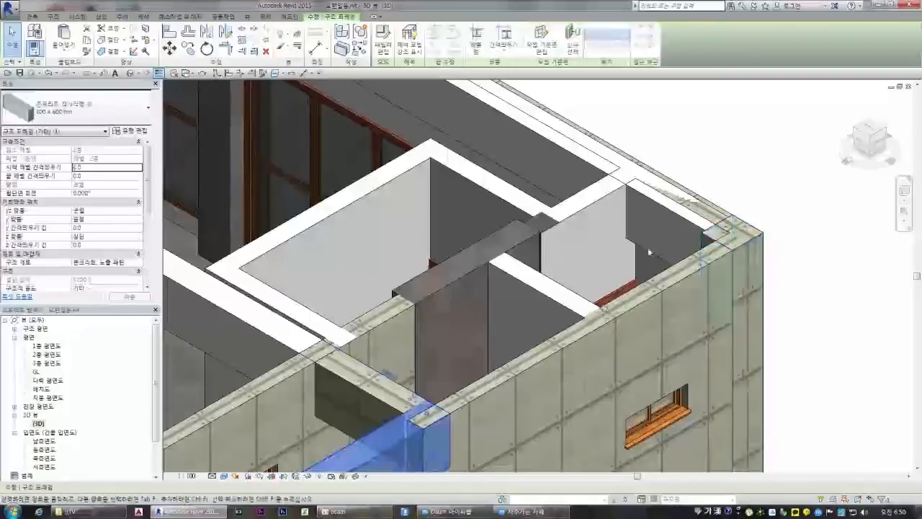
{"action": "key", "text": "Escape"}
{"action": "key", "text": "Escape"}
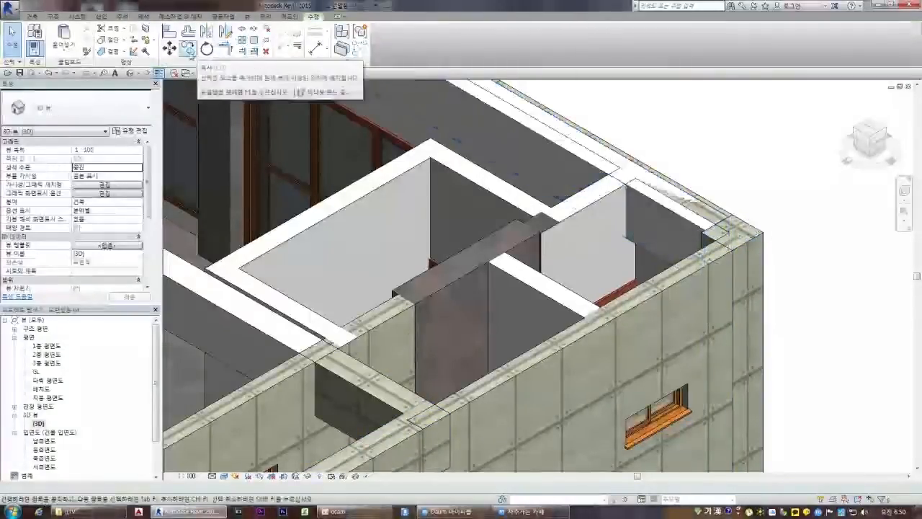
{"action": "left_click", "coordinate": [377, 433]}
{"action": "key", "text": "Escape"}
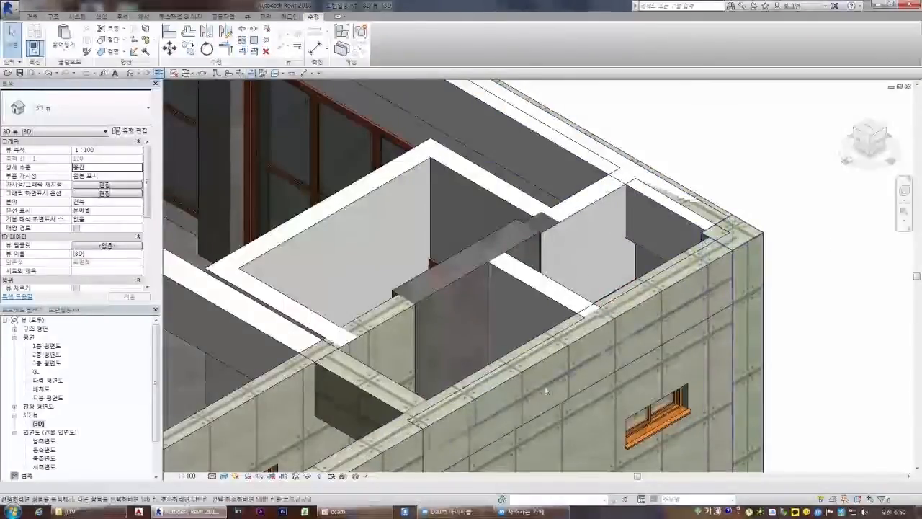
- Examine the beams along the large-window wall and the overall beam frame from the opposite side of the building
{"action": "scroll", "coordinate": [545, 386], "scroll_direction": "down", "scroll_amount": 5}
{"action": "scroll", "coordinate": [447, 233], "scroll_direction": "up", "scroll_amount": 3}
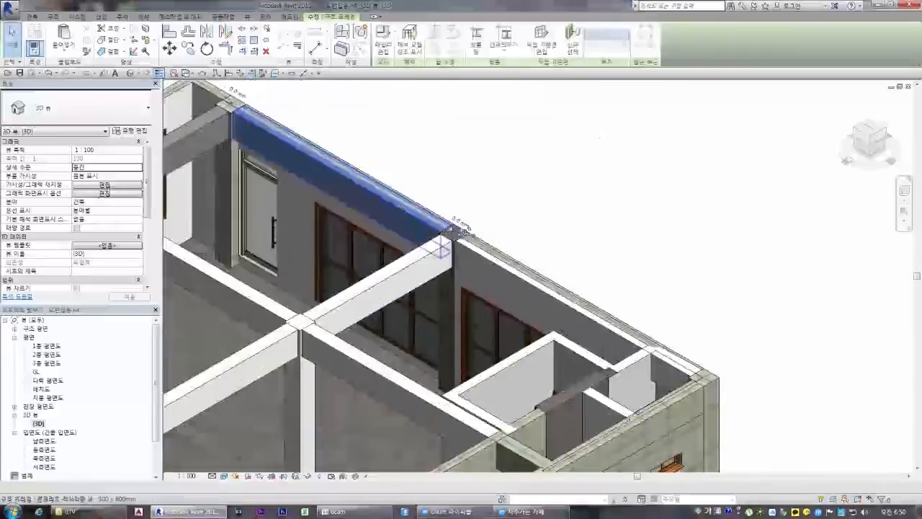
{"action": "left_click", "coordinate": [500, 252]}
{"action": "left_click", "coordinate": [294, 104]}
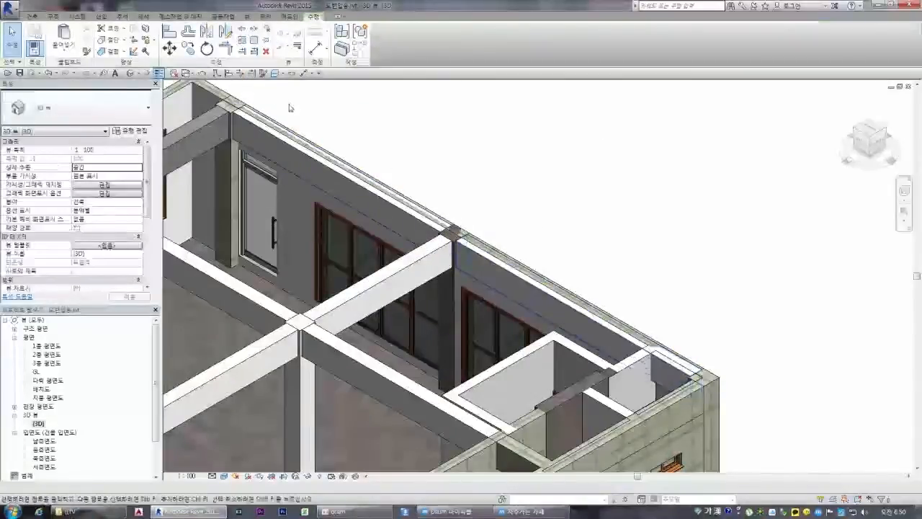
{"action": "left_click", "coordinate": [847, 99]}
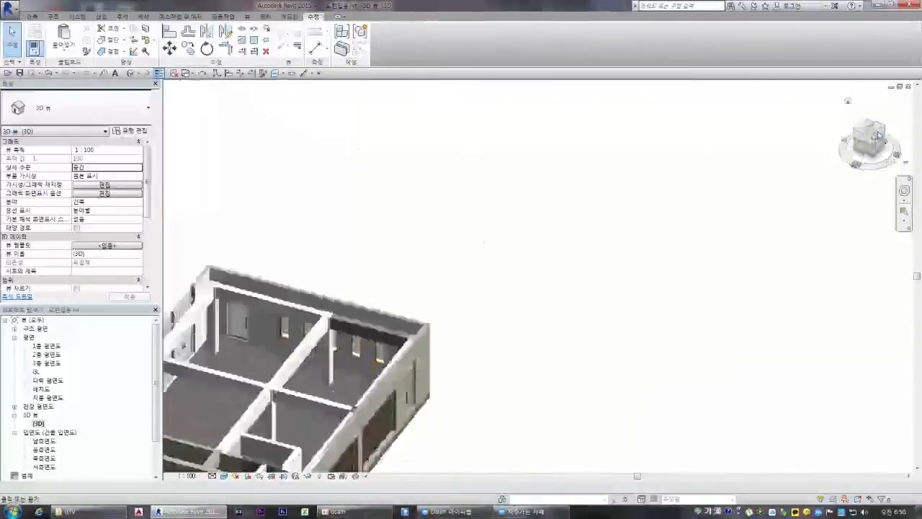
{"action": "scroll", "coordinate": [640, 253], "scroll_direction": "up", "scroll_amount": 3}
{"action": "scroll", "coordinate": [559, 329], "scroll_direction": "up", "scroll_amount": 2}
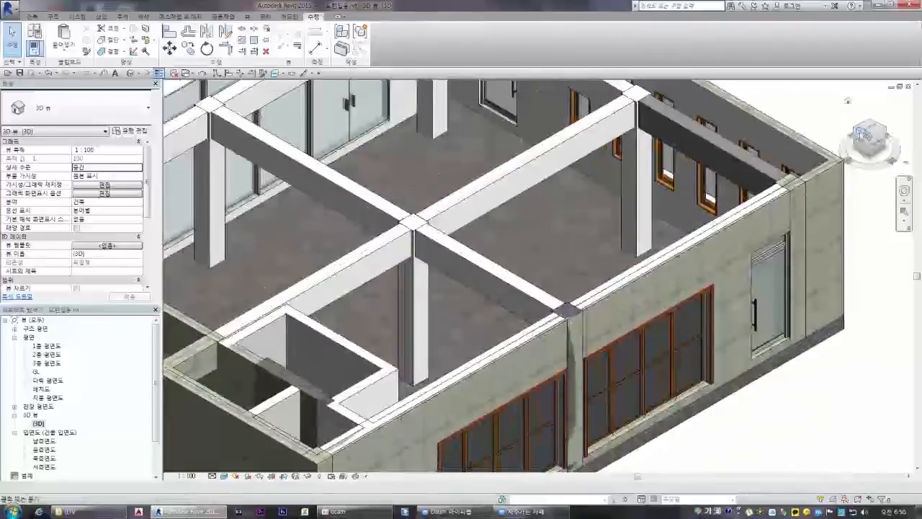
{"action": "scroll", "coordinate": [460, 325], "scroll_direction": "down", "scroll_amount": 4}
{"action": "scroll", "coordinate": [460, 325], "scroll_direction": "up", "scroll_amount": 4}
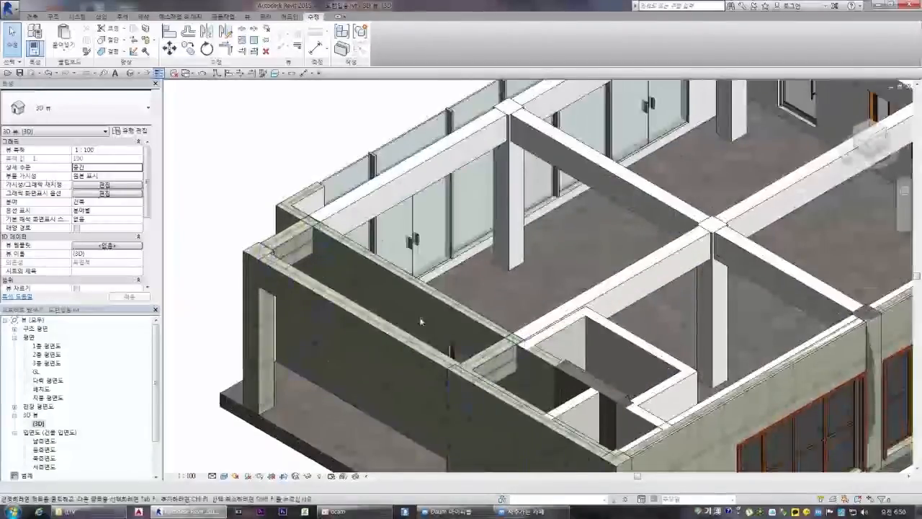
{"action": "scroll", "coordinate": [422, 321], "scroll_direction": "down", "scroll_amount": 4}
{"action": "scroll", "coordinate": [418, 291], "scroll_direction": "up", "scroll_amount": 4}
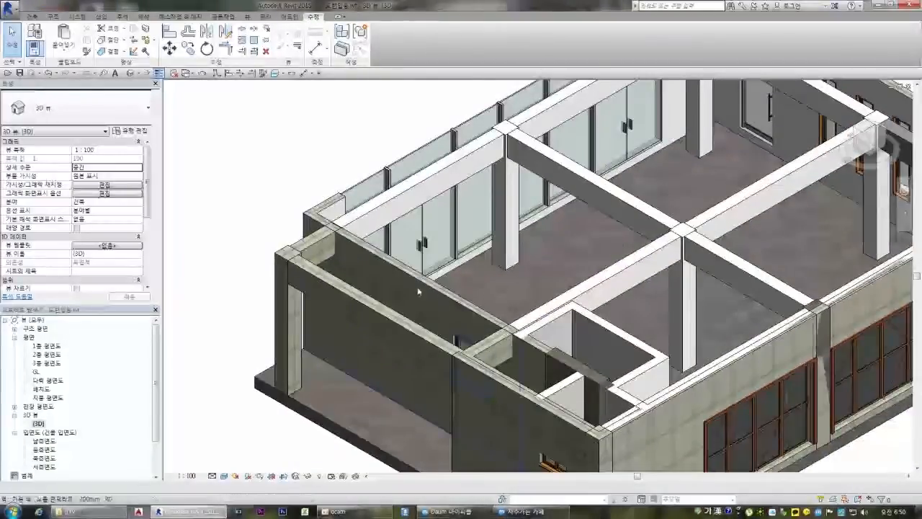
{"action": "scroll", "coordinate": [418, 291], "scroll_direction": "down", "scroll_amount": 3}
{"action": "scroll", "coordinate": [613, 340], "scroll_direction": "up", "scroll_amount": 6}
- Inspect the beam above the large windows at its column and corner joints from the building's interior side
{"action": "left_click", "coordinate": [613, 342]}
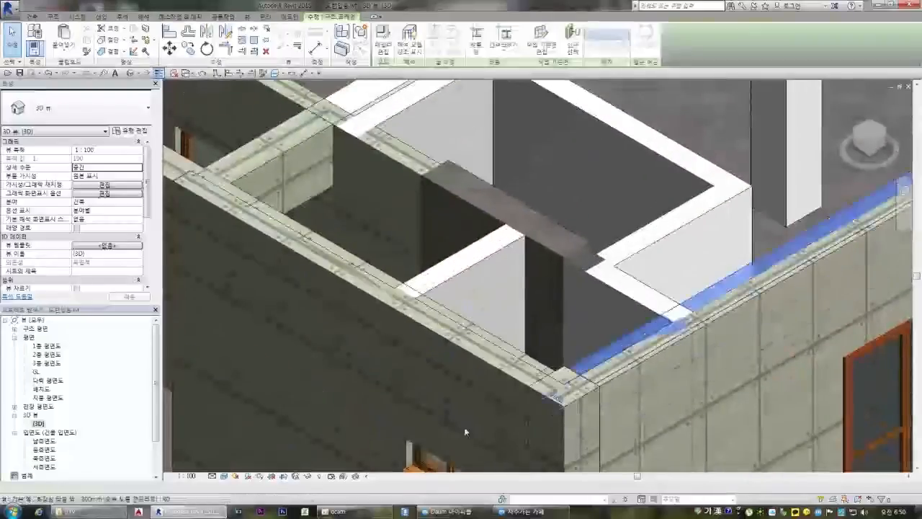
{"action": "scroll", "coordinate": [465, 430], "scroll_direction": "down", "scroll_amount": 3}
{"action": "left_click", "coordinate": [873, 123]}
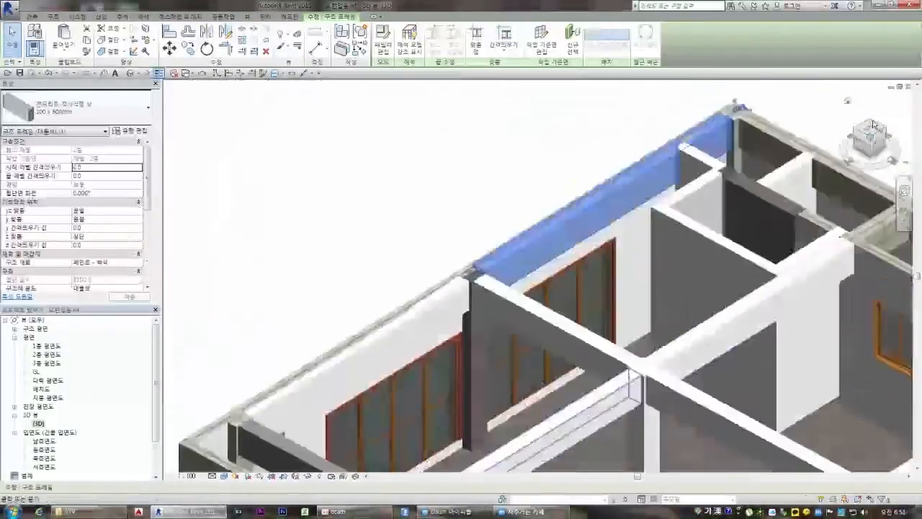
{"action": "left_click", "coordinate": [475, 245]}
{"action": "scroll", "coordinate": [367, 301], "scroll_direction": "down", "scroll_amount": 2}
{"action": "scroll", "coordinate": [302, 371], "scroll_direction": "up", "scroll_amount": 3}
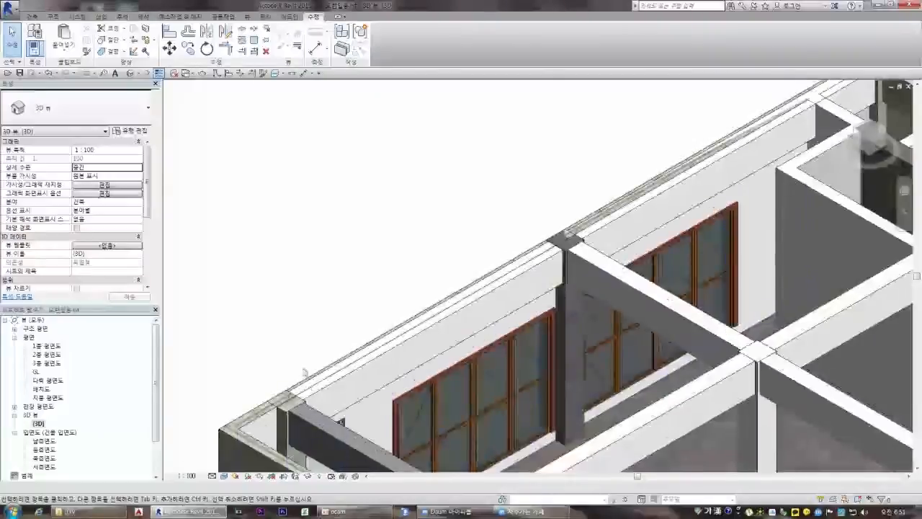
{"action": "scroll", "coordinate": [303, 371], "scroll_direction": "up", "scroll_amount": 3}
{"action": "left_click", "coordinate": [379, 349]}
{"action": "left_click", "coordinate": [343, 297]}
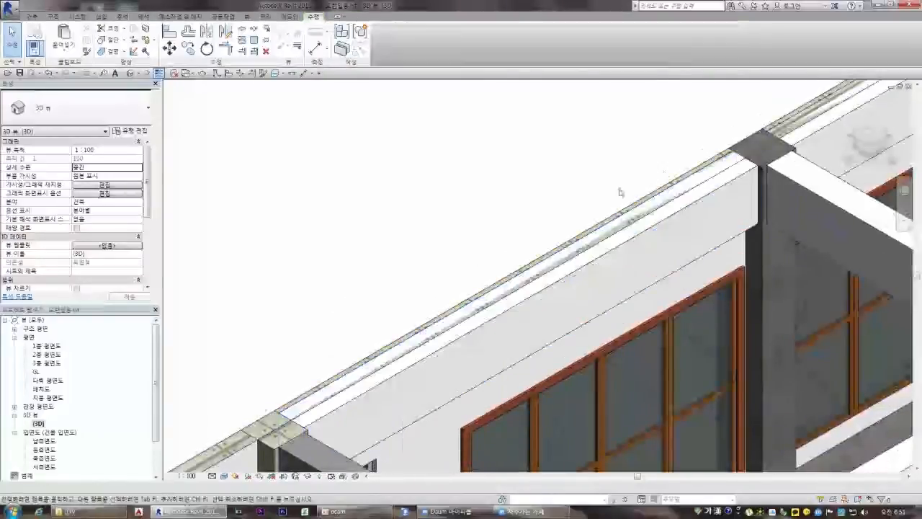
{"action": "scroll", "coordinate": [422, 326], "scroll_direction": "up", "scroll_amount": 3}
{"action": "left_click", "coordinate": [421, 326]}
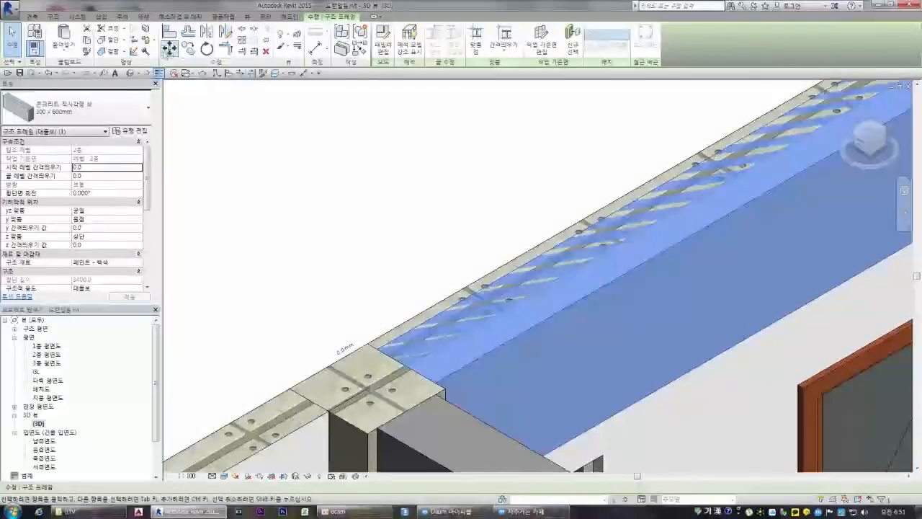
{"action": "key", "text": "m"}
{"action": "key", "text": "v"}
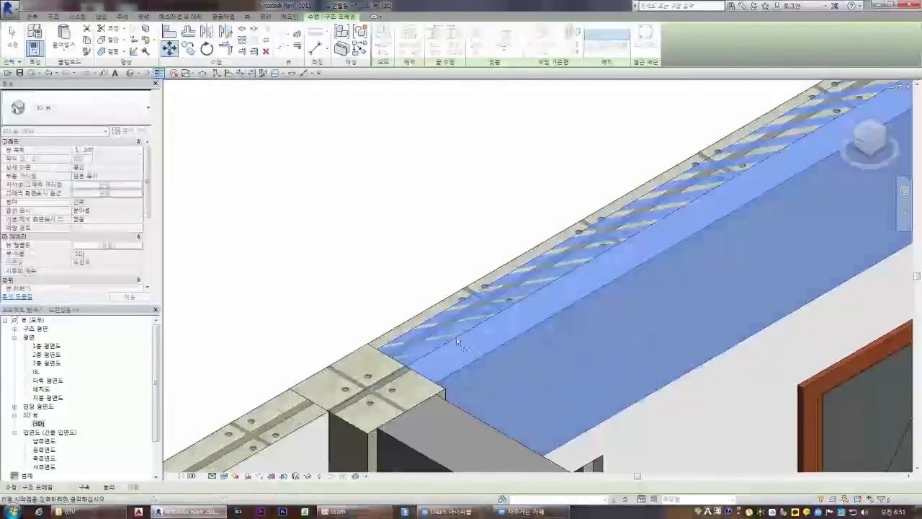
{"action": "key", "text": "Escape"}
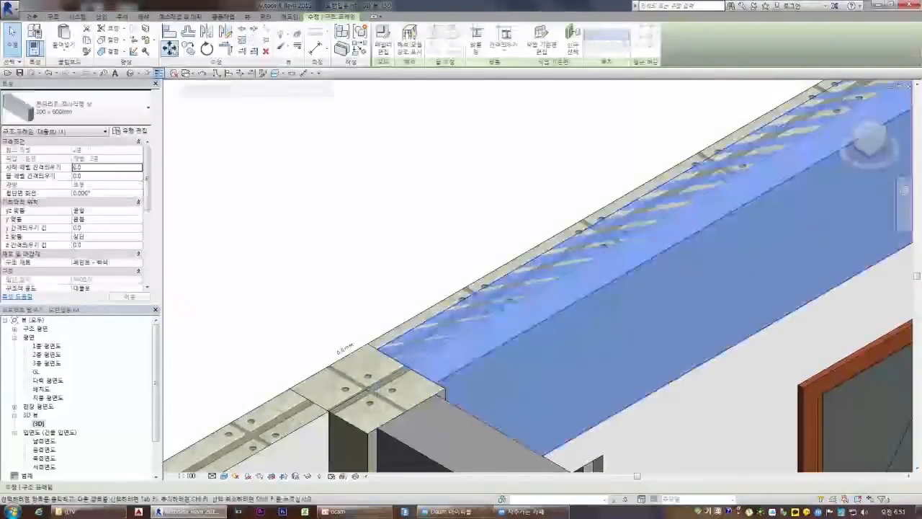
{"action": "key", "text": "m"}
{"action": "key", "text": "v"}
{"action": "key", "text": "Escape"}
{"action": "scroll", "coordinate": [385, 283], "scroll_direction": "down", "scroll_amount": 4}
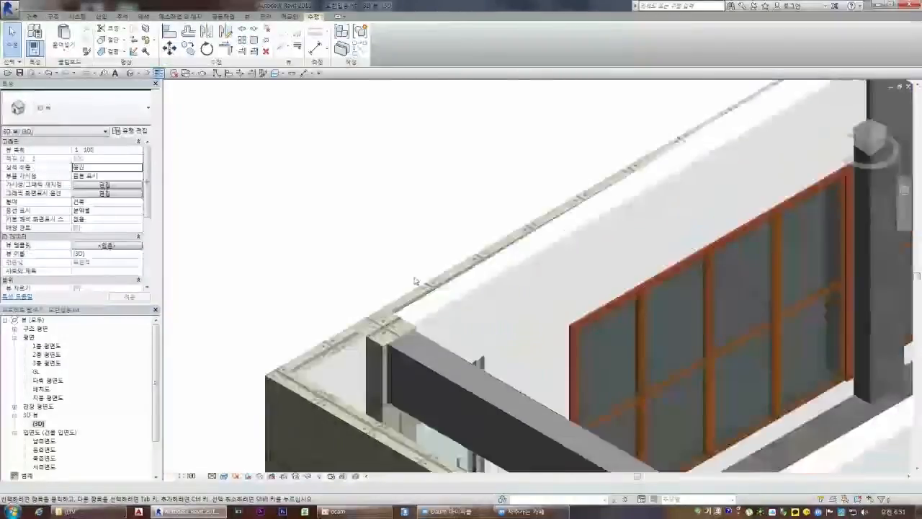
- Try to move the white beam above the large windows to the outer corner of the middle column in the 3D model
{"action": "scroll", "coordinate": [414, 281], "scroll_direction": "up", "scroll_amount": 3}
{"action": "left_click", "coordinate": [446, 310]}
{"action": "scroll", "coordinate": [421, 301], "scroll_direction": "up", "scroll_amount": 3}
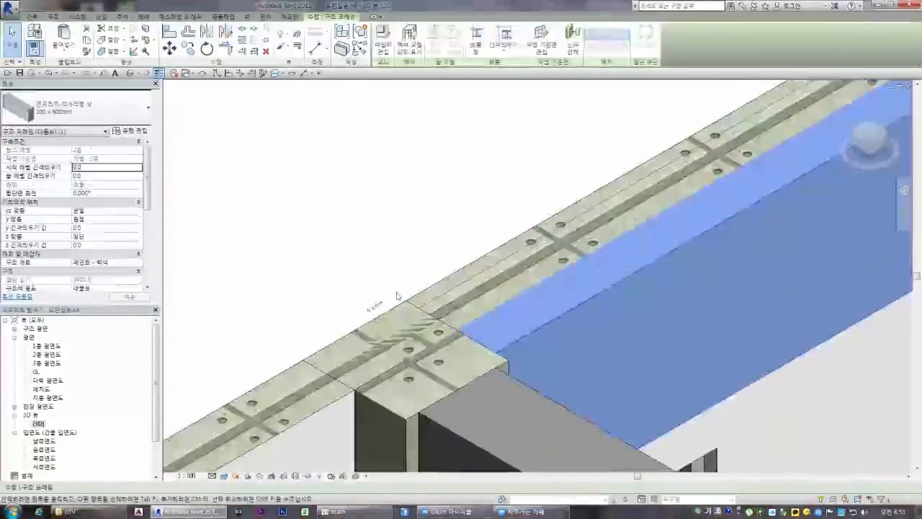
{"action": "key", "text": "m"}
{"action": "key", "text": "v"}
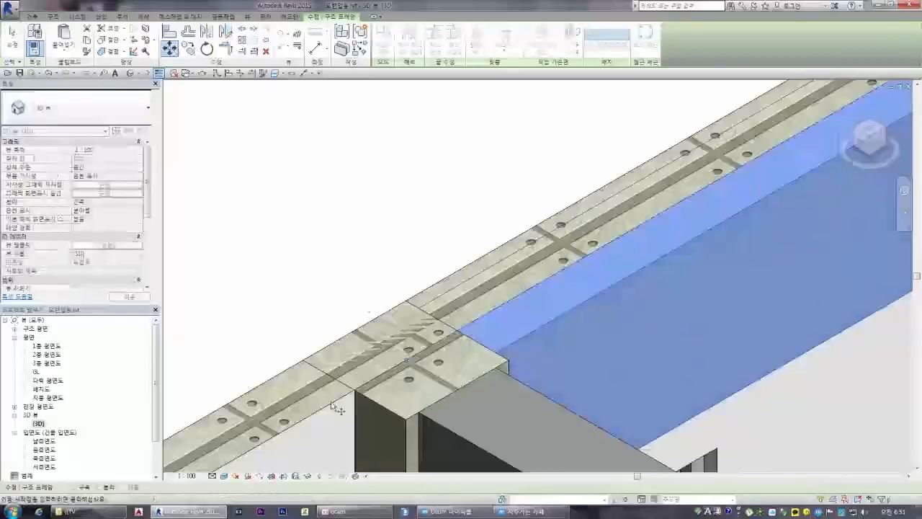
{"action": "key", "text": "Escape"}
{"action": "scroll", "coordinate": [323, 352], "scroll_direction": "down", "scroll_amount": 3}
{"action": "scroll", "coordinate": [482, 300], "scroll_direction": "up", "scroll_amount": 4}
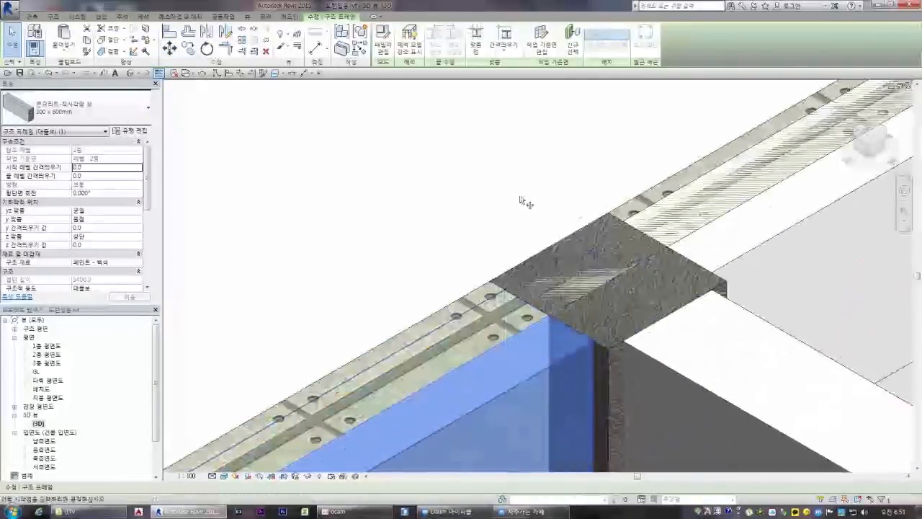
{"action": "key", "text": "m"}
{"action": "key", "text": "v"}
{"action": "left_click", "coordinate": [492, 290]}
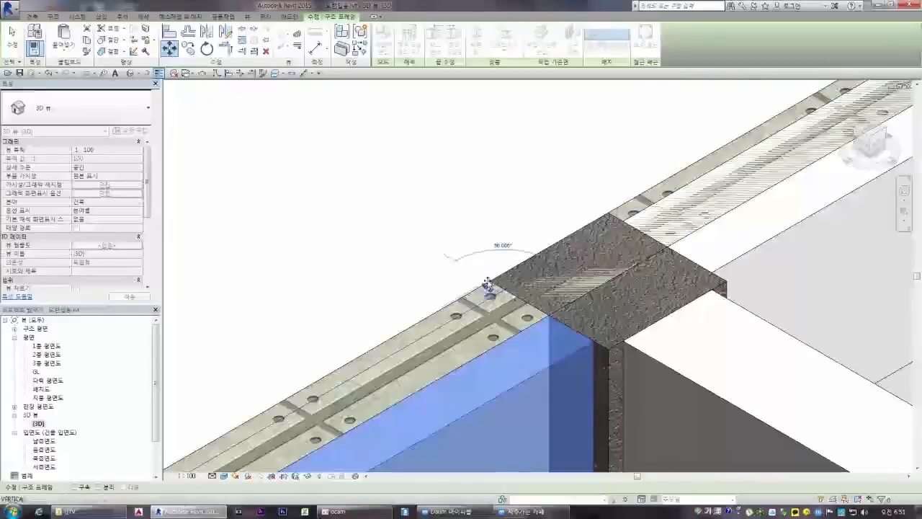
{"action": "scroll", "coordinate": [488, 283], "scroll_direction": "up", "scroll_amount": 5}
{"action": "left_click", "coordinate": [495, 281]}
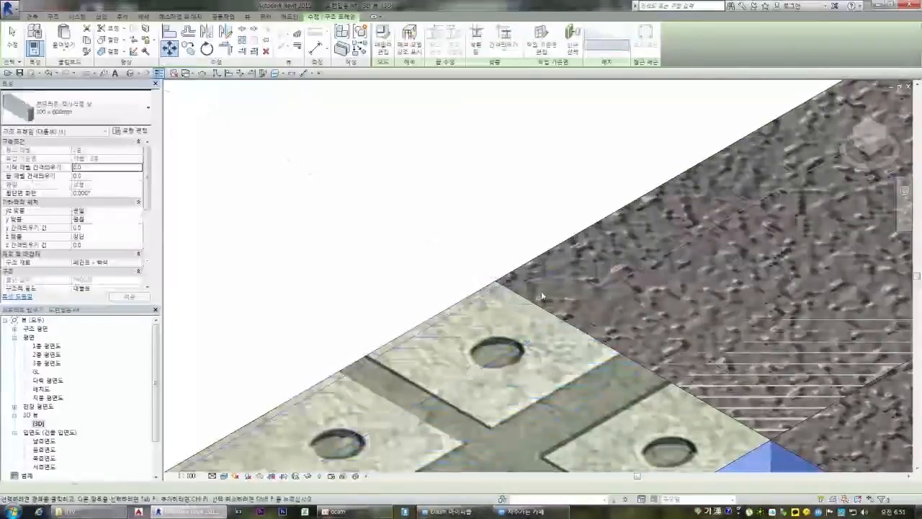
{"action": "scroll", "coordinate": [506, 300], "scroll_direction": "up", "scroll_amount": 3}
{"action": "scroll", "coordinate": [506, 301], "scroll_direction": "up", "scroll_amount": 2}
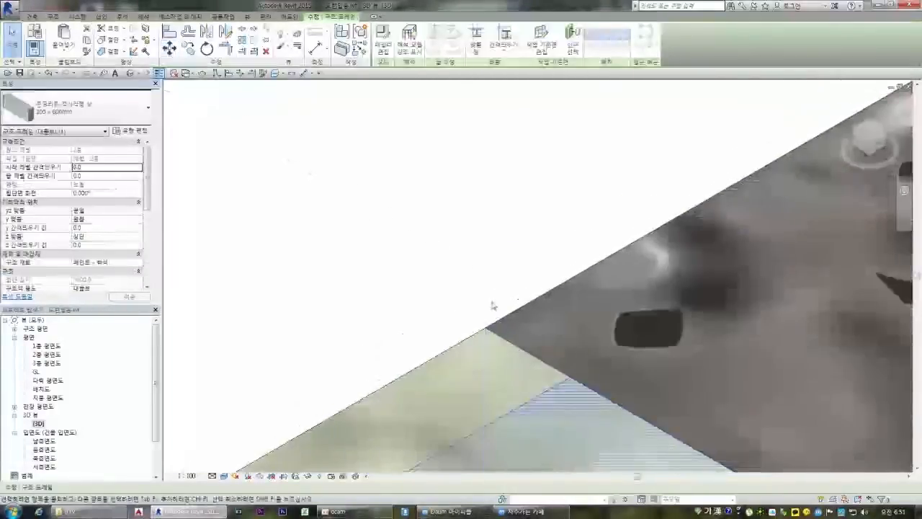
{"action": "key", "text": "Escape"}
{"action": "key", "text": "Escape"}
{"action": "key", "text": "Escape"}
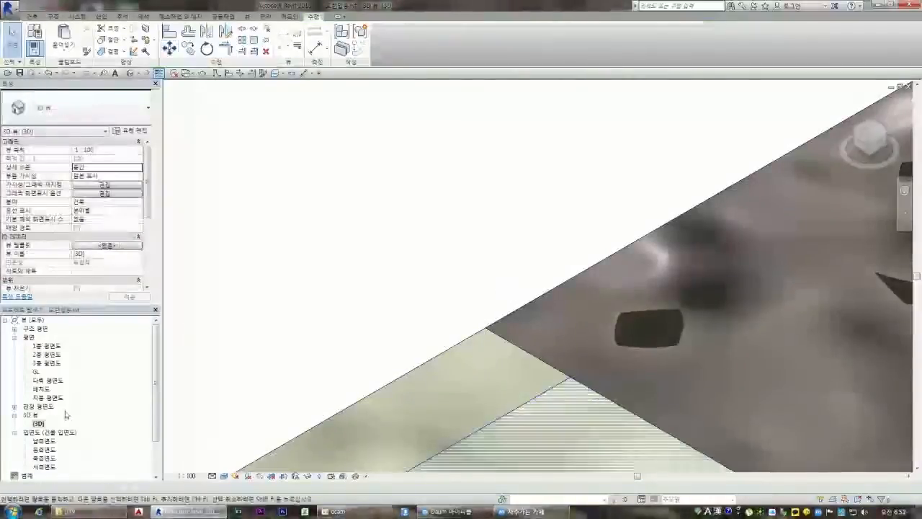
- In the second-floor plan, move the beam between the corner and middle columns so its outer edge lines up with the column's outer face
{"action": "double_click", "coordinate": [50, 354]}
{"action": "scroll", "coordinate": [432, 279], "scroll_direction": "down", "scroll_amount": 5}
{"action": "scroll", "coordinate": [183, 187], "scroll_direction": "up", "scroll_amount": 2}
{"action": "scroll", "coordinate": [183, 187], "scroll_direction": "down", "scroll_amount": 2}
{"action": "scroll", "coordinate": [421, 328], "scroll_direction": "up", "scroll_amount": 6}
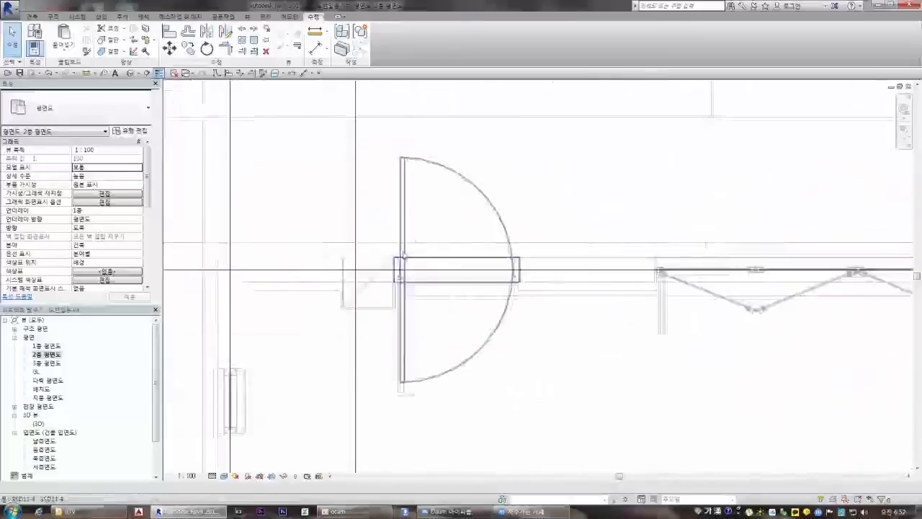
{"action": "left_click", "coordinate": [419, 327]}
{"action": "scroll", "coordinate": [385, 263], "scroll_direction": "up", "scroll_amount": 4}
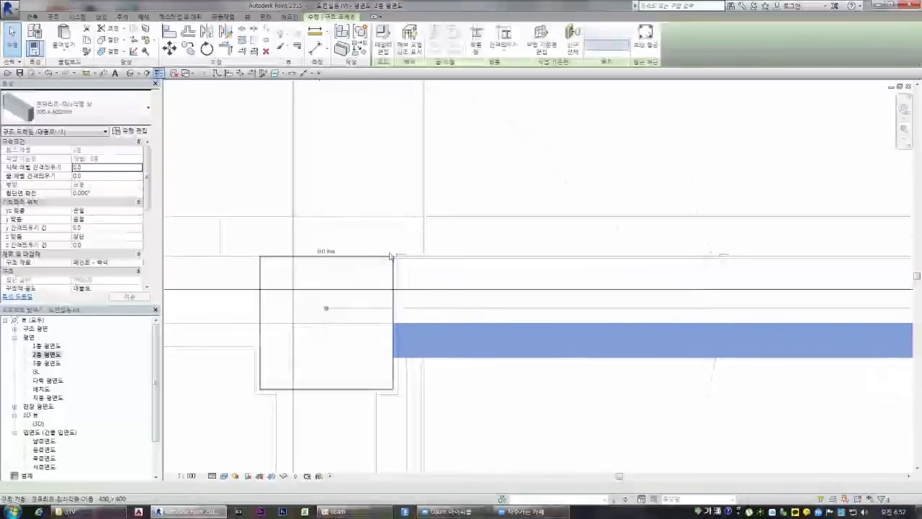
{"action": "scroll", "coordinate": [401, 242], "scroll_direction": "up", "scroll_amount": 2}
{"action": "scroll", "coordinate": [357, 228], "scroll_direction": "down", "scroll_amount": 3}
{"action": "left_click", "coordinate": [456, 350]}
{"action": "left_click", "coordinate": [432, 248]}
{"action": "scroll", "coordinate": [366, 189], "scroll_direction": "up", "scroll_amount": 3}
{"action": "scroll", "coordinate": [368, 192], "scroll_direction": "up", "scroll_amount": 2}
{"action": "left_click", "coordinate": [170, 49]}
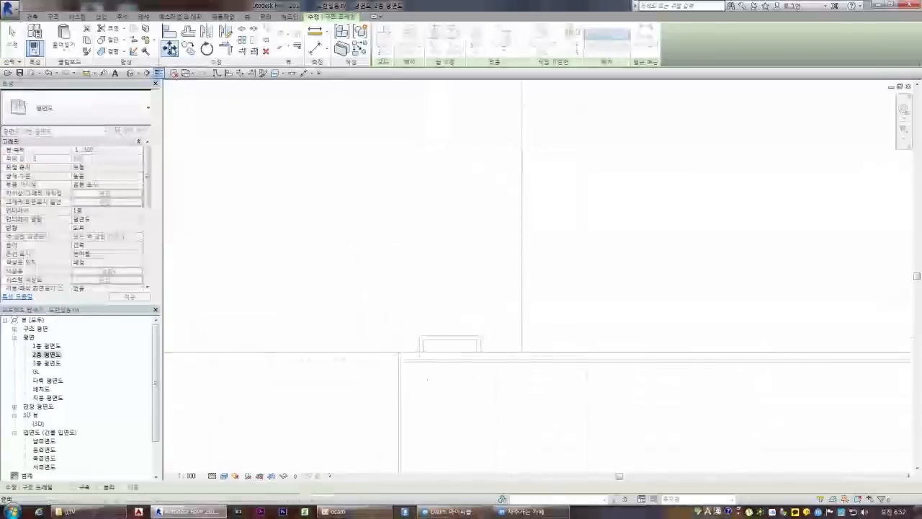
{"action": "left_click", "coordinate": [398, 353]}
{"action": "left_click", "coordinate": [404, 352]}
{"action": "scroll", "coordinate": [376, 283], "scroll_direction": "down", "scroll_amount": 10}
{"action": "scroll", "coordinate": [359, 294], "scroll_direction": "down", "scroll_amount": 2}
- Move the second large-window beam beyond the middle column so its outer edge lines up with the outer wall face
{"action": "scroll", "coordinate": [666, 290], "scroll_direction": "up", "scroll_amount": 8}
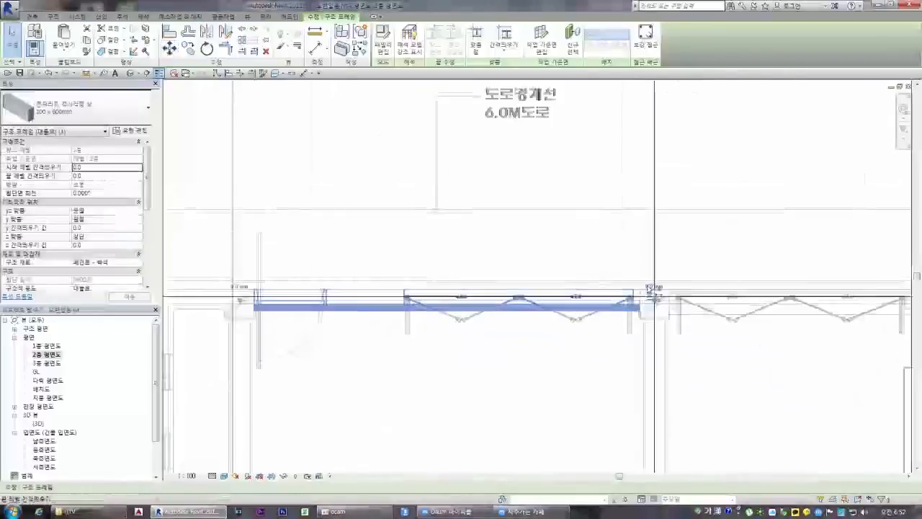
{"action": "left_click", "coordinate": [728, 379]}
{"action": "scroll", "coordinate": [591, 365], "scroll_direction": "up", "scroll_amount": 3}
{"action": "left_click", "coordinate": [612, 314]}
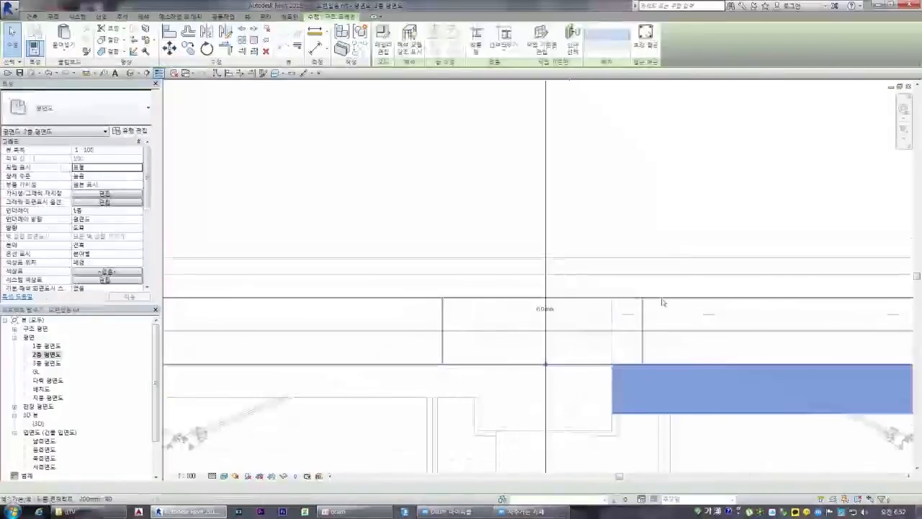
{"action": "scroll", "coordinate": [638, 319], "scroll_direction": "up", "scroll_amount": 4}
{"action": "scroll", "coordinate": [555, 317], "scroll_direction": "up", "scroll_amount": 3}
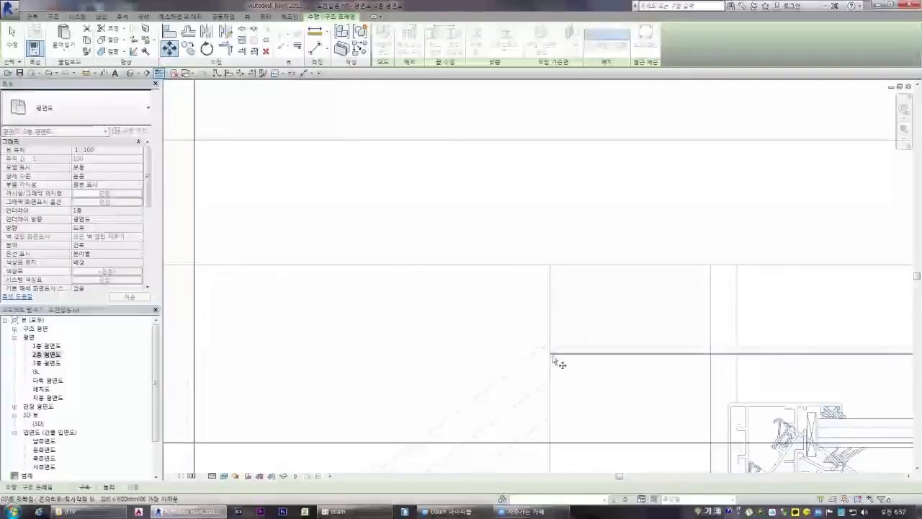
{"action": "left_click", "coordinate": [551, 267]}
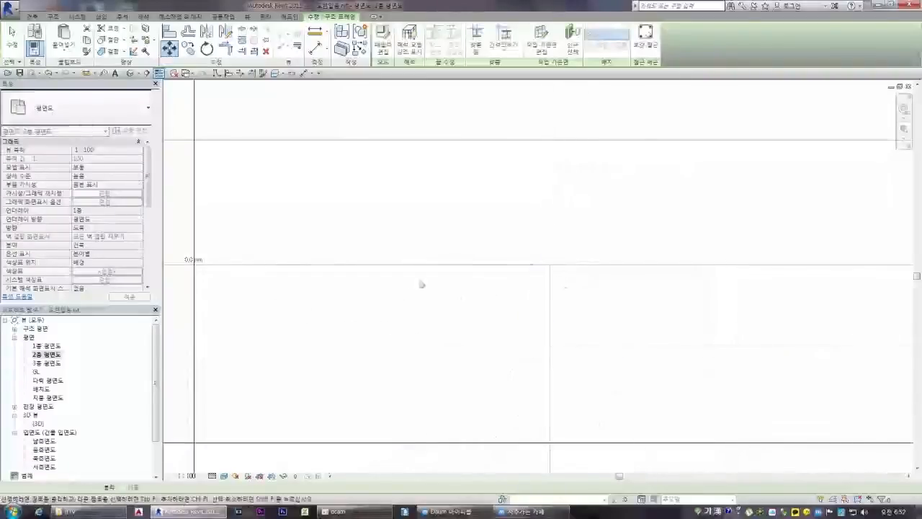
{"action": "scroll", "coordinate": [432, 282], "scroll_direction": "down", "scroll_amount": 5}
{"action": "scroll", "coordinate": [432, 324], "scroll_direction": "up", "scroll_amount": 3}
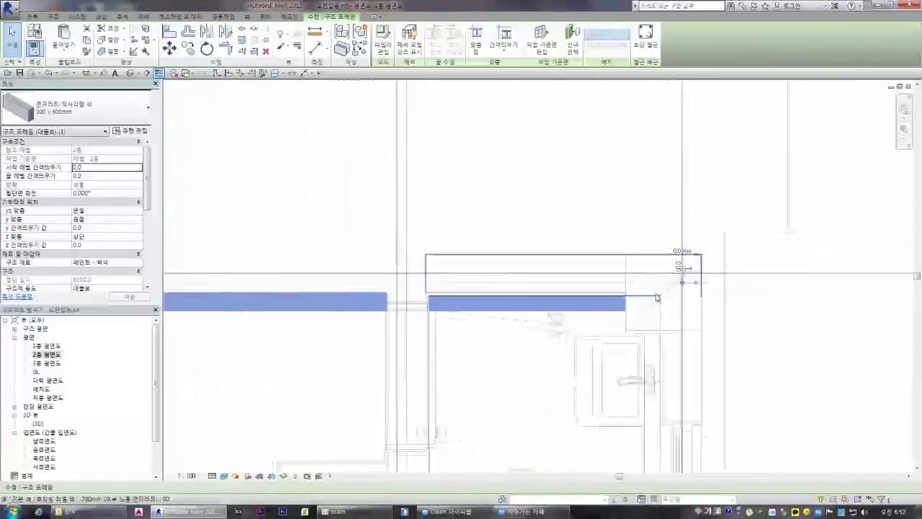
{"action": "left_click", "coordinate": [329, 371]}
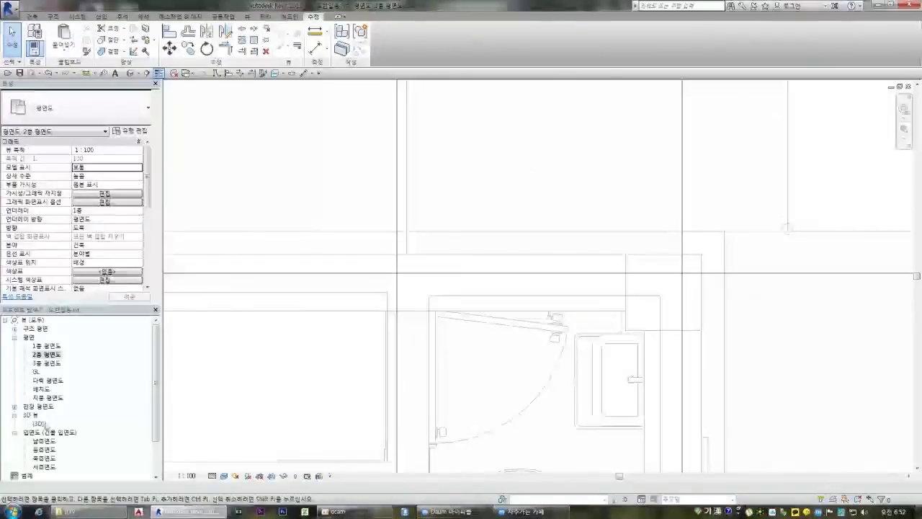
- Return to the 3D model and inspect the large-window beams and their middle-column joint from outside the building
{"action": "double_click", "coordinate": [39, 423]}
{"action": "scroll", "coordinate": [224, 308], "scroll_direction": "down", "scroll_amount": 15}
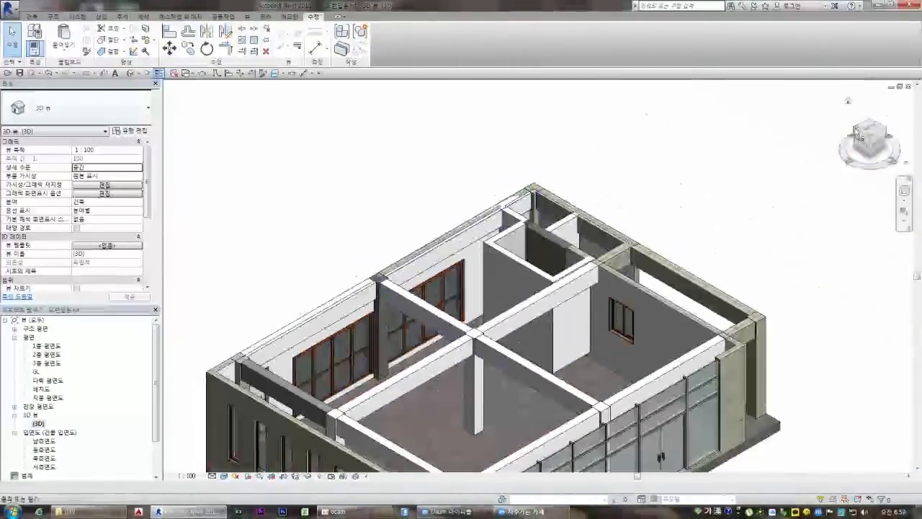
{"action": "scroll", "coordinate": [487, 304], "scroll_direction": "down", "scroll_amount": 3}
{"action": "scroll", "coordinate": [487, 304], "scroll_direction": "up", "scroll_amount": 5}
{"action": "scroll", "coordinate": [487, 304], "scroll_direction": "up", "scroll_amount": 3}
{"action": "left_click", "coordinate": [494, 282]}
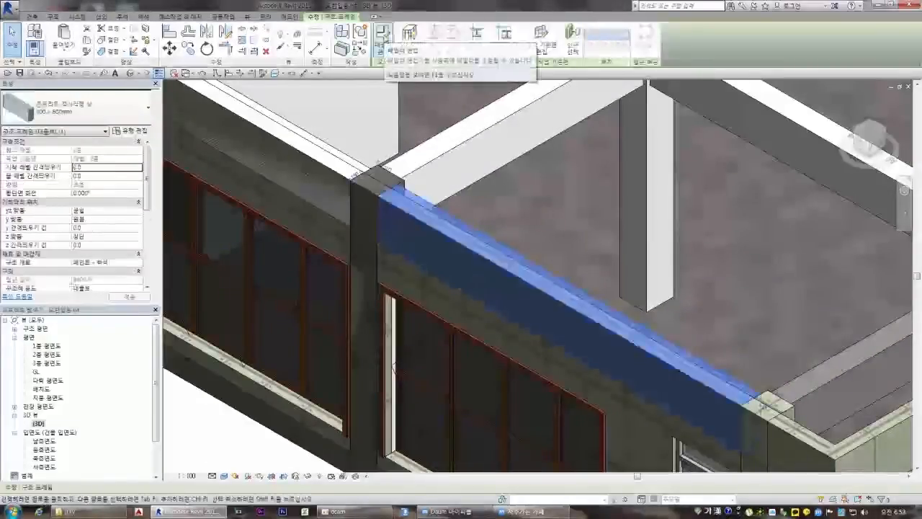
{"action": "key", "text": "Escape"}
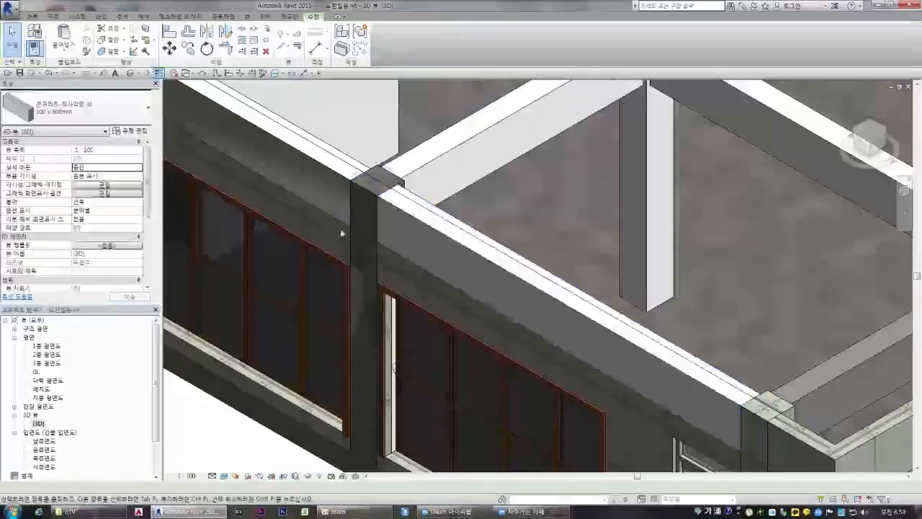
- Examine the outer walls and the whole beam frame from low and high viewing angles
{"action": "scroll", "coordinate": [504, 216], "scroll_direction": "down", "scroll_amount": 5}
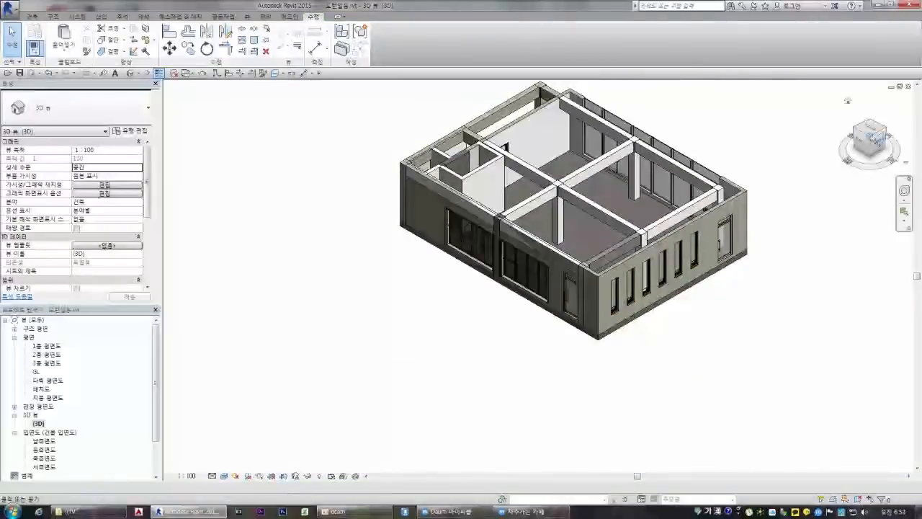
{"action": "left_click_drag", "start_coordinate": [877, 147], "coordinate": [874, 120]}
{"action": "scroll", "coordinate": [551, 193], "scroll_direction": "up", "scroll_amount": 3}
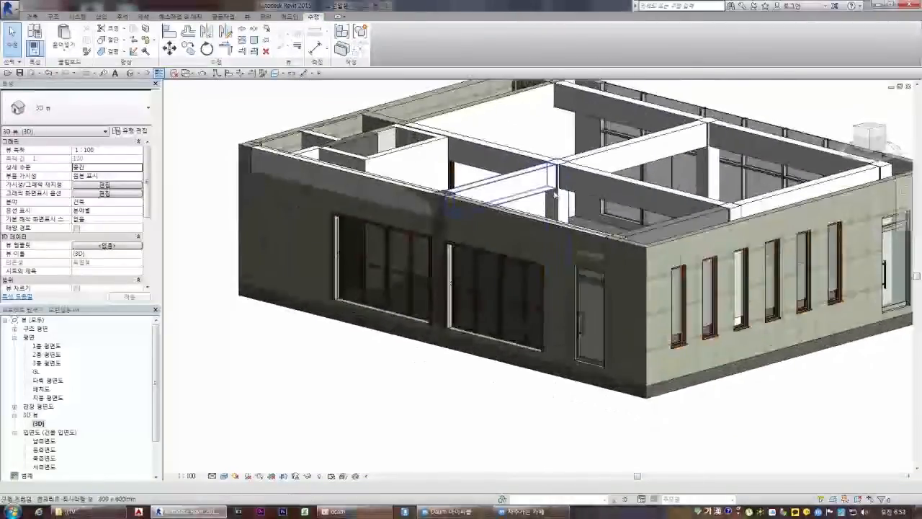
{"action": "scroll", "coordinate": [569, 194], "scroll_direction": "down", "scroll_amount": 3}
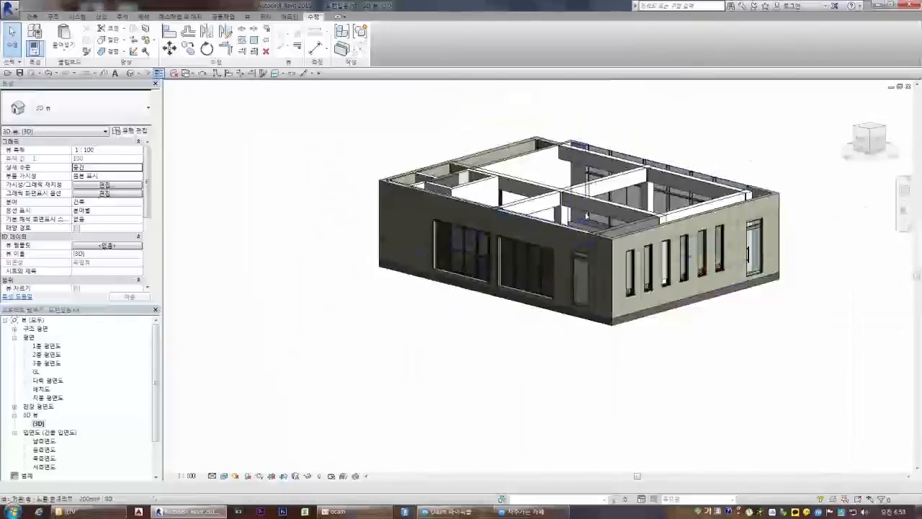
{"action": "left_click_drag", "start_coordinate": [869, 131], "coordinate": [874, 167]}
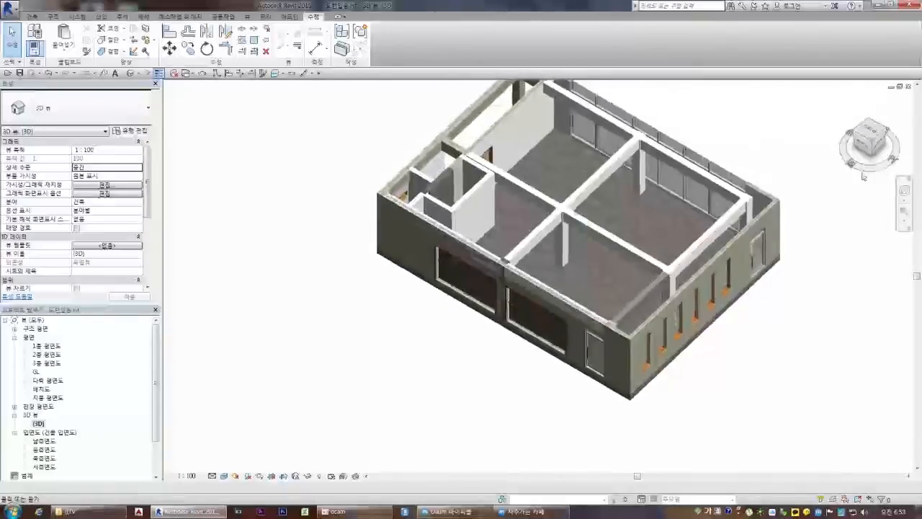
{"action": "scroll", "coordinate": [663, 167], "scroll_direction": "up", "scroll_amount": 2}
{"action": "scroll", "coordinate": [668, 170], "scroll_direction": "down", "scroll_amount": 3}
{"action": "scroll", "coordinate": [669, 97], "scroll_direction": "up", "scroll_amount": 5}
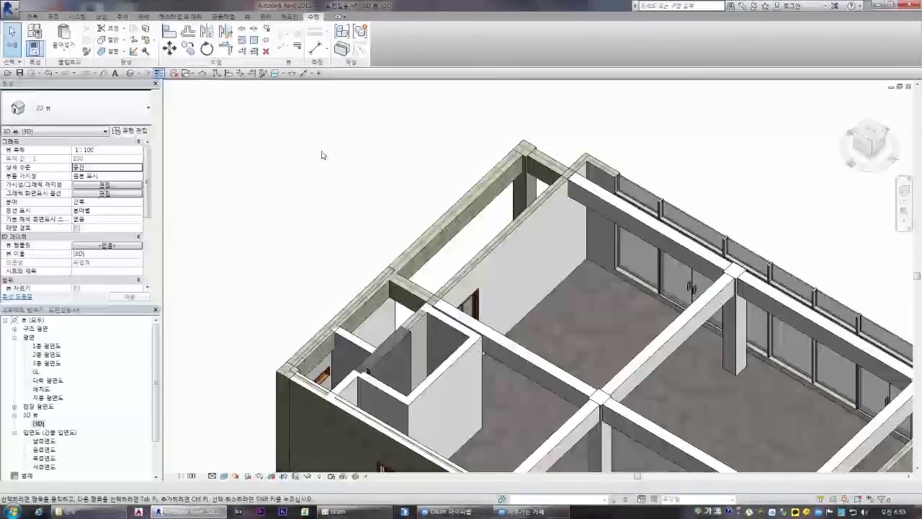
{"action": "scroll", "coordinate": [576, 296], "scroll_direction": "down", "scroll_amount": 3}
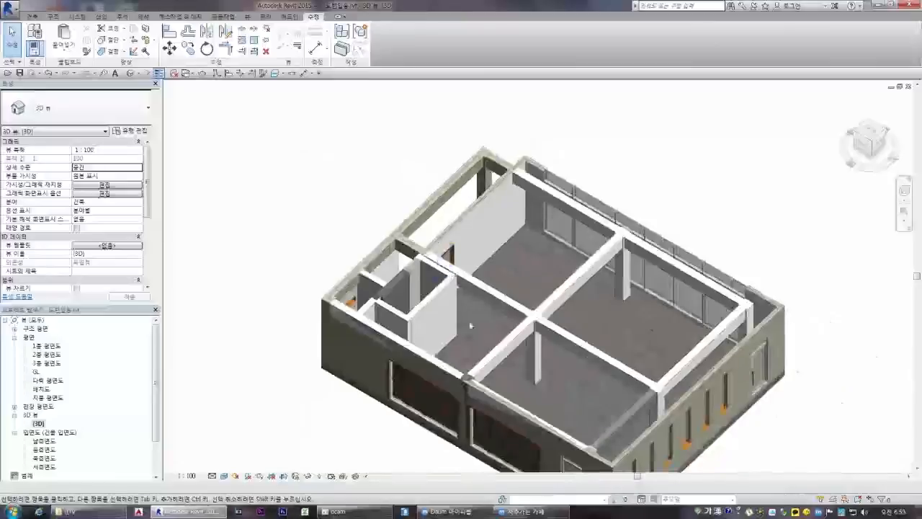
- Match the short dark beam along the narrow-window wall to the type of the white interior beam
{"action": "scroll", "coordinate": [594, 346], "scroll_direction": "up", "scroll_amount": 2}
{"action": "scroll", "coordinate": [605, 431], "scroll_direction": "up", "scroll_amount": 3}
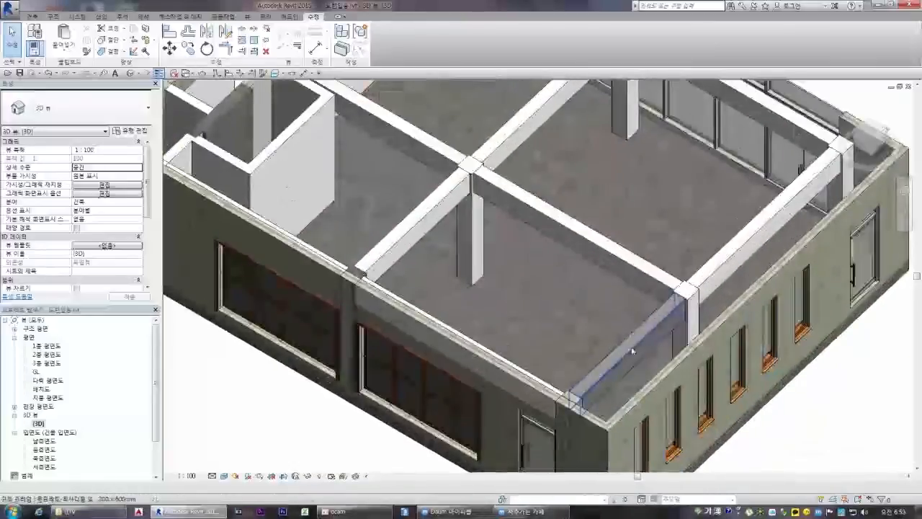
{"action": "left_click", "coordinate": [624, 366]}
{"action": "key", "text": "Escape"}
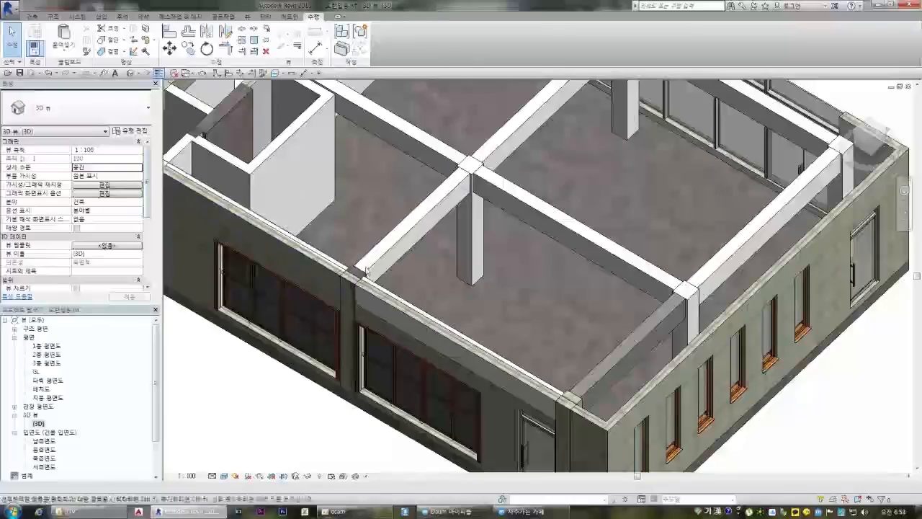
{"action": "left_click", "coordinate": [407, 229]}
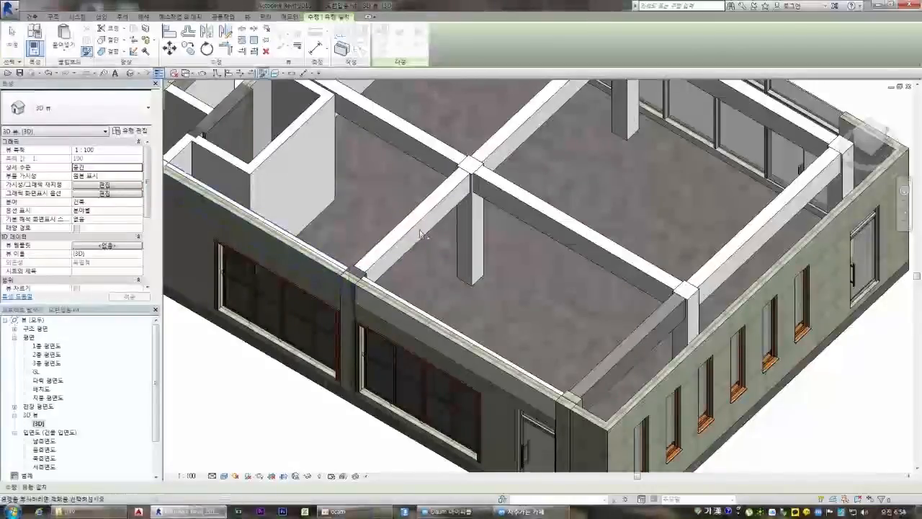
{"action": "scroll", "coordinate": [586, 321], "scroll_direction": "down", "scroll_amount": 4}
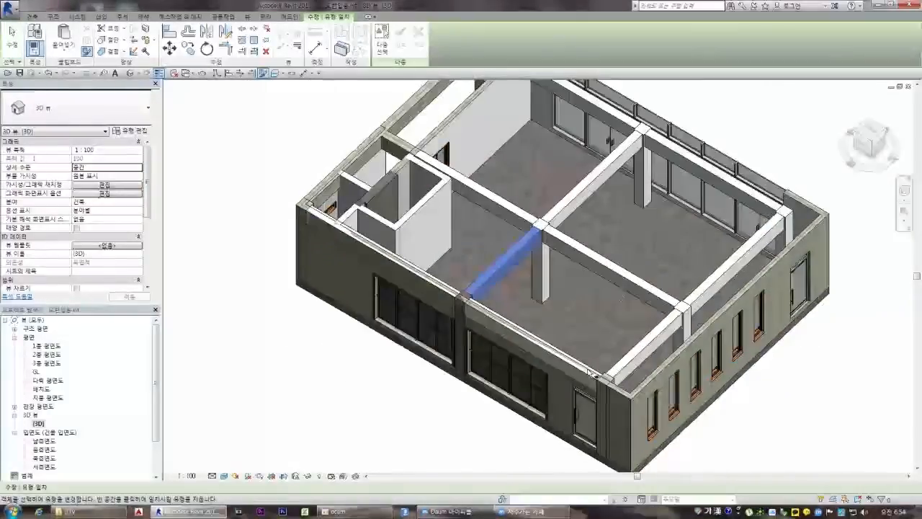
{"action": "scroll", "coordinate": [452, 219], "scroll_direction": "up", "scroll_amount": 3}
{"action": "key", "text": "Escape"}
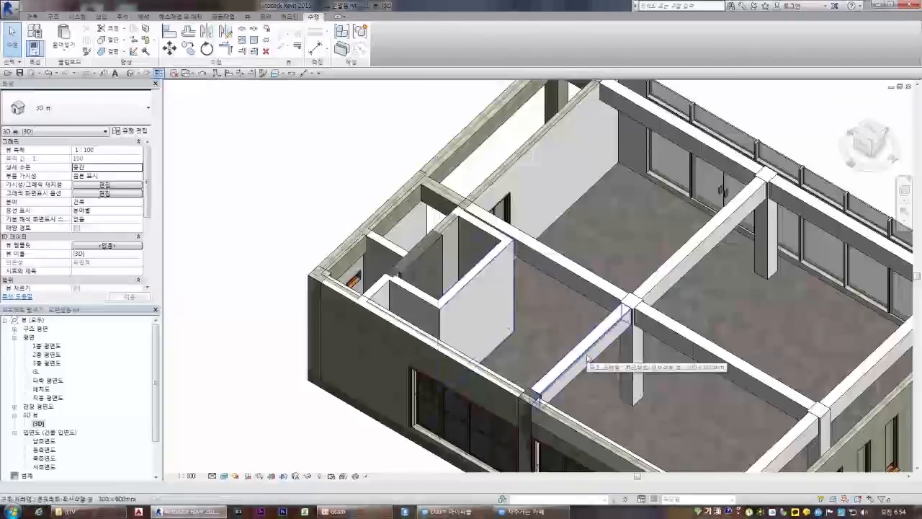
- Inspect the wall and beam joints around the small enclosed rooms, and view the building from its opposite side
{"action": "scroll", "coordinate": [413, 271], "scroll_direction": "up", "scroll_amount": 5}
{"action": "scroll", "coordinate": [413, 270], "scroll_direction": "up", "scroll_amount": 3}
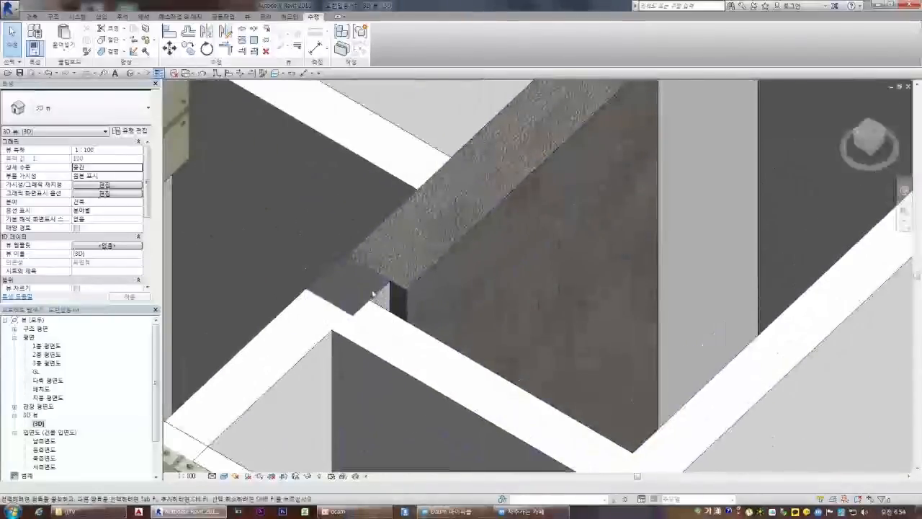
{"action": "scroll", "coordinate": [408, 289], "scroll_direction": "down", "scroll_amount": 4}
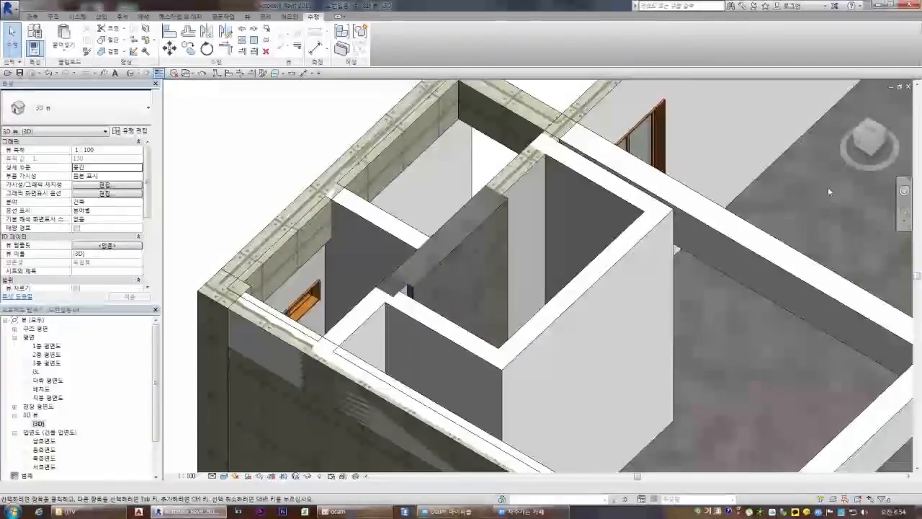
{"action": "middle_click_drag", "start_coordinate": [408, 289], "coordinate": [341, 284], "text": "shift"}
{"action": "scroll", "coordinate": [531, 241], "scroll_direction": "down", "scroll_amount": 6}
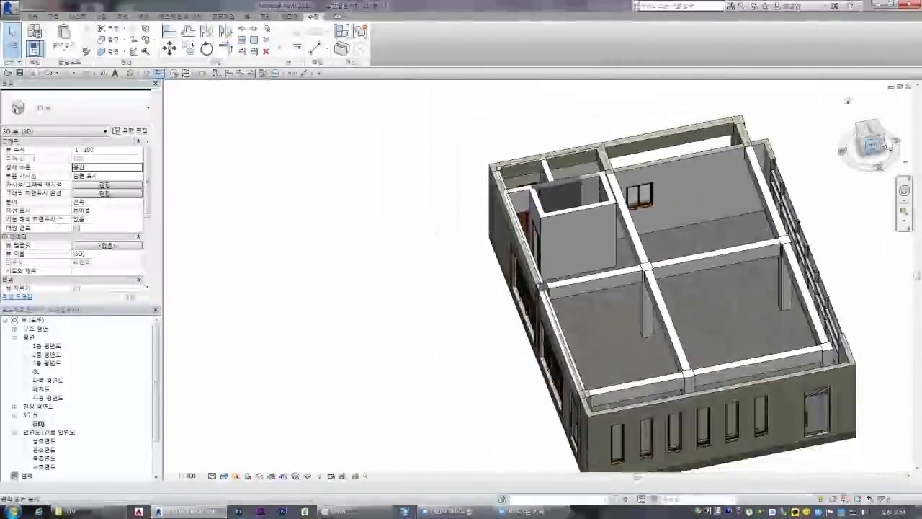
{"action": "left_click", "coordinate": [868, 140]}
{"action": "left_click_drag", "start_coordinate": [850, 131], "coordinate": [833, 155]}
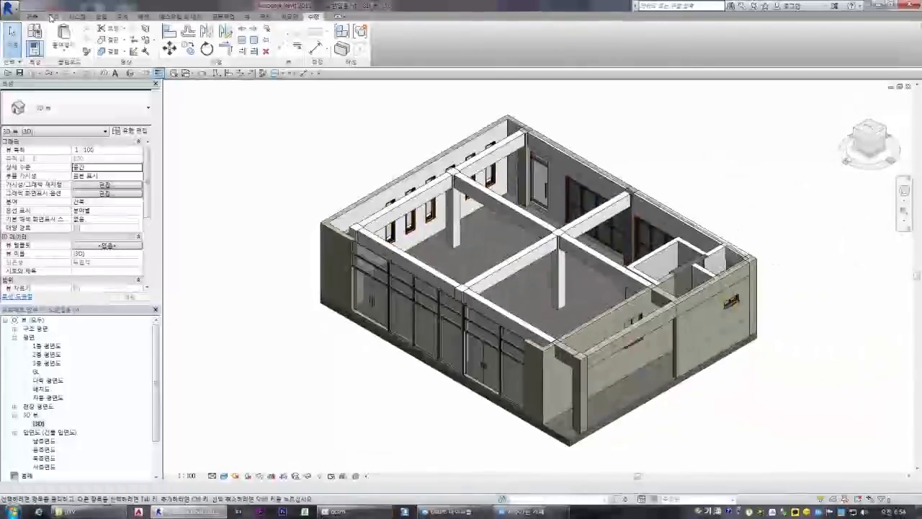